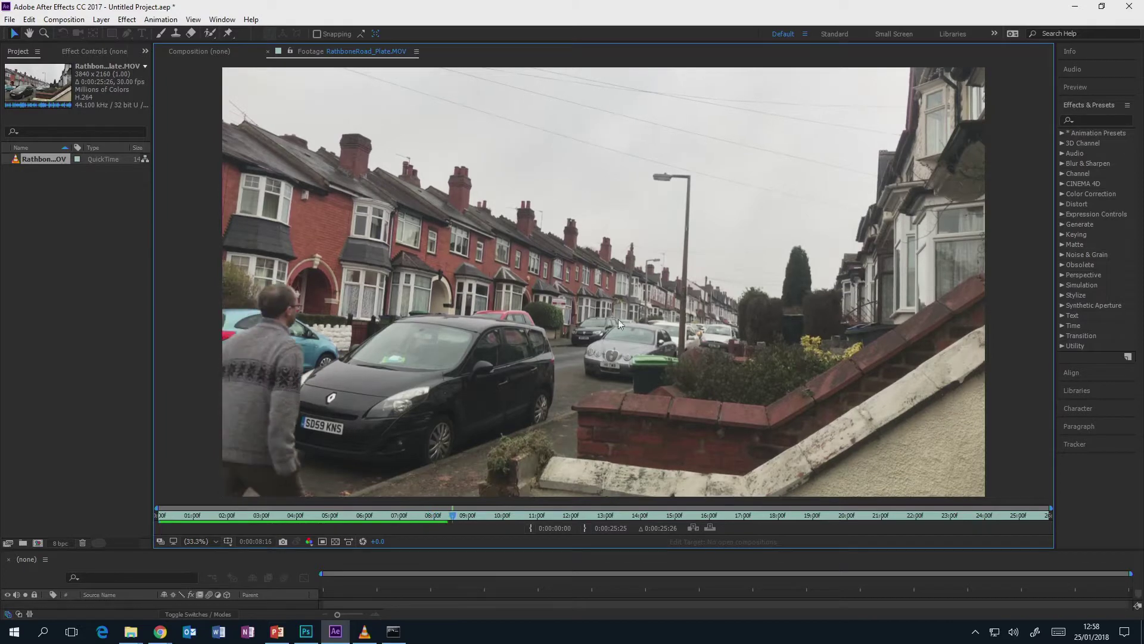
Step: Play the RathboneRoad_Plate.MOV footage and move to about 0:00:07:26 to view the street without the walking man
{"action": "key", "text": "space"}
{"action": "key", "text": "space"}
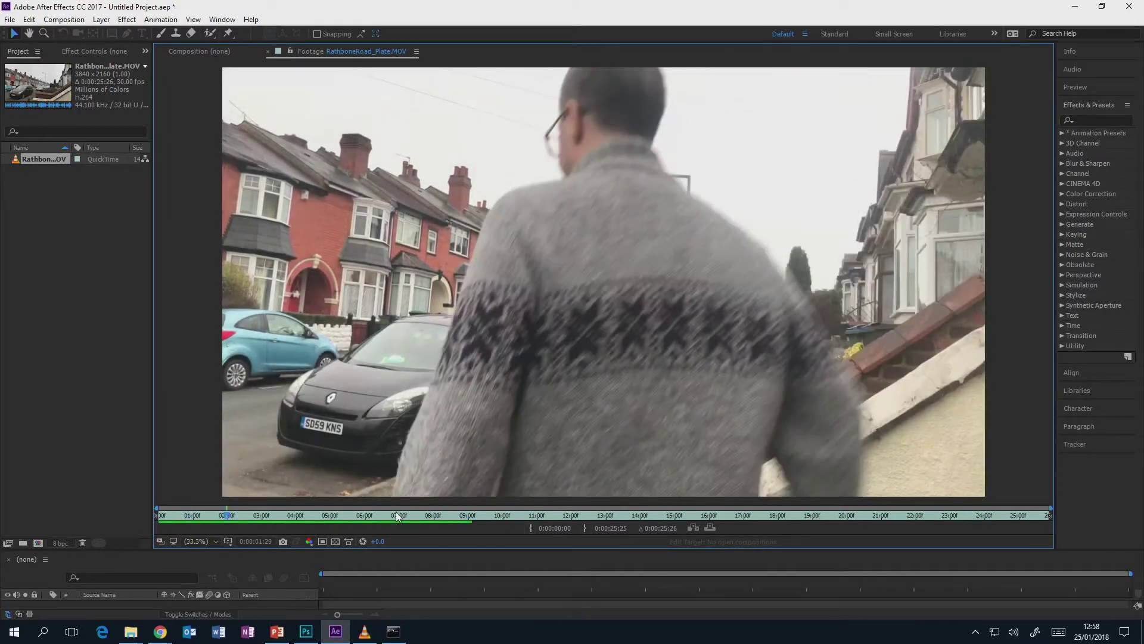
{"action": "left_click", "coordinate": [420, 511]}
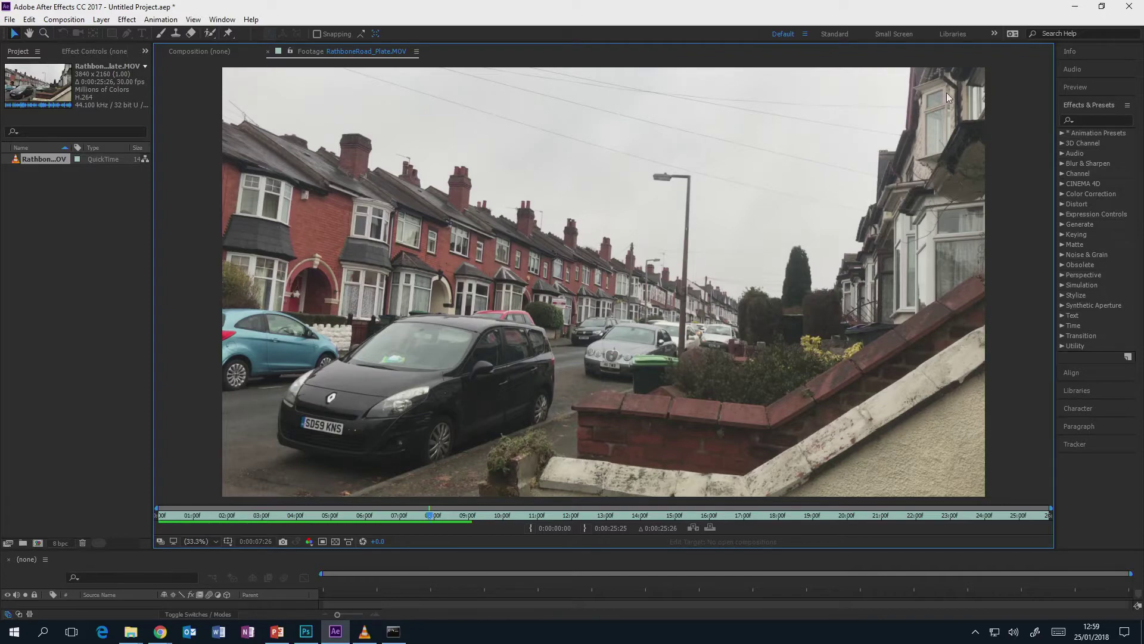
Step: Switch to Photoshop and toggle the House Roof Extension layer's visibility to compare the matte painting with and without it
{"action": "left_click", "coordinate": [306, 631]}
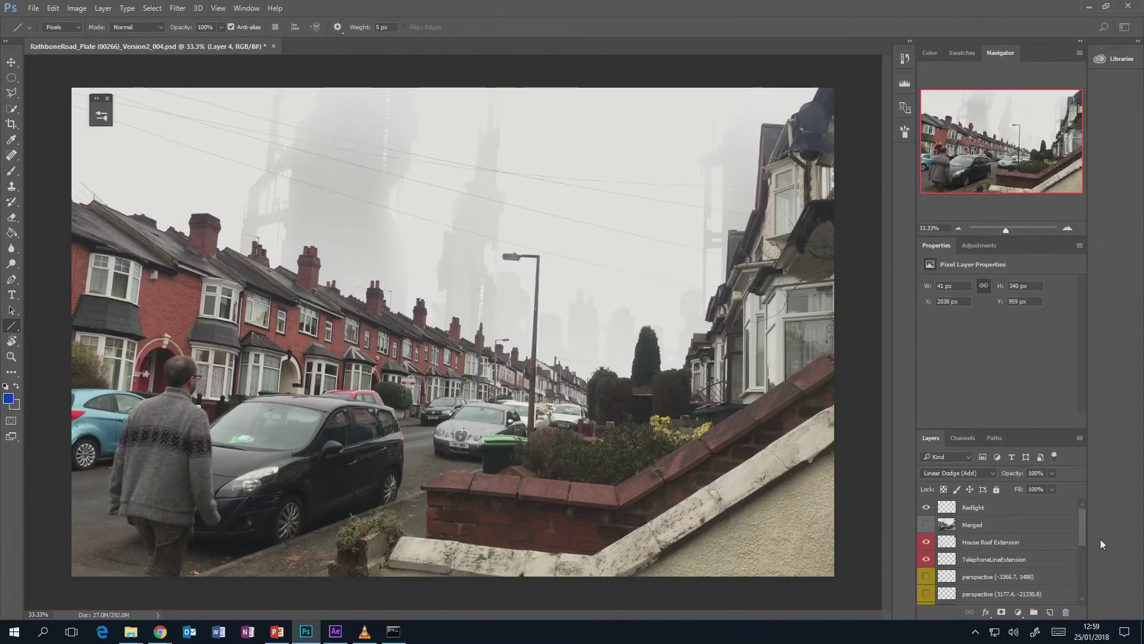
{"action": "left_click", "coordinate": [926, 542]}
{"action": "left_click", "coordinate": [926, 542]}
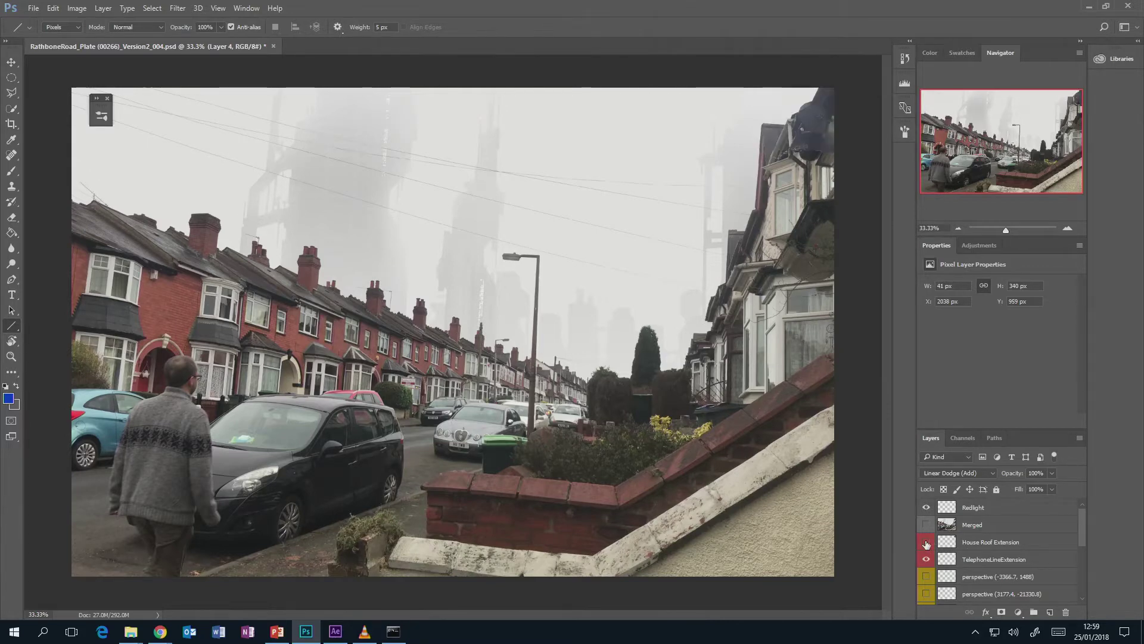
{"action": "left_click", "coordinate": [926, 542]}
{"action": "left_click", "coordinate": [926, 541]}
{"action": "left_click", "coordinate": [926, 542]}
{"action": "left_click", "coordinate": [926, 541]}
Step: Return to After Effects and scrub through the plate footage to review the man walking past the parked cars
{"action": "left_click", "coordinate": [337, 637]}
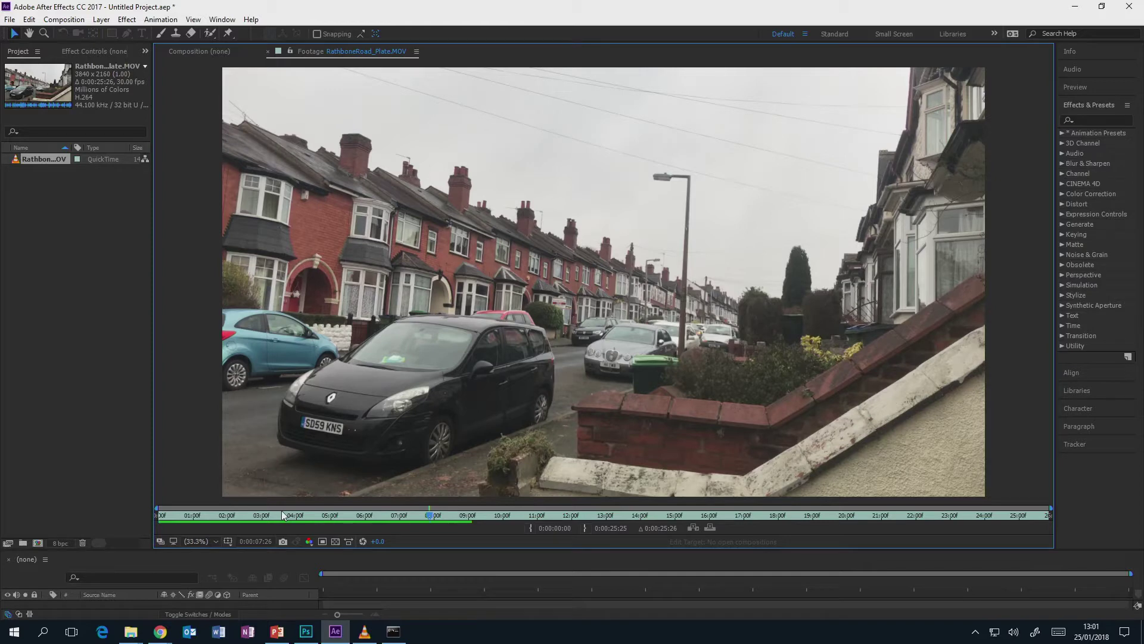
{"action": "left_click_drag", "start_coordinate": [318, 521], "coordinate": [271, 510]}
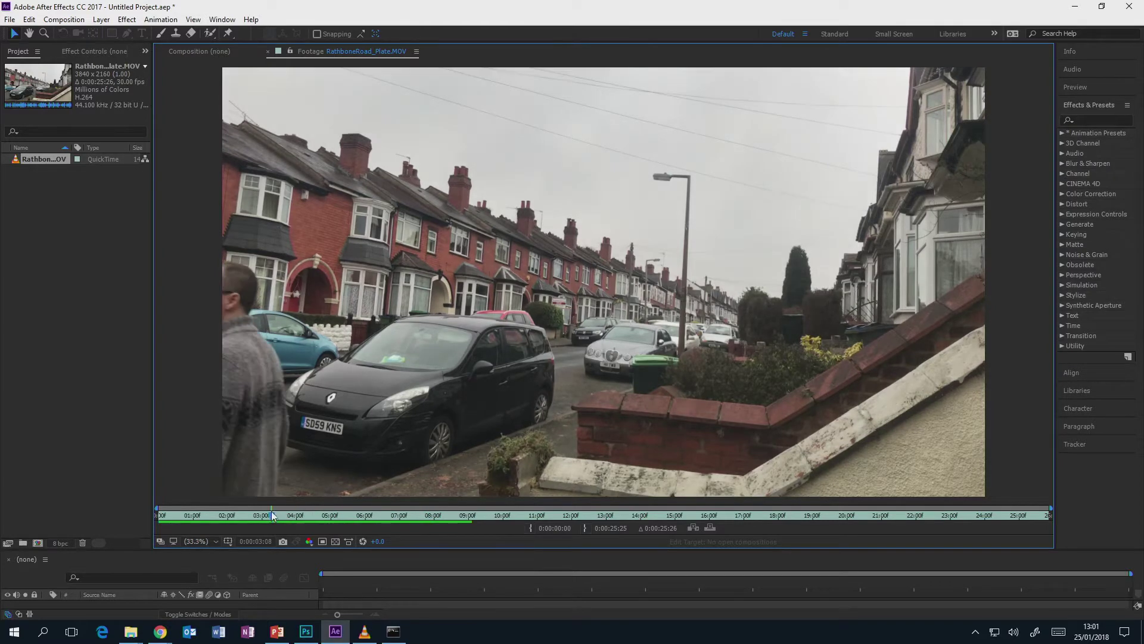
{"action": "left_click_drag", "start_coordinate": [468, 516], "coordinate": [629, 516]}
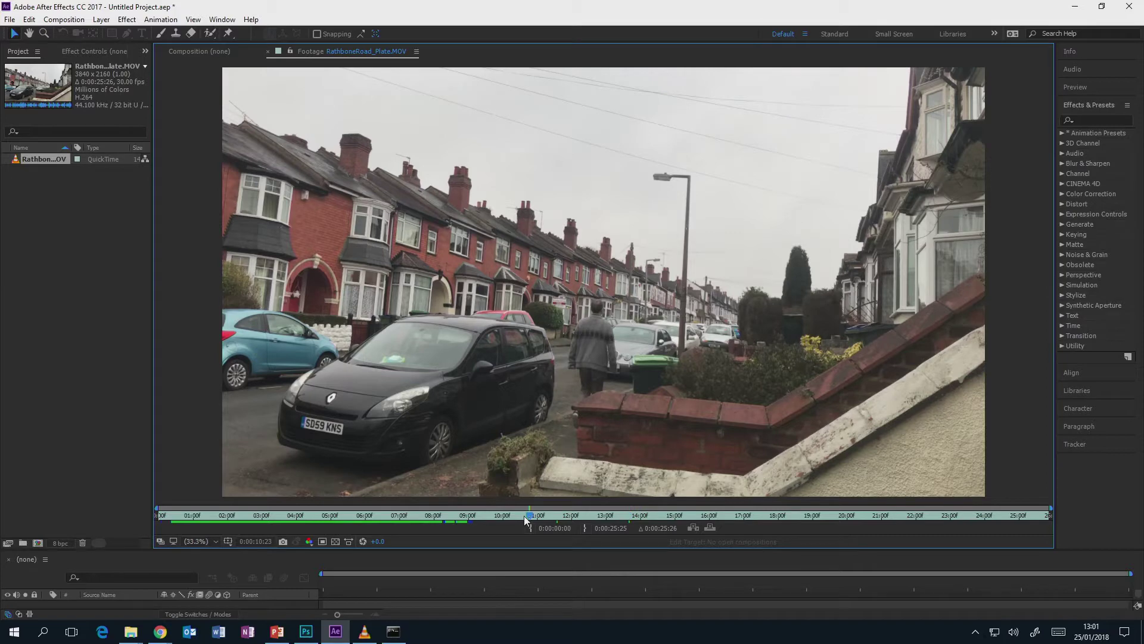
{"action": "left_click_drag", "start_coordinate": [524, 516], "coordinate": [477, 516]}
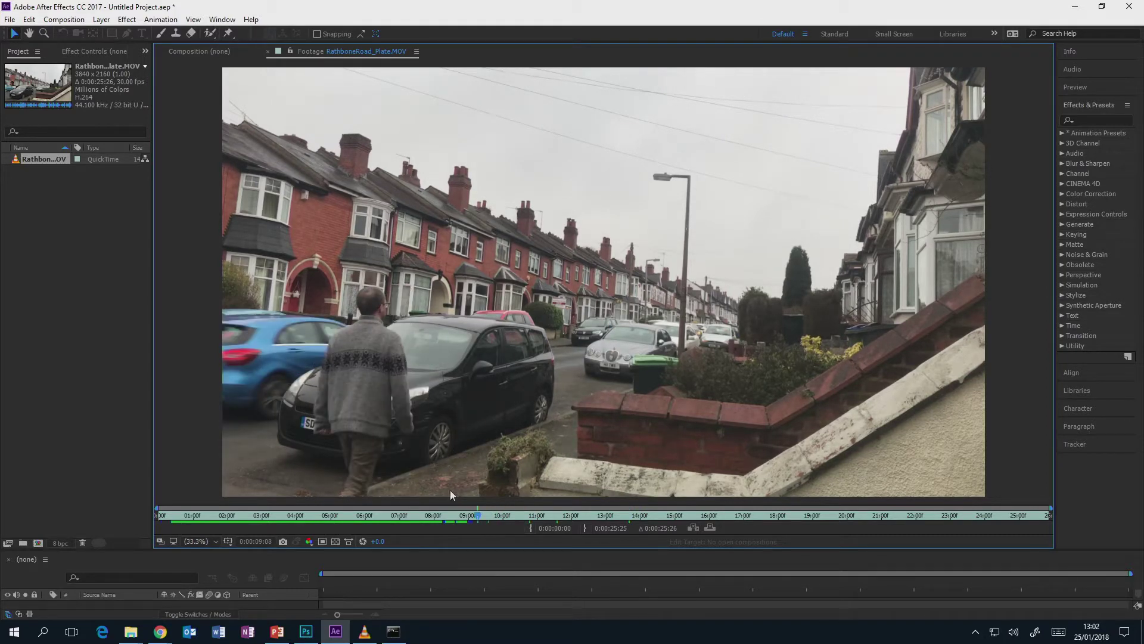
{"action": "key", "text": "space"}
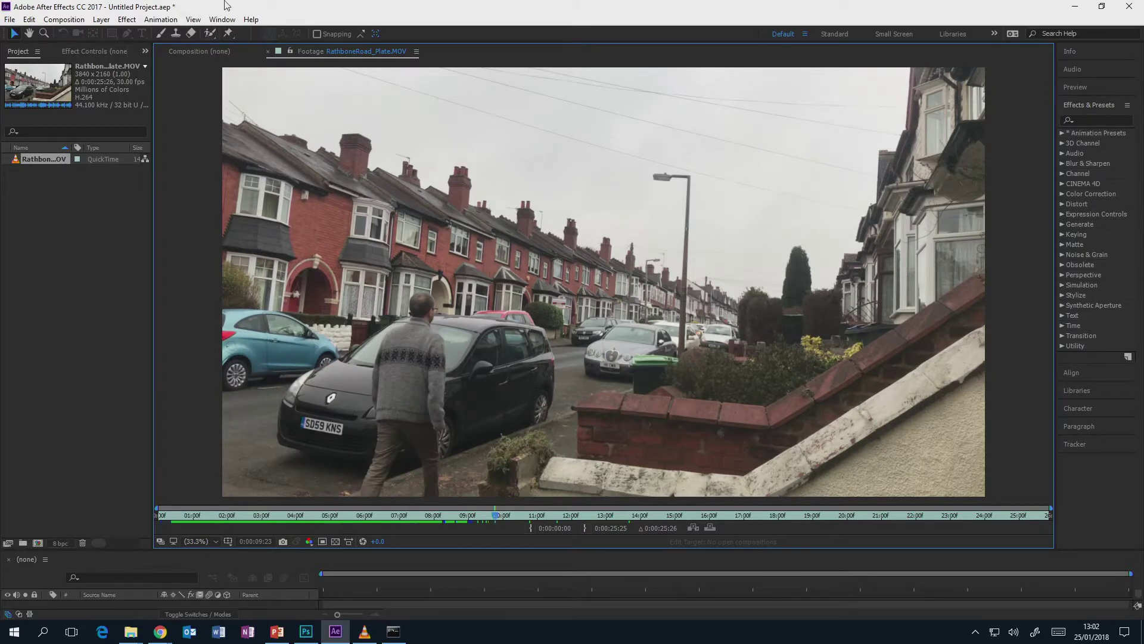
Step: Examine the walking man's head and edges closely in the plate footage, then show the whole frame again
{"action": "left_click", "coordinate": [63, 20]}
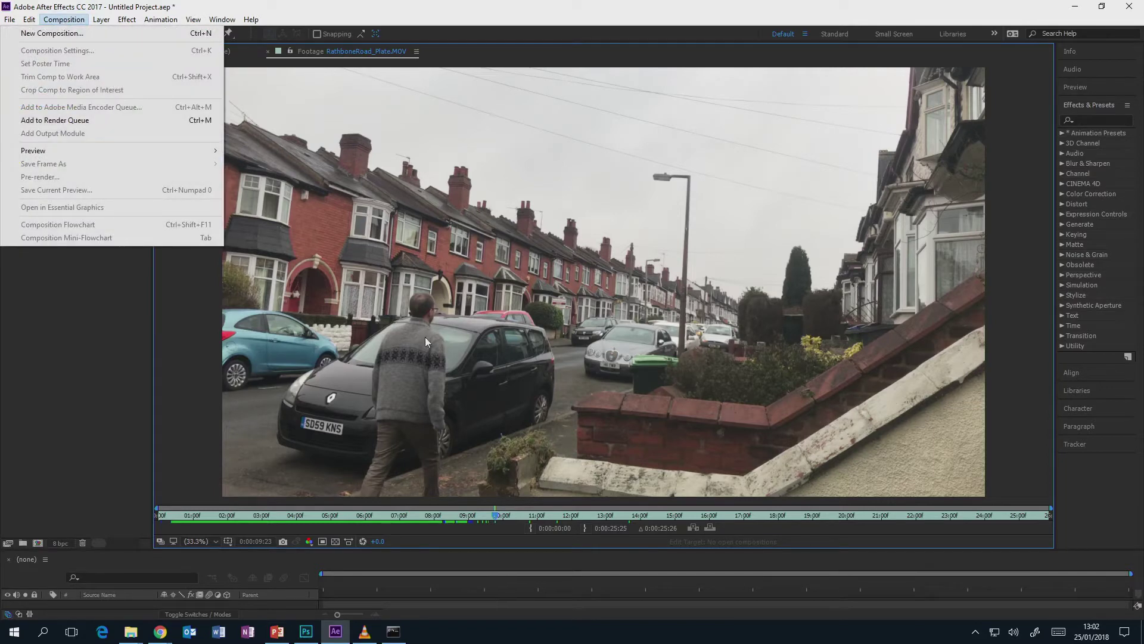
{"action": "left_click", "coordinate": [420, 312]}
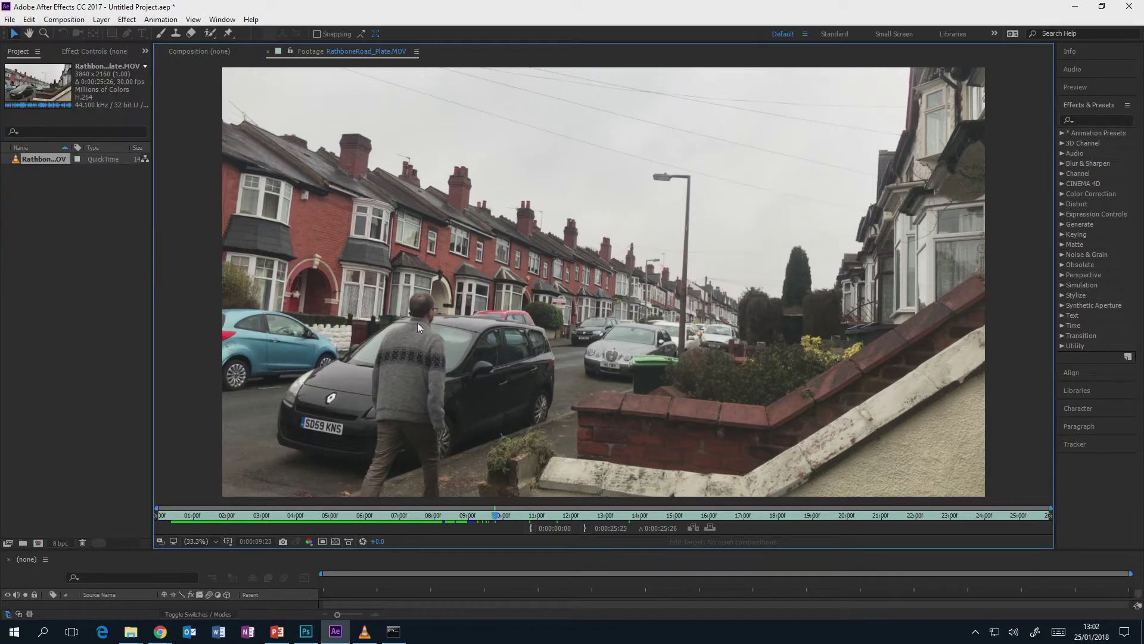
{"action": "scroll", "coordinate": [416, 320], "scroll_direction": "up", "scroll_amount": 3}
{"action": "key", "text": "h"}
{"action": "left_click_drag", "start_coordinate": [349, 375], "coordinate": [578, 171]}
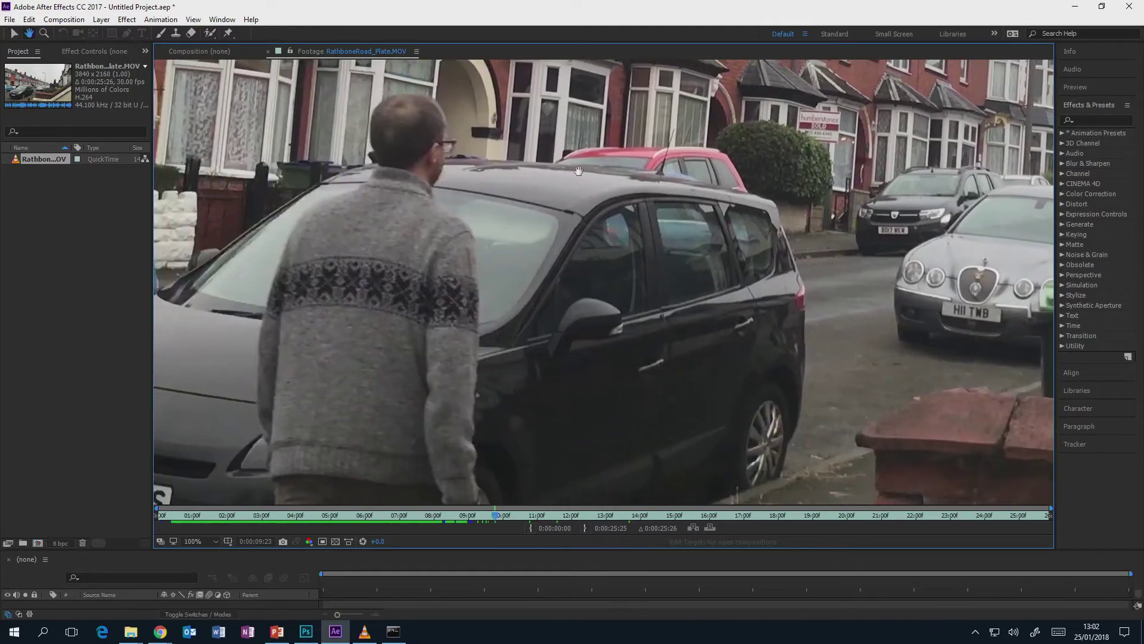
{"action": "key", "text": "v"}
{"action": "scroll", "coordinate": [614, 301], "scroll_direction": "up", "scroll_amount": 4}
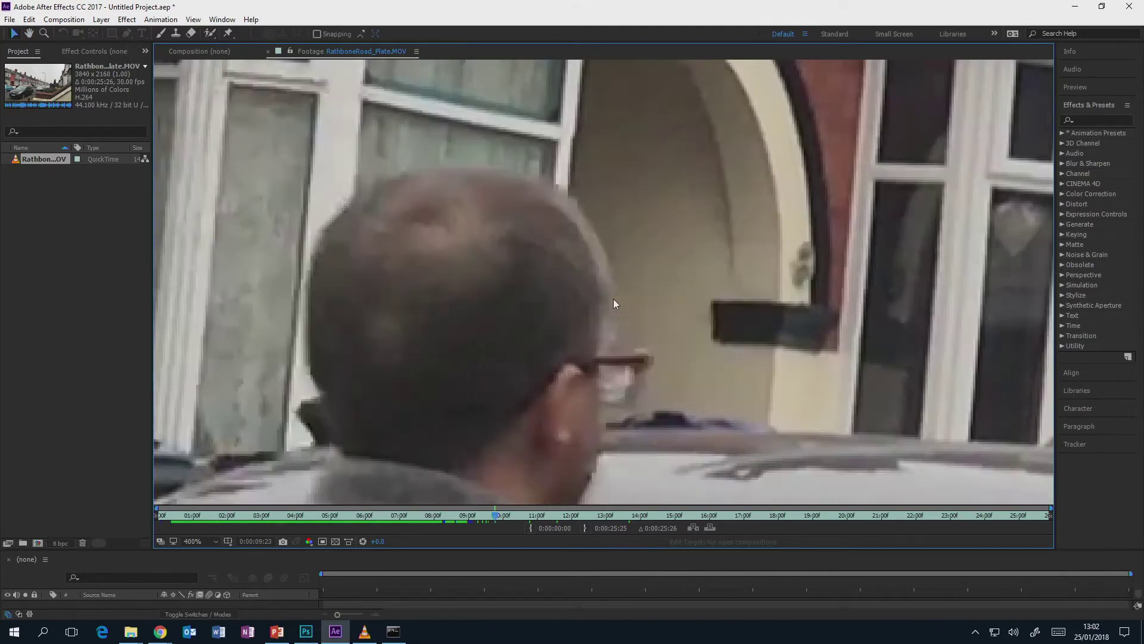
{"action": "mouse_move", "coordinate": [615, 304]}
{"action": "left_mouse_down"}
{"action": "mouse_move", "coordinate": [568, 302]}
{"action": "mouse_move", "coordinate": [613, 325]}
{"action": "left_mouse_up"}
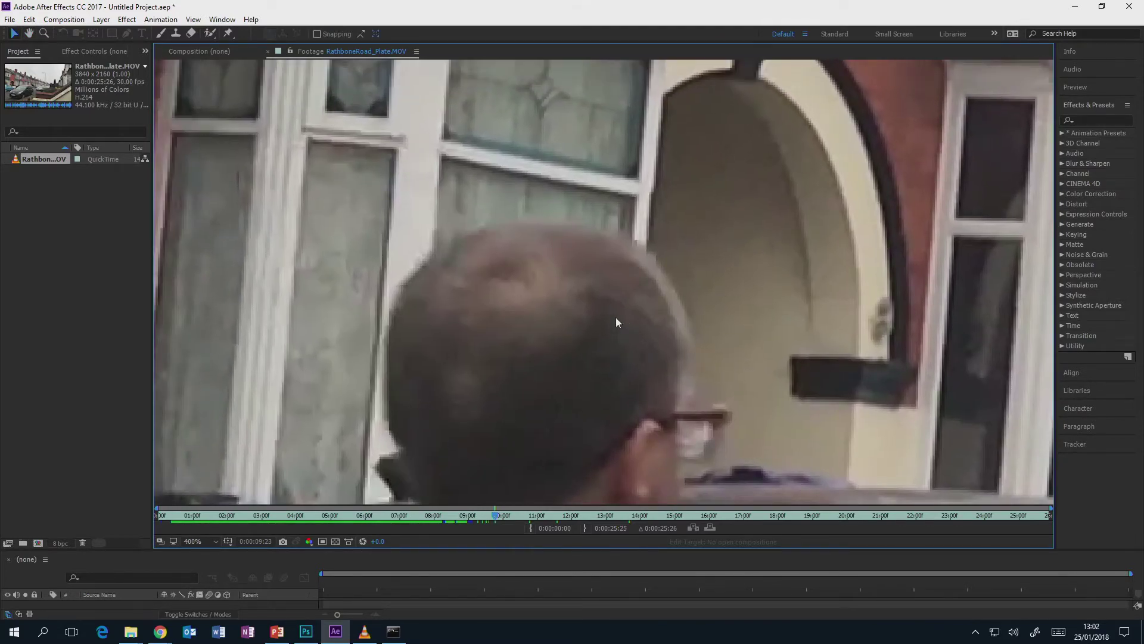
{"action": "scroll", "coordinate": [617, 317], "scroll_direction": "down", "scroll_amount": 10}
{"action": "key", "text": "h"}
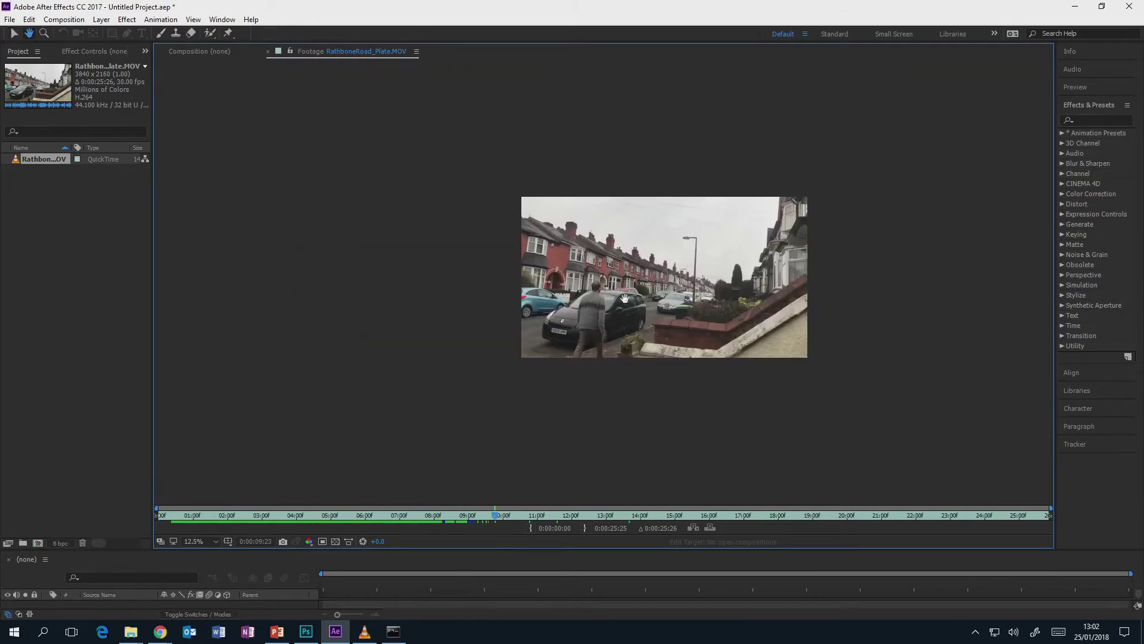
{"action": "scroll", "coordinate": [614, 295], "scroll_direction": "up", "scroll_amount": 1}
{"action": "key", "text": "v"}
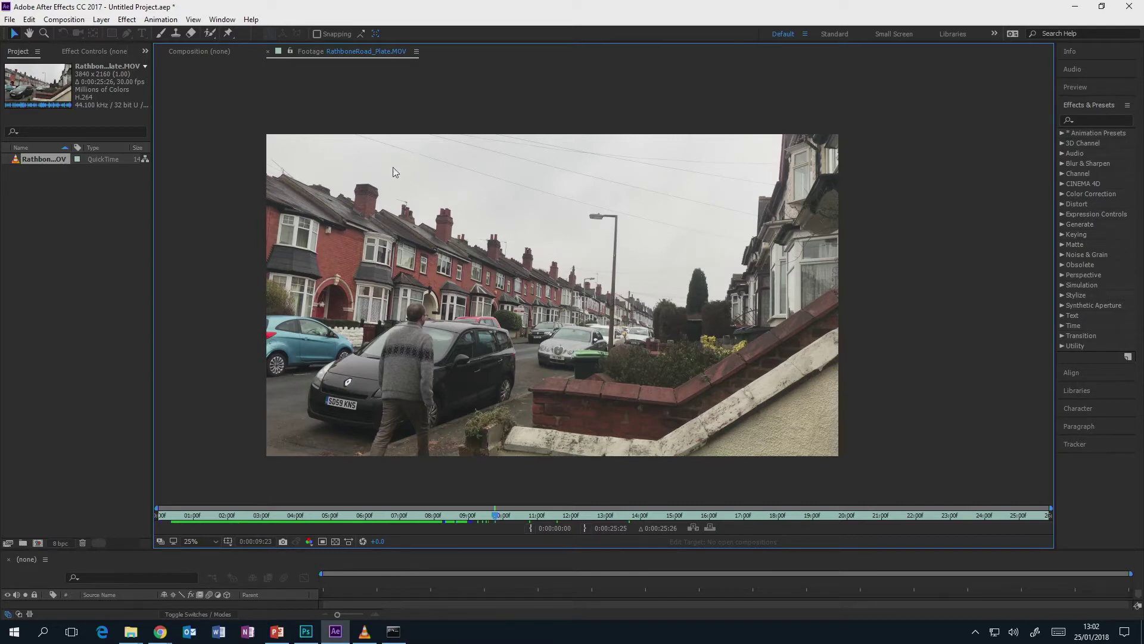
Step: Create a composition from the RathboneRoad_Plate.MOV footage and set its current time to 0:00:07:04
{"action": "left_click", "coordinate": [66, 19]}
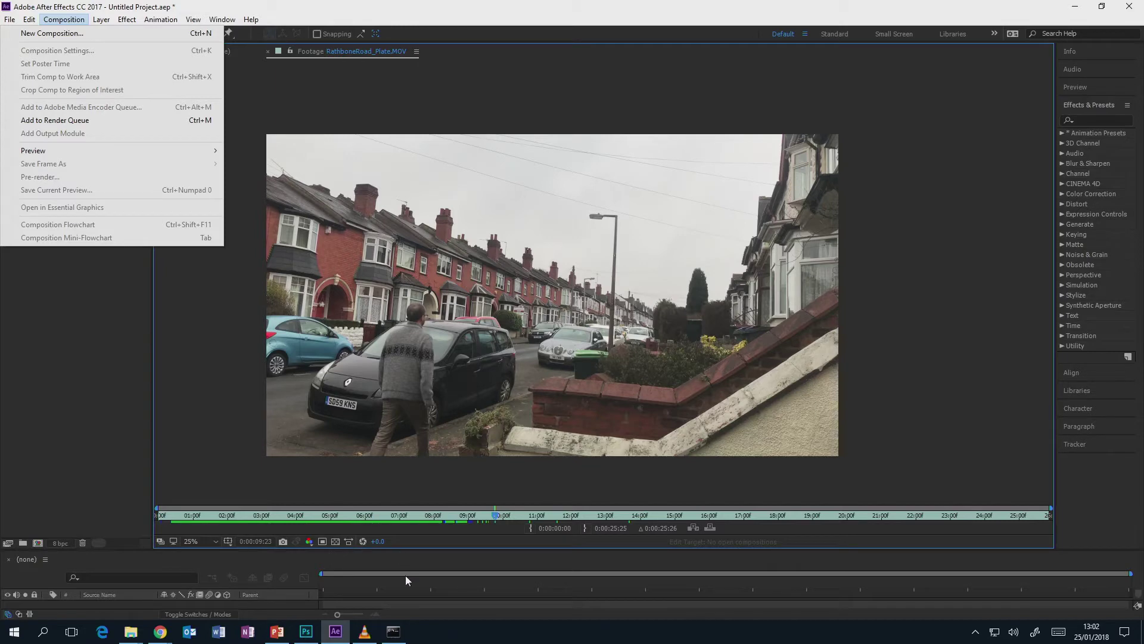
{"action": "left_click", "coordinate": [468, 547]}
{"action": "key", "text": "shift+Page_Up"}
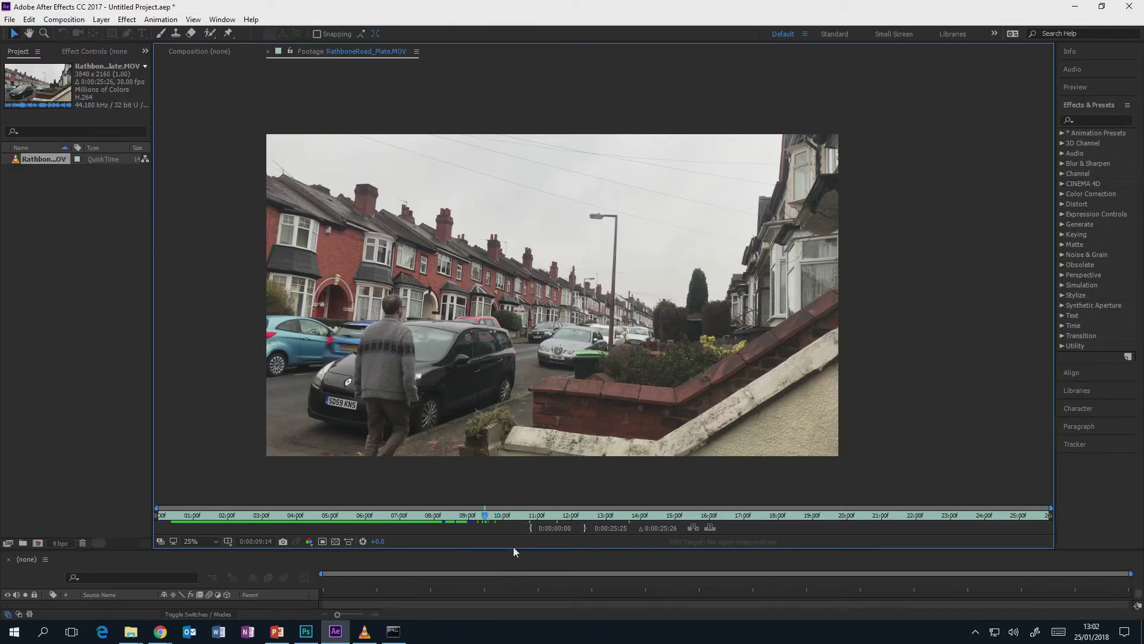
{"action": "left_click_drag", "start_coordinate": [513, 548], "coordinate": [515, 411]}
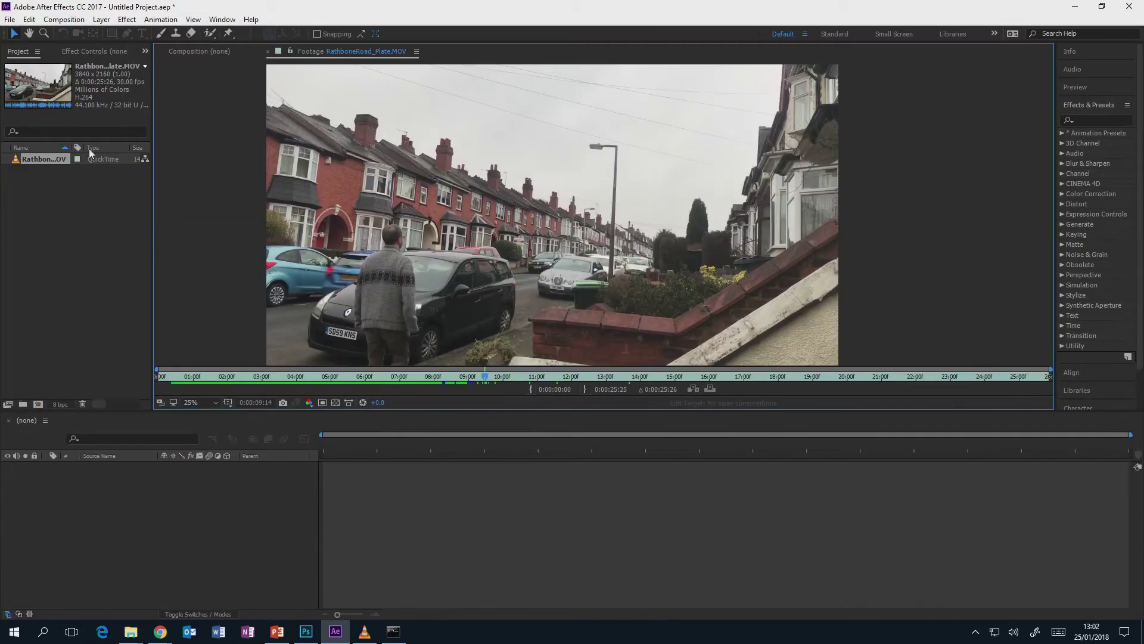
{"action": "left_click_drag", "start_coordinate": [57, 158], "coordinate": [37, 405]}
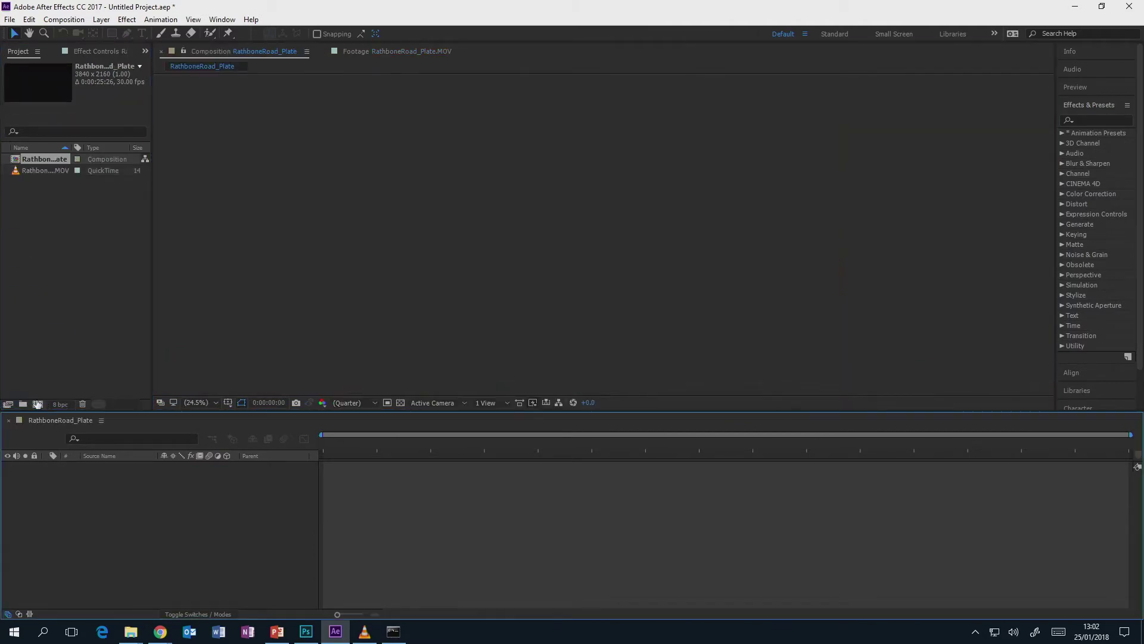
{"action": "left_click", "coordinate": [490, 443]}
{"action": "left_click_drag", "start_coordinate": [506, 444], "coordinate": [546, 445]}
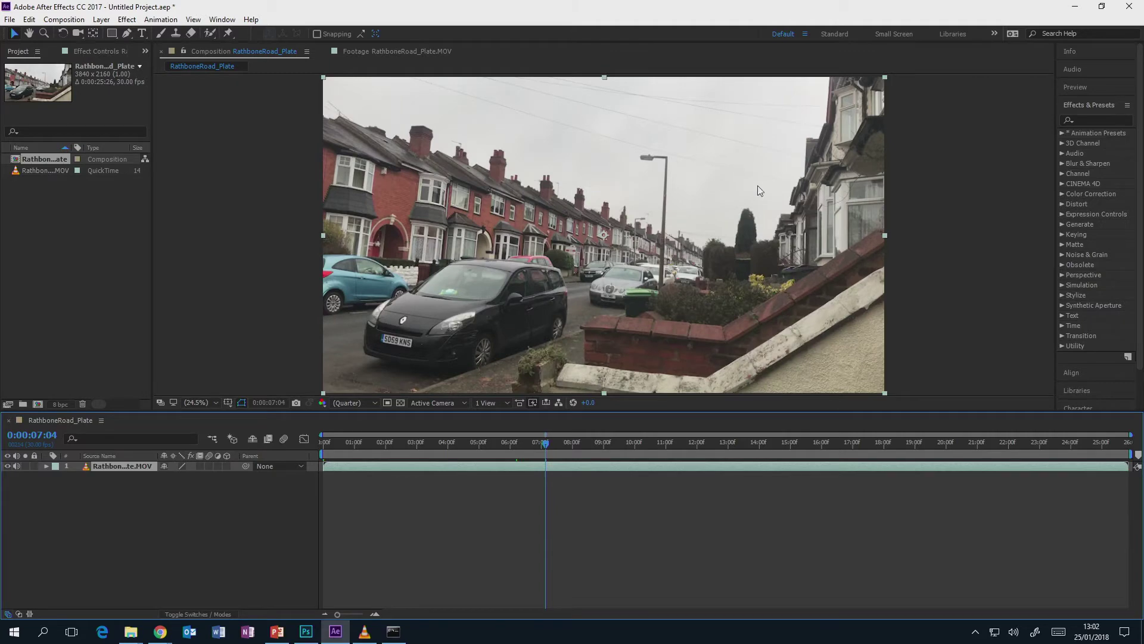
Step: Try to save the current frame as the Photoshop file RathboneRoad_Plate (0-00-07-04) in the Videos > Lecture > Footage folder
{"action": "left_click", "coordinate": [63, 19]}
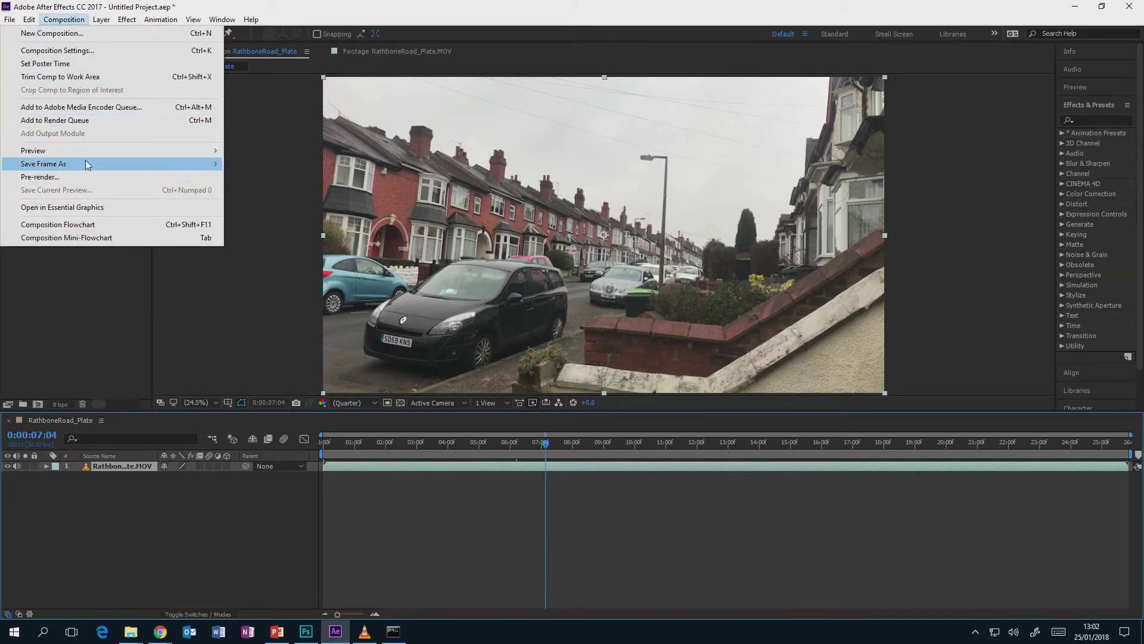
{"action": "mouse_move", "coordinate": [84, 162]}
{"action": "left_click", "coordinate": [244, 162]}
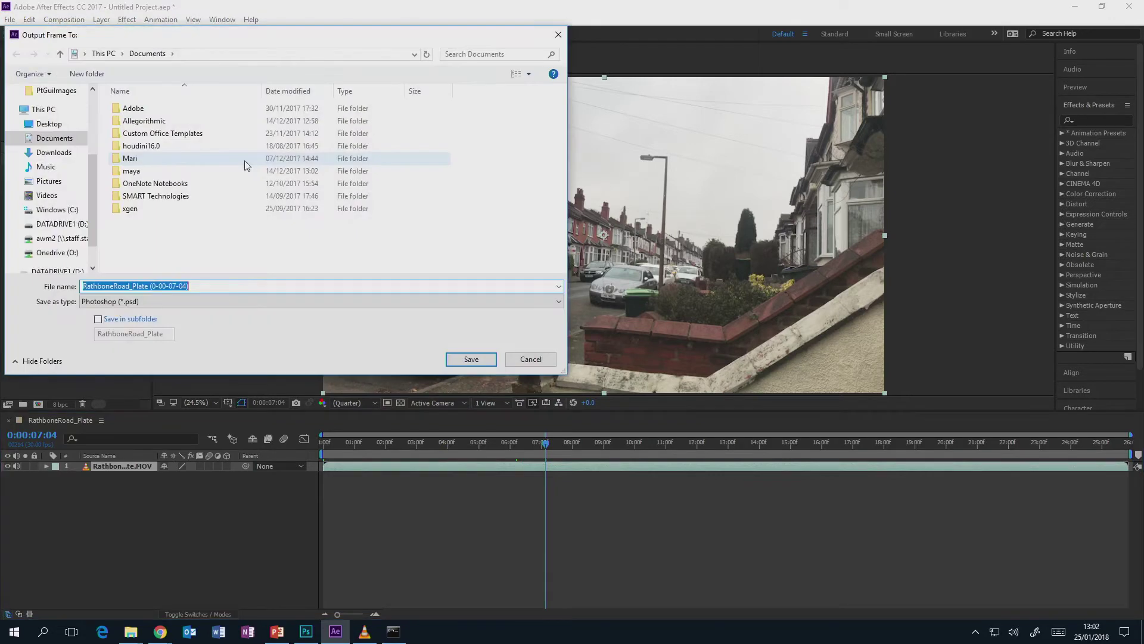
{"action": "left_click", "coordinate": [54, 196]}
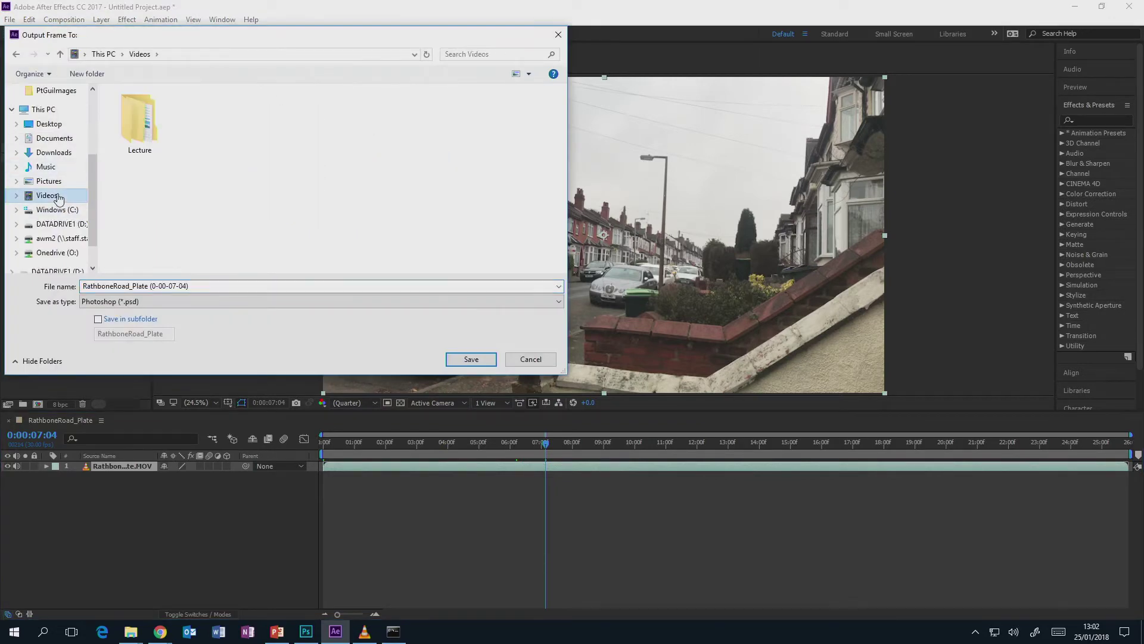
{"action": "left_click", "coordinate": [152, 132]}
{"action": "double_click", "coordinate": [151, 133]}
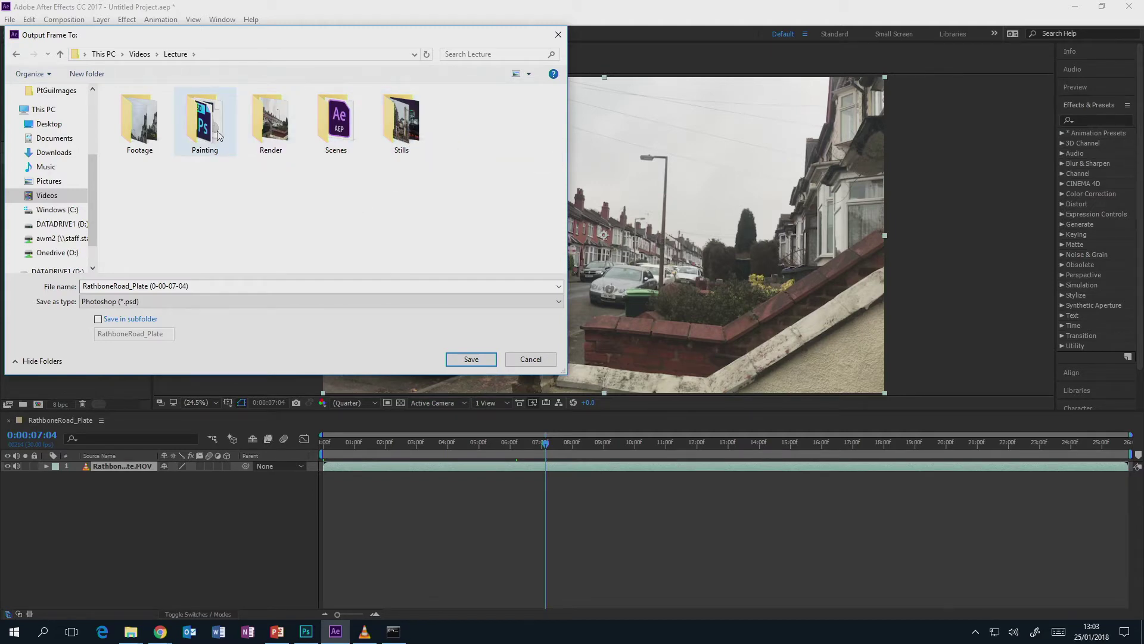
{"action": "left_click", "coordinate": [144, 137]}
{"action": "double_click", "coordinate": [144, 137]}
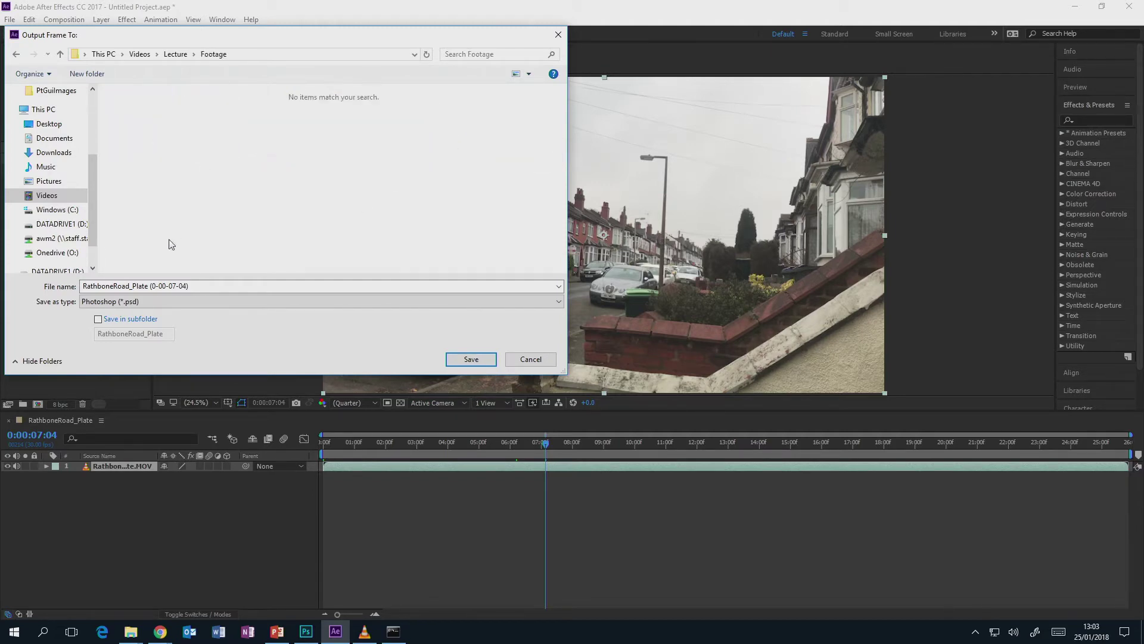
{"action": "left_click", "coordinate": [322, 301]}
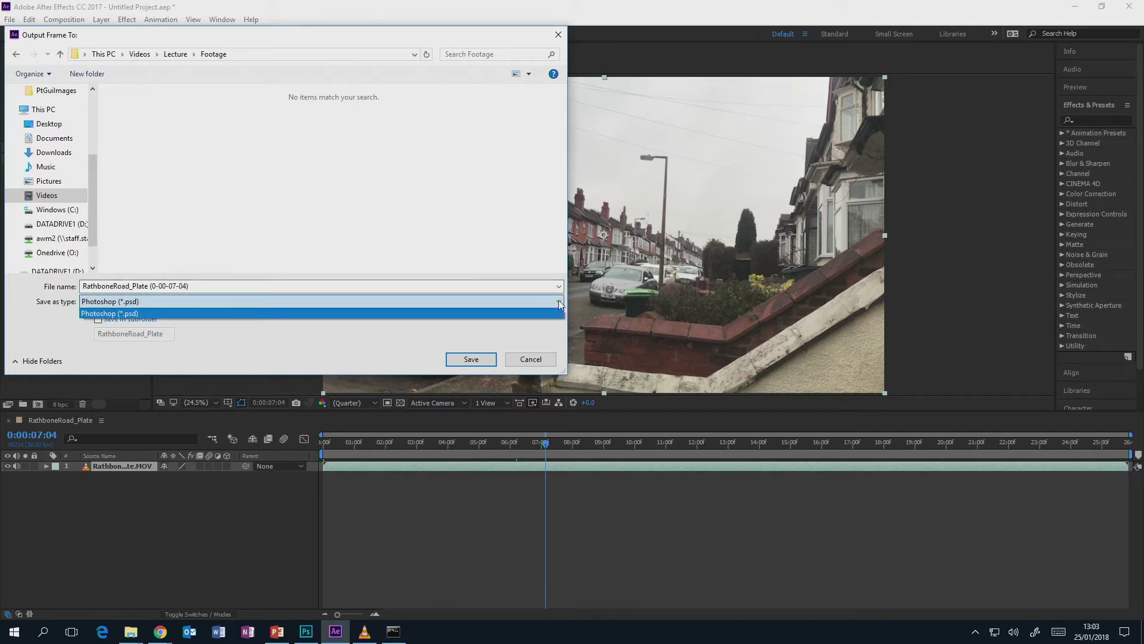
{"action": "left_click", "coordinate": [322, 314]}
{"action": "left_click", "coordinate": [223, 283]}
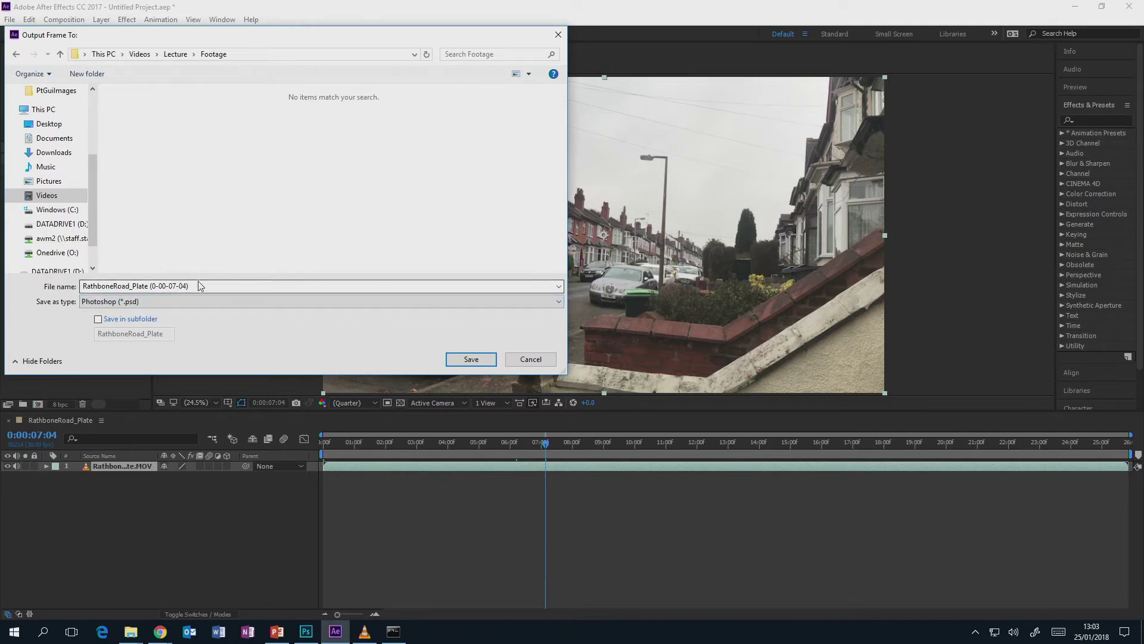
{"action": "left_click", "coordinate": [470, 359]}
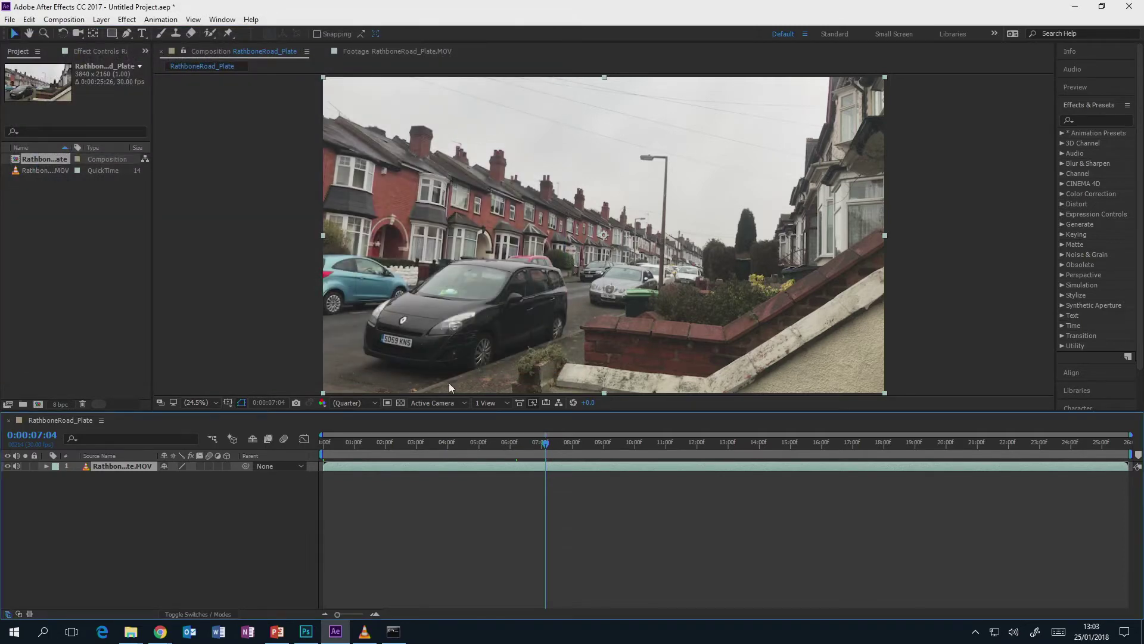
Step: Switch to Photoshop, browse the Lecture > Footage folder for an image to open, and return to After Effects without opening any
{"action": "left_click", "coordinate": [306, 631]}
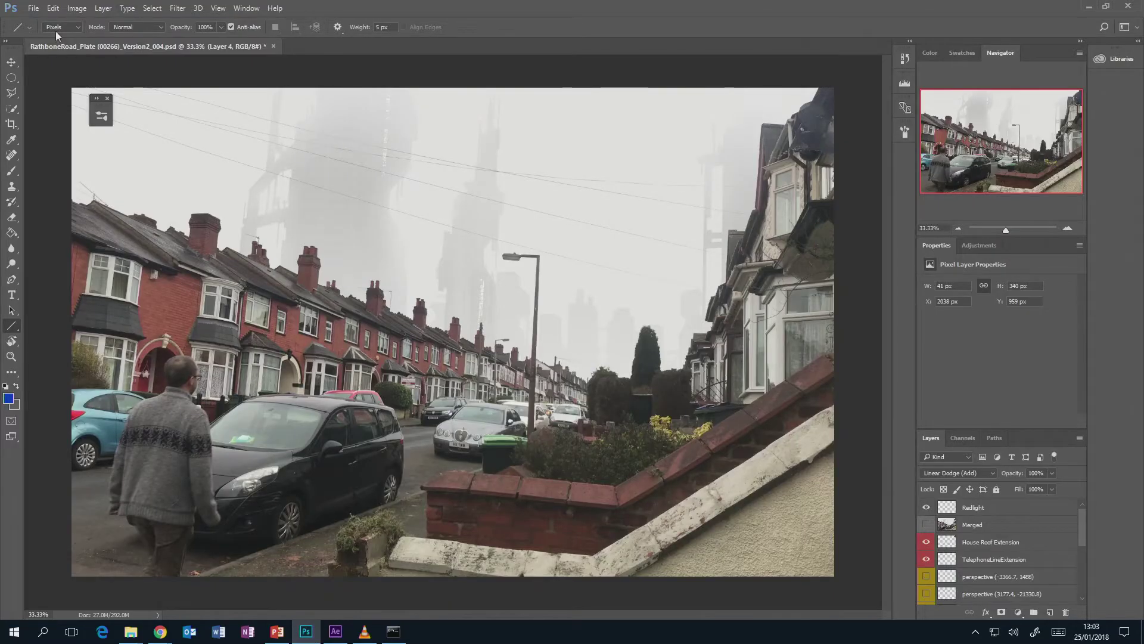
{"action": "left_click", "coordinate": [33, 9]}
{"action": "left_click", "coordinate": [44, 34]}
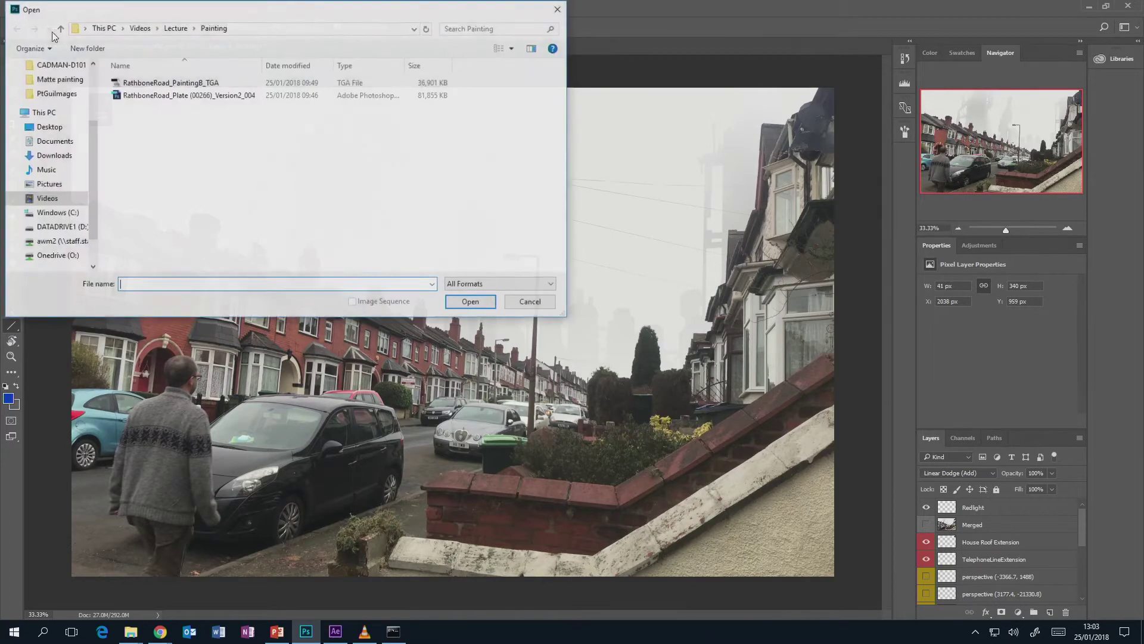
{"action": "left_click", "coordinate": [176, 28]}
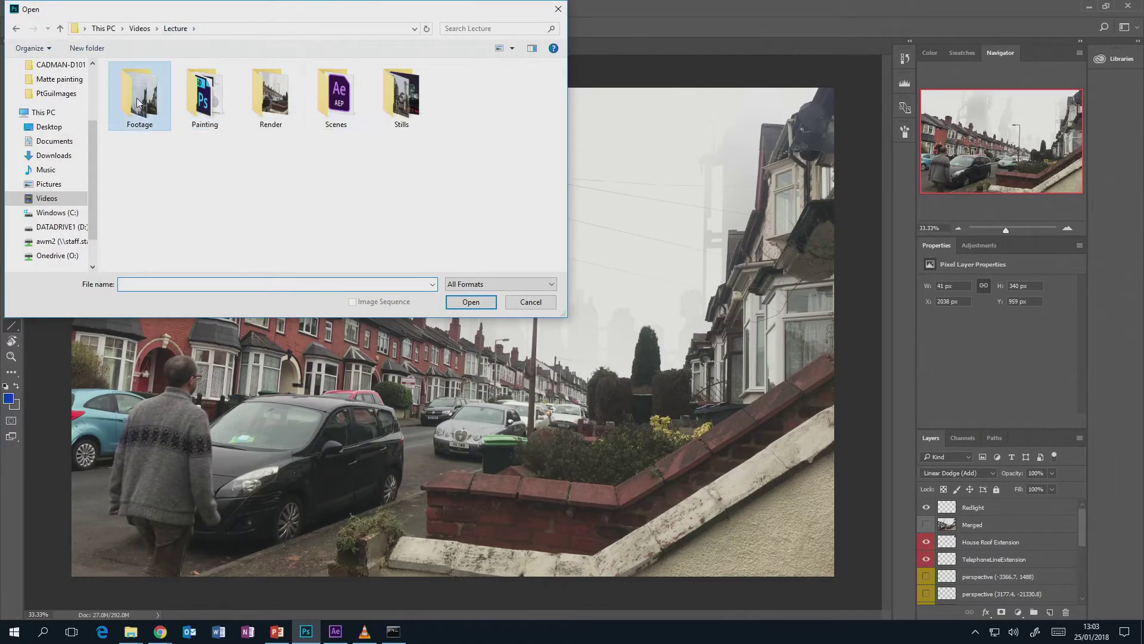
{"action": "double_click", "coordinate": [138, 100]}
{"action": "left_click", "coordinate": [214, 110]}
{"action": "left_click", "coordinate": [254, 109]}
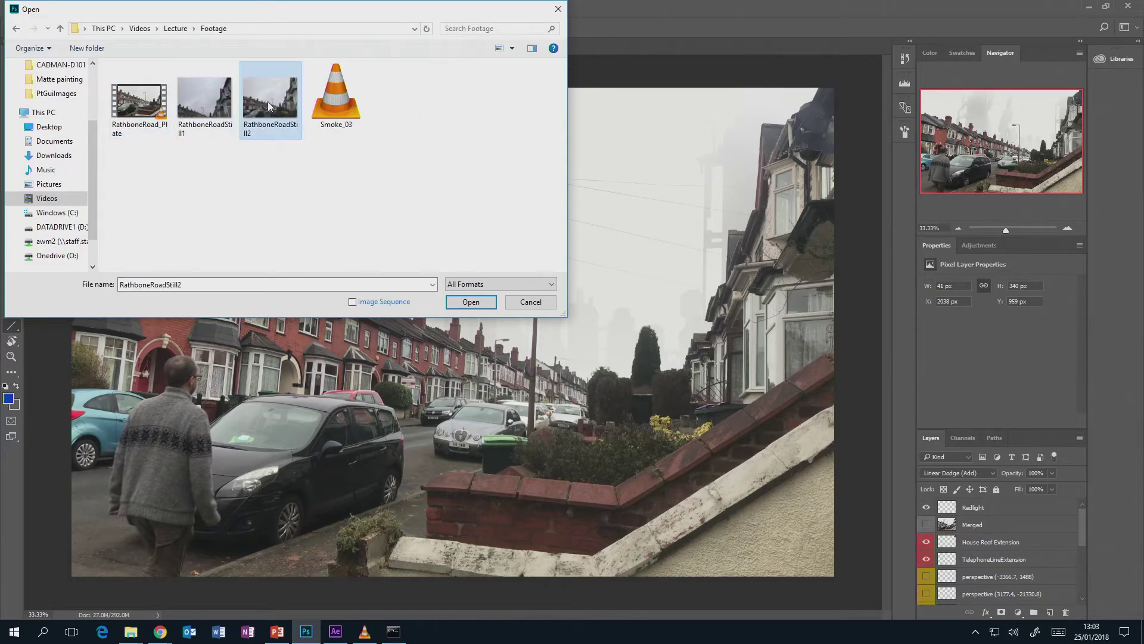
{"action": "left_click", "coordinate": [531, 303]}
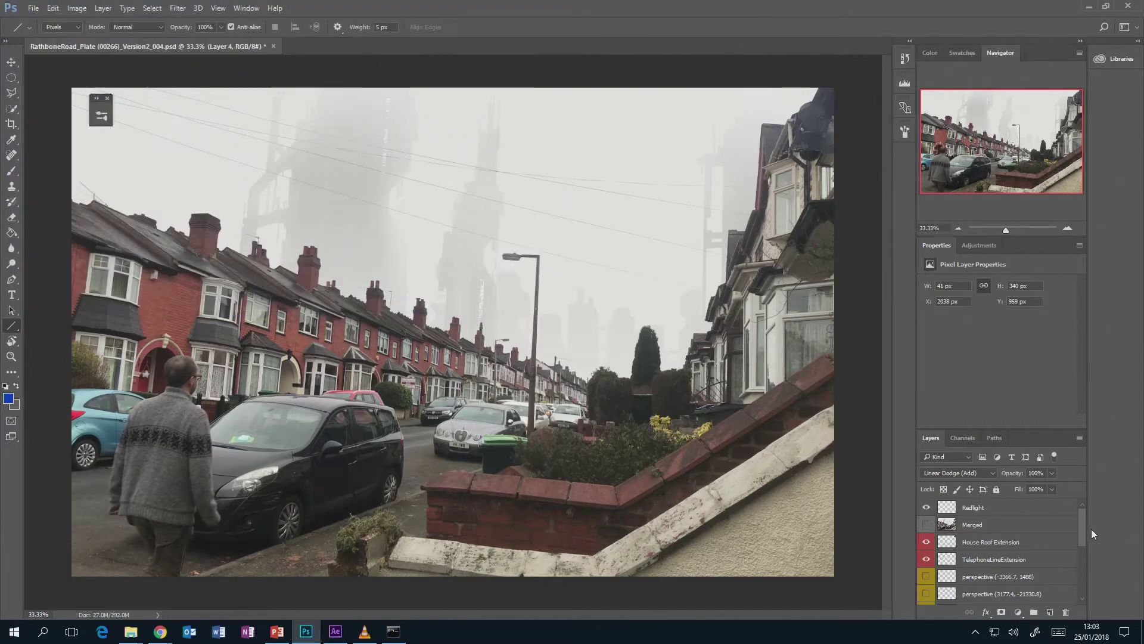
{"action": "left_click", "coordinate": [335, 631]}
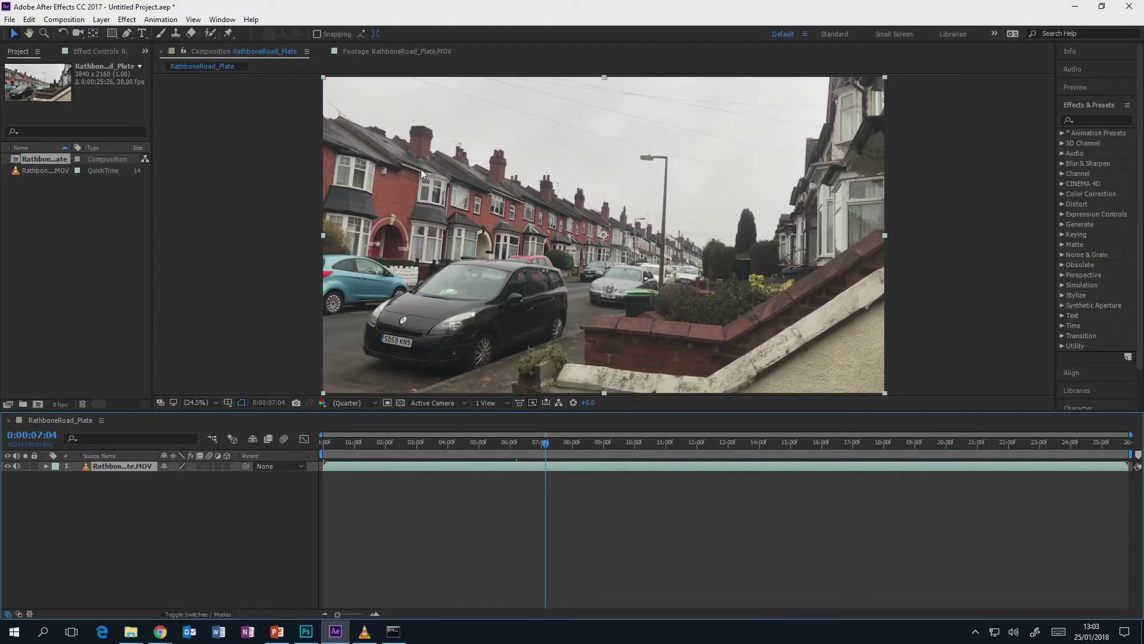
Step: Save the current frame as the Photoshop file plate in the Videos > Lecture > Footage folder and render it
{"action": "left_click", "coordinate": [57, 19]}
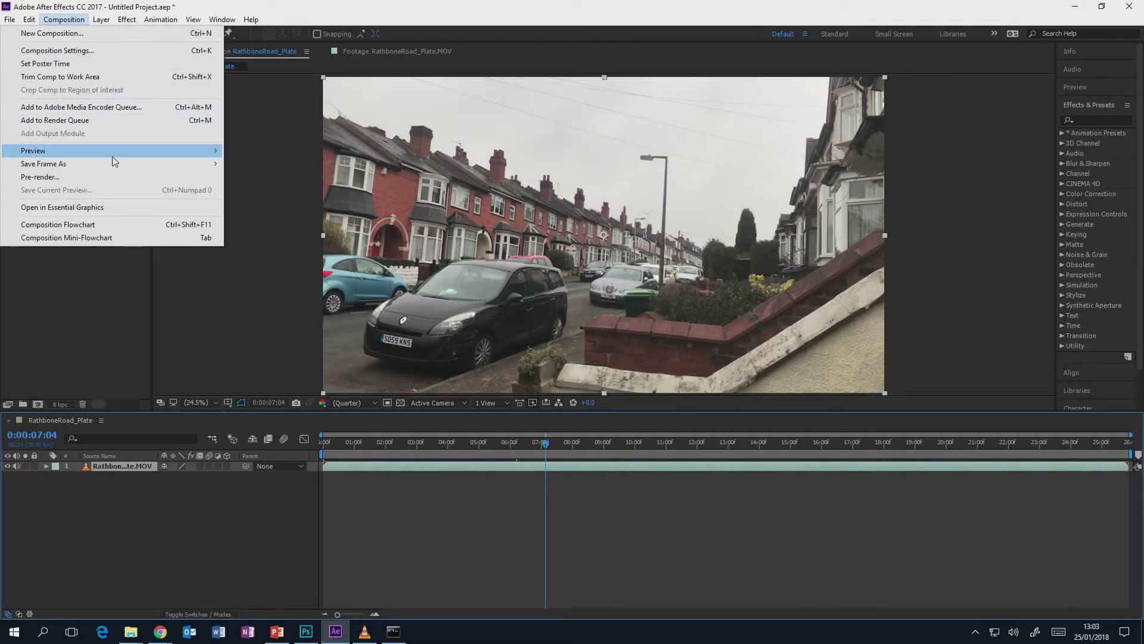
{"action": "mouse_move", "coordinate": [111, 164]}
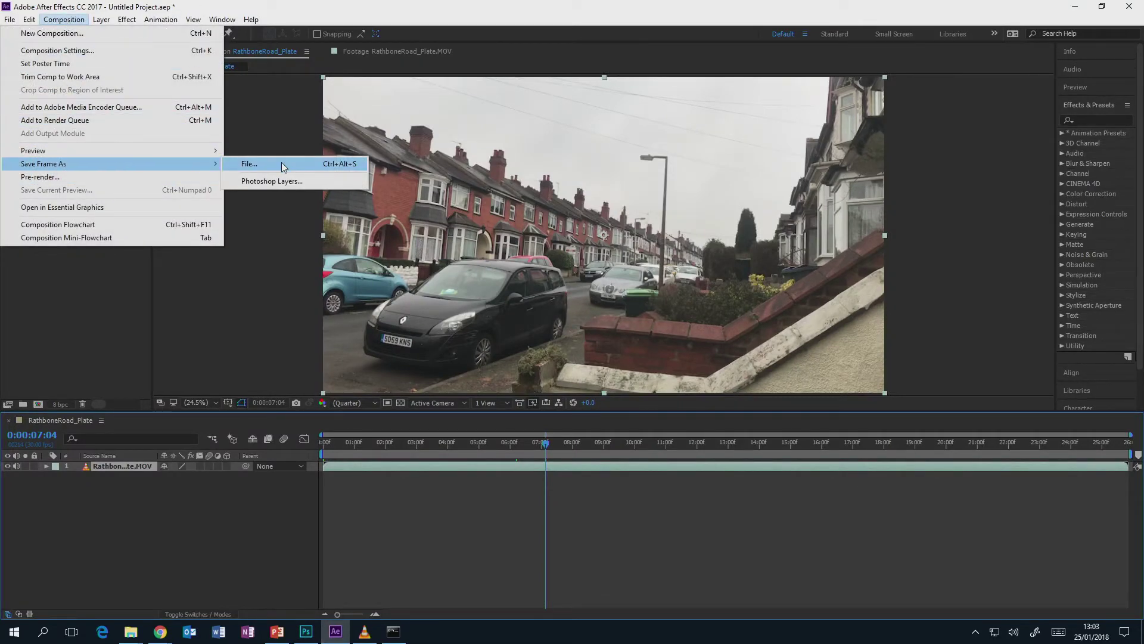
{"action": "left_click", "coordinate": [281, 164]}
{"action": "left_click", "coordinate": [533, 302]}
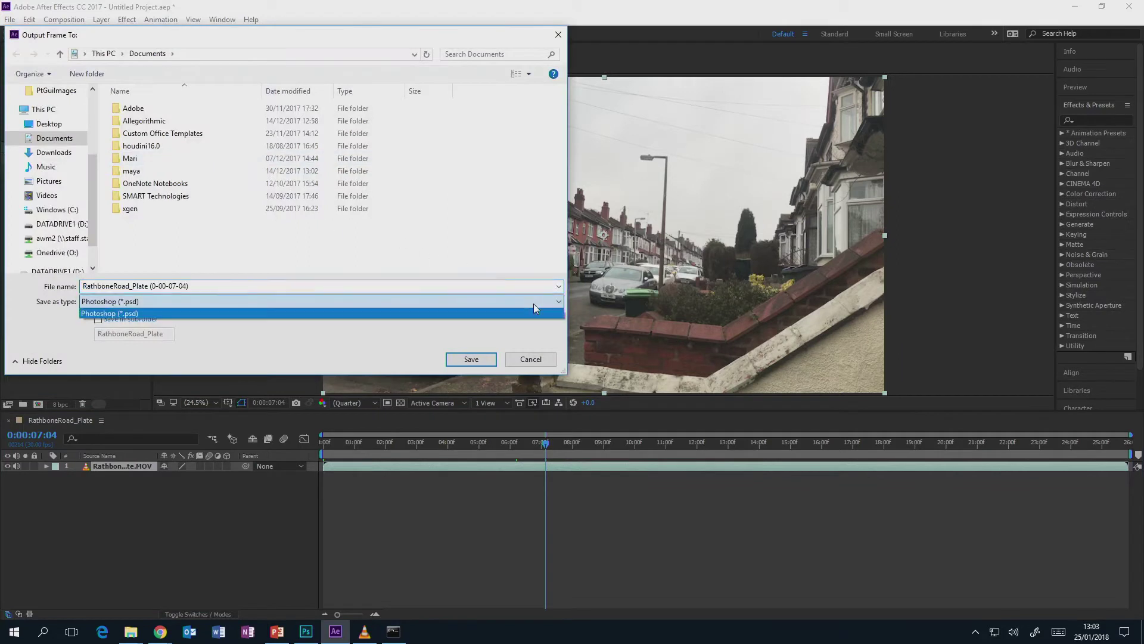
{"action": "left_click", "coordinate": [238, 311]}
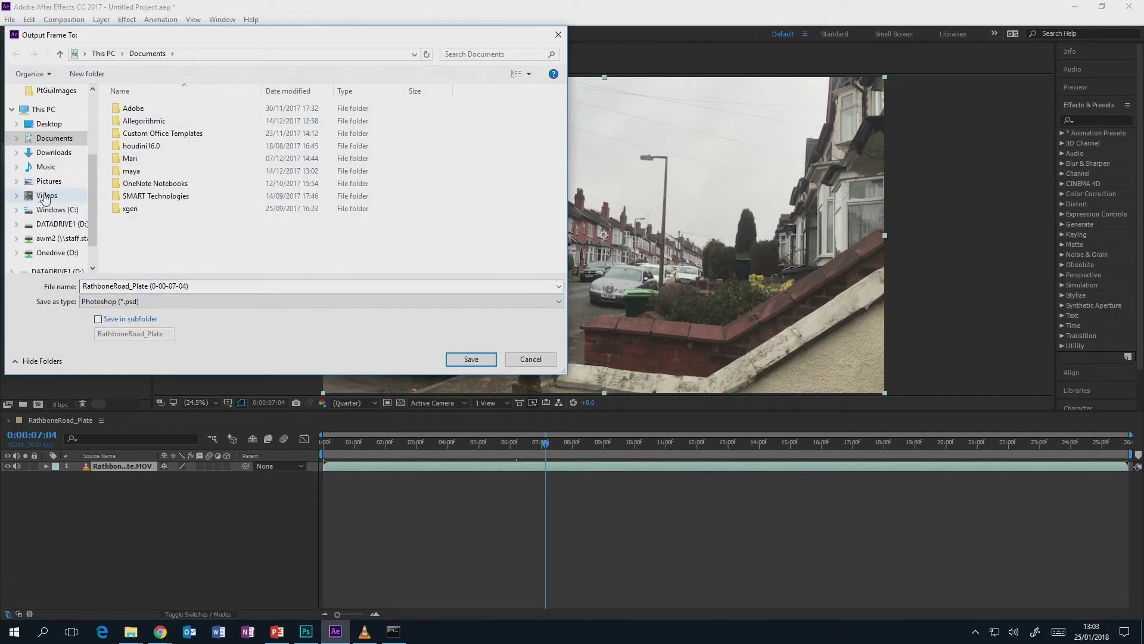
{"action": "left_click", "coordinate": [82, 193]}
{"action": "double_click", "coordinate": [140, 122]}
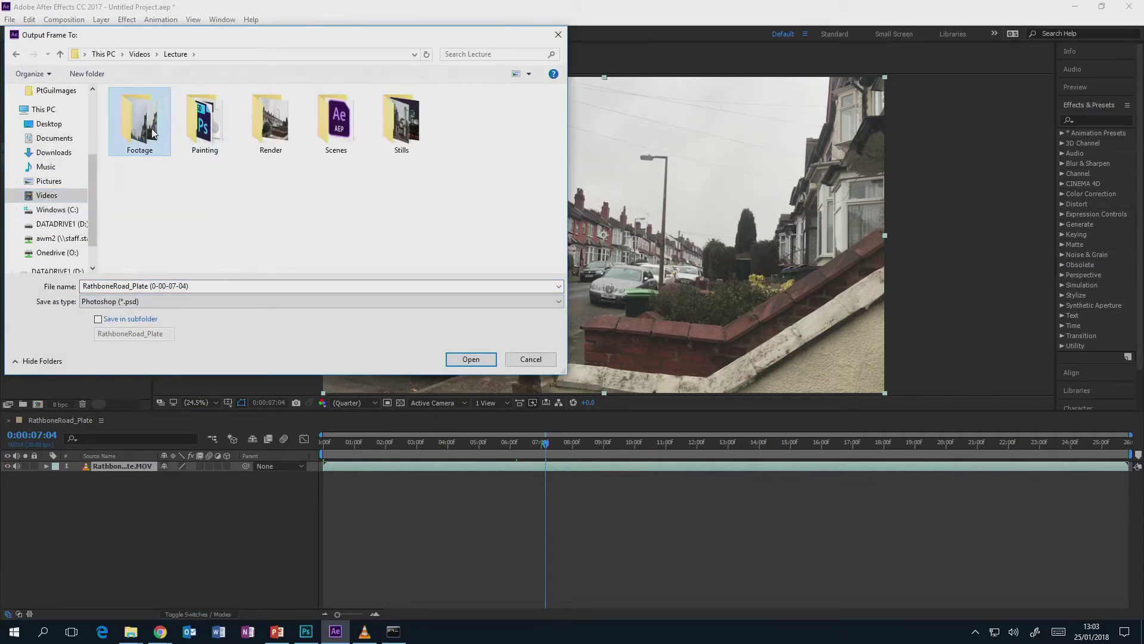
{"action": "double_click", "coordinate": [139, 123]}
{"action": "left_click", "coordinate": [203, 286]}
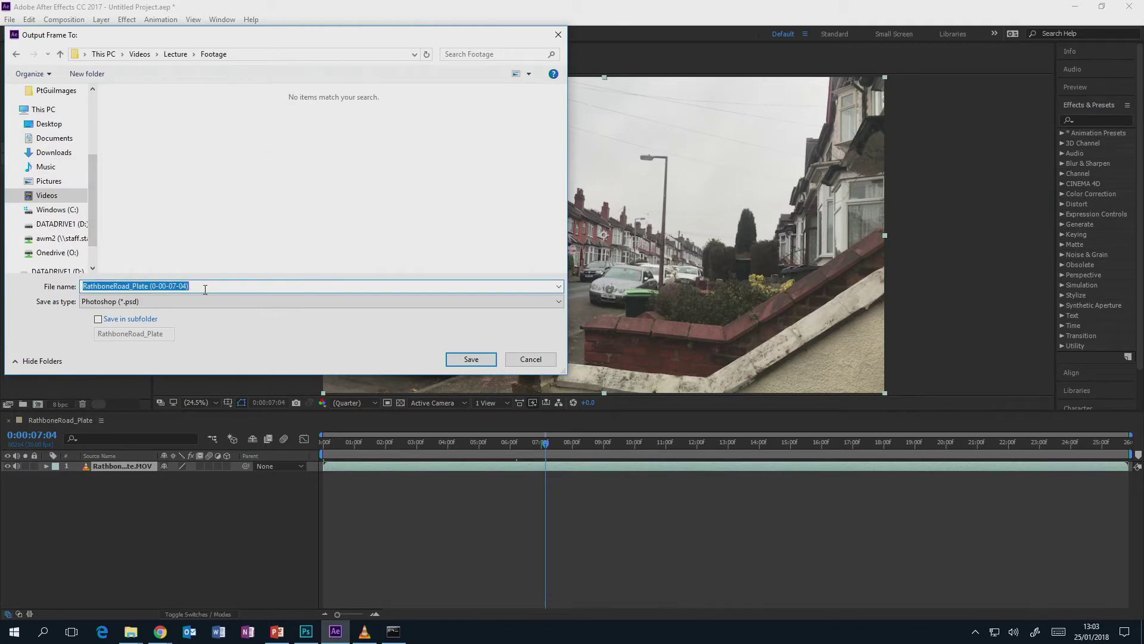
{"action": "type", "text": "plate"}
{"action": "left_click", "coordinate": [472, 360]}
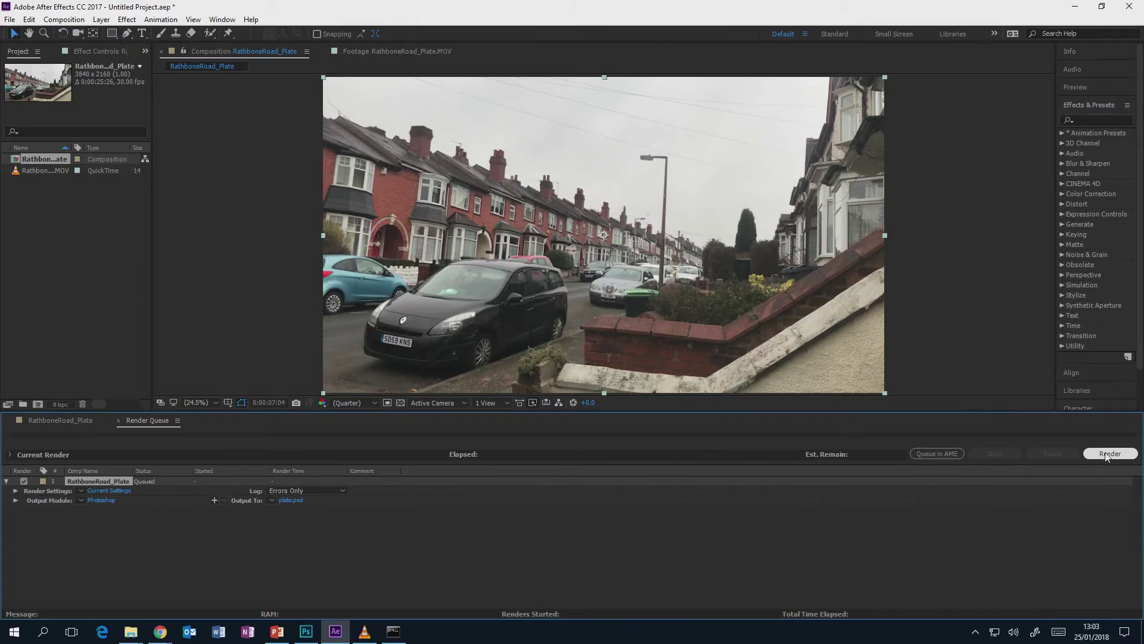
{"action": "left_click", "coordinate": [1105, 453]}
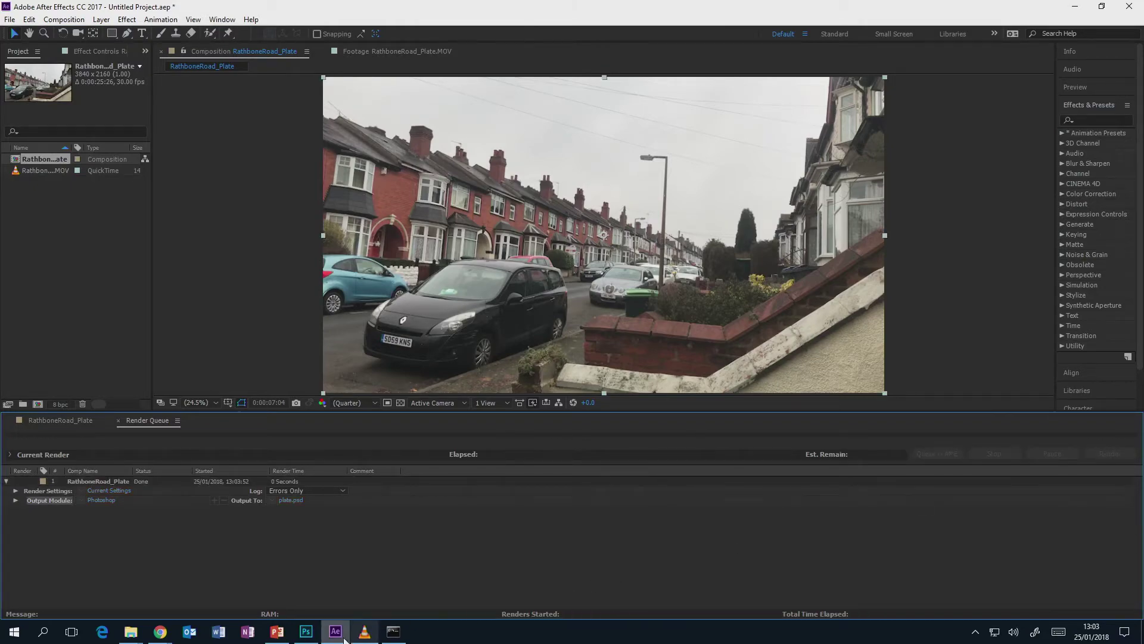
Step: Switch to Photoshop and open the plate PSD file from the Videos > Lecture > Footage folder
{"action": "left_click", "coordinate": [305, 631]}
{"action": "left_click", "coordinate": [34, 9]}
{"action": "left_click", "coordinate": [45, 32]}
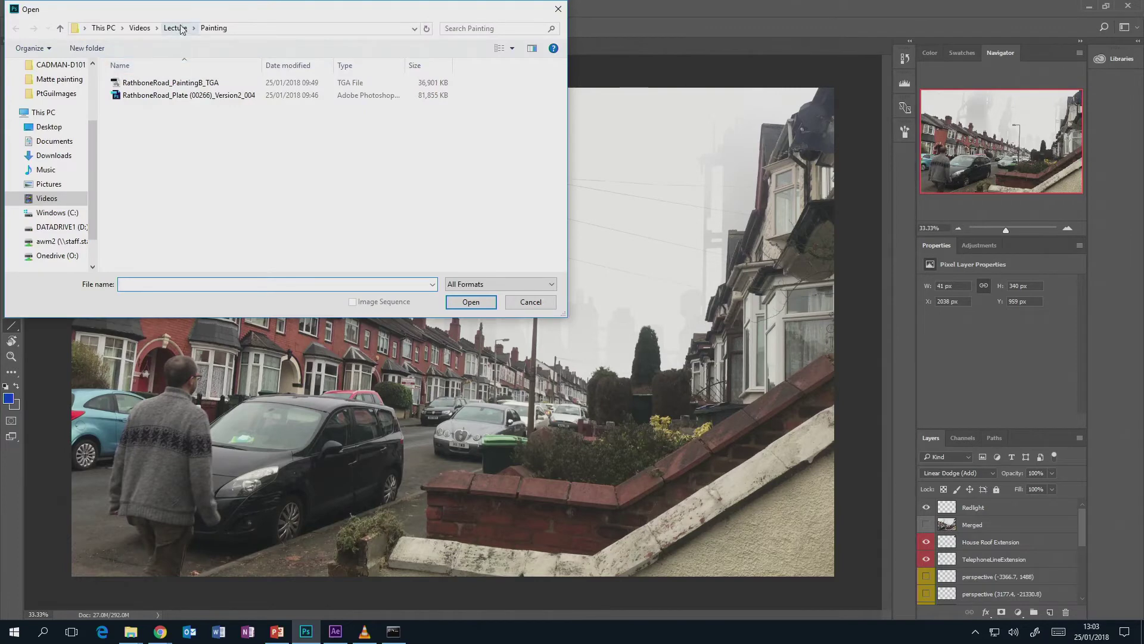
{"action": "left_click", "coordinate": [183, 29]}
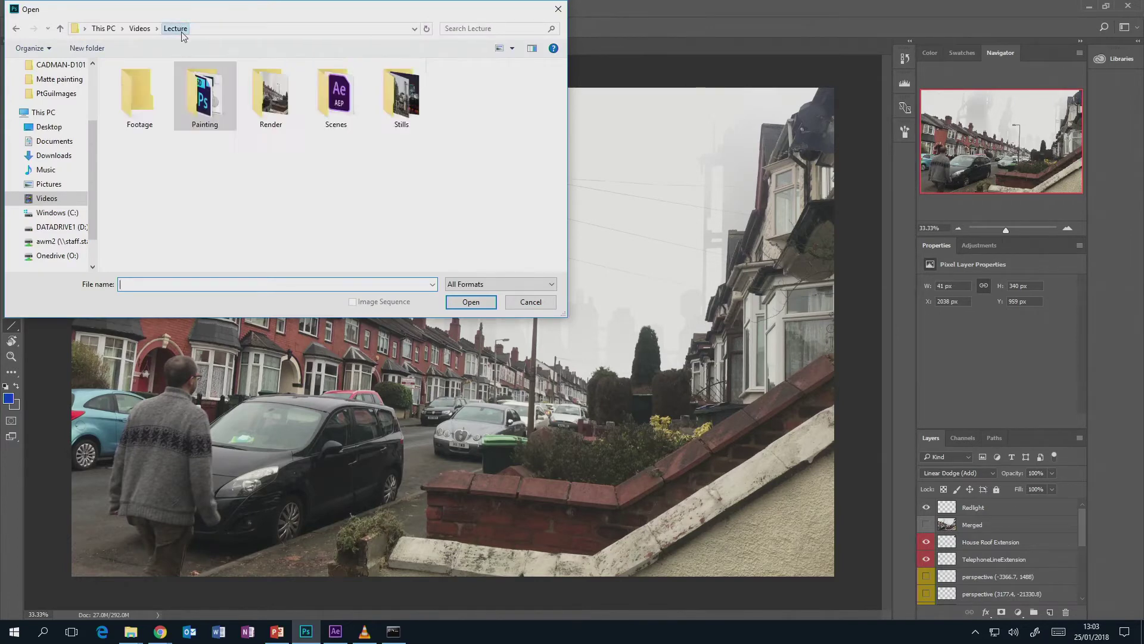
{"action": "double_click", "coordinate": [152, 100]}
{"action": "left_click", "coordinate": [146, 98]}
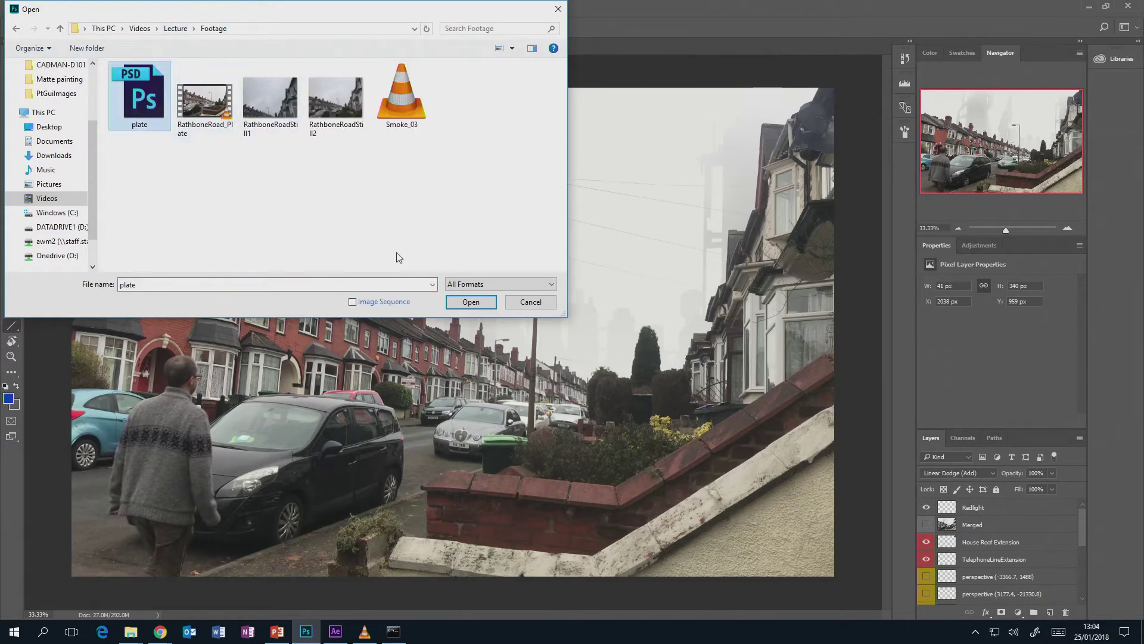
{"action": "left_click", "coordinate": [471, 302]}
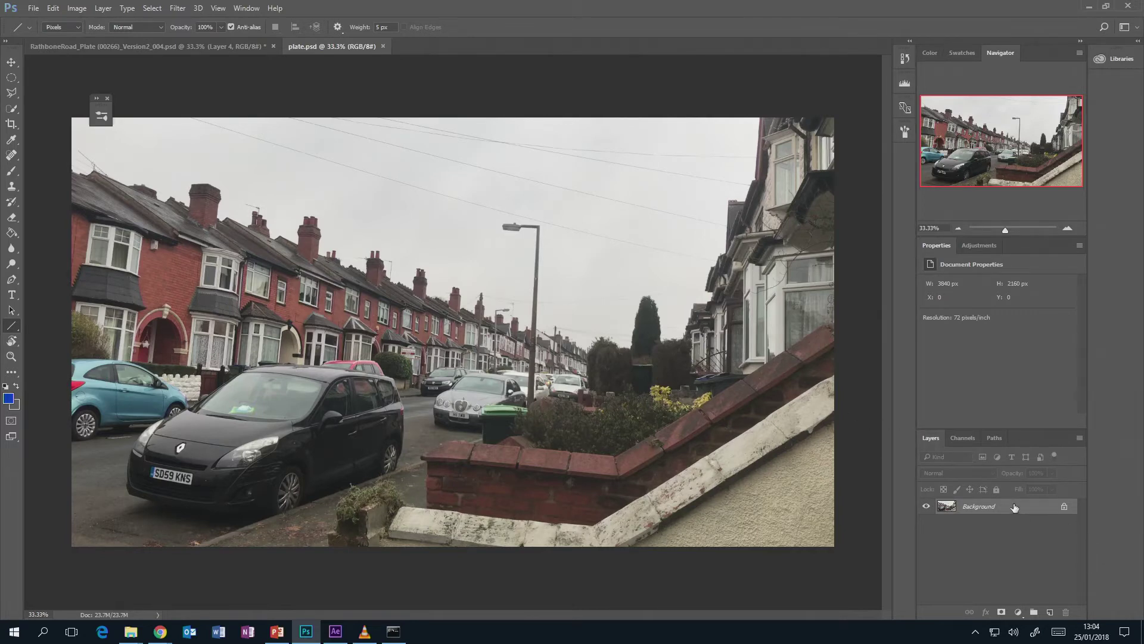
Step: Duplicate the Background layer and select everything below the sky on the copy with a 150 px Quick Selection brush
{"action": "left_click_drag", "start_coordinate": [1014, 507], "coordinate": [1050, 612]}
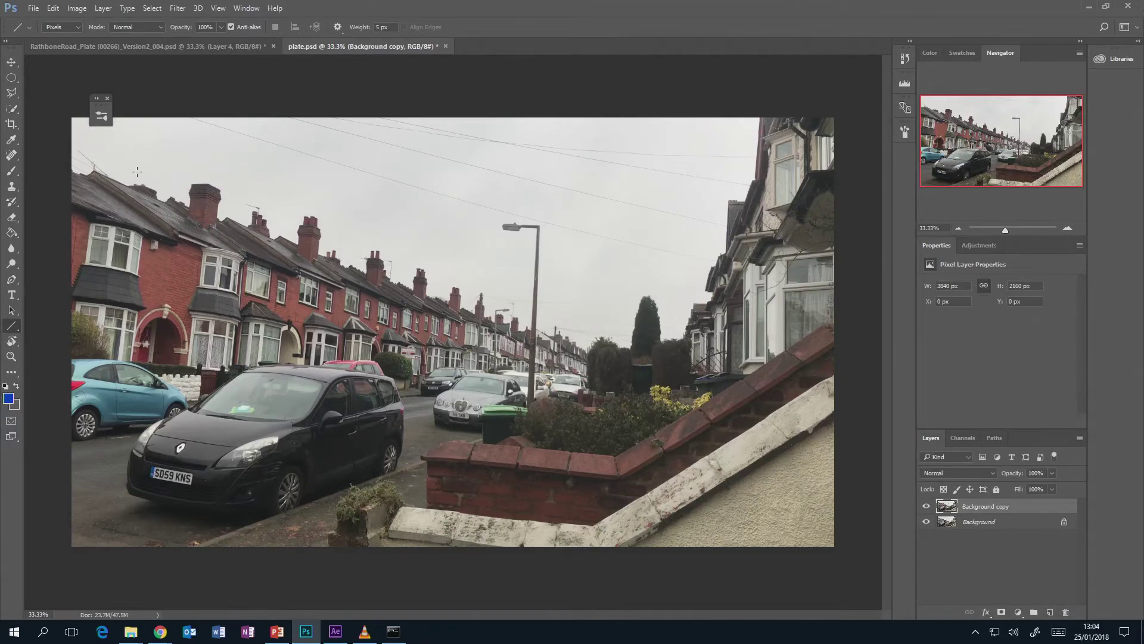
{"action": "left_click", "coordinate": [12, 111]}
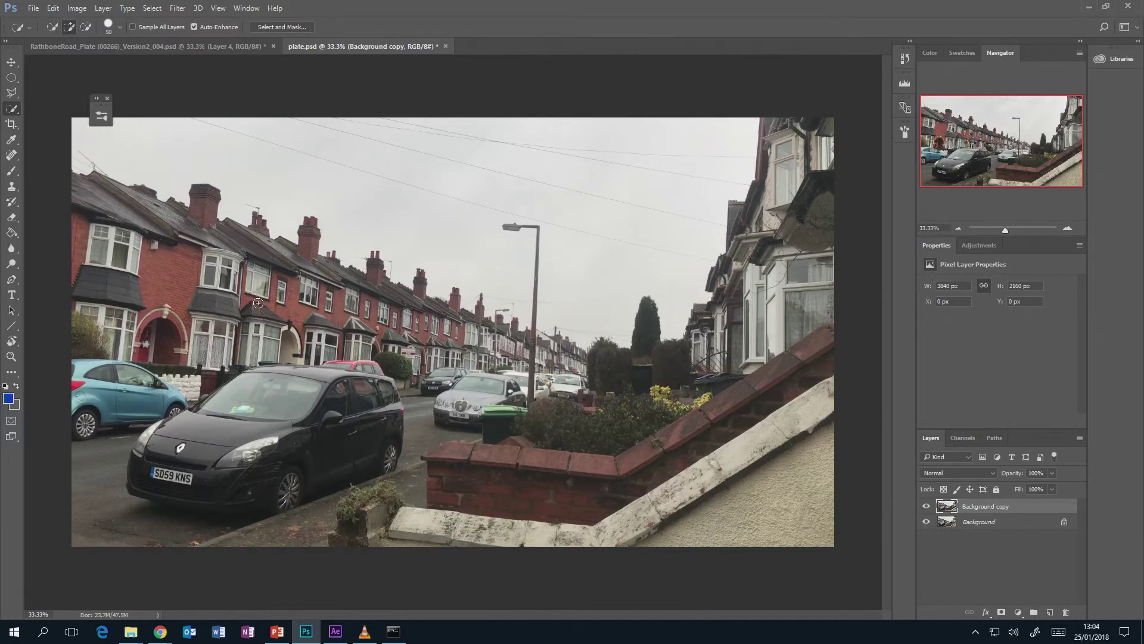
{"action": "key", "text": "bracketright"}
{"action": "key", "text": "bracketright"}
{"action": "key", "text": "bracketright"}
{"action": "key", "text": "bracketright"}
{"action": "key", "text": "bracketright"}
{"action": "key", "text": "bracketright"}
{"action": "key", "text": "bracketright"}
{"action": "mouse_move", "coordinate": [343, 446]}
{"action": "left_mouse_down"}
{"action": "mouse_move", "coordinate": [316, 428]}
{"action": "mouse_move", "coordinate": [237, 316]}
{"action": "mouse_move", "coordinate": [148, 249]}
{"action": "mouse_move", "coordinate": [255, 278]}
{"action": "mouse_move", "coordinate": [326, 281]}
{"action": "mouse_move", "coordinate": [319, 267]}
{"action": "mouse_move", "coordinate": [558, 406]}
{"action": "mouse_move", "coordinate": [619, 479]}
{"action": "mouse_move", "coordinate": [295, 514]}
{"action": "mouse_move", "coordinate": [130, 505]}
{"action": "mouse_move", "coordinate": [318, 533]}
{"action": "mouse_move", "coordinate": [228, 443]}
{"action": "mouse_move", "coordinate": [113, 381]}
{"action": "mouse_move", "coordinate": [148, 328]}
{"action": "mouse_move", "coordinate": [393, 443]}
{"action": "mouse_move", "coordinate": [592, 475]}
{"action": "mouse_move", "coordinate": [766, 406]}
{"action": "mouse_move", "coordinate": [792, 314]}
{"action": "mouse_move", "coordinate": [708, 404]}
{"action": "mouse_move", "coordinate": [780, 194]}
{"action": "mouse_move", "coordinate": [807, 357]}
{"action": "left_mouse_up"}
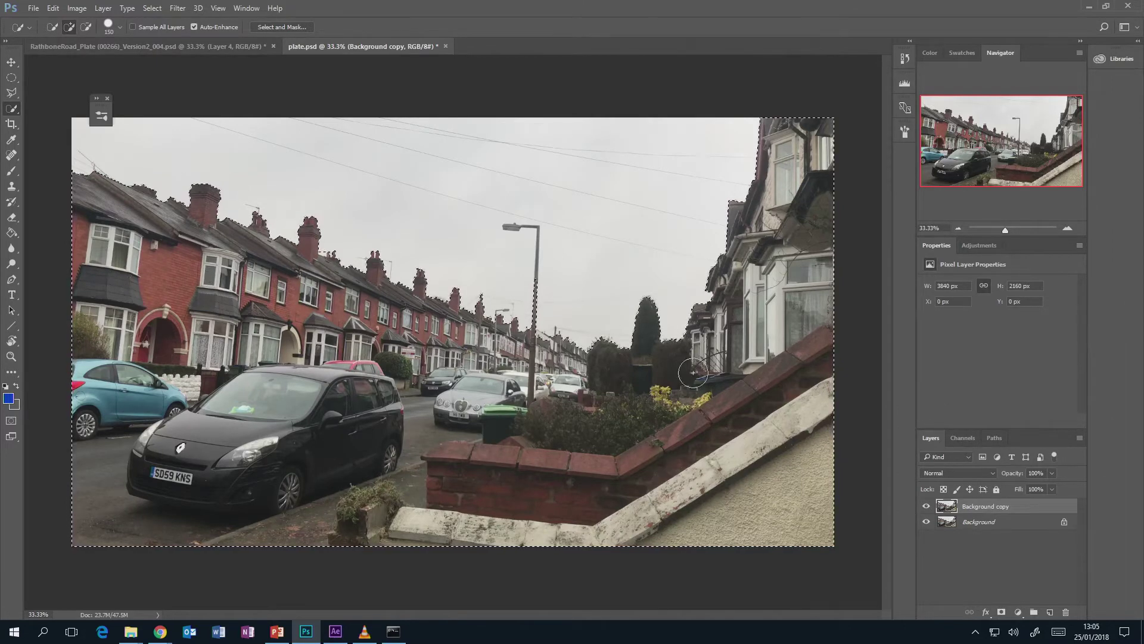
Step: Add the tall street lamp's upper pole and lamp head to the selection with a much smaller Quick Selection brush
{"action": "left_click", "coordinate": [1067, 228]}
{"action": "left_click_drag", "start_coordinate": [1020, 163], "coordinate": [1035, 148]}
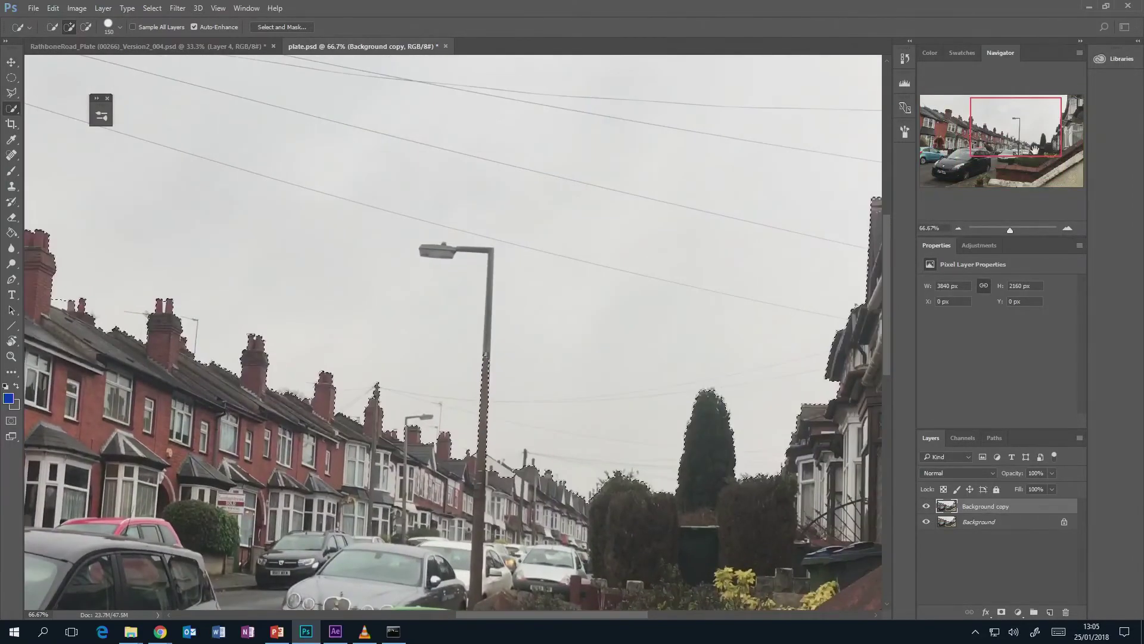
{"action": "left_click", "coordinate": [1067, 228]}
{"action": "key", "text": "bracketleft"}
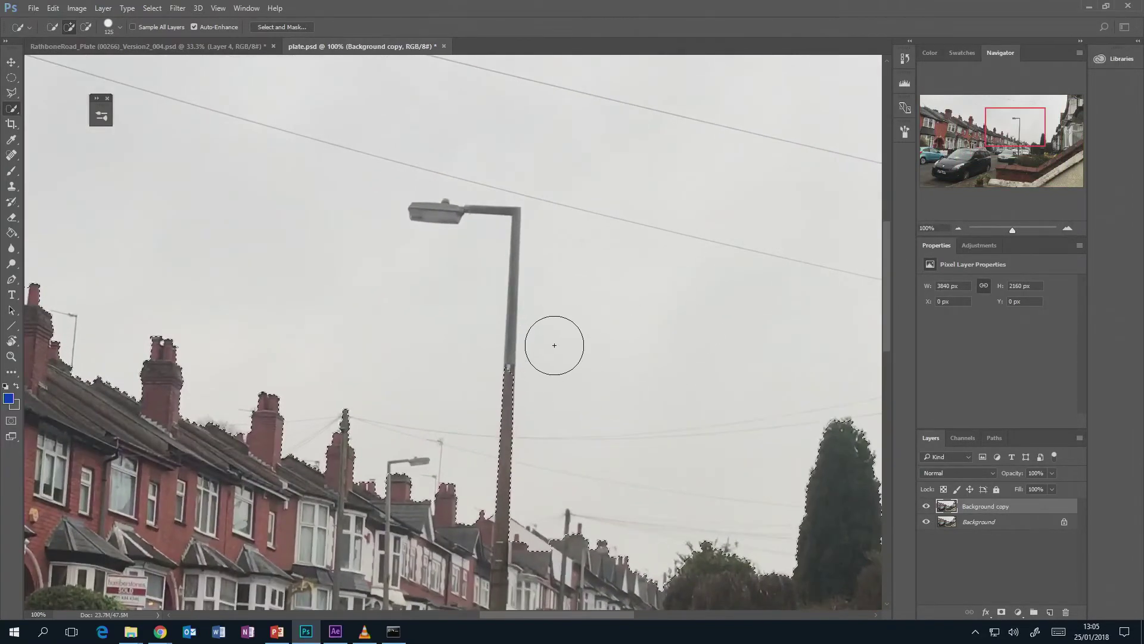
{"action": "key", "text": "bracketleft"}
{"action": "key", "text": "bracketleft"}
{"action": "key", "text": "bracketleft"}
{"action": "key", "text": "bracketleft"}
{"action": "key", "text": "bracketleft"}
{"action": "key", "text": "bracketleft"}
{"action": "key", "text": "bracketleft"}
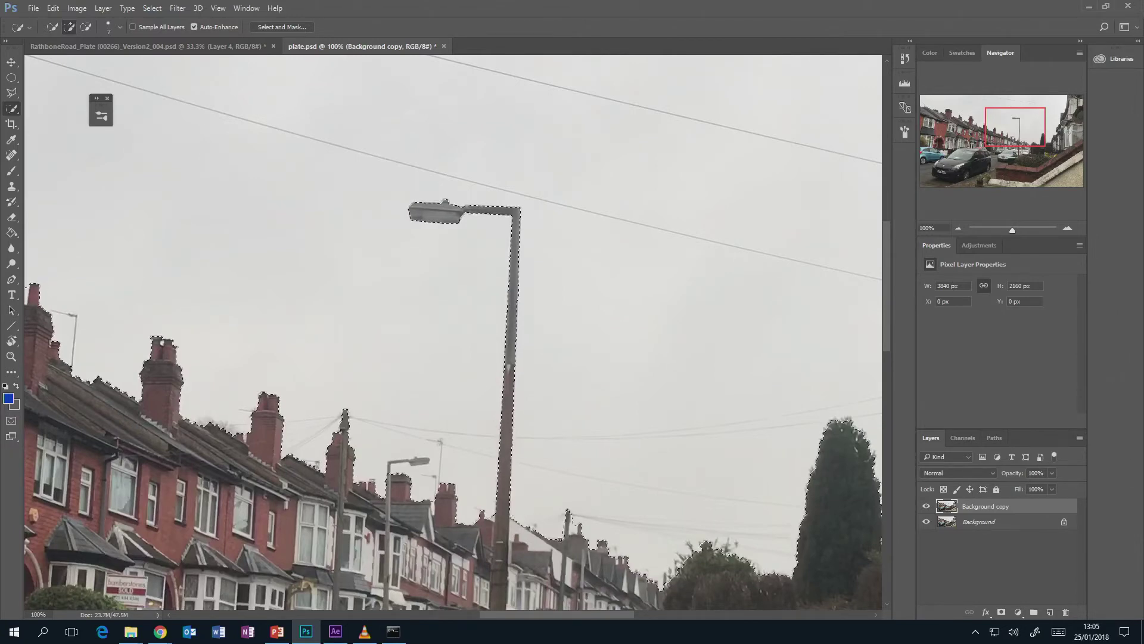
{"action": "key", "text": "alt"}
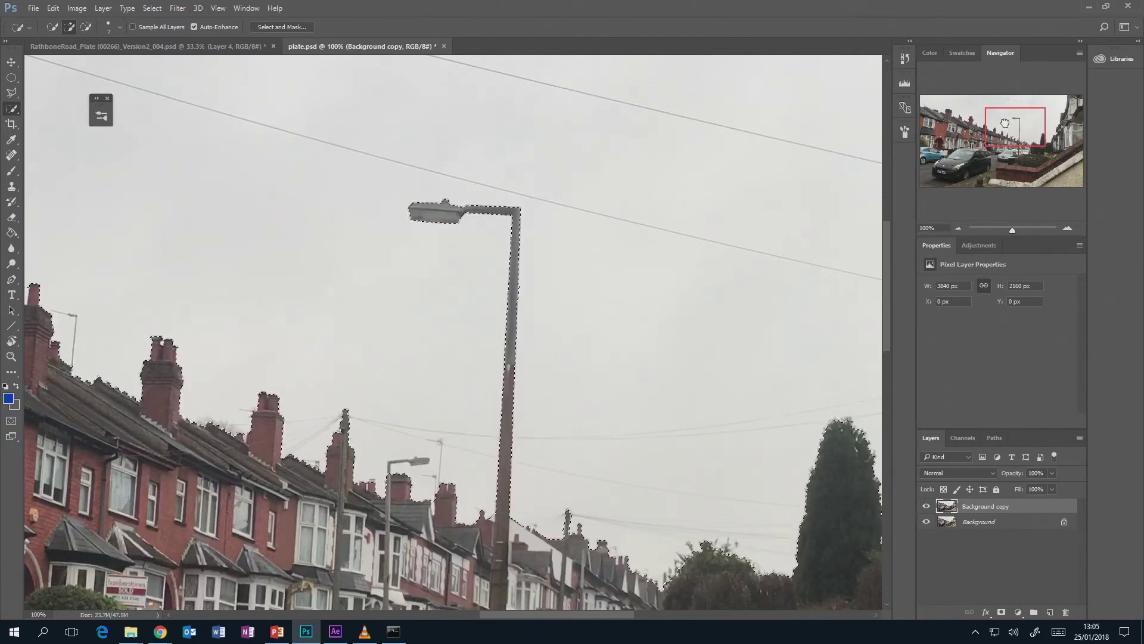
Step: Inspect the selection edges along the rooftops and street lamp at 100%, deselect, and restore the selection with the whole frame shown
{"action": "left_click_drag", "start_coordinate": [1009, 124], "coordinate": [953, 114]}
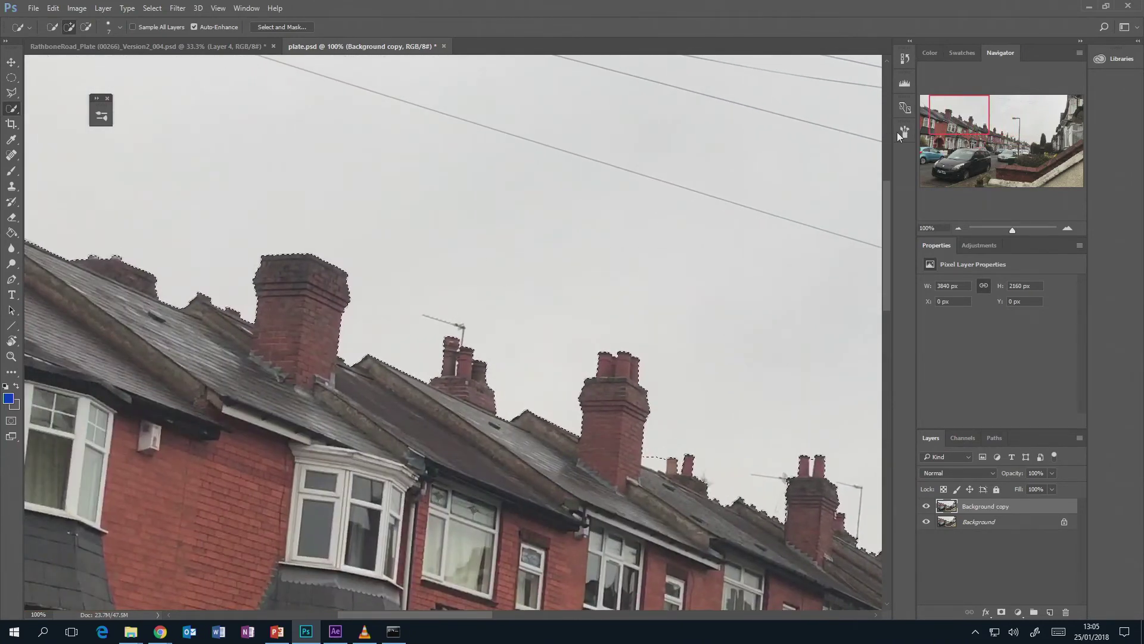
{"action": "scroll", "coordinate": [125, 201], "scroll_direction": "left", "scroll_amount": 3}
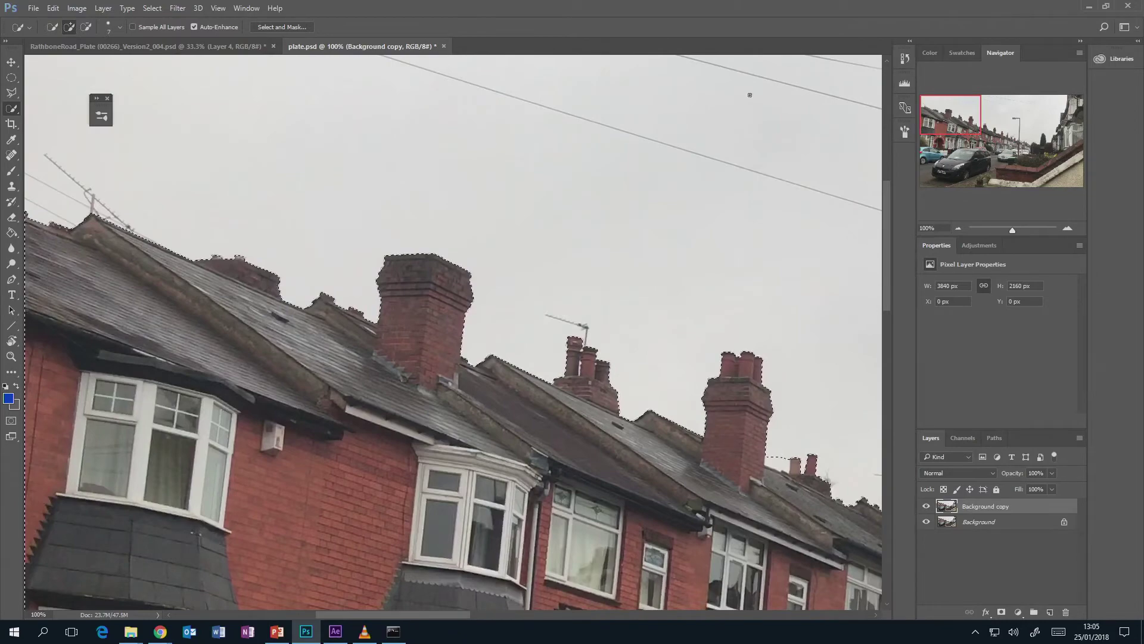
{"action": "left_click_drag", "start_coordinate": [958, 111], "coordinate": [1030, 125]}
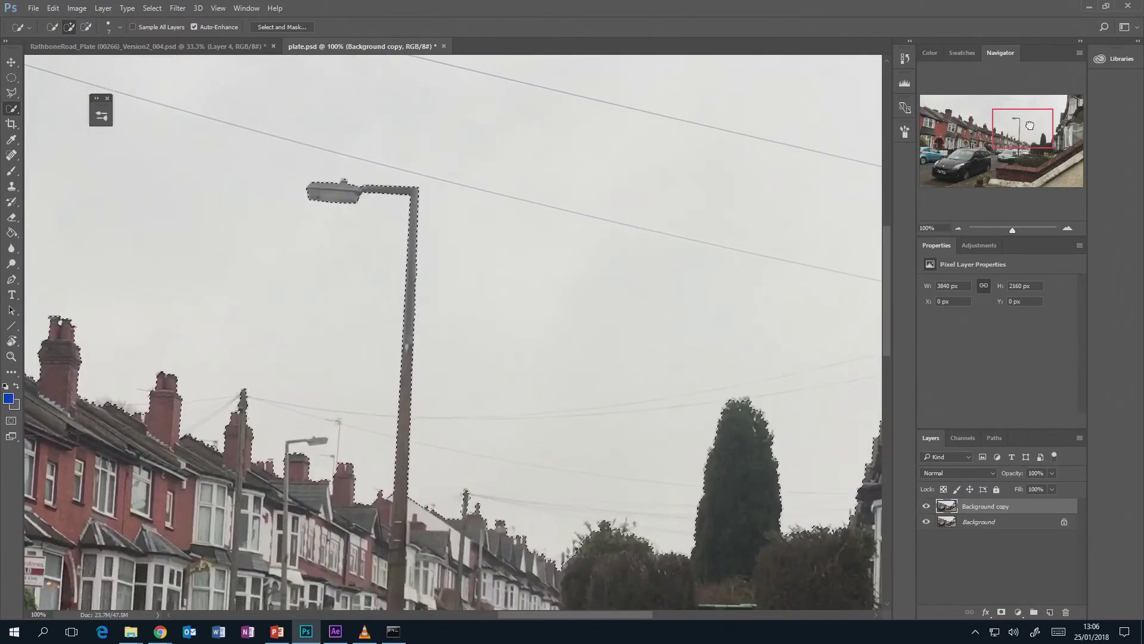
{"action": "key", "text": "ctrl+d"}
{"action": "left_click", "coordinate": [958, 229]}
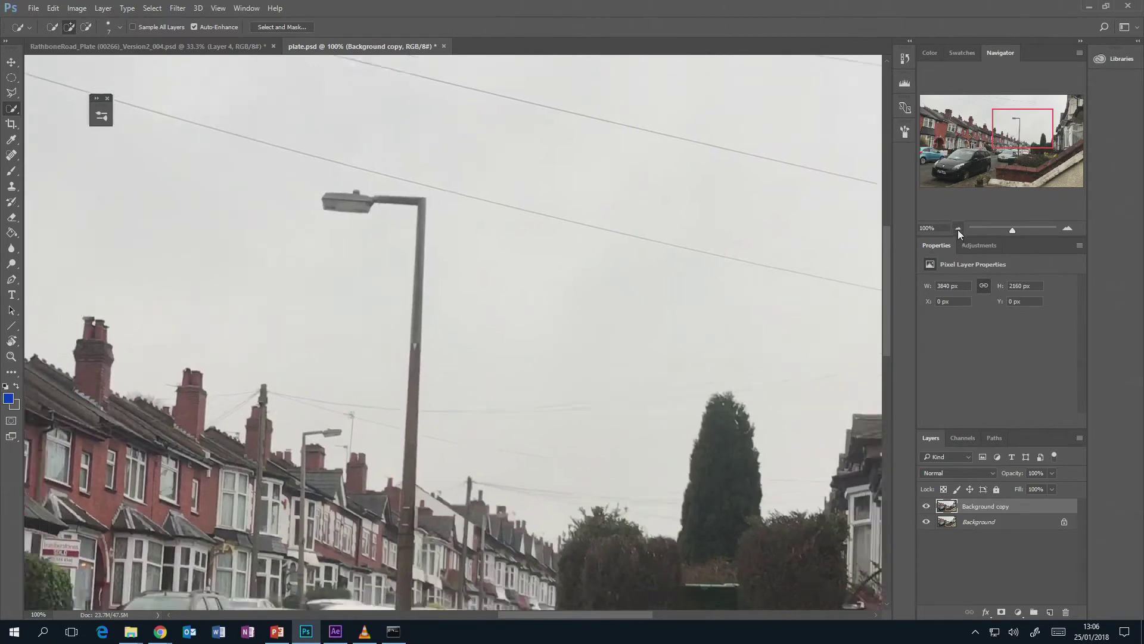
{"action": "left_click", "coordinate": [959, 229]}
{"action": "key", "text": "ctrl+shift+d"}
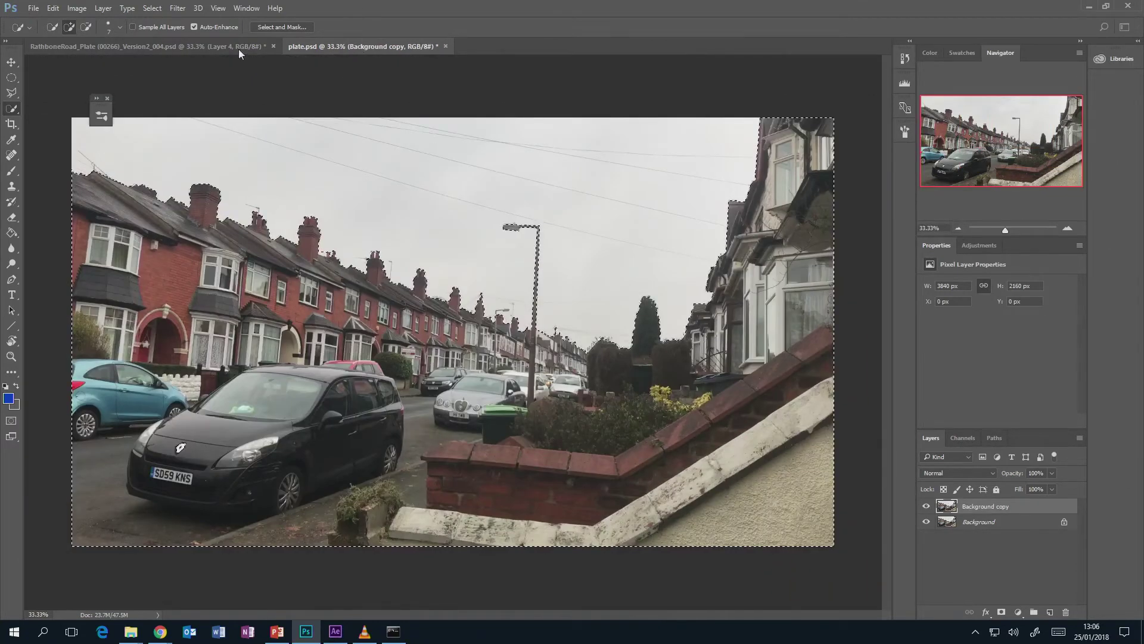
{"action": "left_click", "coordinate": [267, 27]}
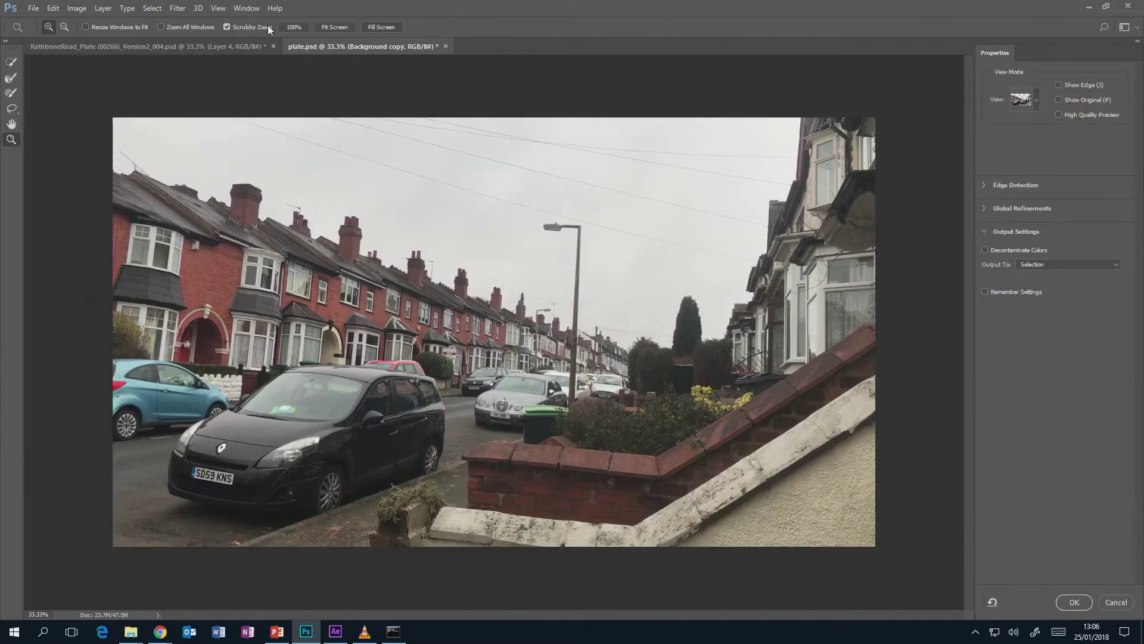
{"action": "left_click", "coordinate": [1035, 99]}
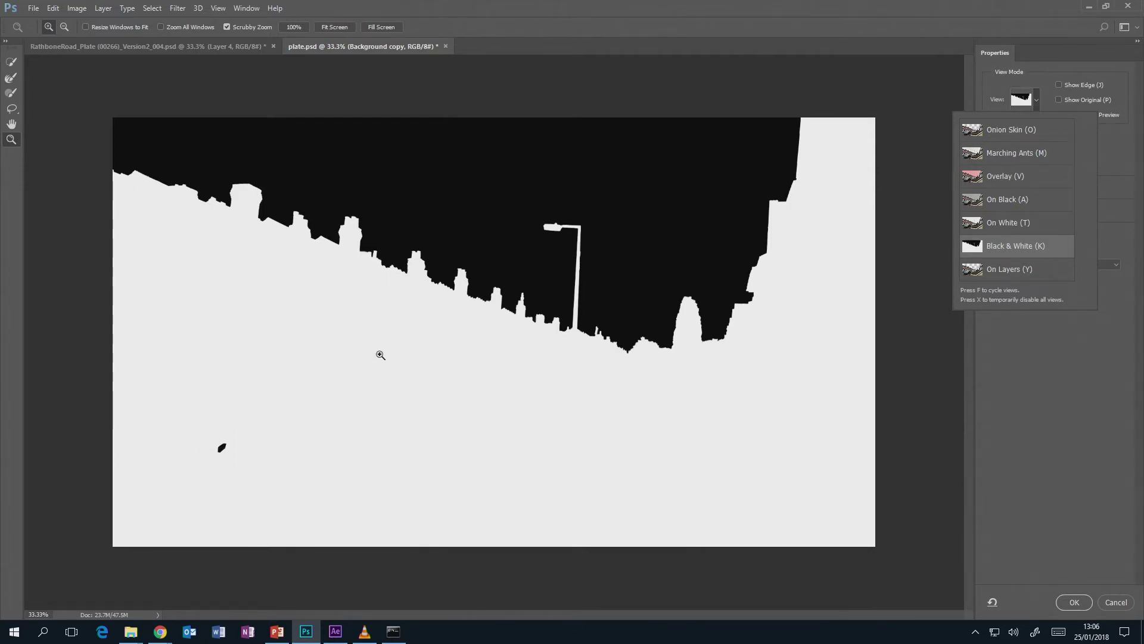
{"action": "left_click", "coordinate": [1001, 132]}
{"action": "left_click", "coordinate": [1131, 168]}
{"action": "left_click_drag", "start_coordinate": [1125, 145], "coordinate": [1123, 147]}
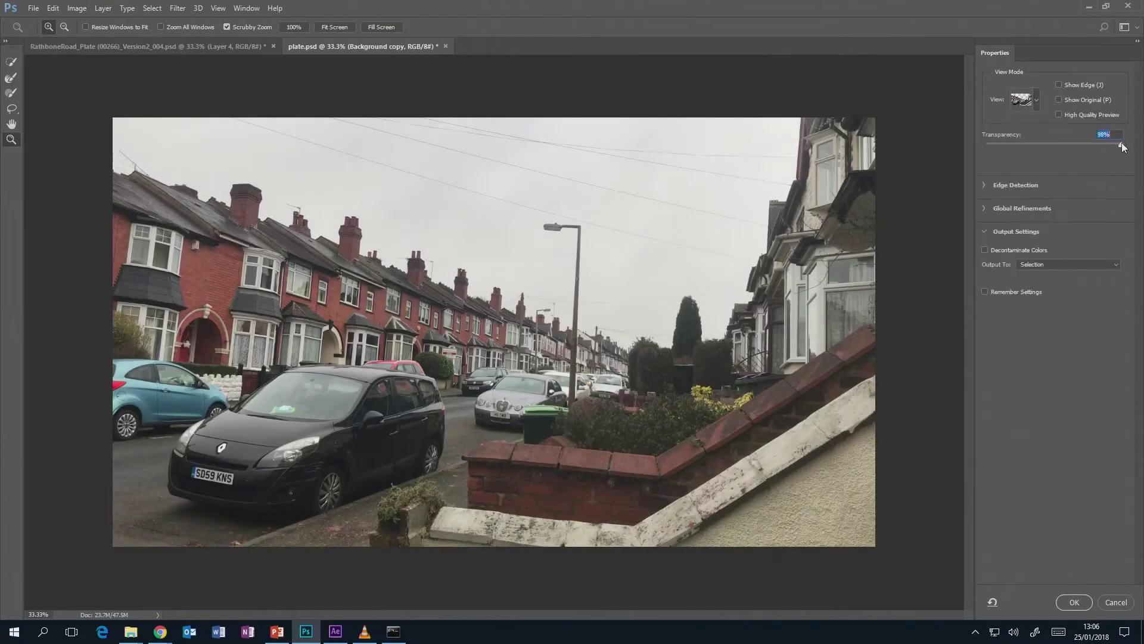
{"action": "left_click_drag", "start_coordinate": [1021, 145], "coordinate": [1142, 161]}
{"action": "left_click", "coordinate": [1038, 100]}
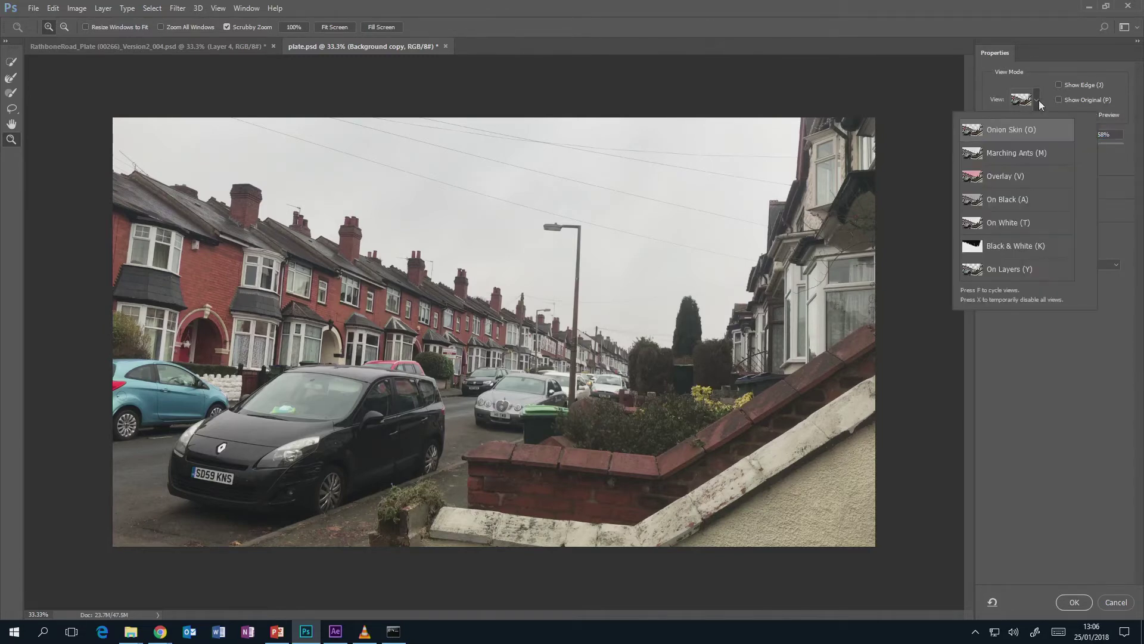
{"action": "left_click", "coordinate": [1138, 122]}
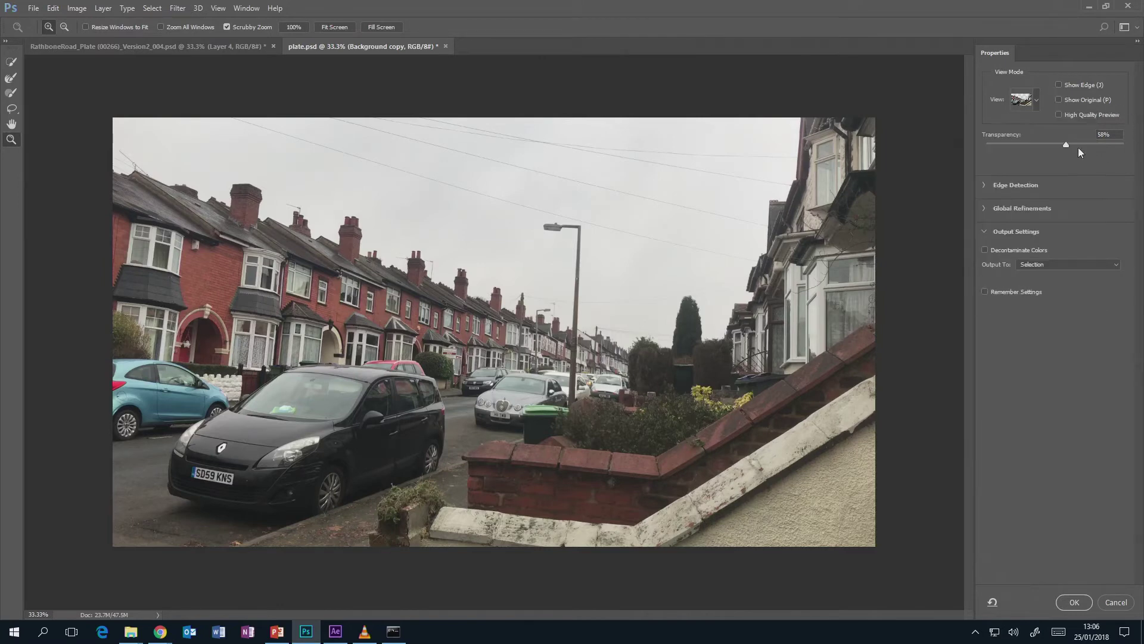
{"action": "left_click_drag", "start_coordinate": [1016, 149], "coordinate": [1012, 146]}
{"action": "left_click", "coordinate": [1125, 600]}
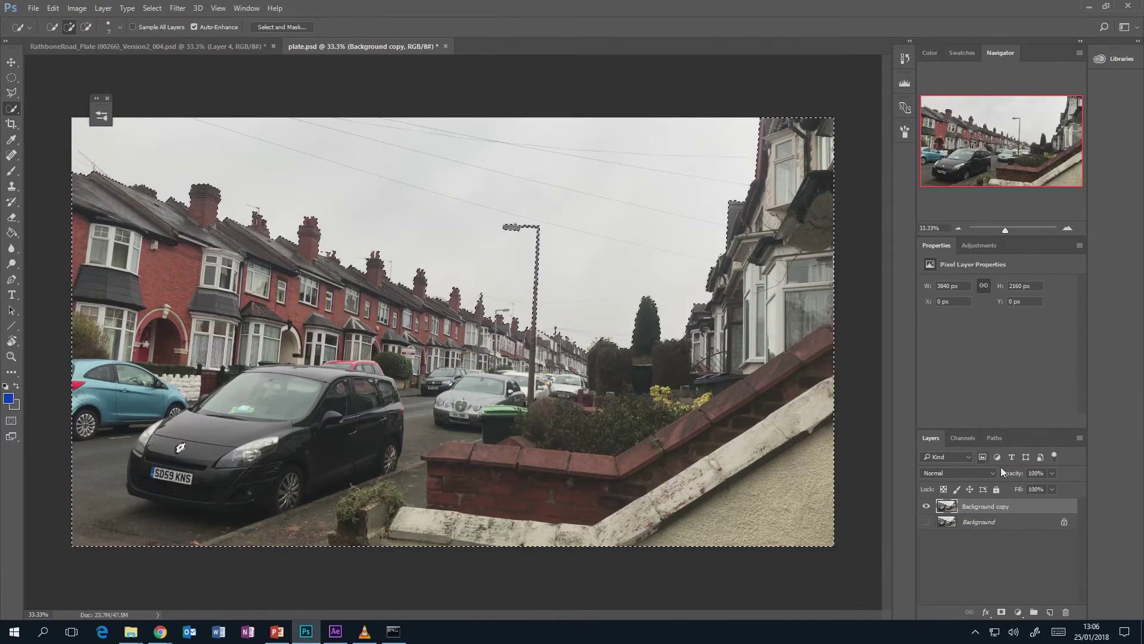
Step: Hide the Background layer and preview the selection in Select and Mask using the Onion Skin view at 0% transparency
{"action": "left_click", "coordinate": [288, 27]}
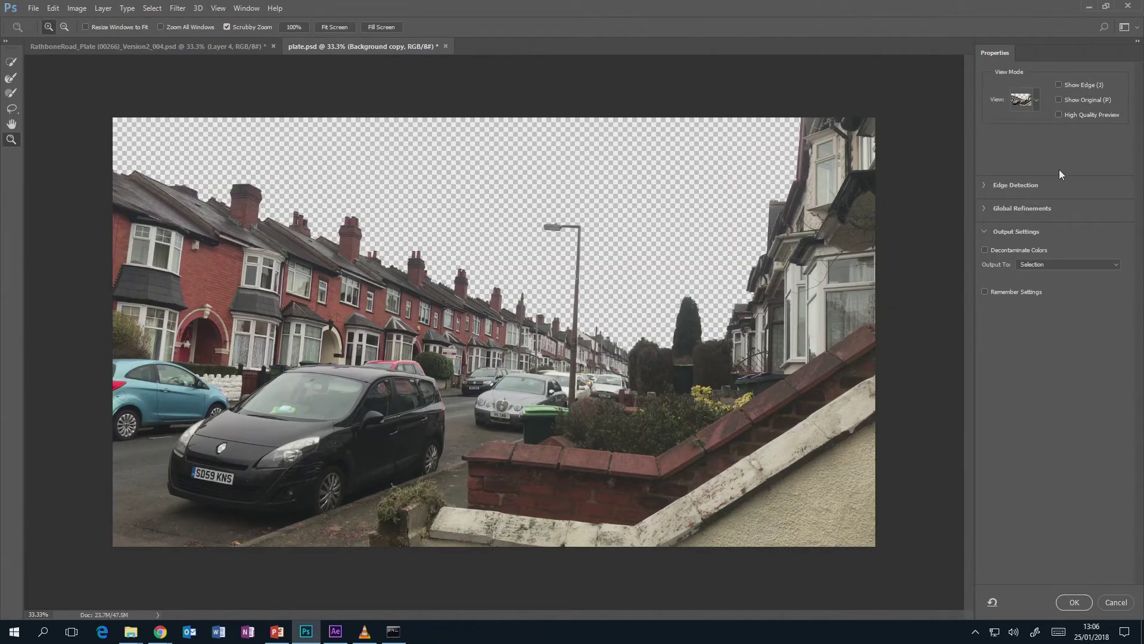
{"action": "left_click", "coordinate": [1039, 103]}
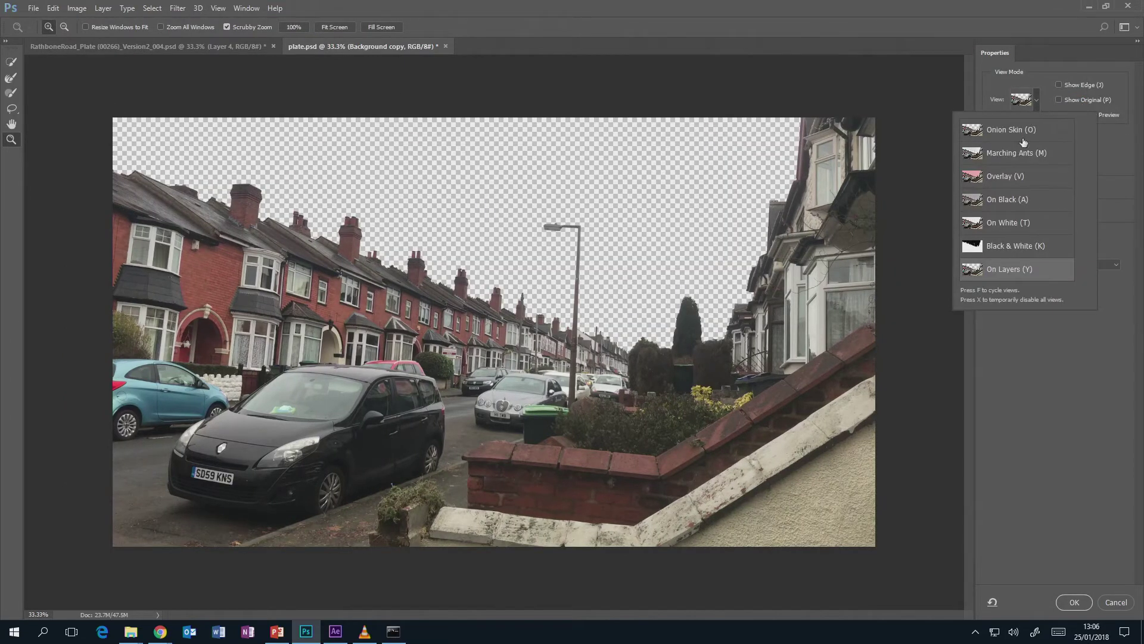
{"action": "left_click", "coordinate": [1124, 145]}
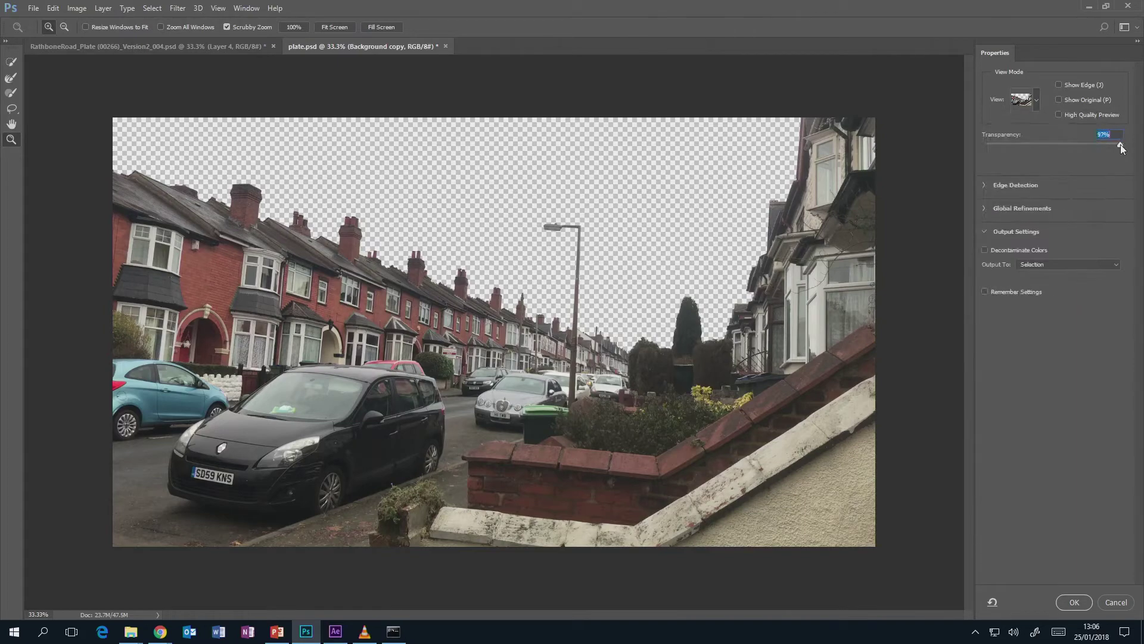
{"action": "left_click_drag", "start_coordinate": [1122, 148], "coordinate": [974, 149]}
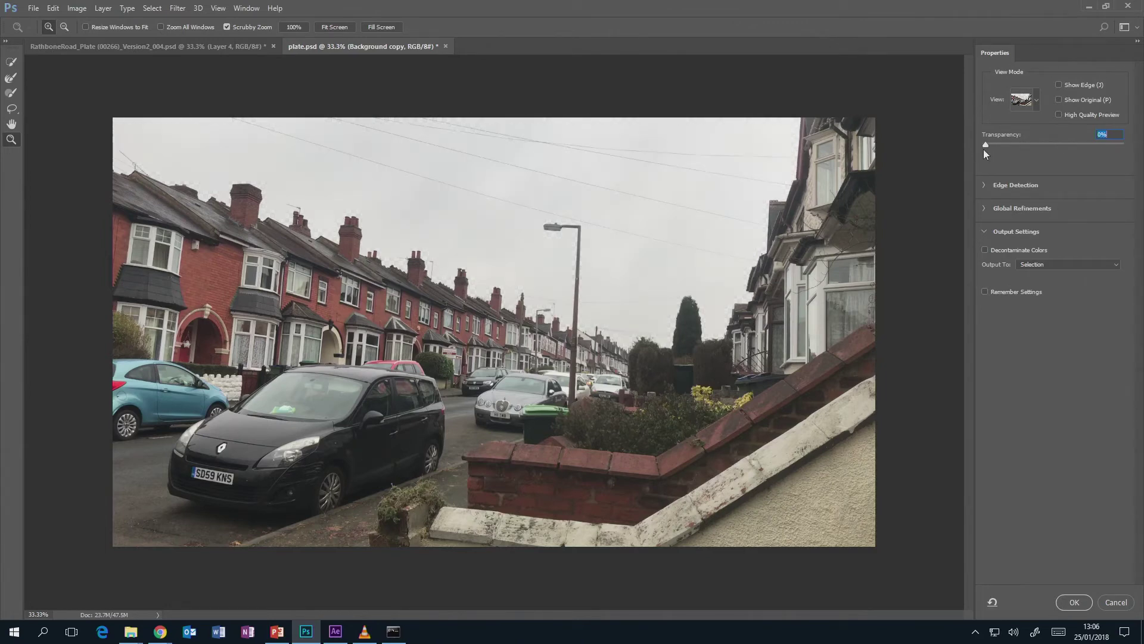
Step: Recover the overhead wires in the sky with a 70 px Refine Edge Brush and check the mask in Black & White view
{"action": "left_click", "coordinate": [11, 78]}
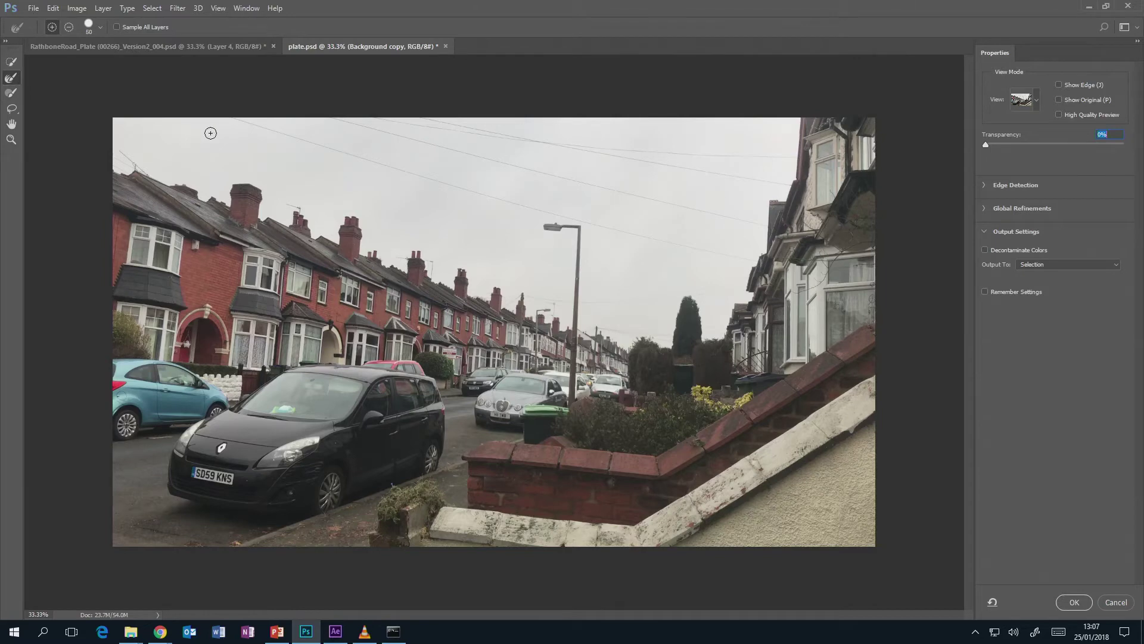
{"action": "key", "text": "bracketright"}
{"action": "key", "text": "bracketright"}
{"action": "left_click", "coordinate": [1035, 100]}
{"action": "left_click", "coordinate": [1047, 84]}
{"action": "mouse_move", "coordinate": [986, 144]}
{"action": "left_mouse_down"}
{"action": "mouse_move", "coordinate": [1122, 145]}
{"action": "mouse_move", "coordinate": [977, 148]}
{"action": "left_mouse_up"}
{"action": "left_click", "coordinate": [1038, 97]}
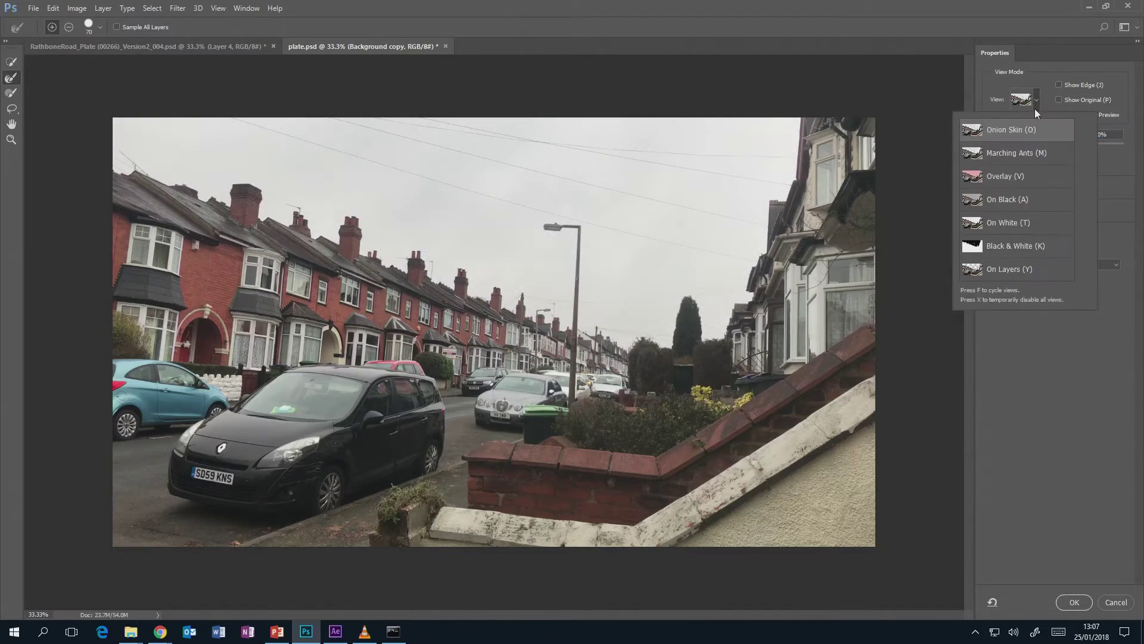
{"action": "left_click", "coordinate": [1028, 251]}
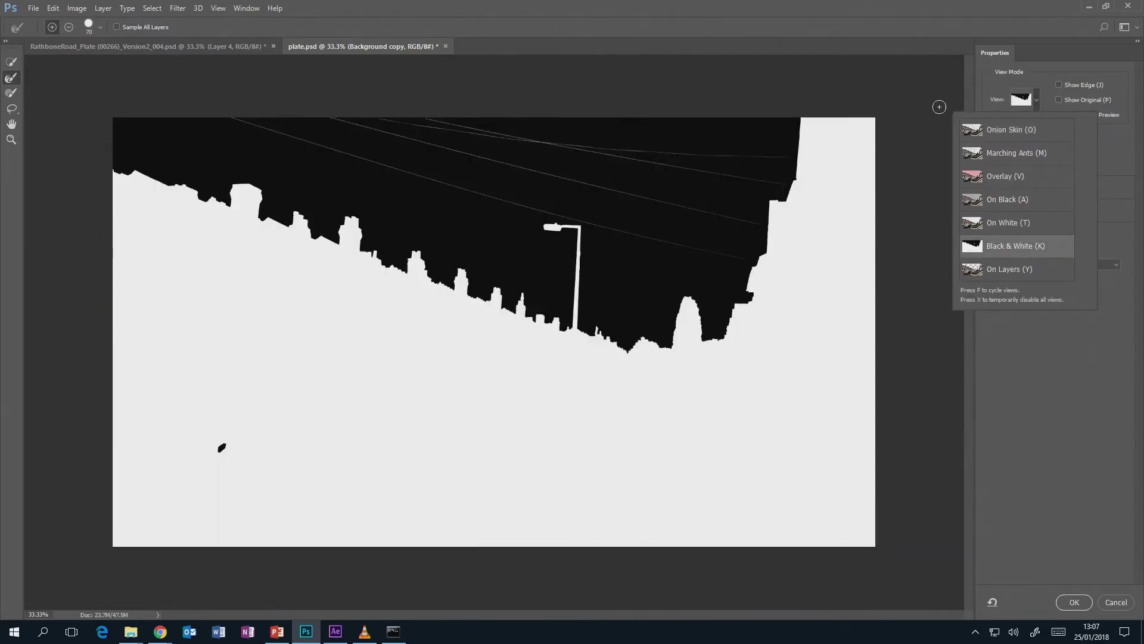
Step: Refine the rooftop aerials and tree edges with the Refine Edge Brush in Onion Skin view, checking the mask in Black & White view
{"action": "left_click", "coordinate": [1037, 99]}
{"action": "left_click", "coordinate": [1035, 106]}
{"action": "left_click", "coordinate": [1022, 133]}
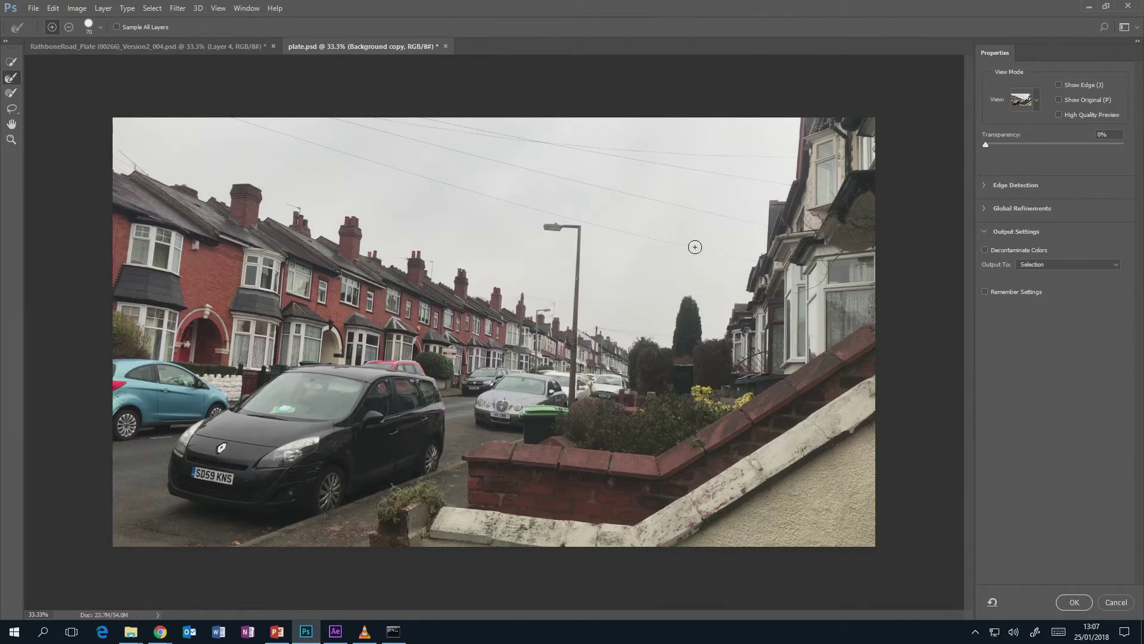
{"action": "left_click", "coordinate": [1037, 101]}
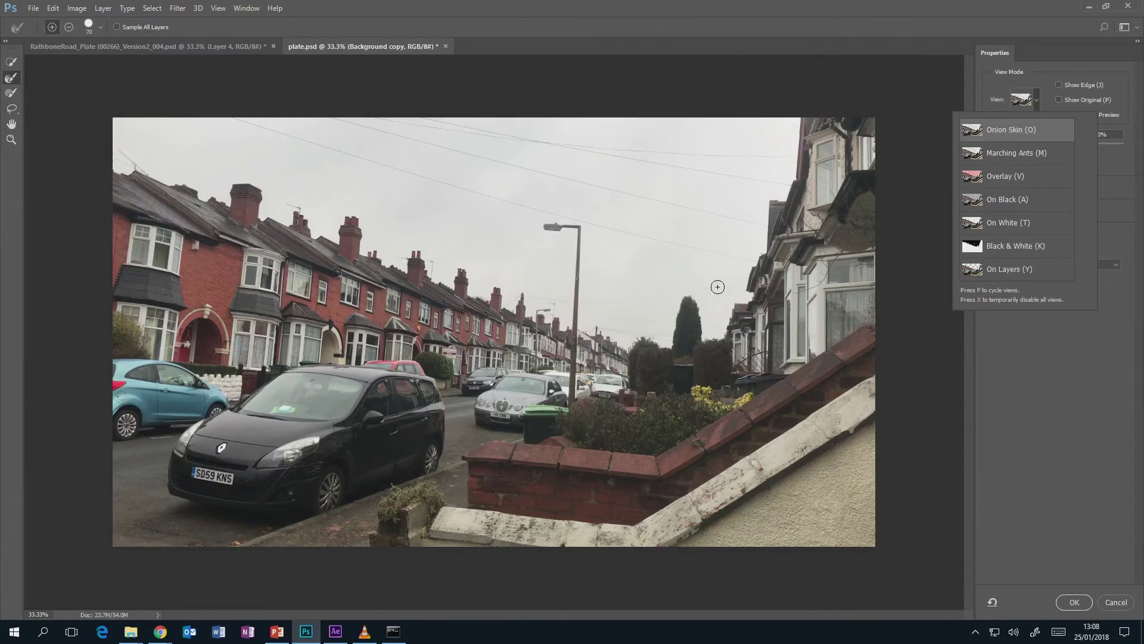
{"action": "left_click", "coordinate": [1087, 435]}
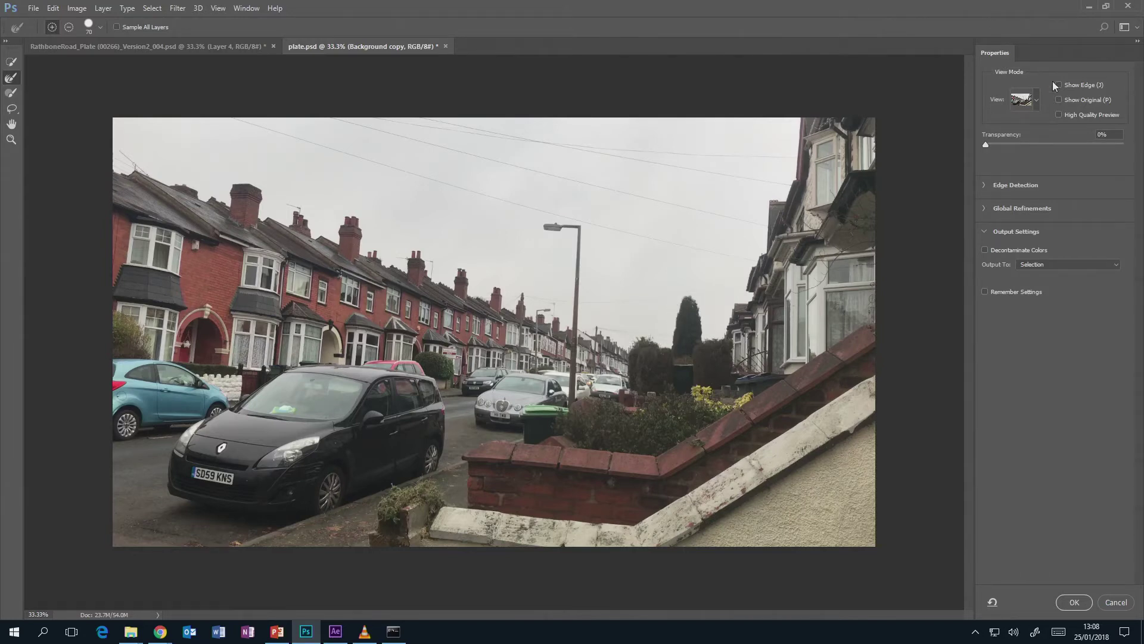
{"action": "left_click", "coordinate": [1035, 101]}
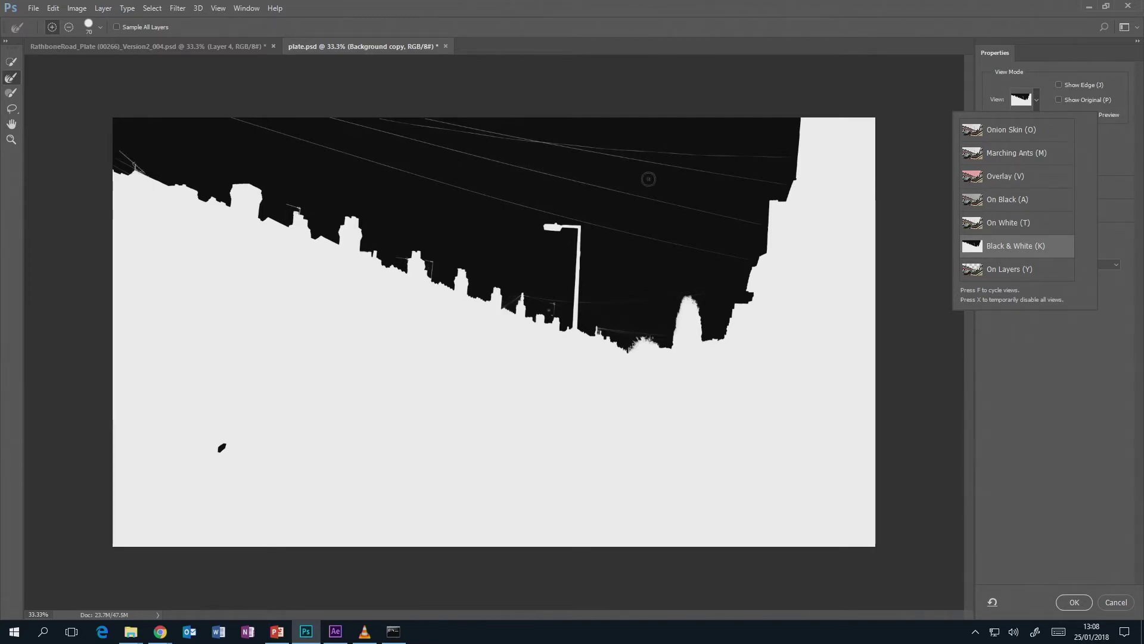
{"action": "left_click", "coordinate": [1013, 246]}
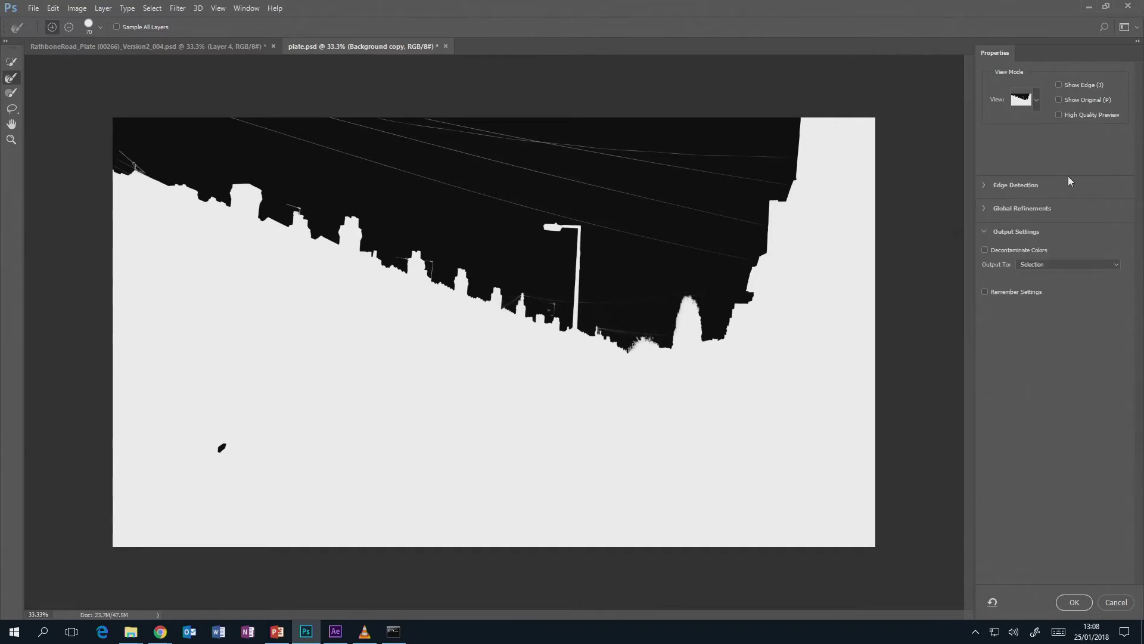
Step: Return to Onion Skin view and output the refined selection as a New Layer with Layer Mask with Decontaminate Colors enabled
{"action": "left_click", "coordinate": [1039, 100]}
{"action": "left_click", "coordinate": [1102, 318]}
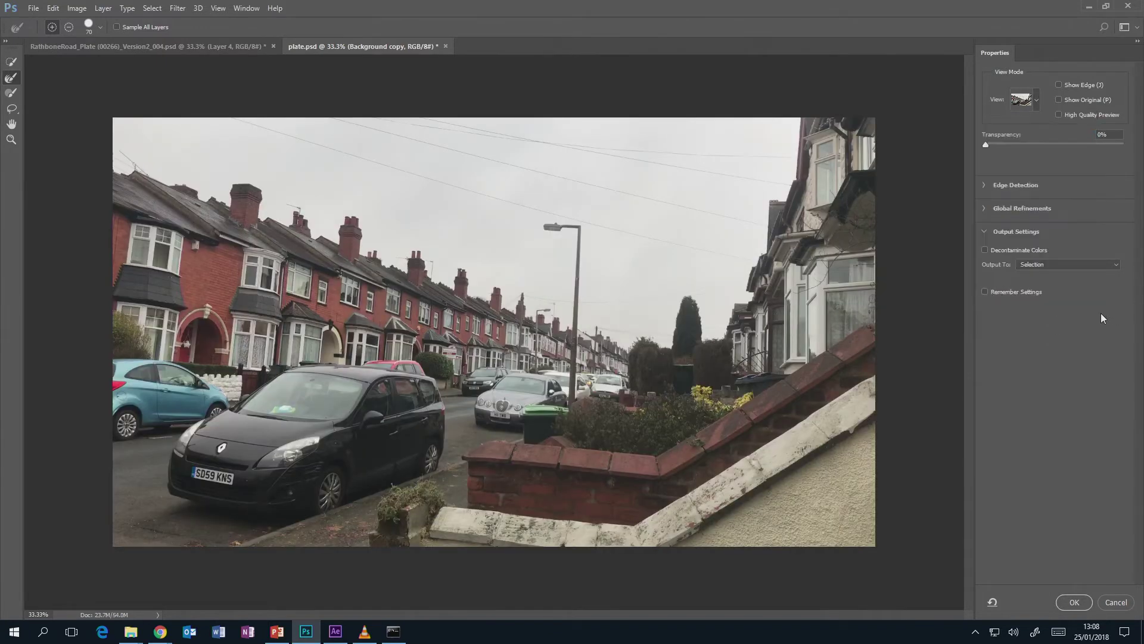
{"action": "left_click", "coordinate": [985, 251]}
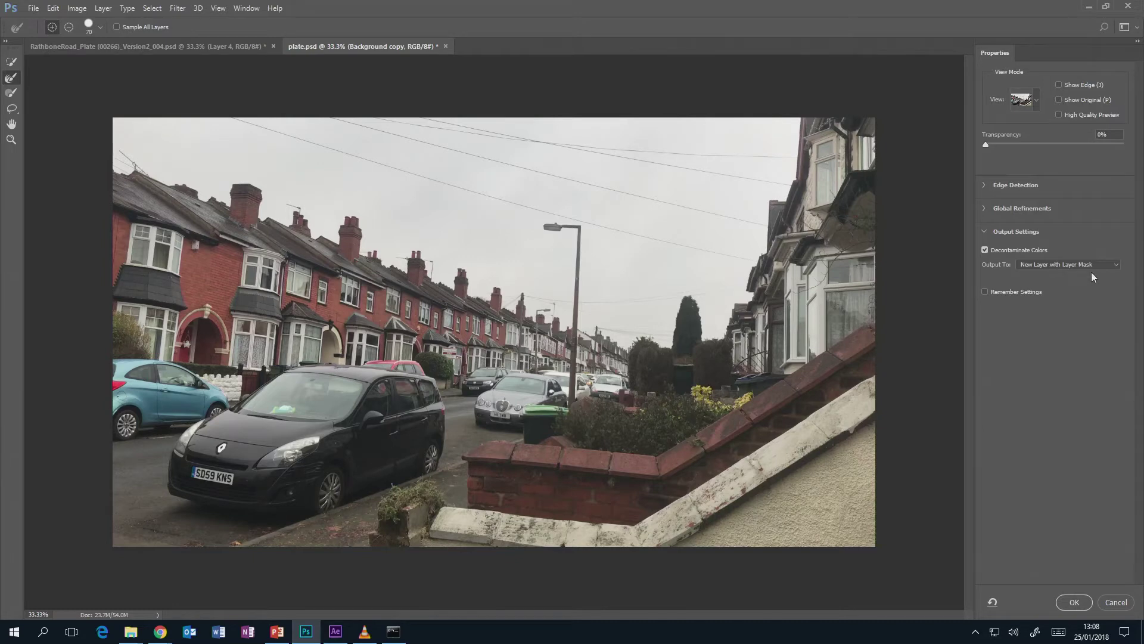
{"action": "left_click", "coordinate": [1081, 602]}
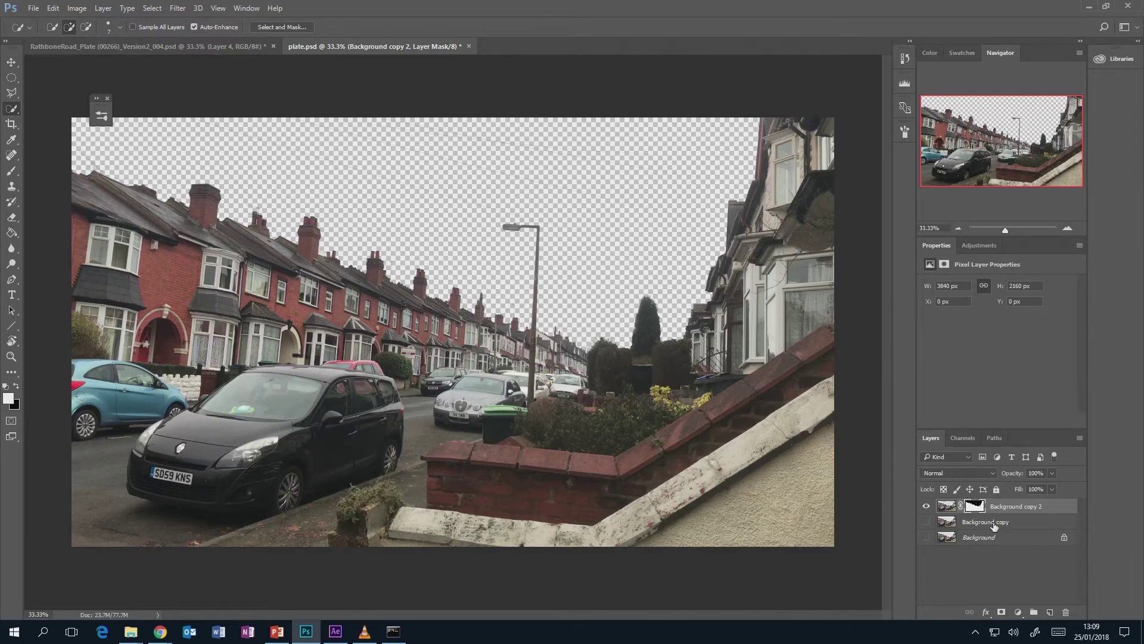
Step: Create a new layer directly above Background copy with the default settings and fill it with the blue foreground color
{"action": "left_click", "coordinate": [992, 524]}
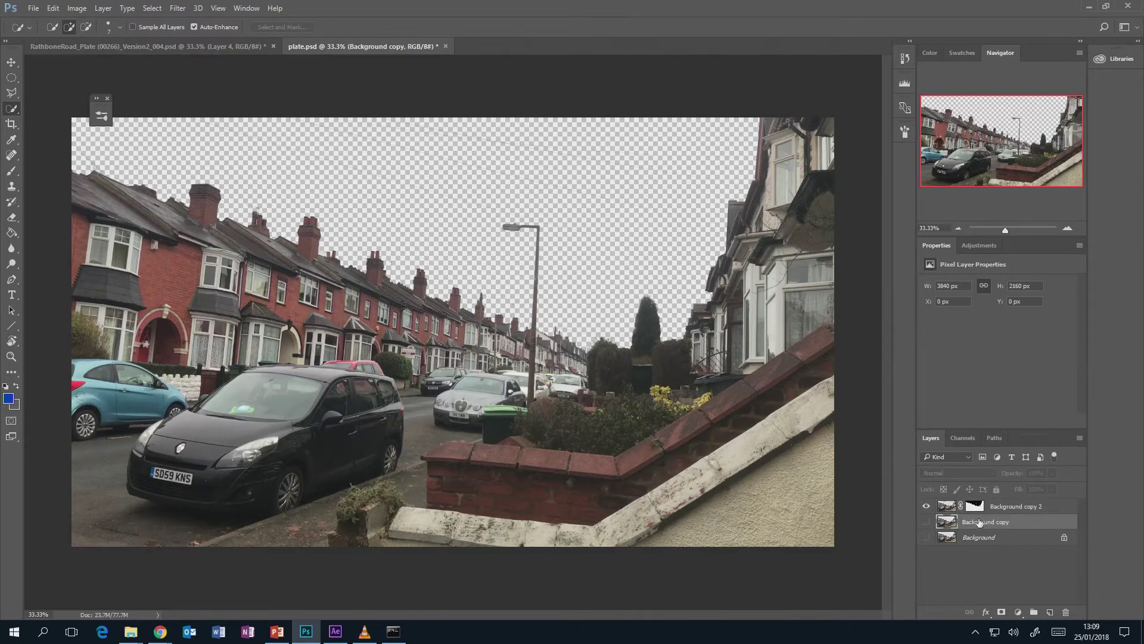
{"action": "left_click", "coordinate": [152, 8]}
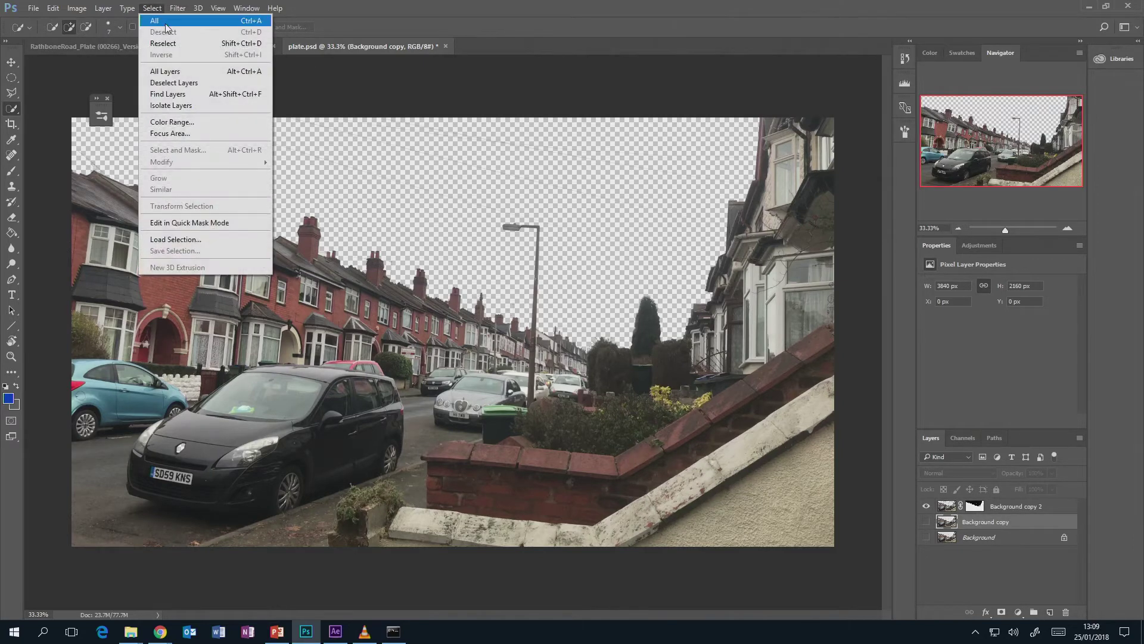
{"action": "mouse_move", "coordinate": [103, 9]}
{"action": "mouse_move", "coordinate": [213, 25]}
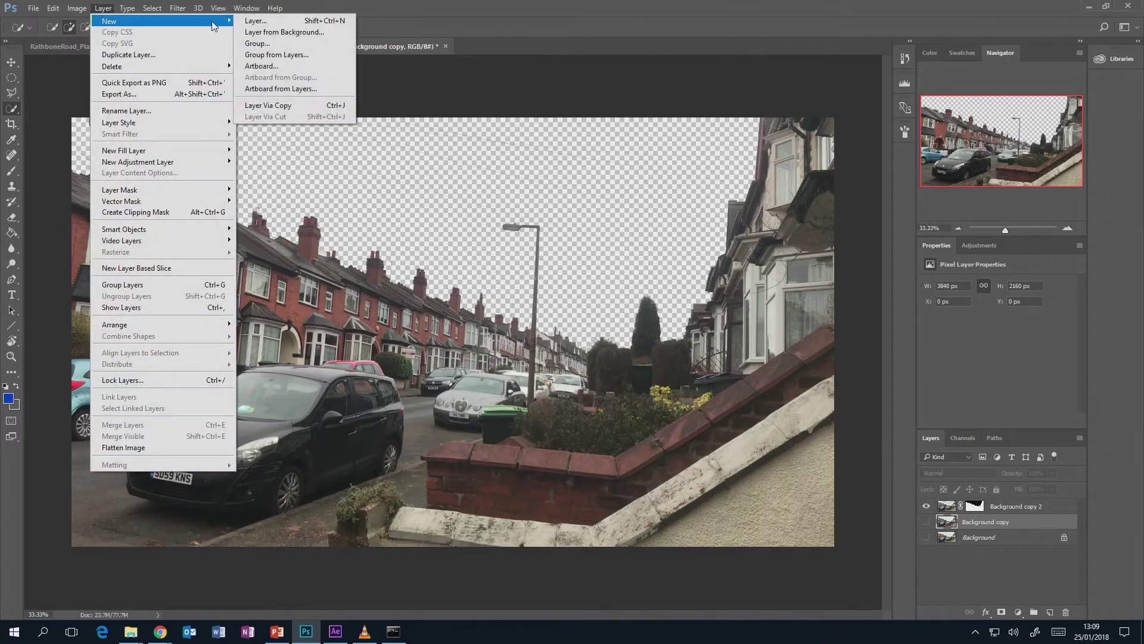
{"action": "left_click", "coordinate": [256, 20]}
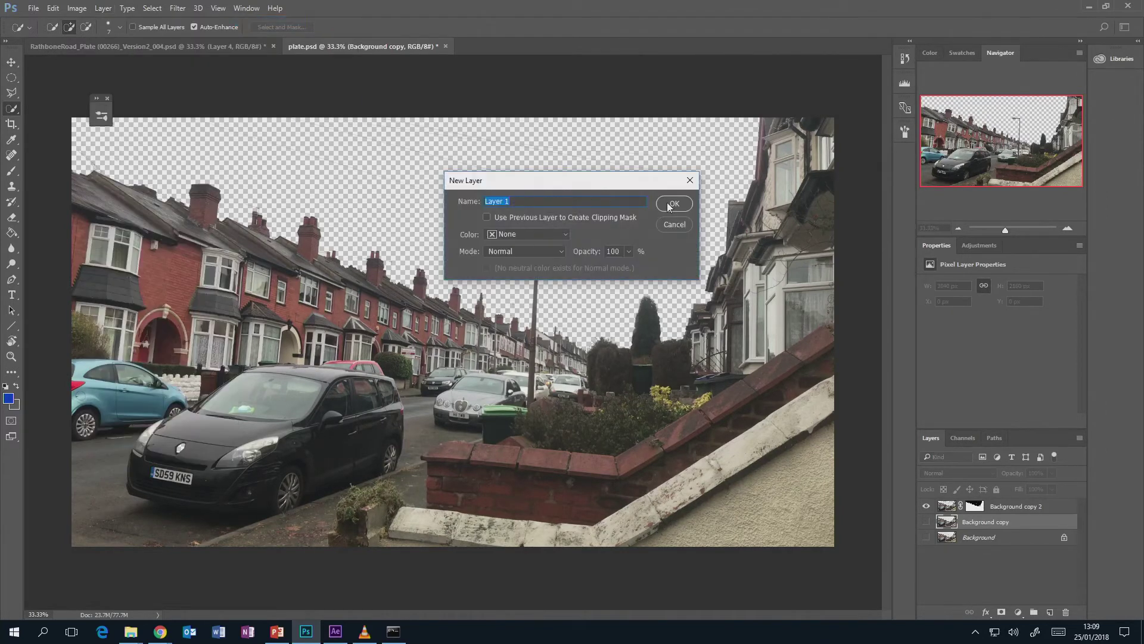
{"action": "left_click", "coordinate": [670, 204]}
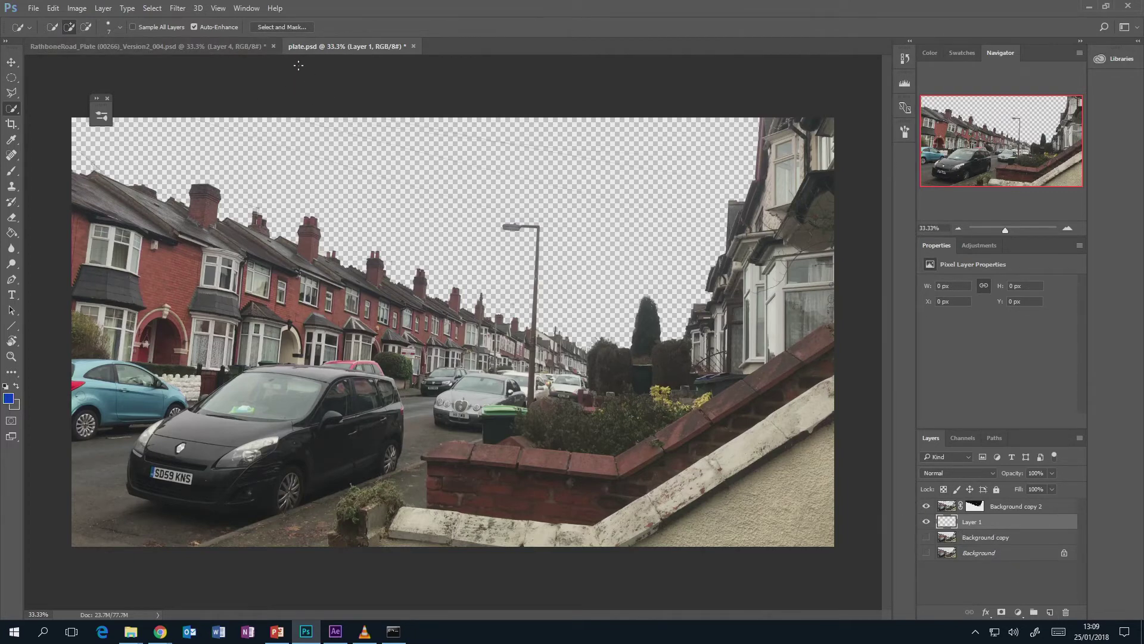
{"action": "left_click", "coordinate": [107, 8]}
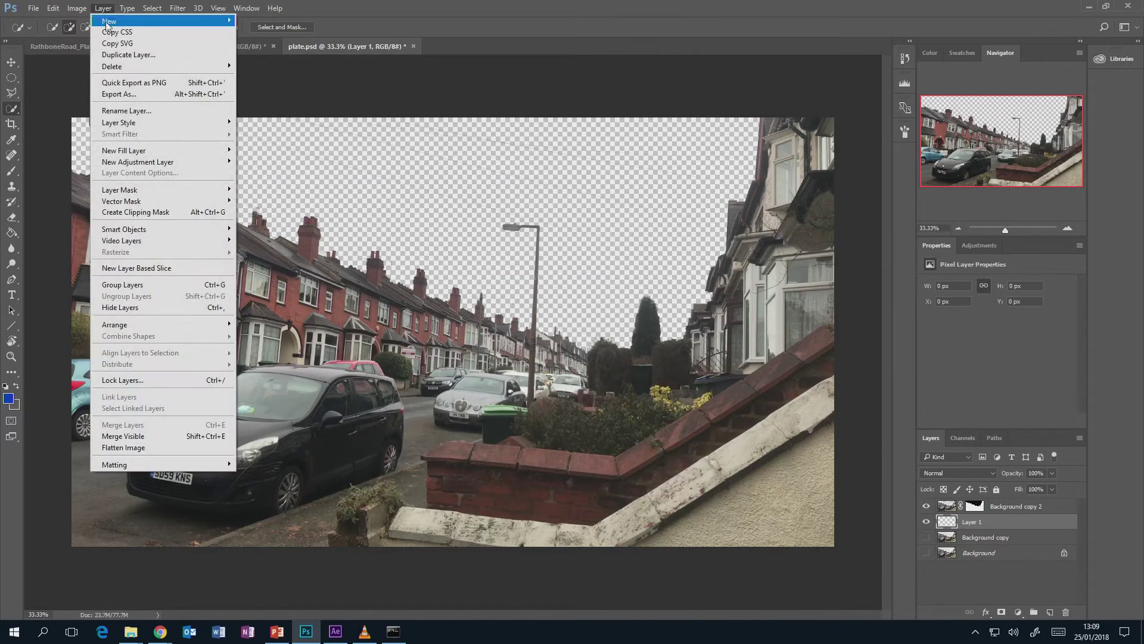
{"action": "left_click", "coordinate": [481, 5]}
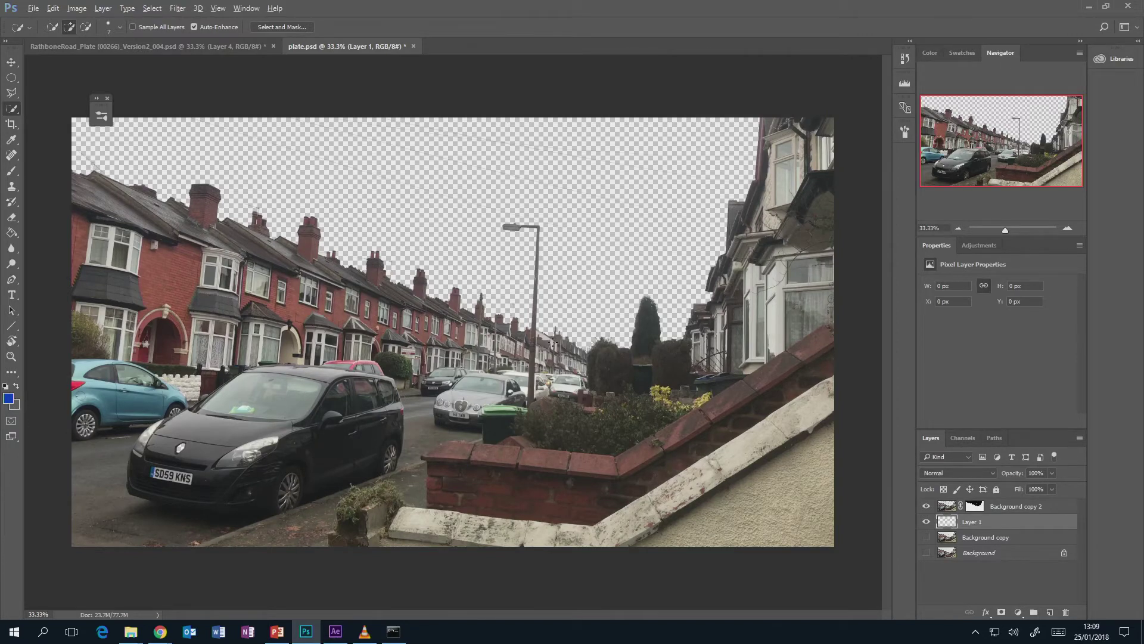
{"action": "key", "text": "alt+BackSpace"}
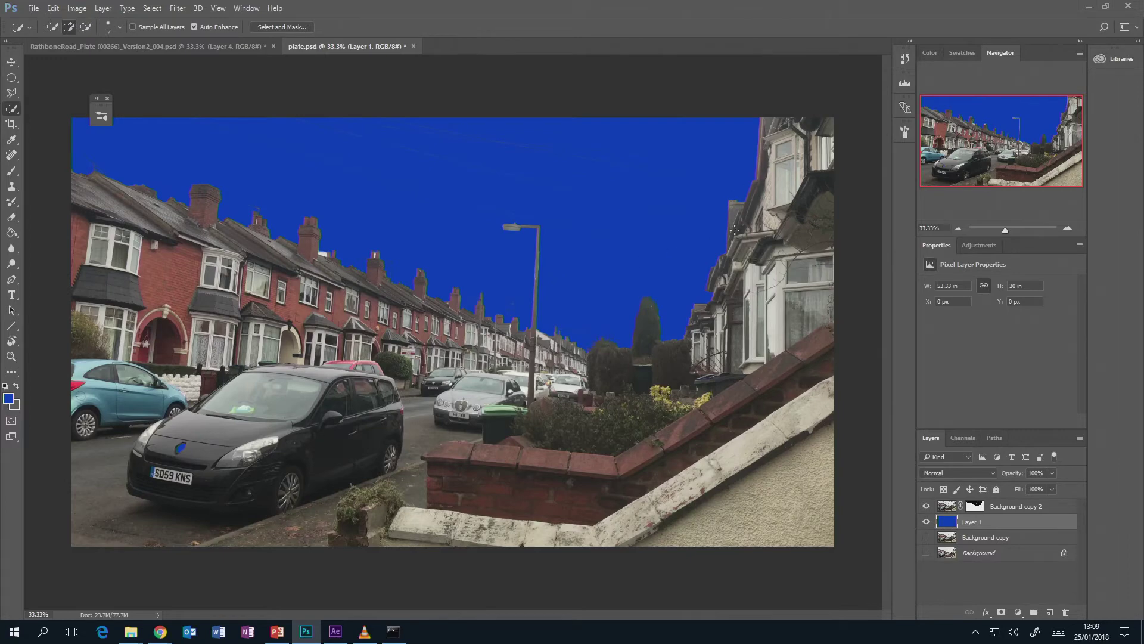
Step: Inspect the cut-out edges along the rooftops, street lamp and trees against the blue at 66.67%, ending with the whole frame shown
{"action": "left_click", "coordinate": [1066, 228]}
{"action": "left_click", "coordinate": [1067, 227]}
{"action": "left_click_drag", "start_coordinate": [1016, 173], "coordinate": [968, 135]}
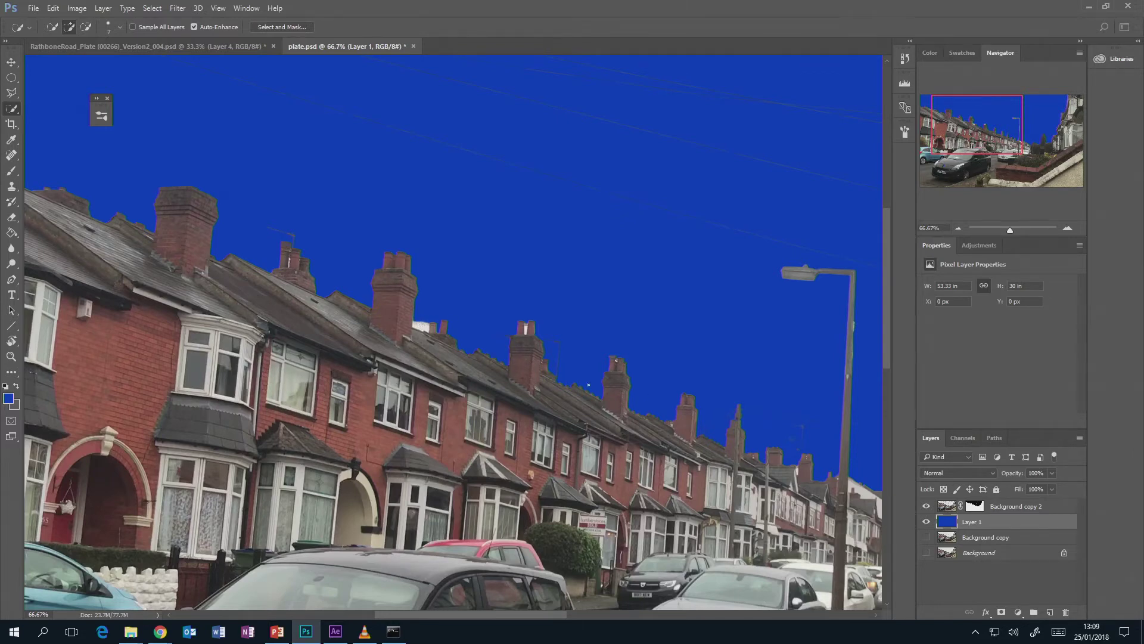
{"action": "left_click_drag", "start_coordinate": [970, 124], "coordinate": [986, 124]}
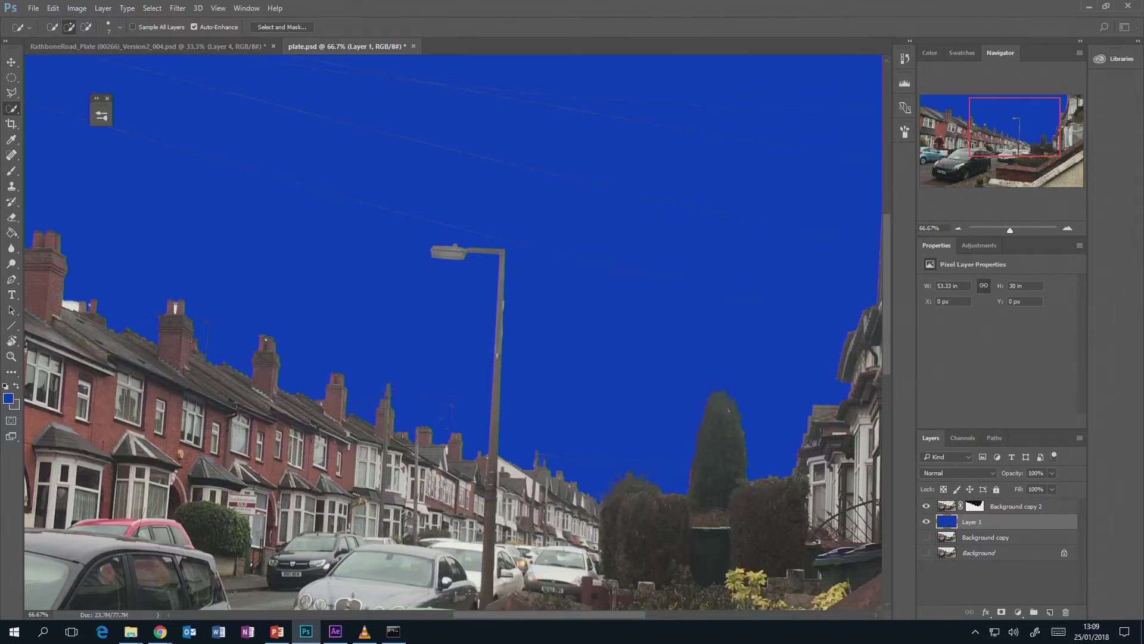
{"action": "left_click", "coordinate": [957, 229]}
{"action": "left_click", "coordinate": [958, 229]}
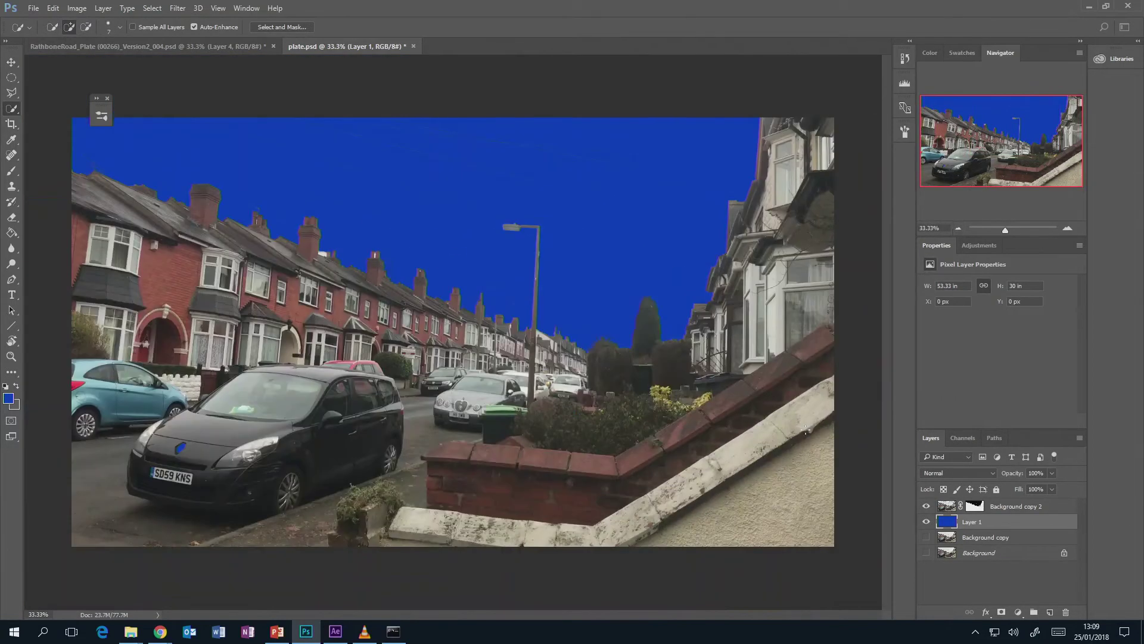
Step: Hide the blue Layer 1 and open the Canvas Size settings
{"action": "left_click", "coordinate": [927, 522]}
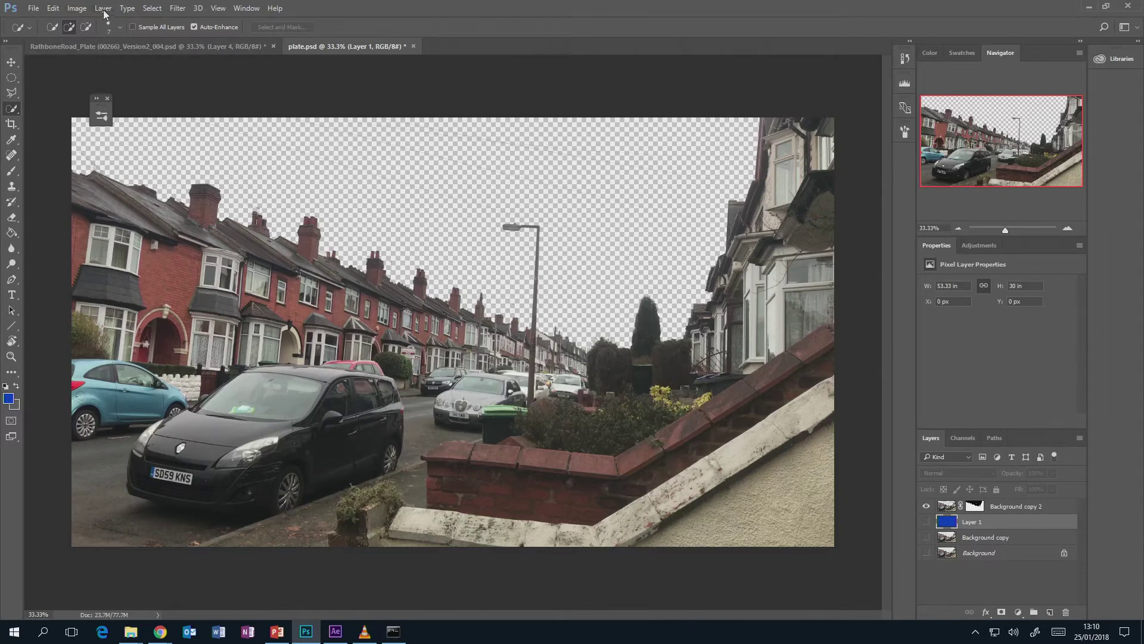
{"action": "left_click", "coordinate": [78, 9]}
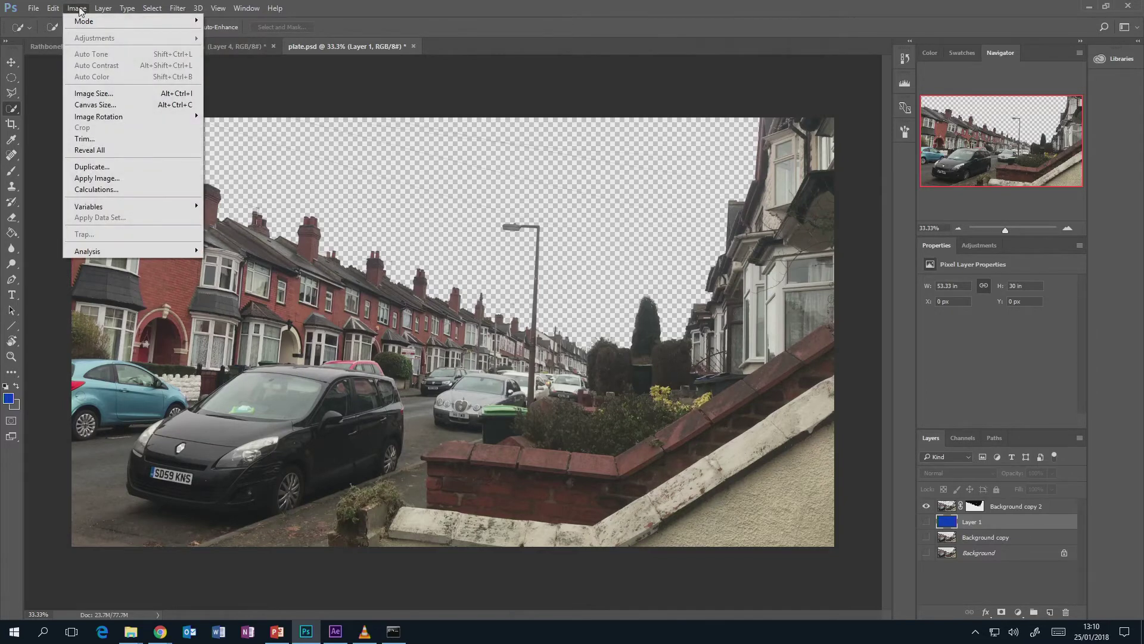
{"action": "left_click", "coordinate": [102, 105]}
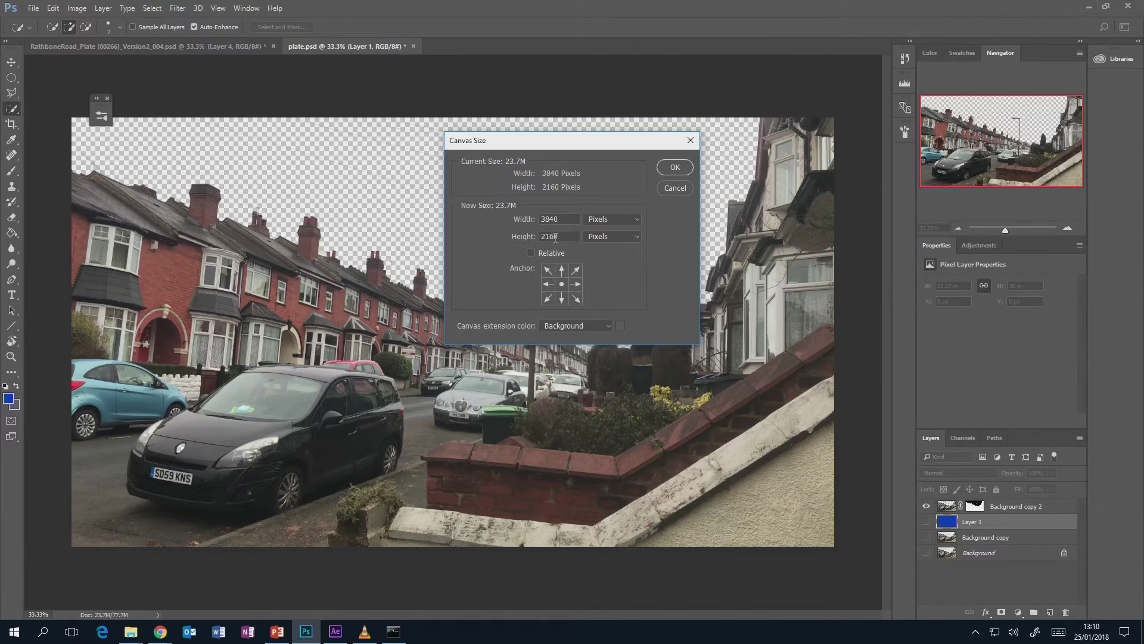
Step: Switch to After Effects and start opening another project, discarding the unsaved changes to the untitled project
{"action": "left_click", "coordinate": [335, 633]}
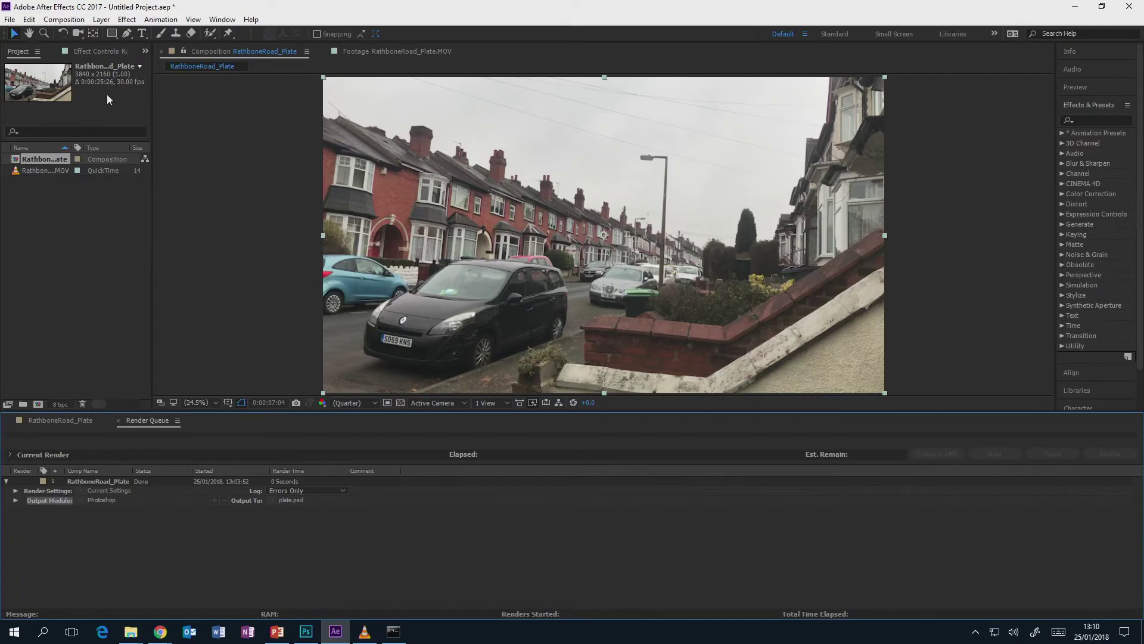
{"action": "left_click", "coordinate": [49, 168]}
{"action": "left_click", "coordinate": [42, 159]}
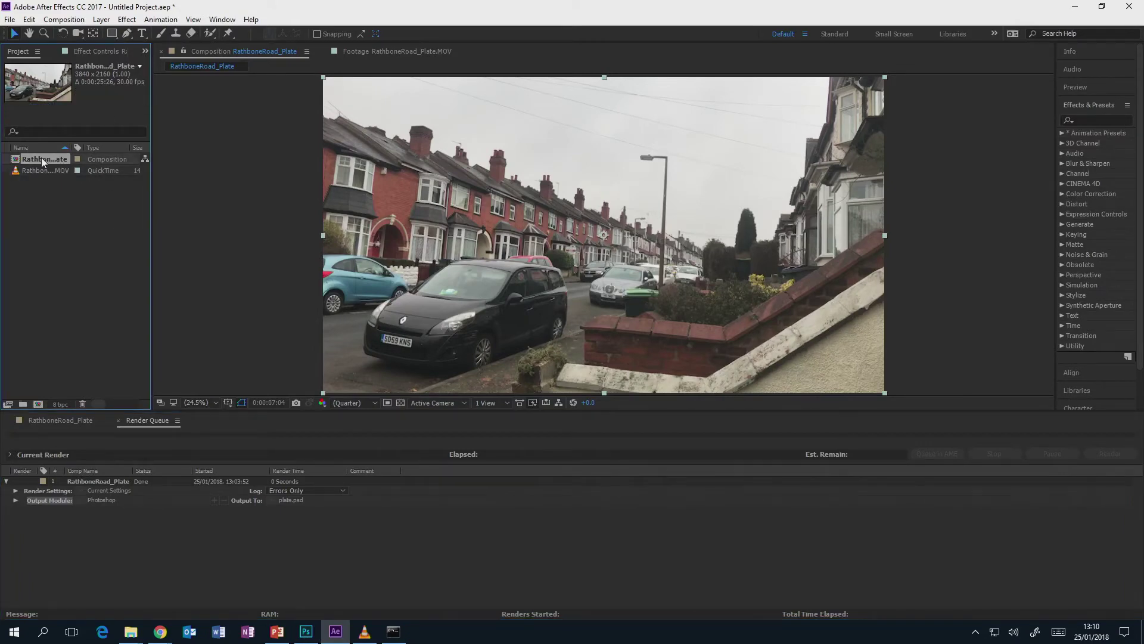
{"action": "left_click", "coordinate": [9, 19]}
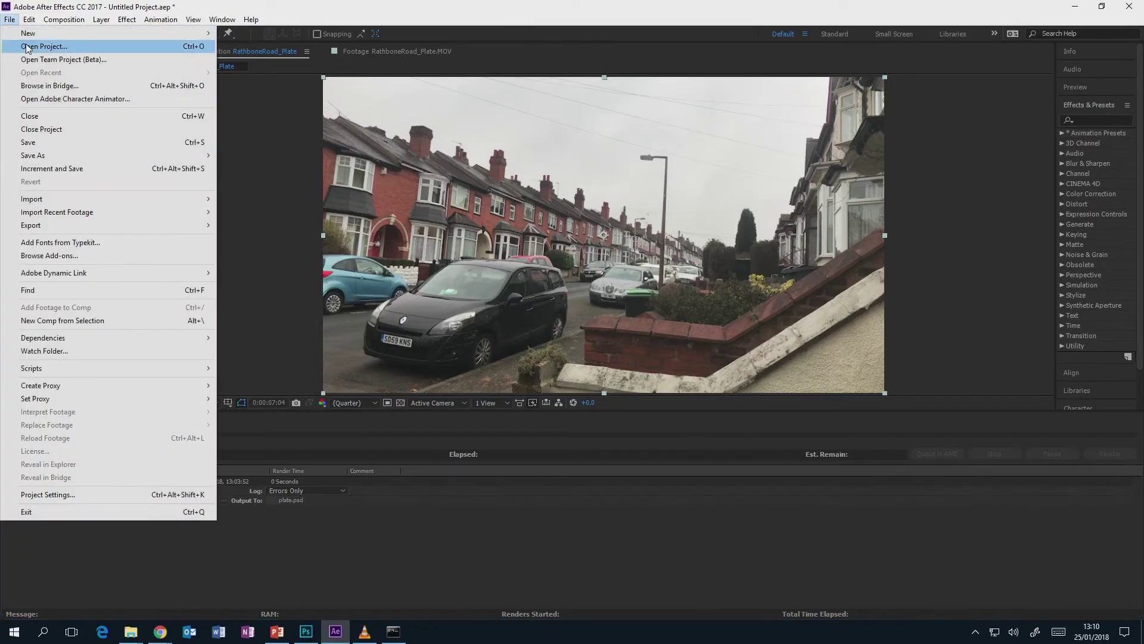
{"action": "left_click", "coordinate": [26, 46]}
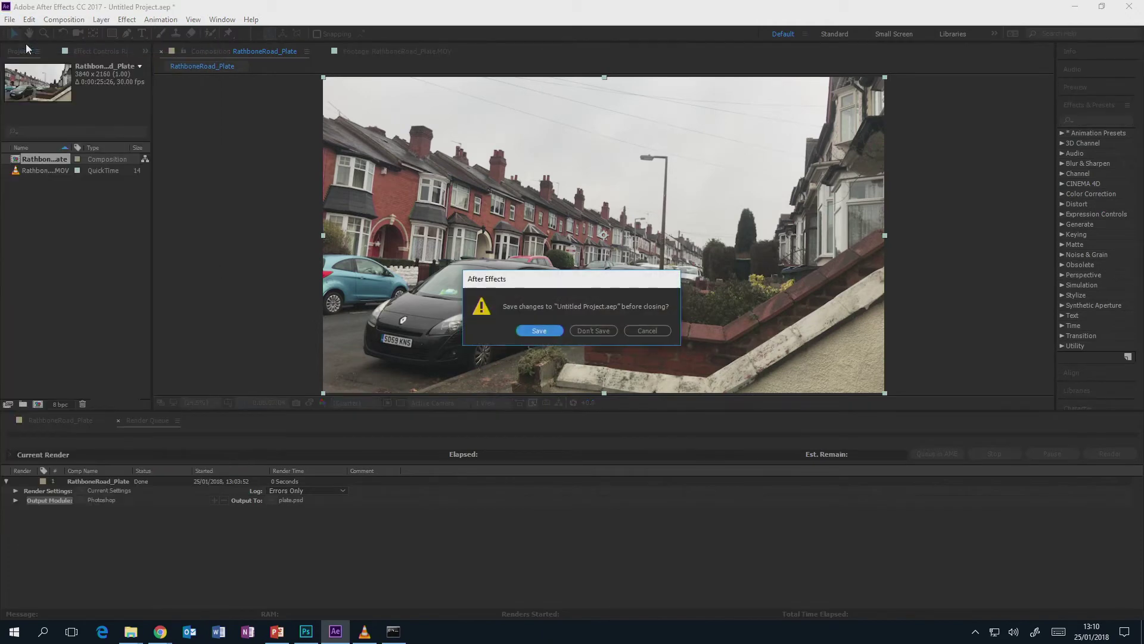
{"action": "left_click", "coordinate": [597, 329]}
Step: Open MegaStructures_005.aep from the Lecture folder's Scenes subfolder and check the pixel dimensions of RathboneRoad_PaintingB_TGA.tga
{"action": "left_click", "coordinate": [175, 54]}
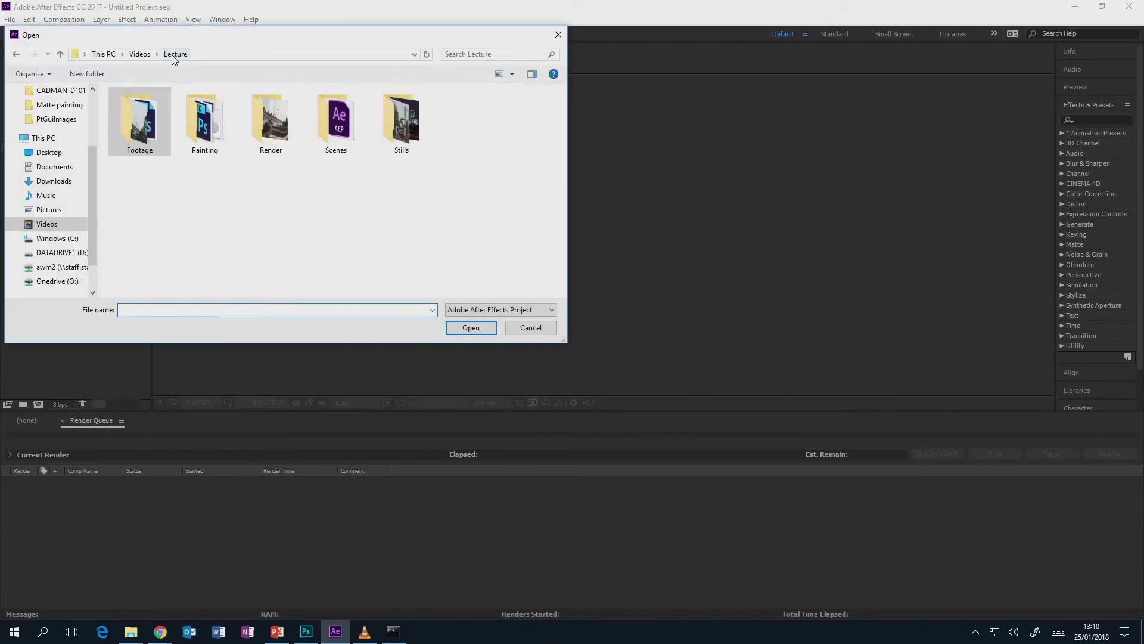
{"action": "double_click", "coordinate": [308, 126]}
{"action": "double_click", "coordinate": [138, 119]}
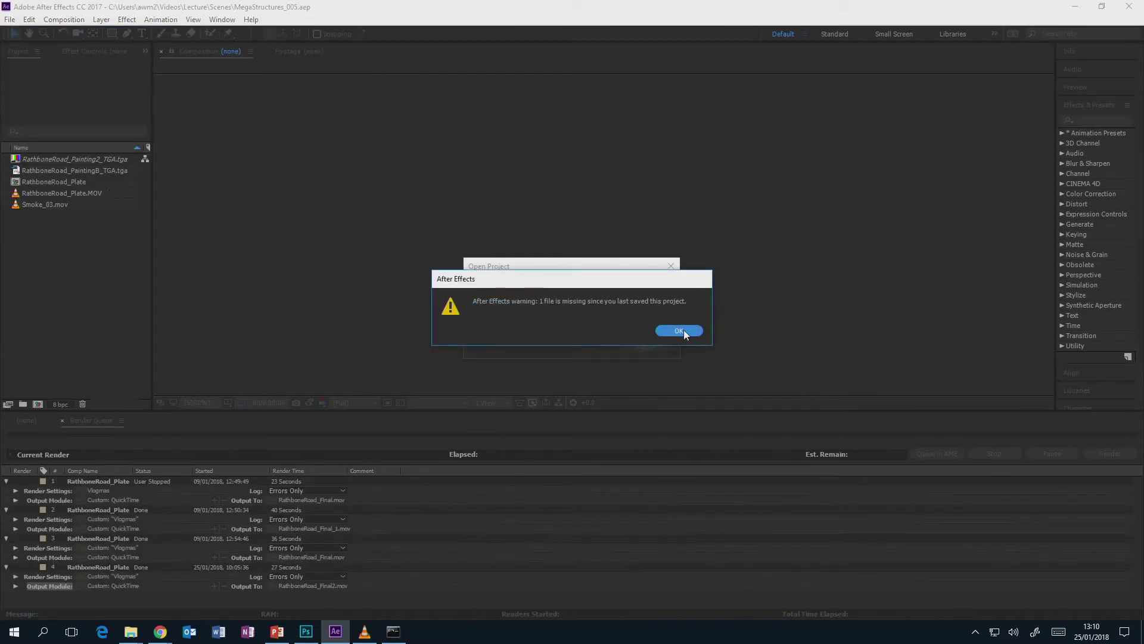
{"action": "left_click", "coordinate": [684, 332]}
{"action": "left_click", "coordinate": [104, 170]}
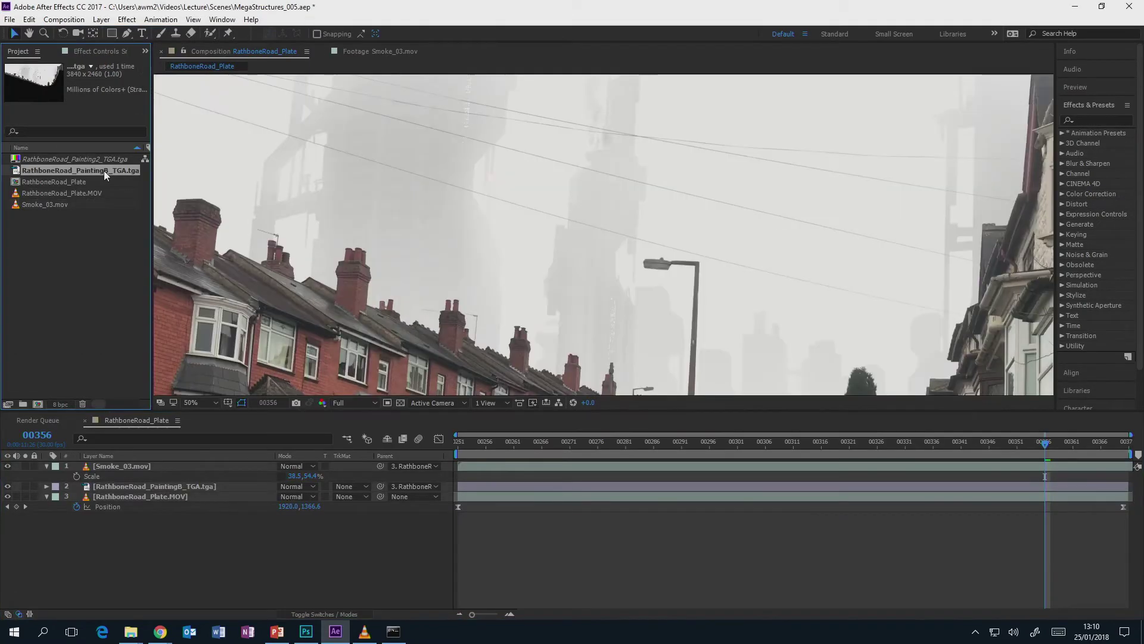
Step: Switch back to Photoshop and set the canvas height to 2460 pixels with a centred anchor, keeping the width at 3840 pixels
{"action": "left_click", "coordinate": [305, 631]}
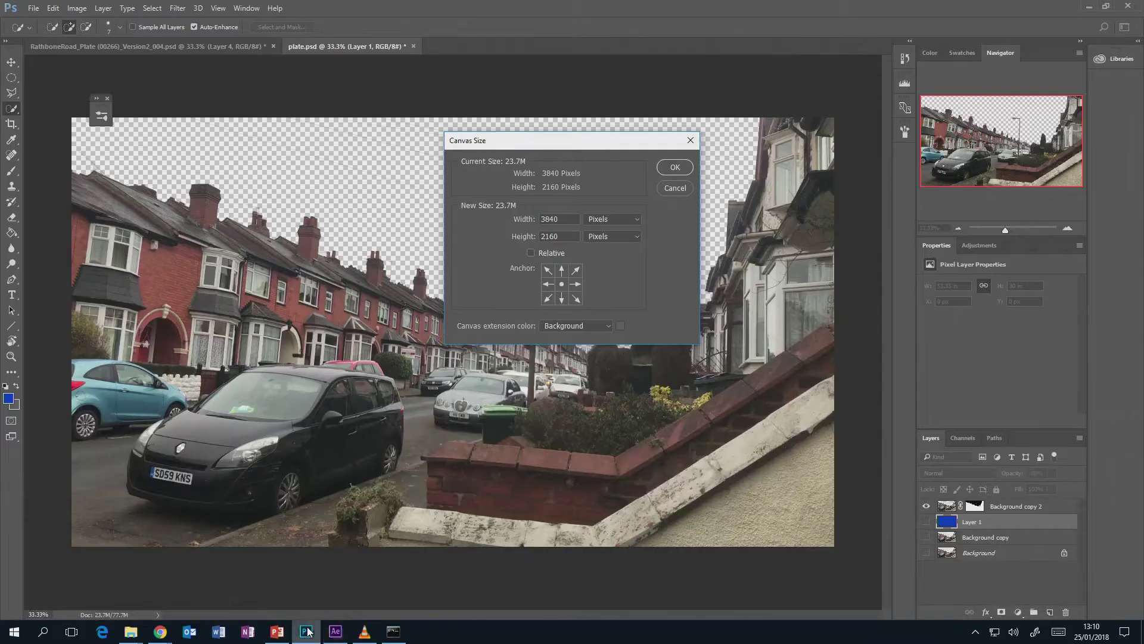
{"action": "double_click", "coordinate": [563, 236]}
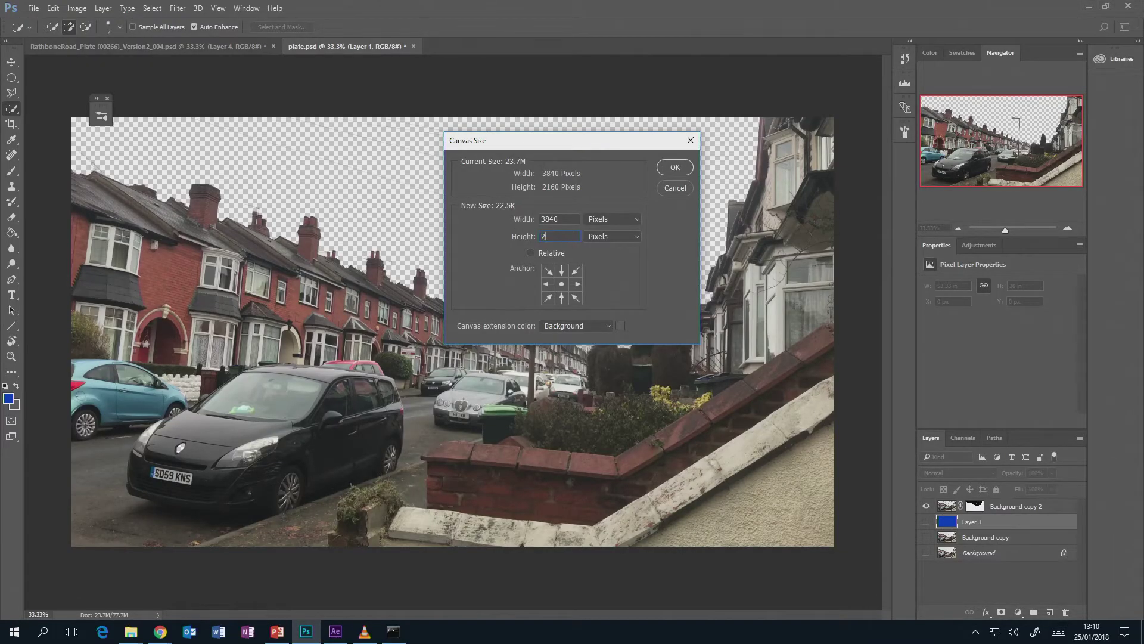
{"action": "type", "text": "2460"}
{"action": "left_click", "coordinate": [666, 167]}
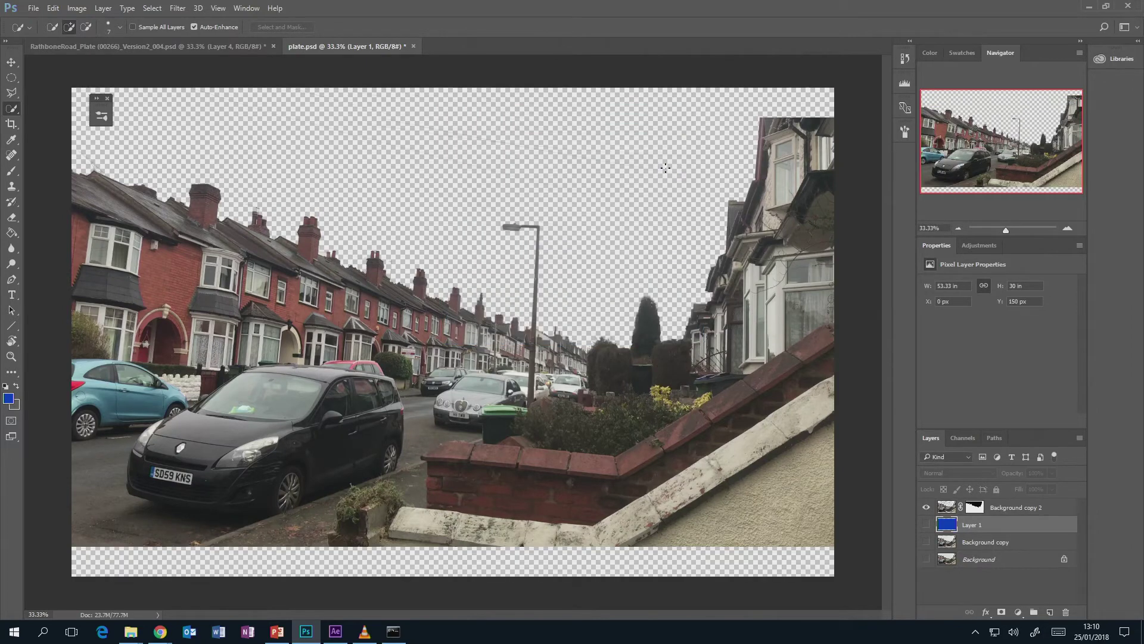
Step: Turn on snapping and move the Background copy 2 street layer down to the canvas's bottom edge
{"action": "left_click", "coordinate": [11, 62]}
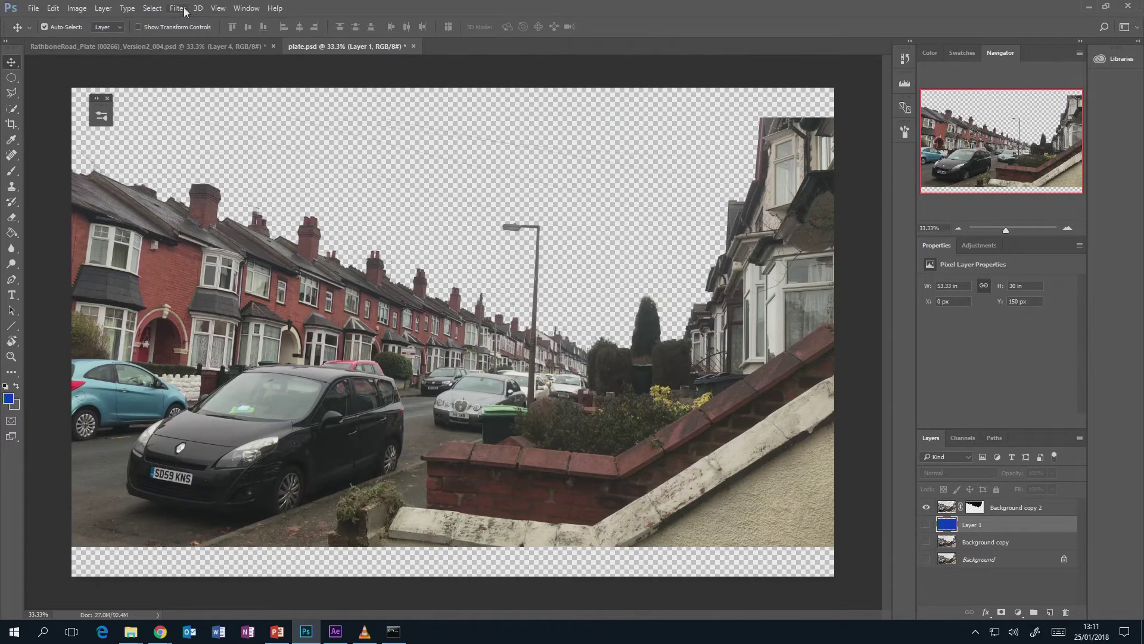
{"action": "left_click", "coordinate": [218, 8]}
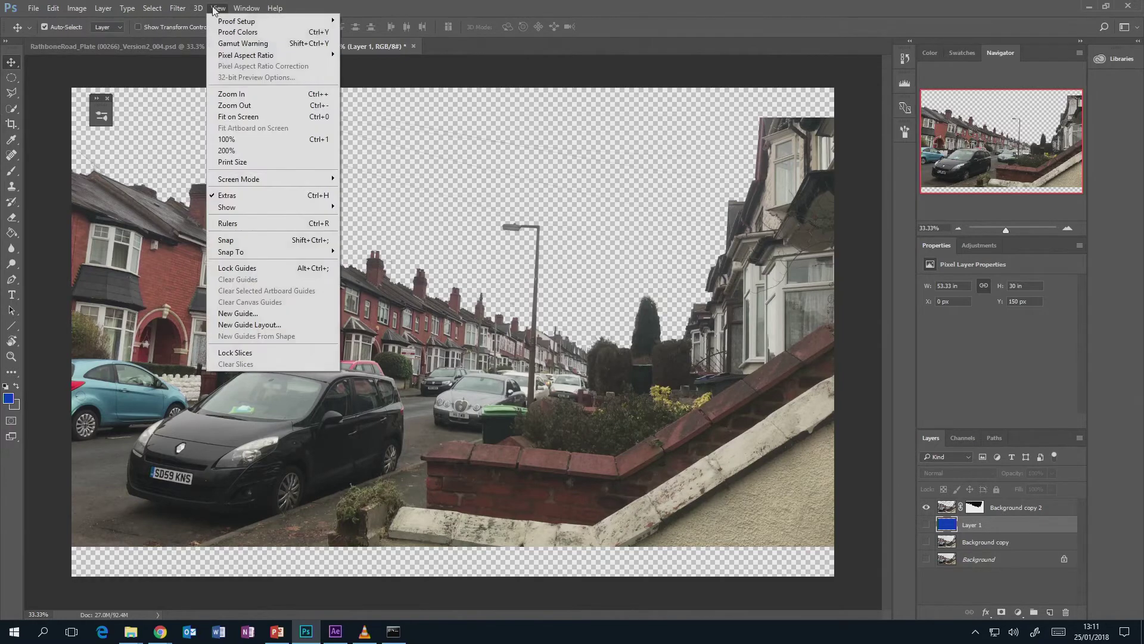
{"action": "left_click", "coordinate": [238, 239]}
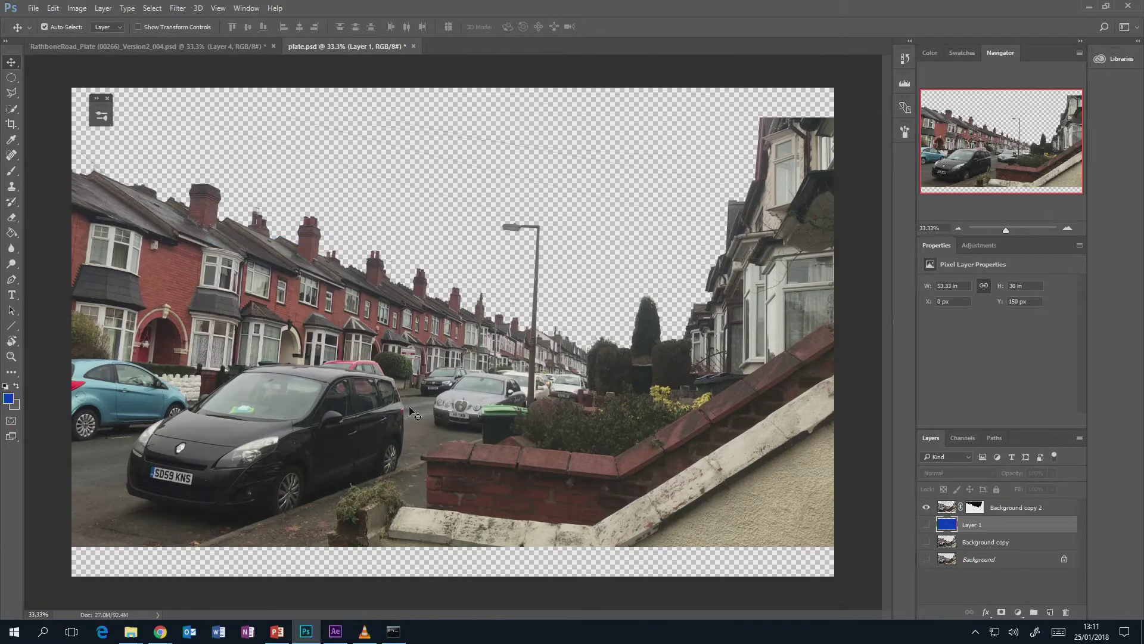
{"action": "left_click", "coordinate": [463, 413]}
{"action": "left_click_drag", "start_coordinate": [463, 414], "coordinate": [463, 443]}
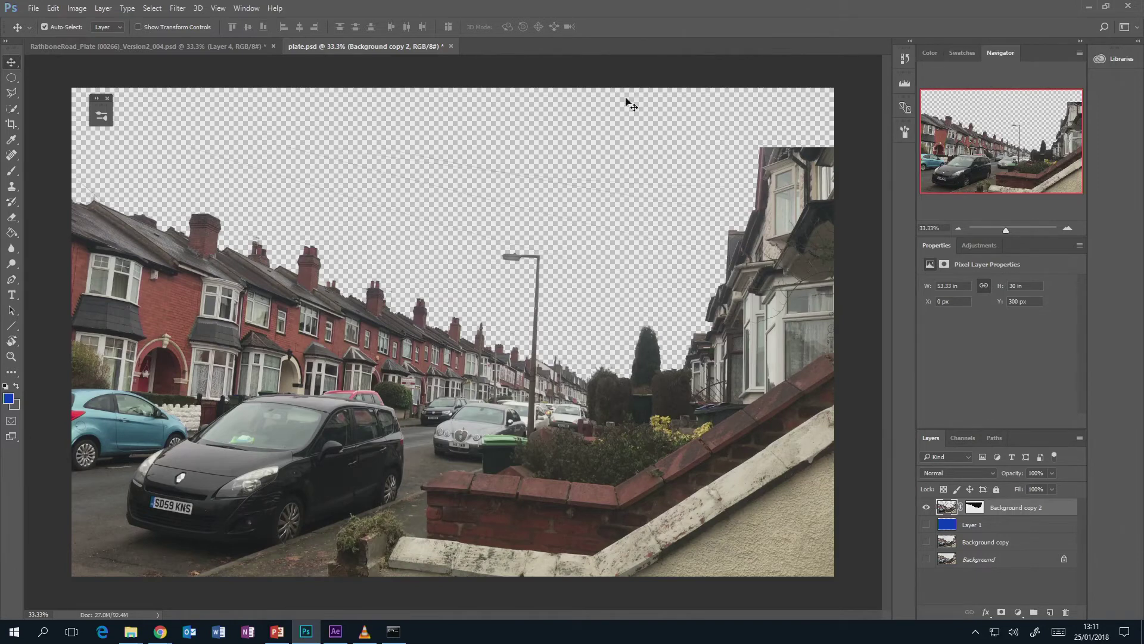
Step: Open the RathboneRoadStill2 photo from the Lecture folder's Footage subfolder
{"action": "left_click", "coordinate": [32, 9]}
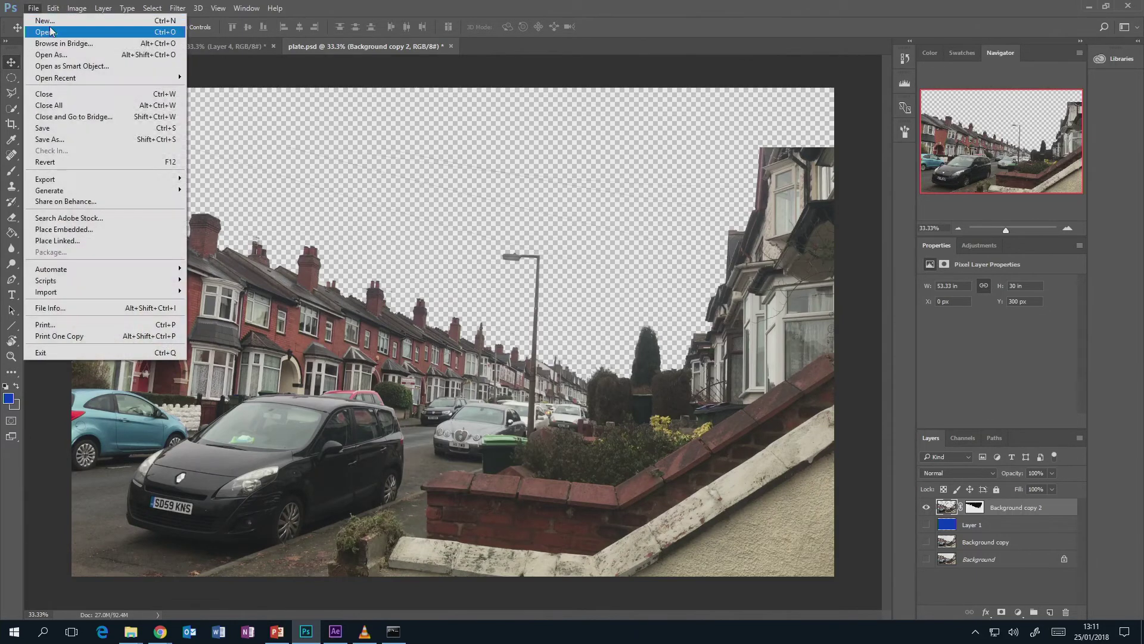
{"action": "left_click", "coordinate": [37, 34]}
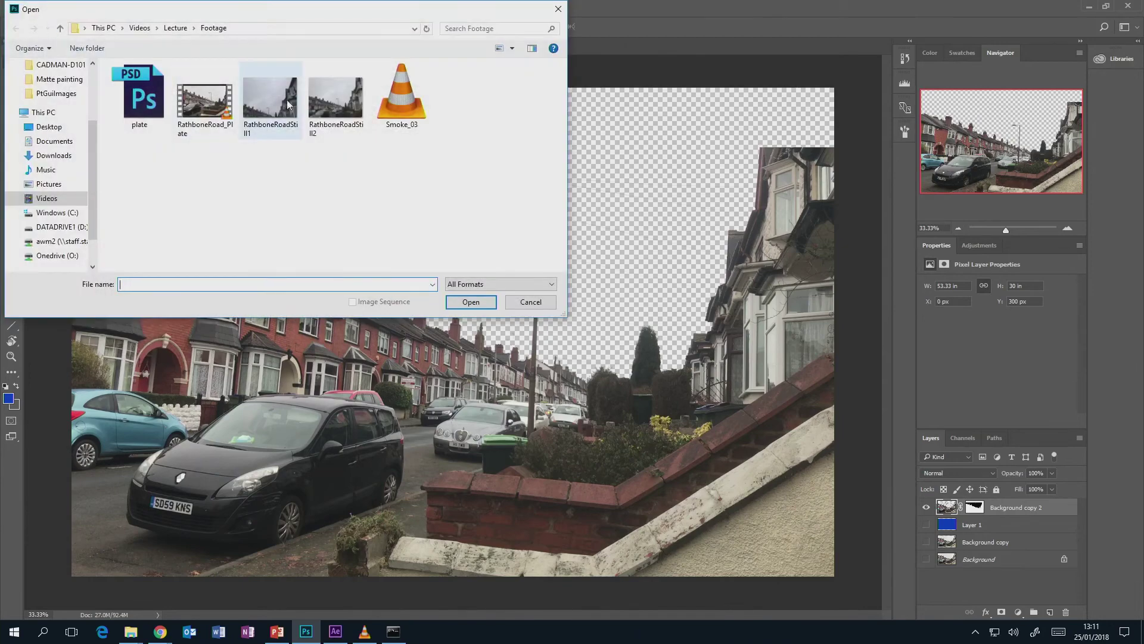
{"action": "left_click", "coordinate": [334, 99]}
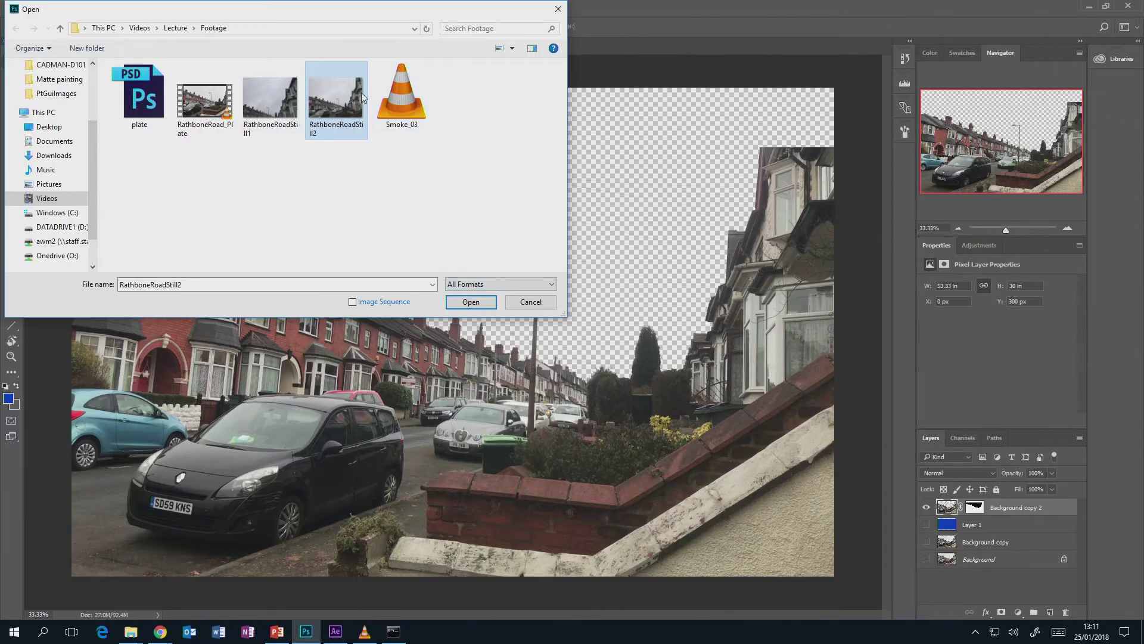
{"action": "left_click", "coordinate": [470, 305]}
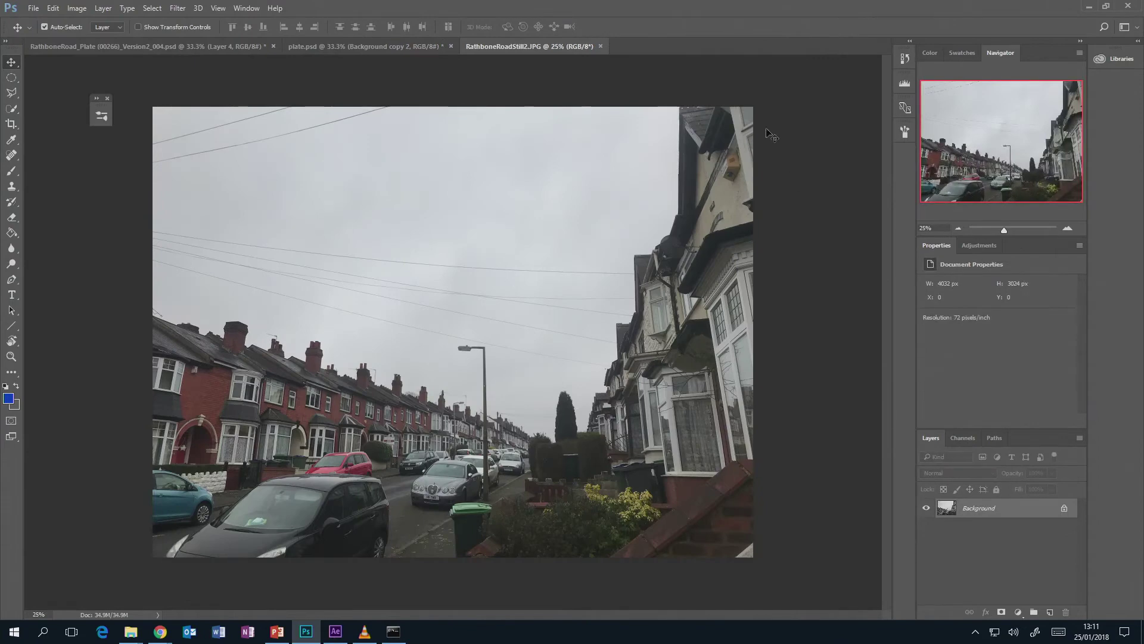
Step: Compare the cut-off house roof in plate.psd with RathboneRoadStill2.JPG and the finished RathboneRoad_Plate (00266)_Version2_004.psd painting
{"action": "left_click", "coordinate": [328, 45]}
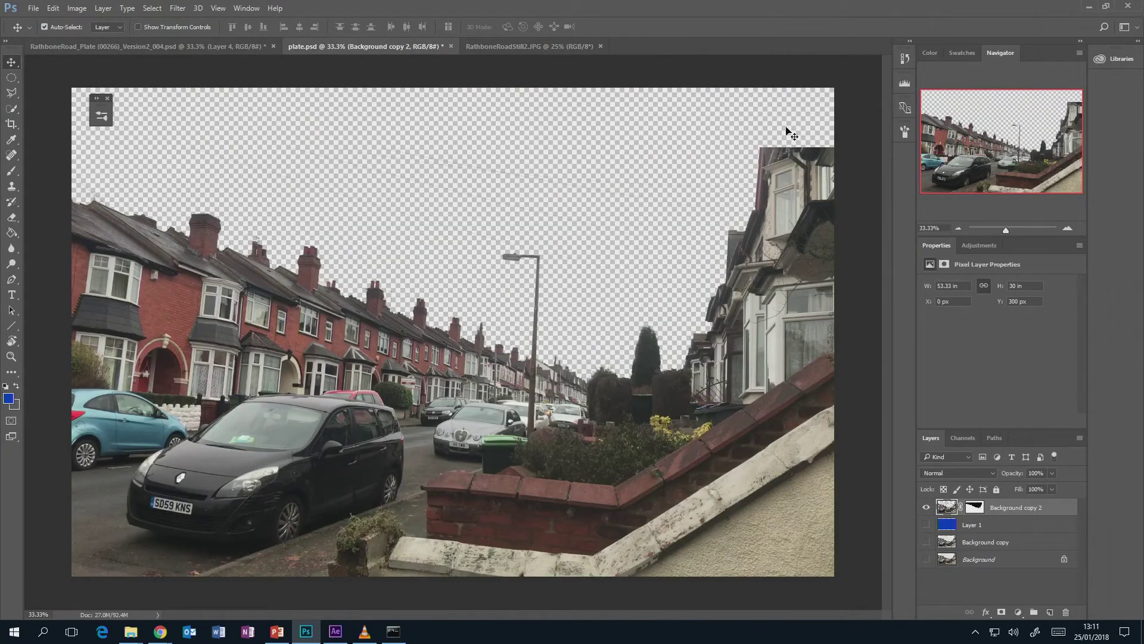
{"action": "left_click", "coordinate": [515, 45]}
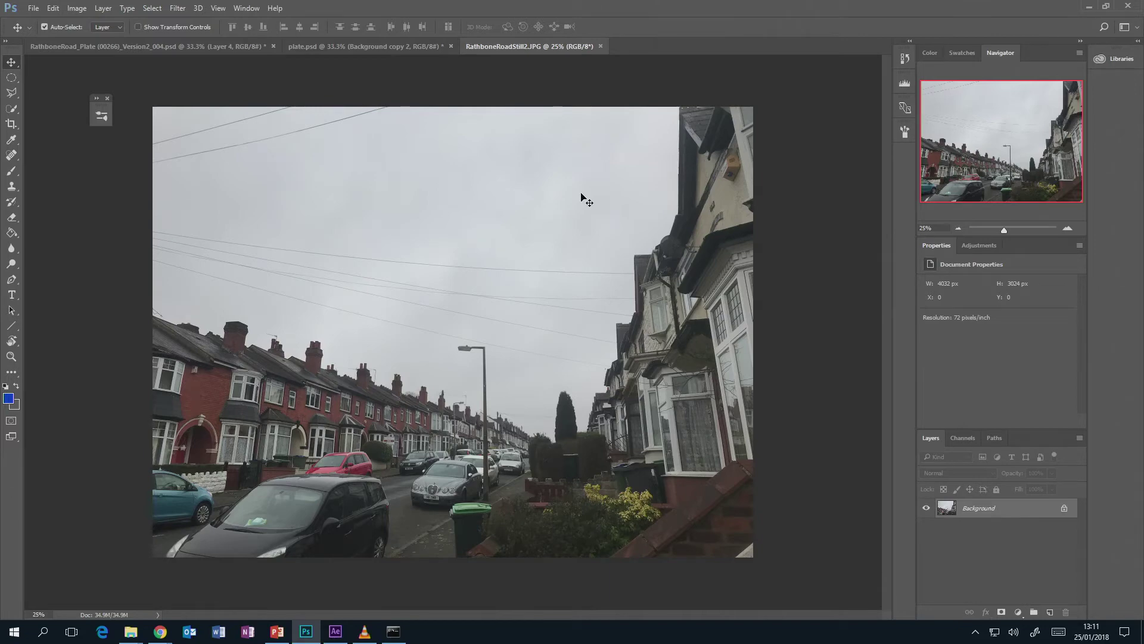
{"action": "left_click", "coordinate": [346, 45]}
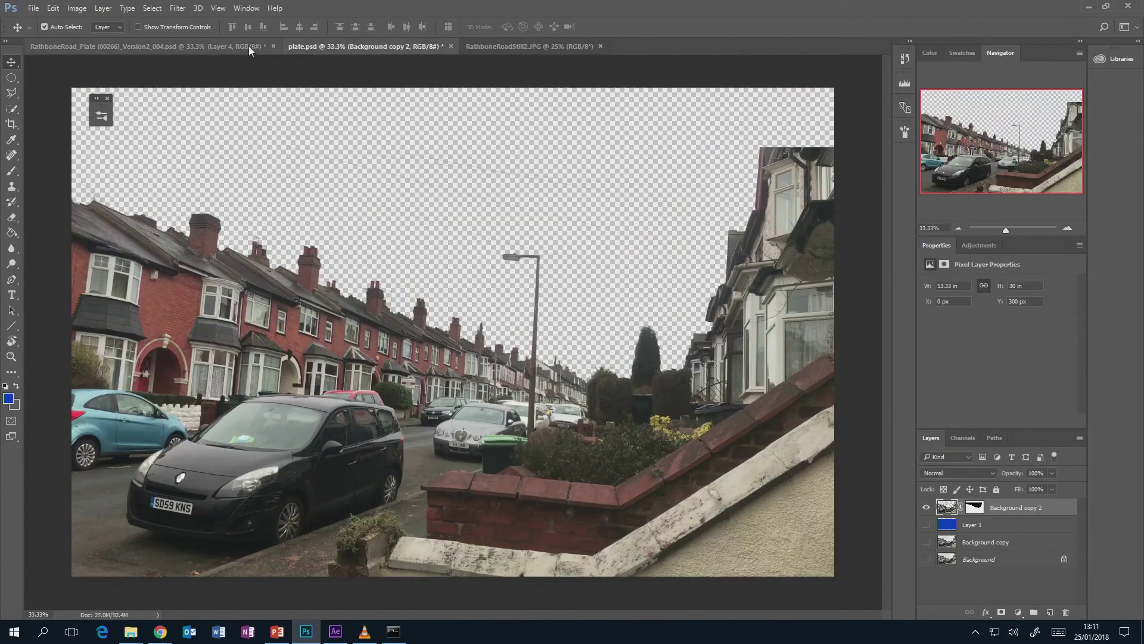
{"action": "left_click", "coordinate": [219, 46]}
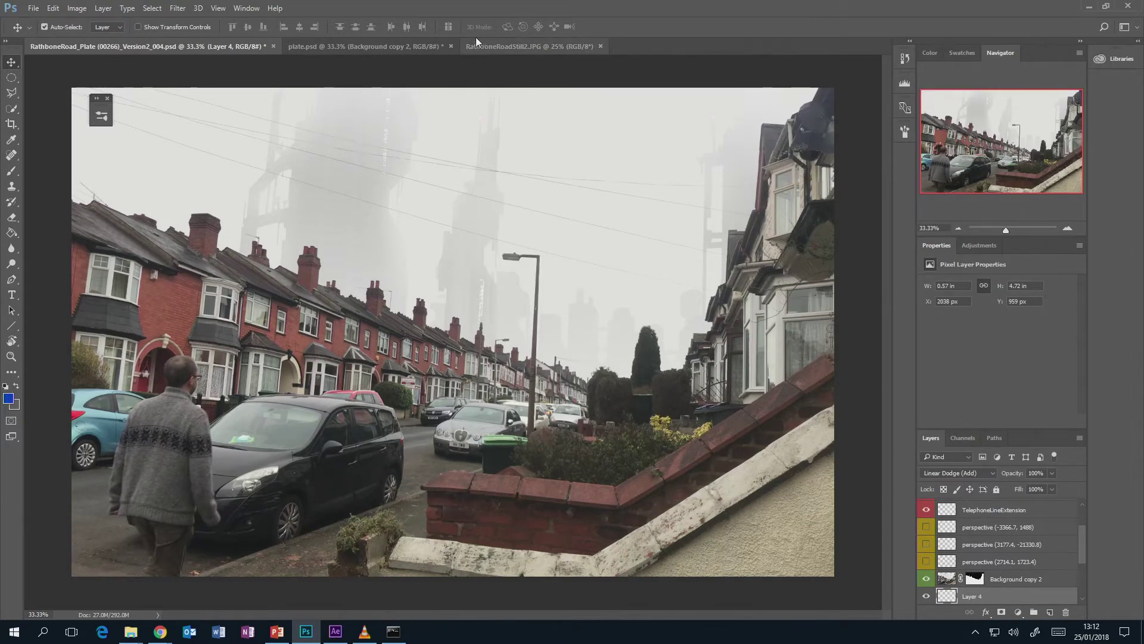
{"action": "left_click", "coordinate": [492, 47]}
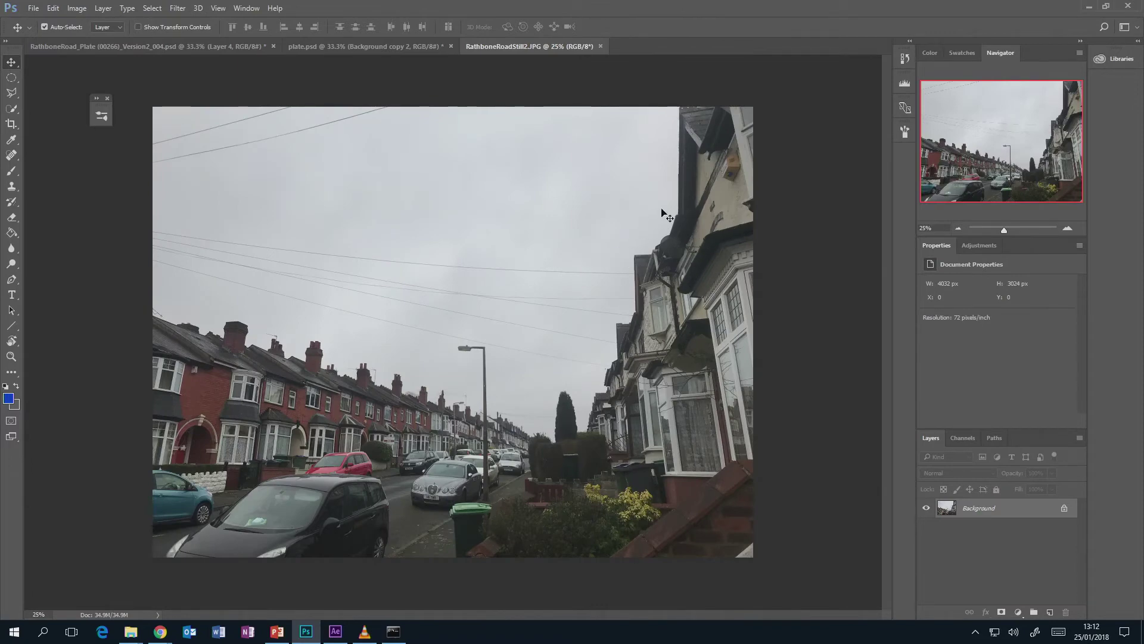
{"action": "left_click", "coordinate": [388, 46]}
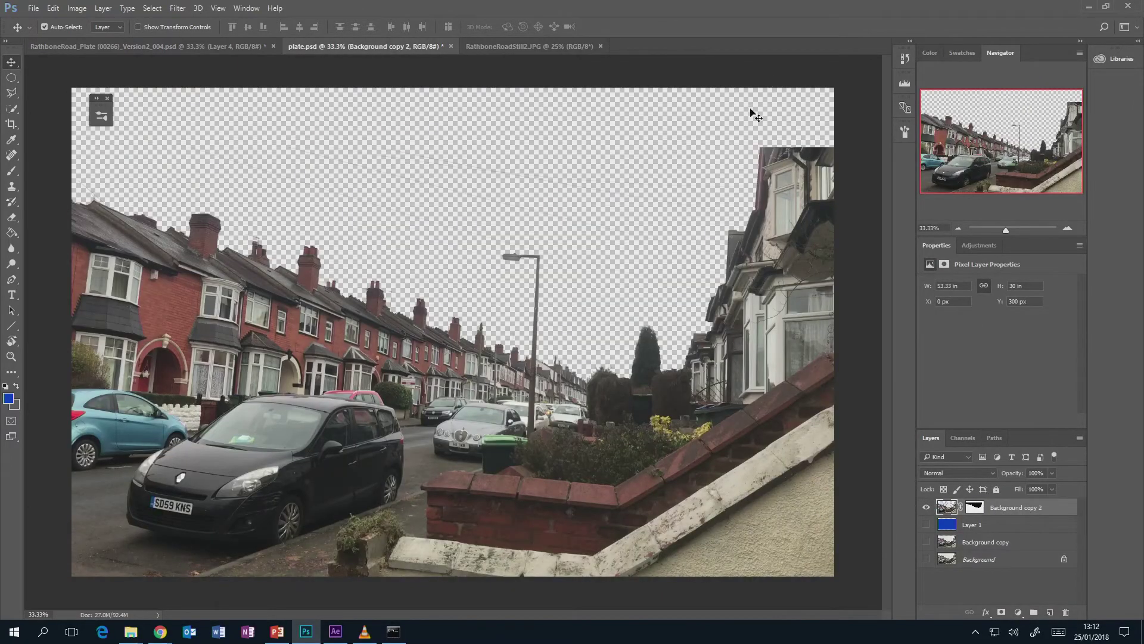
Step: Outline the upper bay window and roof section of the house in RathboneRoadStill2.JPG with a polygonal lasso selection and copy it
{"action": "left_click", "coordinate": [506, 46]}
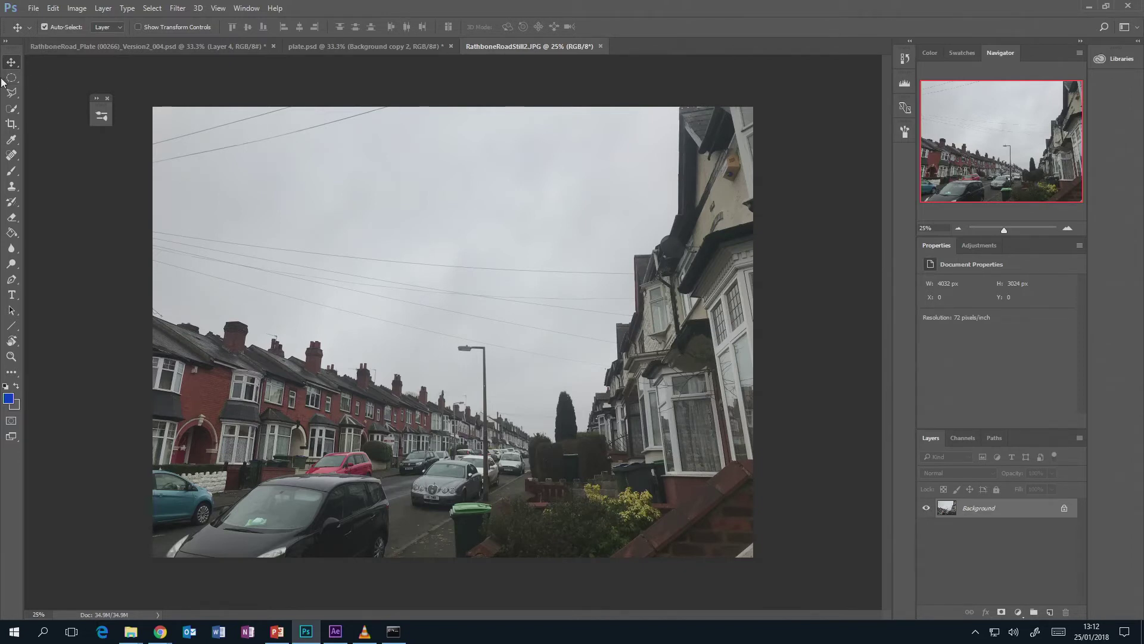
{"action": "left_click", "coordinate": [12, 93]}
{"action": "left_click", "coordinate": [703, 238]}
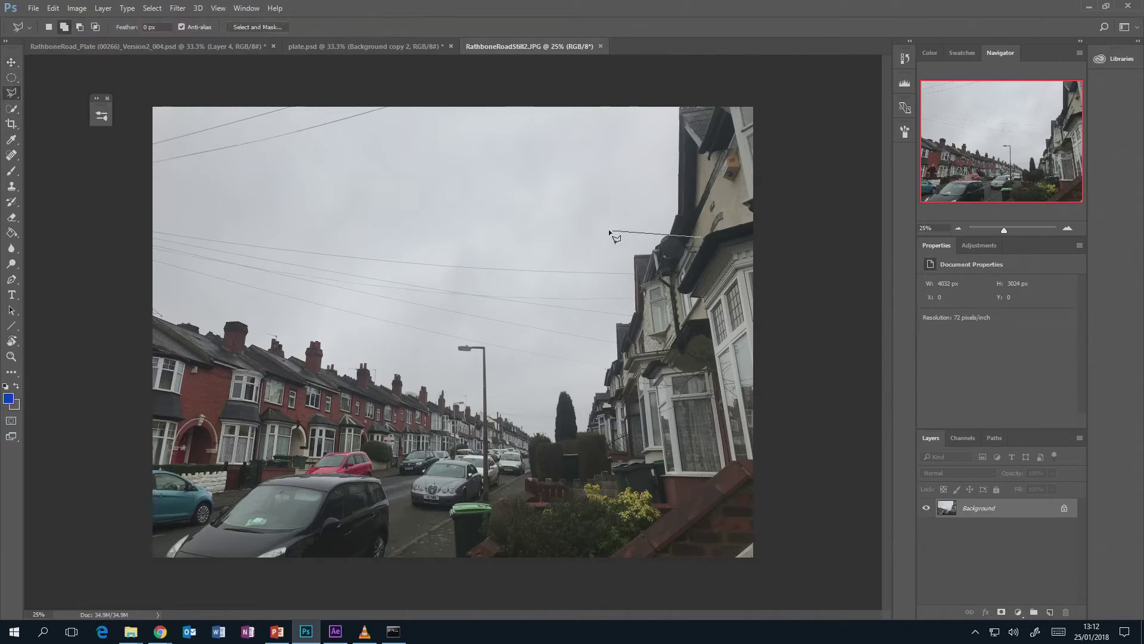
{"action": "left_click", "coordinate": [603, 229]}
{"action": "left_click", "coordinate": [603, 307]}
{"action": "left_click", "coordinate": [638, 352]}
{"action": "left_click", "coordinate": [722, 315]}
{"action": "left_click", "coordinate": [703, 238]}
Step: Paste the house section into plate.psd and move it in Free Transform over the cut-off roof of the right-hand house
{"action": "left_click", "coordinate": [368, 46]}
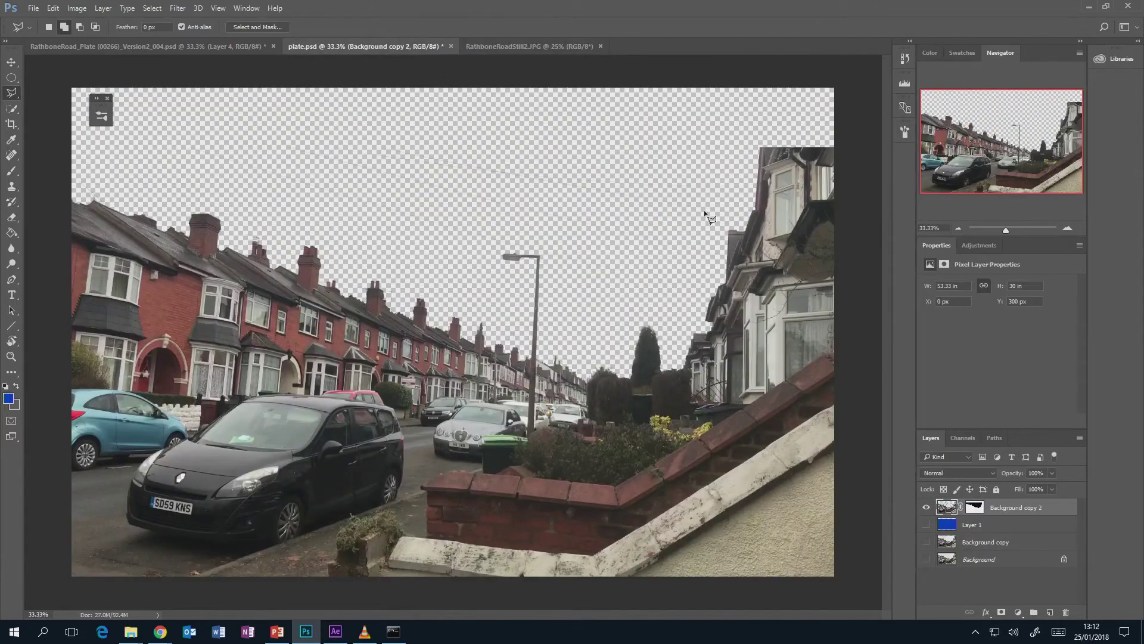
{"action": "key", "text": "ctrl+v"}
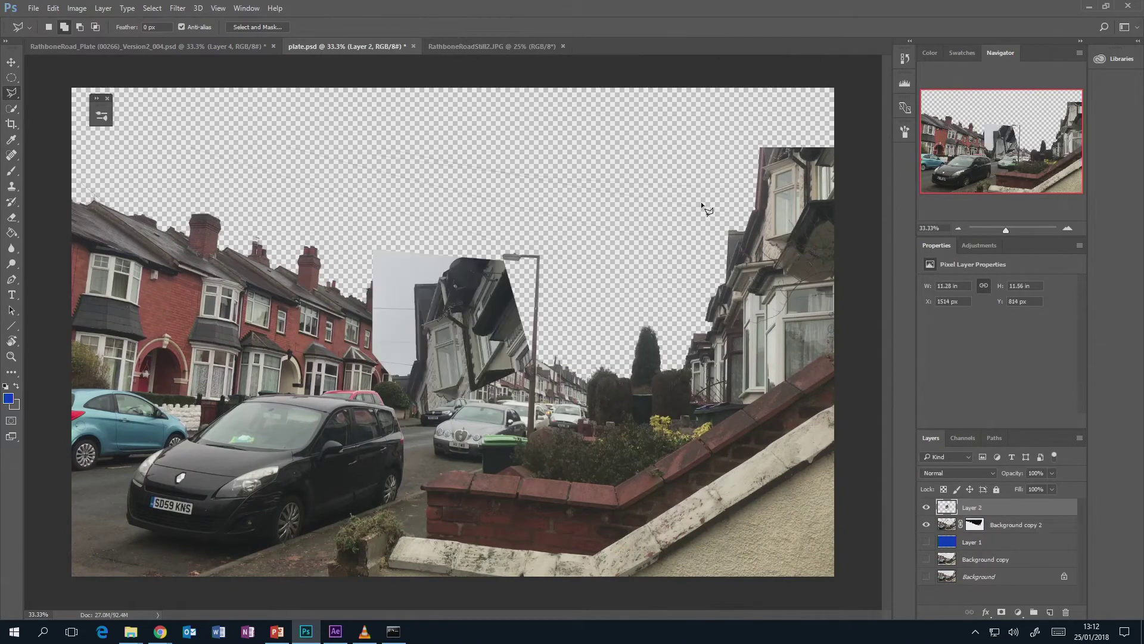
{"action": "key", "text": "ctrl+t"}
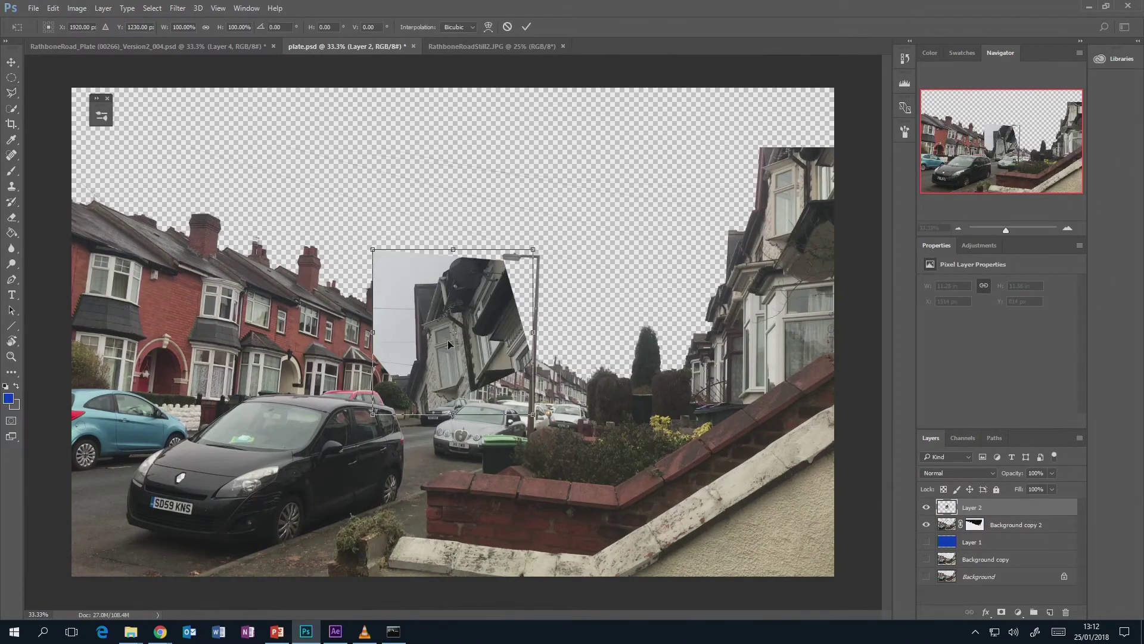
{"action": "left_click_drag", "start_coordinate": [425, 279], "coordinate": [744, 102]}
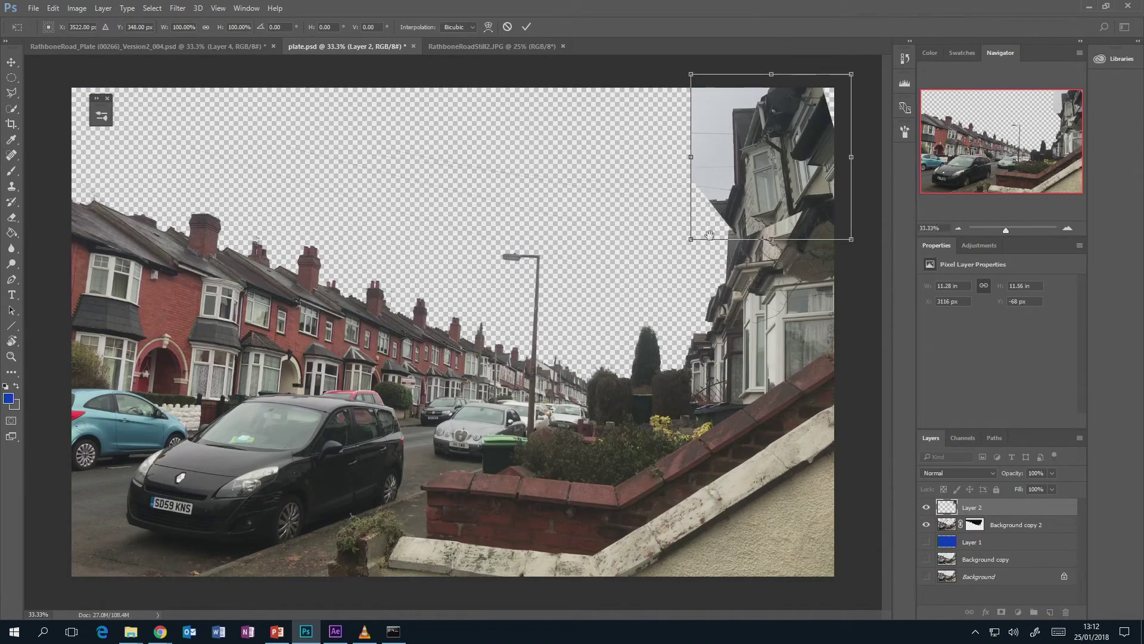
{"action": "left_click", "coordinate": [1068, 227]}
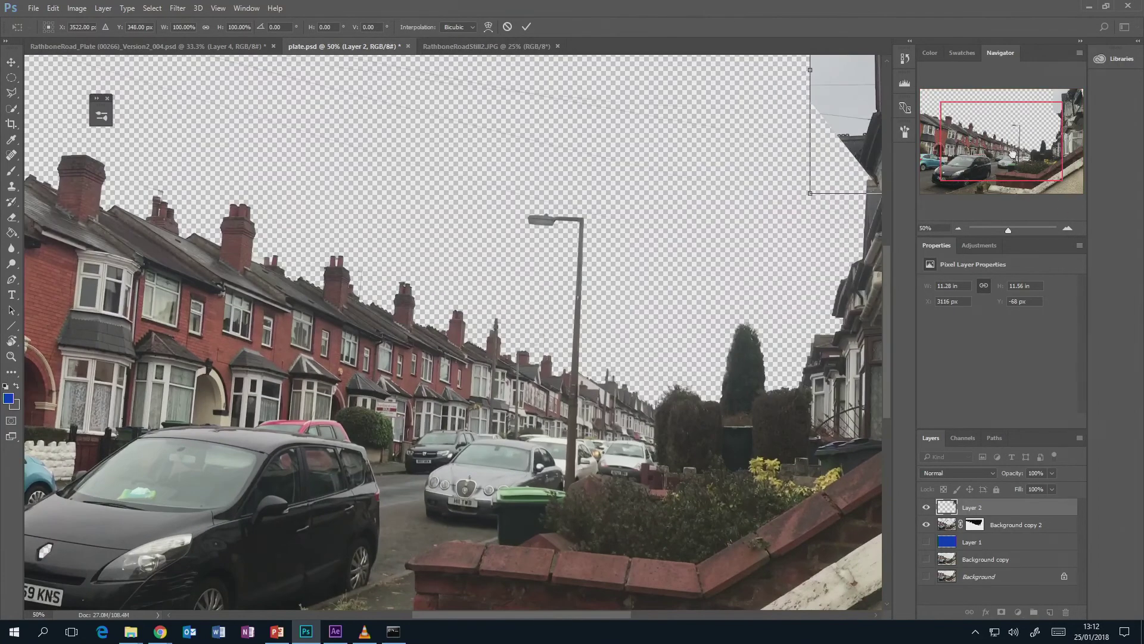
{"action": "left_click_drag", "start_coordinate": [923, 107], "coordinate": [464, 354]}
{"action": "left_click_drag", "start_coordinate": [467, 315], "coordinate": [493, 345]}
{"action": "left_click", "coordinate": [1037, 122]}
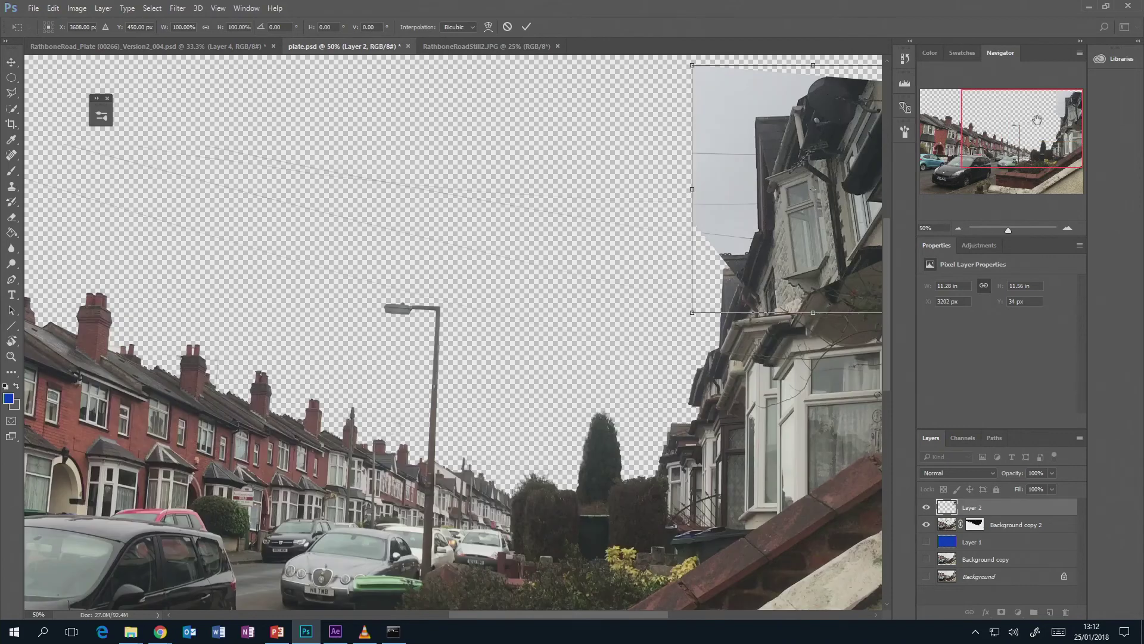
{"action": "left_click_drag", "start_coordinate": [833, 246], "coordinate": [814, 202]}
{"action": "left_click", "coordinate": [1067, 228]}
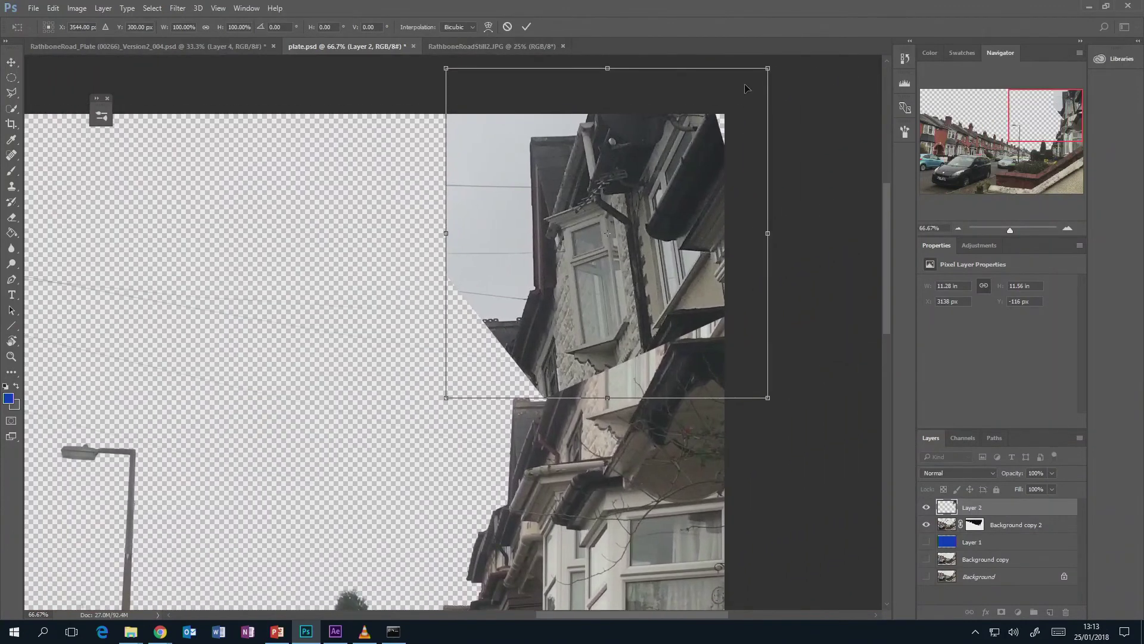
Step: Set the pasted house layer's opacity to 40% and line up its bay window with the one in the plate
{"action": "left_click", "coordinate": [1051, 472]}
{"action": "left_click_drag", "start_coordinate": [1044, 485], "coordinate": [1019, 490]}
{"action": "left_click_drag", "start_coordinate": [711, 268], "coordinate": [700, 328]}
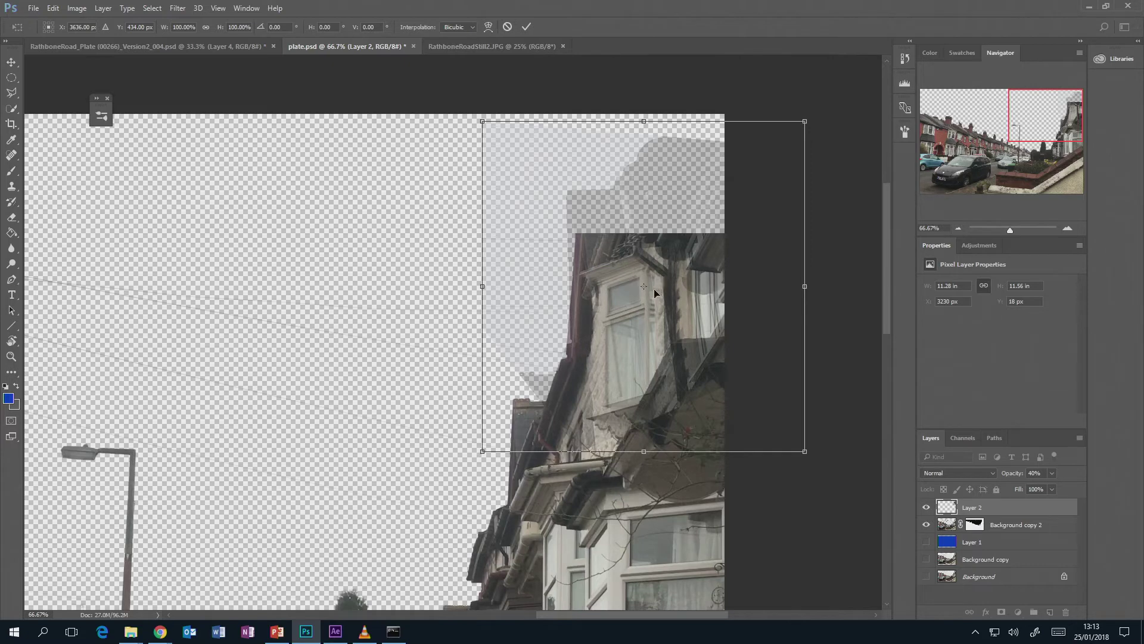
{"action": "left_click_drag", "start_coordinate": [672, 277], "coordinate": [672, 287]}
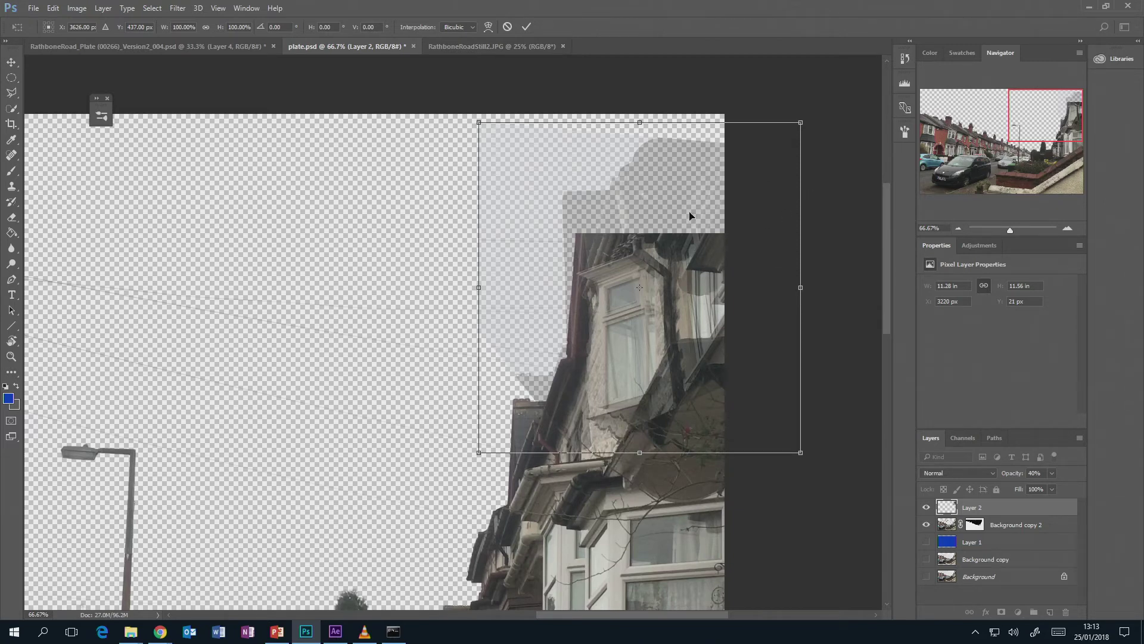
Step: Rotate the house patch 5.69 degrees clockwise to match the plate's bay window and restore its opacity to 100%
{"action": "left_click_drag", "start_coordinate": [821, 103], "coordinate": [845, 117]}
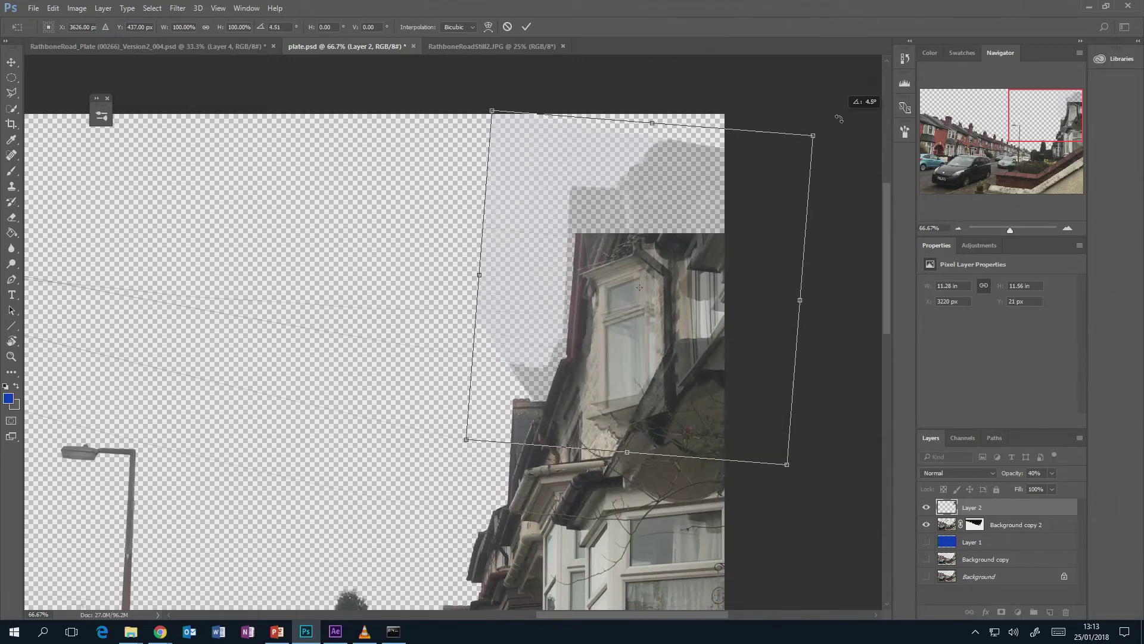
{"action": "left_click_drag", "start_coordinate": [708, 231], "coordinate": [716, 233]}
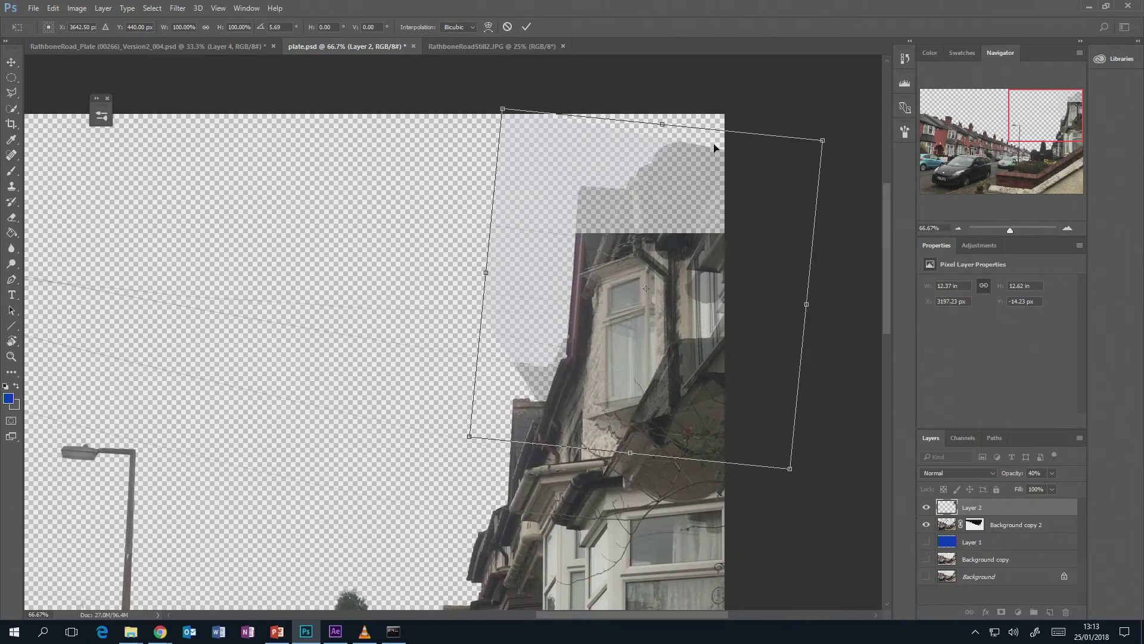
{"action": "mouse_move", "coordinate": [670, 238]}
{"action": "left_mouse_down"}
{"action": "mouse_move", "coordinate": [673, 227]}
{"action": "mouse_move", "coordinate": [670, 239]}
{"action": "left_mouse_up"}
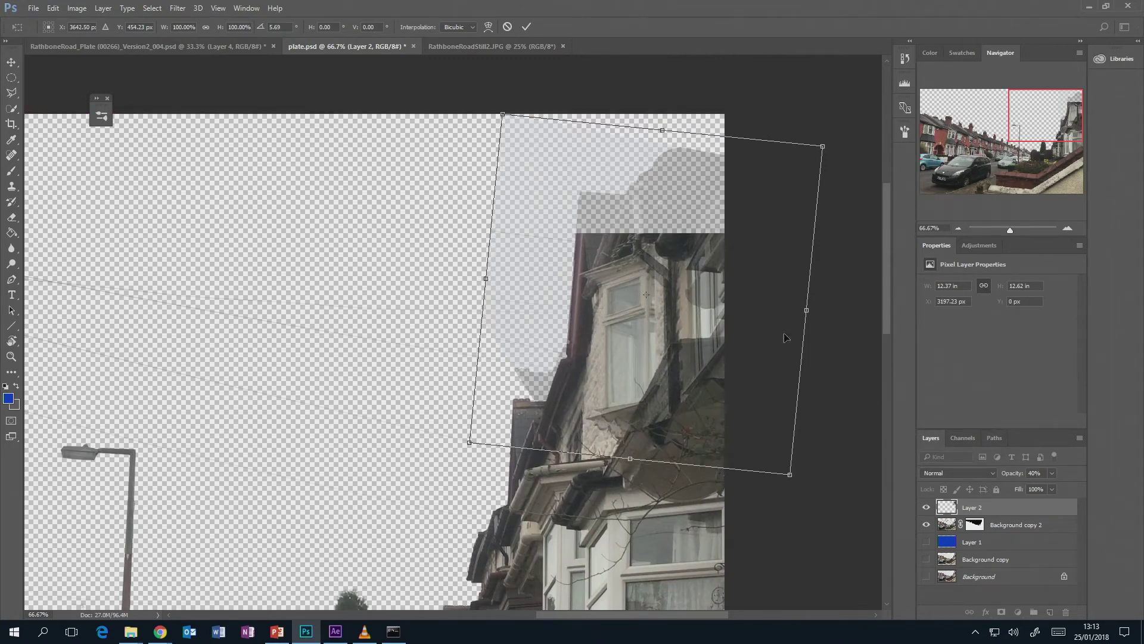
{"action": "left_click", "coordinate": [527, 27]}
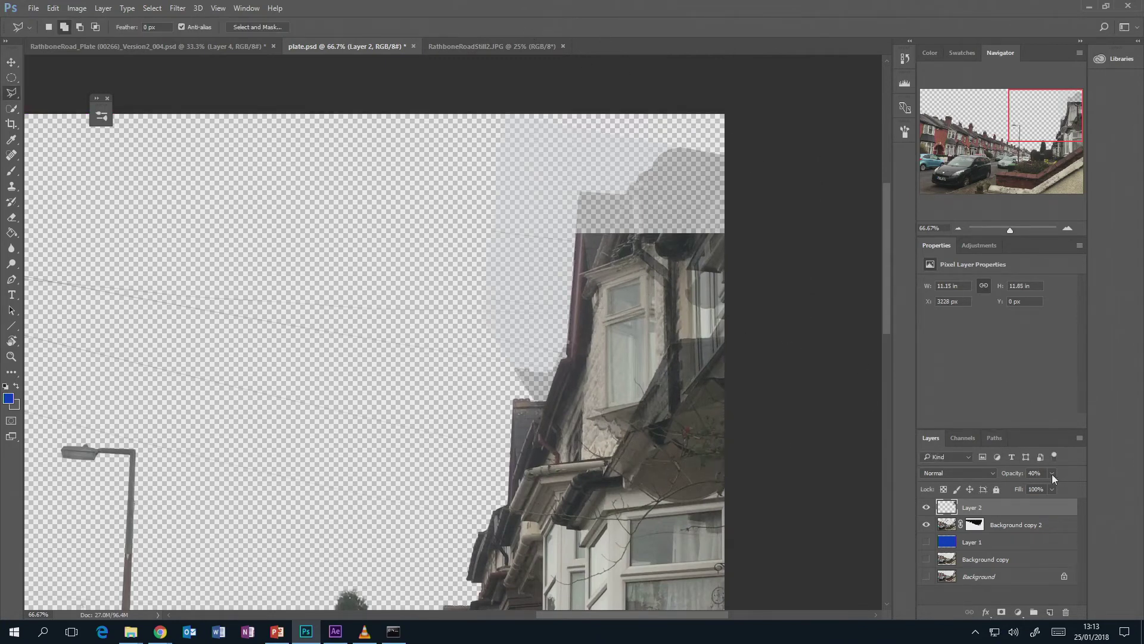
{"action": "left_click_drag", "start_coordinate": [1067, 485], "coordinate": [1091, 484]}
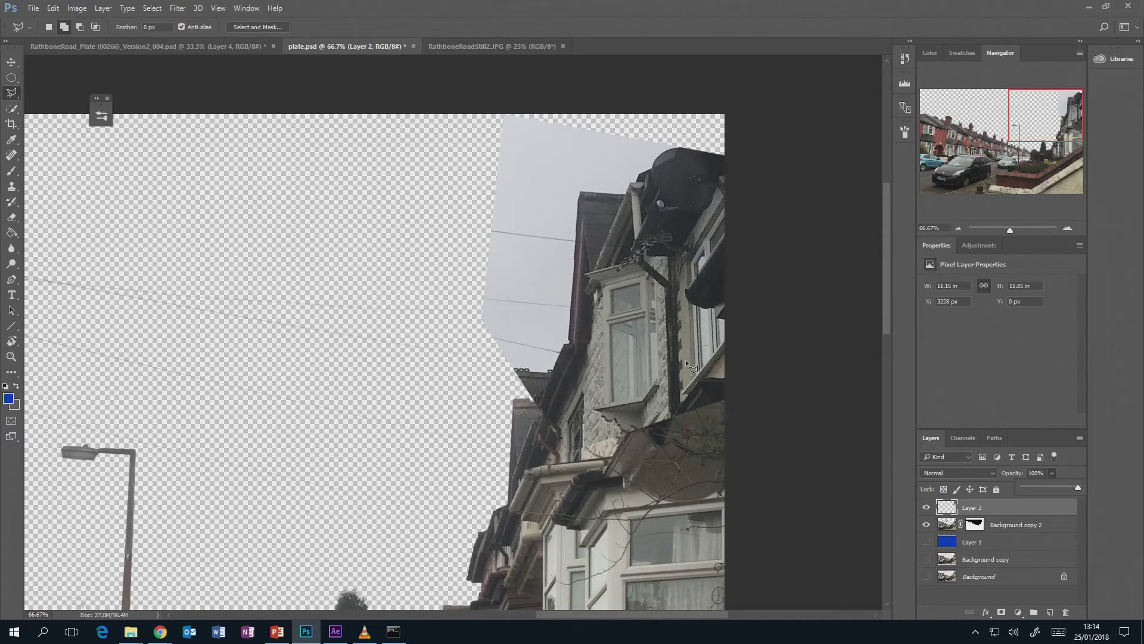
Step: Brighten the pasted house patch with Levels, using a black input level of 15 and a midtone value of 1.53
{"action": "key", "text": "ctrl+l"}
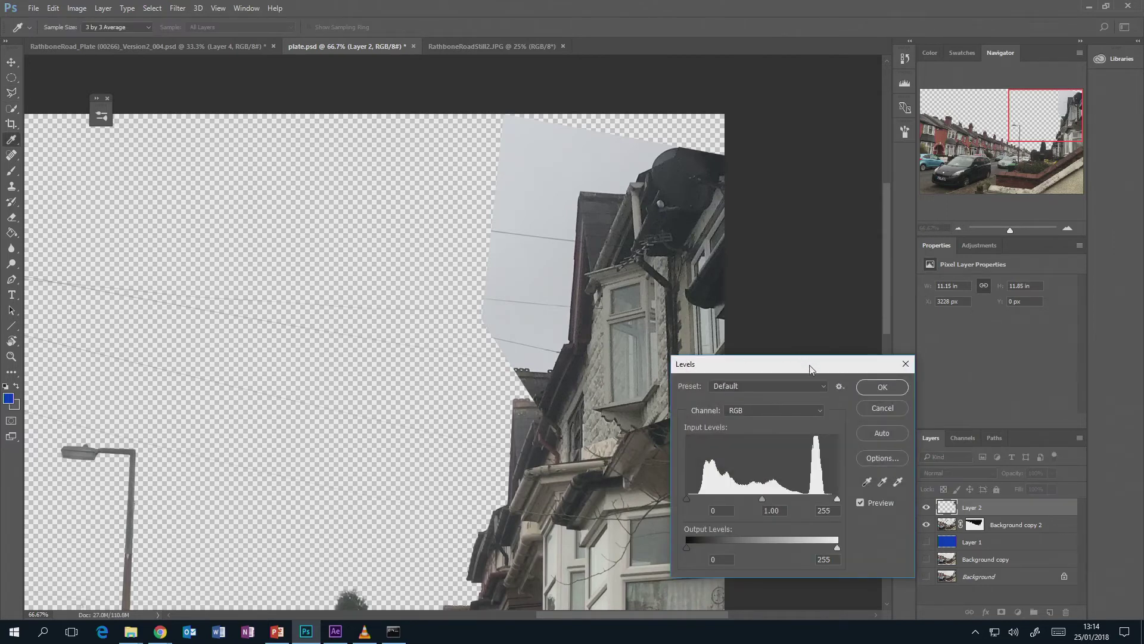
{"action": "left_click_drag", "start_coordinate": [812, 364], "coordinate": [278, 285]}
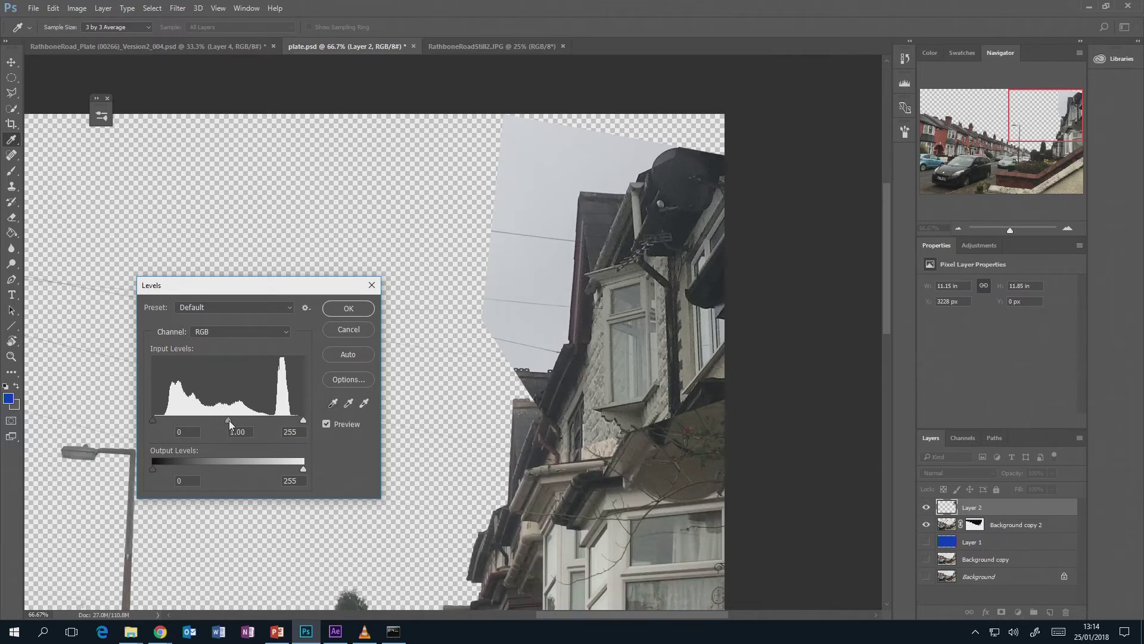
{"action": "left_click_drag", "start_coordinate": [229, 420], "coordinate": [213, 424]}
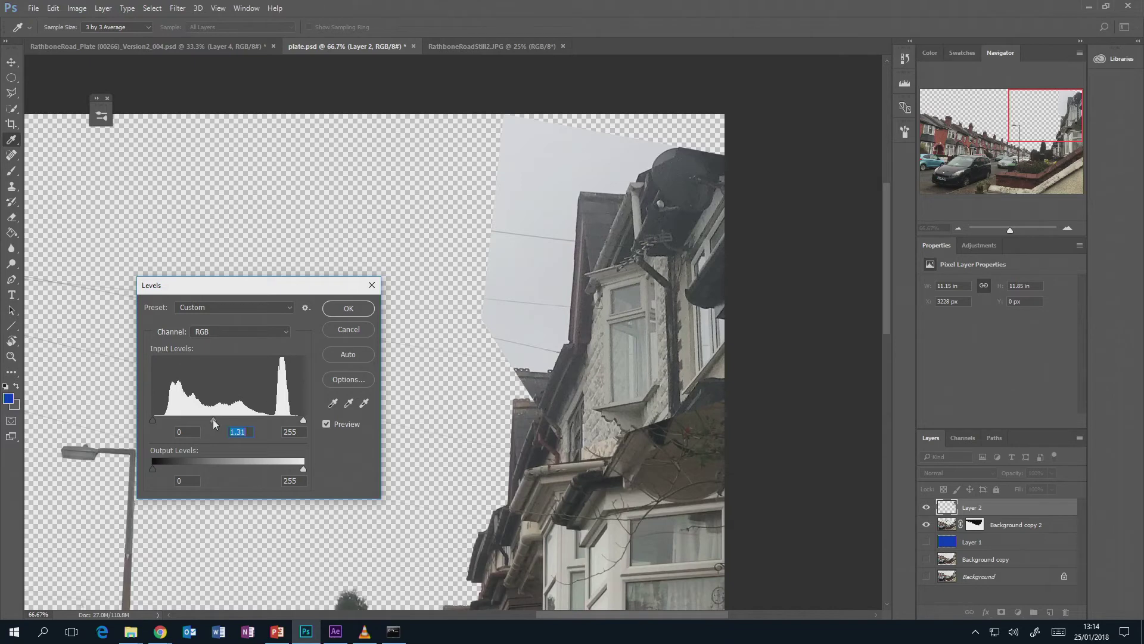
{"action": "left_click_drag", "start_coordinate": [219, 422], "coordinate": [213, 419]}
{"action": "left_click_drag", "start_coordinate": [155, 418], "coordinate": [167, 417]}
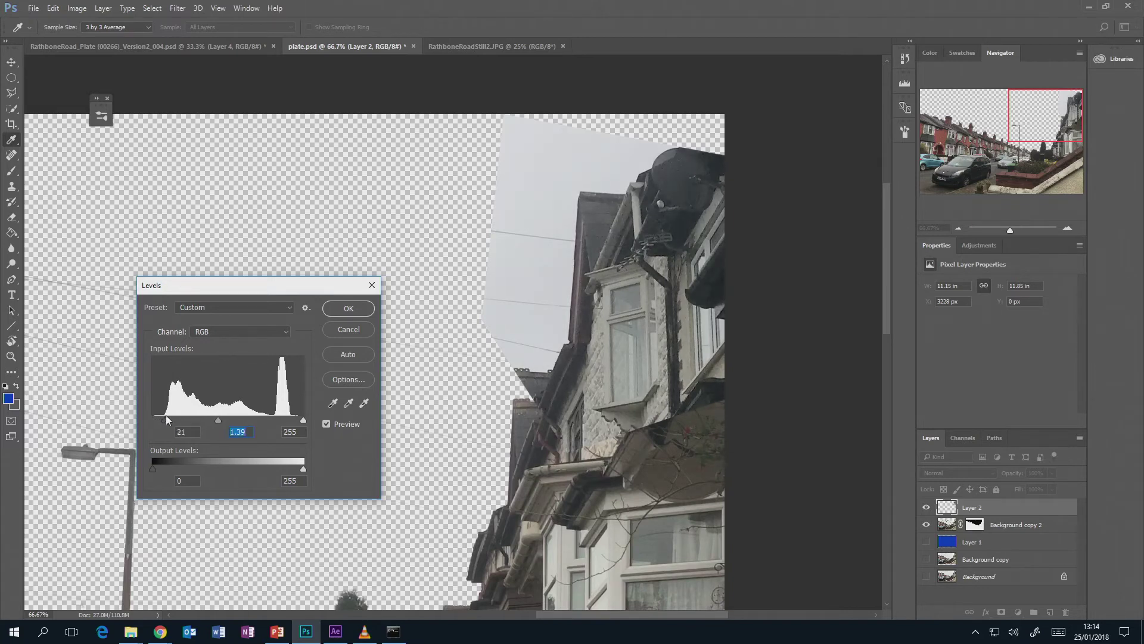
{"action": "left_click", "coordinate": [169, 414]}
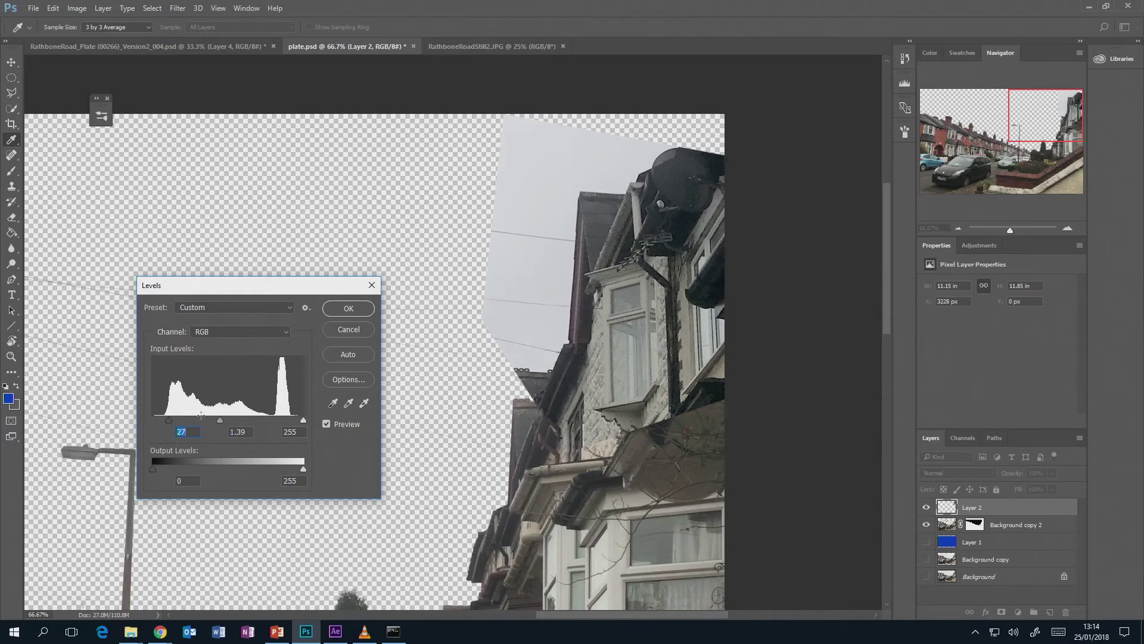
{"action": "left_click_drag", "start_coordinate": [168, 420], "coordinate": [211, 422]}
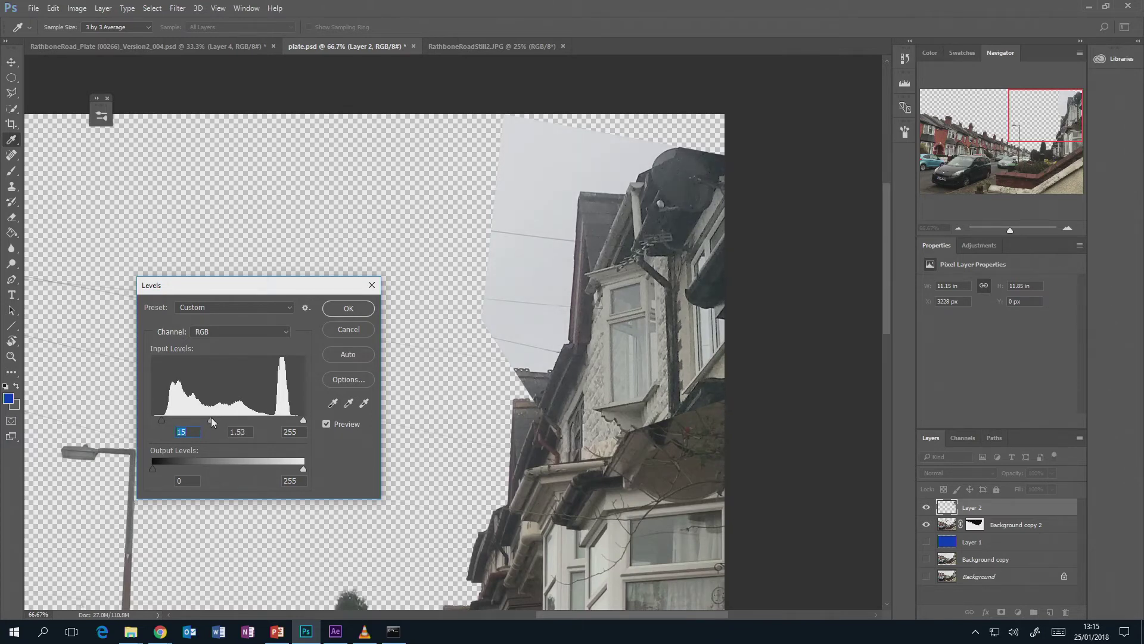
{"action": "left_click", "coordinate": [212, 422]}
{"action": "left_click", "coordinate": [349, 308]}
{"action": "key", "text": "l"}
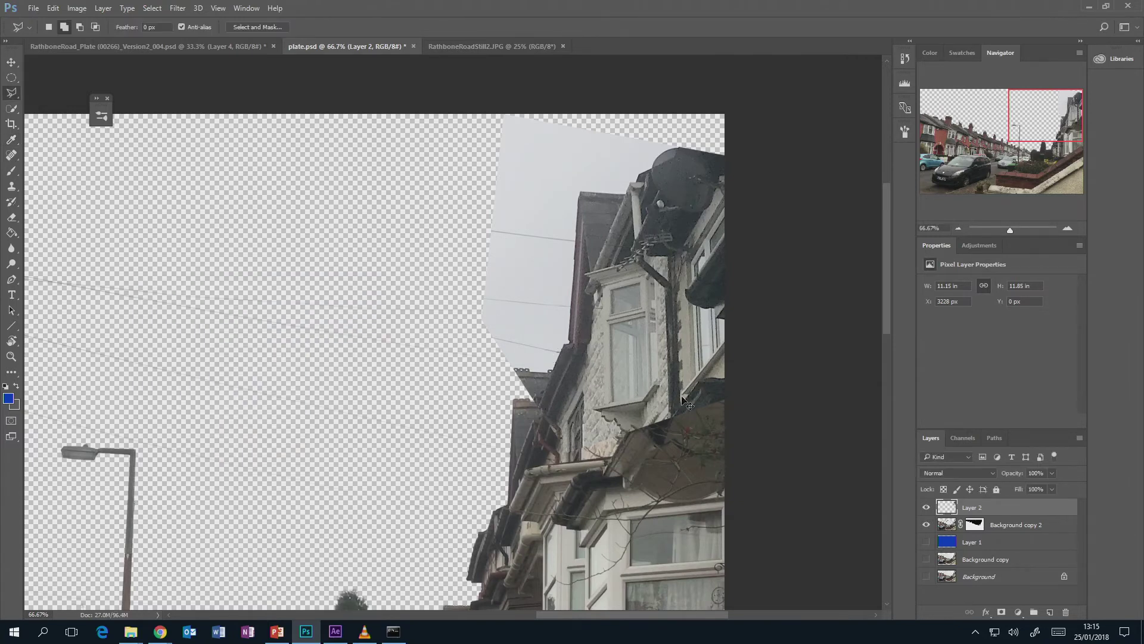
Step: Shift the hue of the house patch slightly with Hue/Saturation to bring its colour closer to the plate
{"action": "key", "text": "ctrl+u"}
{"action": "left_click_drag", "start_coordinate": [628, 146], "coordinate": [329, 257]}
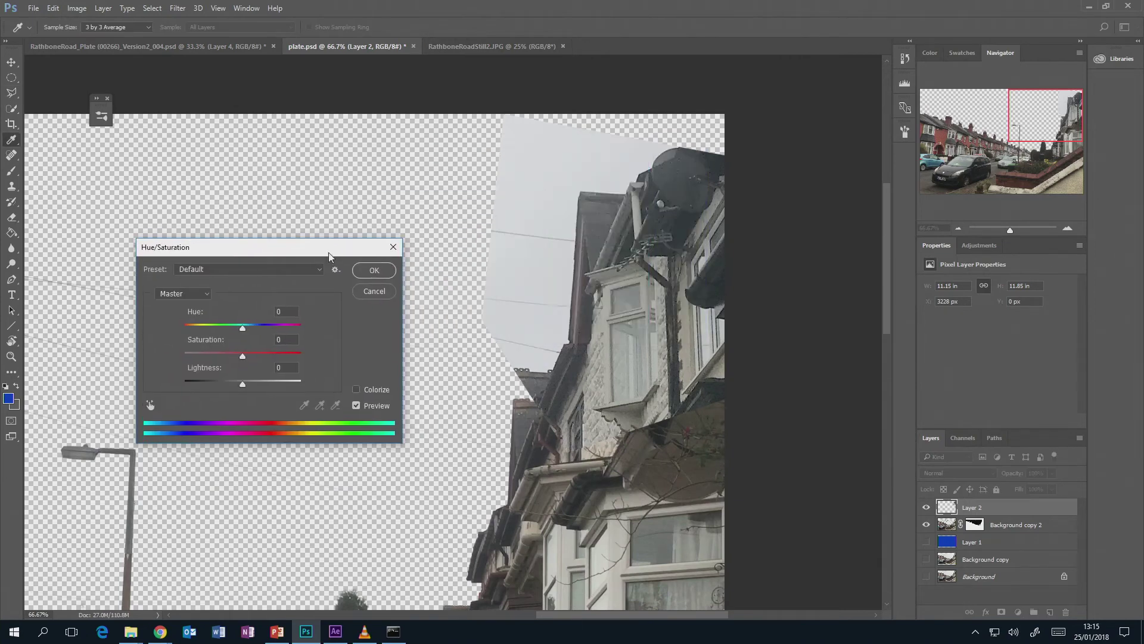
{"action": "mouse_move", "coordinate": [242, 330]}
{"action": "left_mouse_down"}
{"action": "mouse_move", "coordinate": [221, 331]}
{"action": "mouse_move", "coordinate": [265, 328]}
{"action": "mouse_move", "coordinate": [237, 330]}
{"action": "mouse_move", "coordinate": [245, 322]}
{"action": "left_mouse_up"}
{"action": "left_click", "coordinate": [386, 273]}
{"action": "key", "text": "l"}
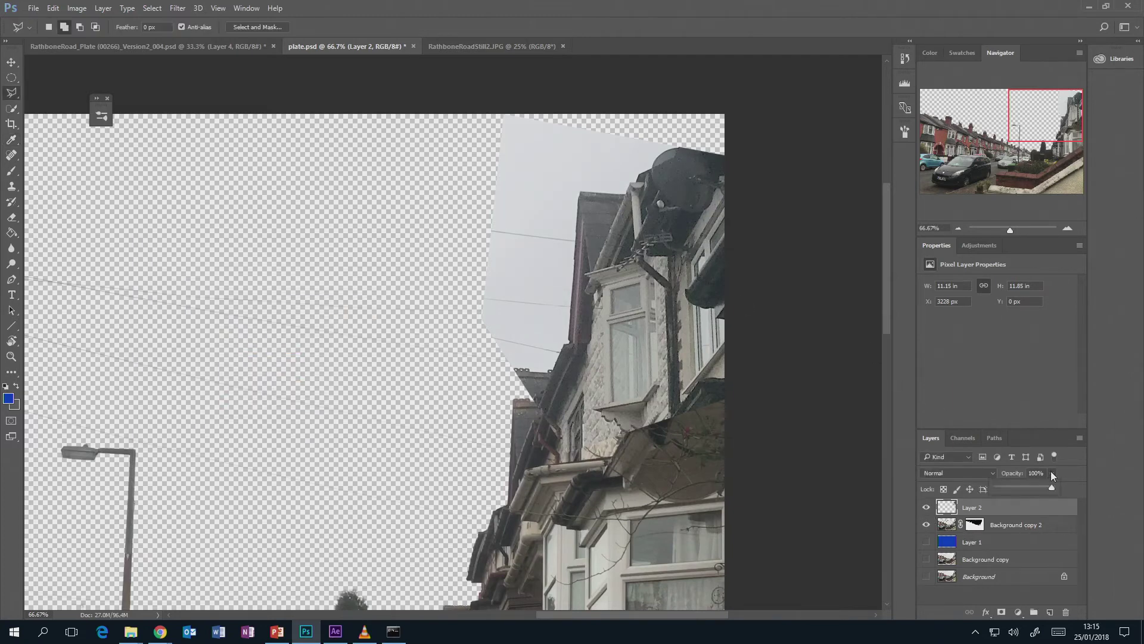
Step: Lower the house patch's opacity to 52% and reposition it in Free Transform over the plate's bay window
{"action": "mouse_move", "coordinate": [1050, 489]}
{"action": "left_mouse_down"}
{"action": "mouse_move", "coordinate": [1016, 489]}
{"action": "mouse_move", "coordinate": [1056, 470]}
{"action": "left_mouse_up"}
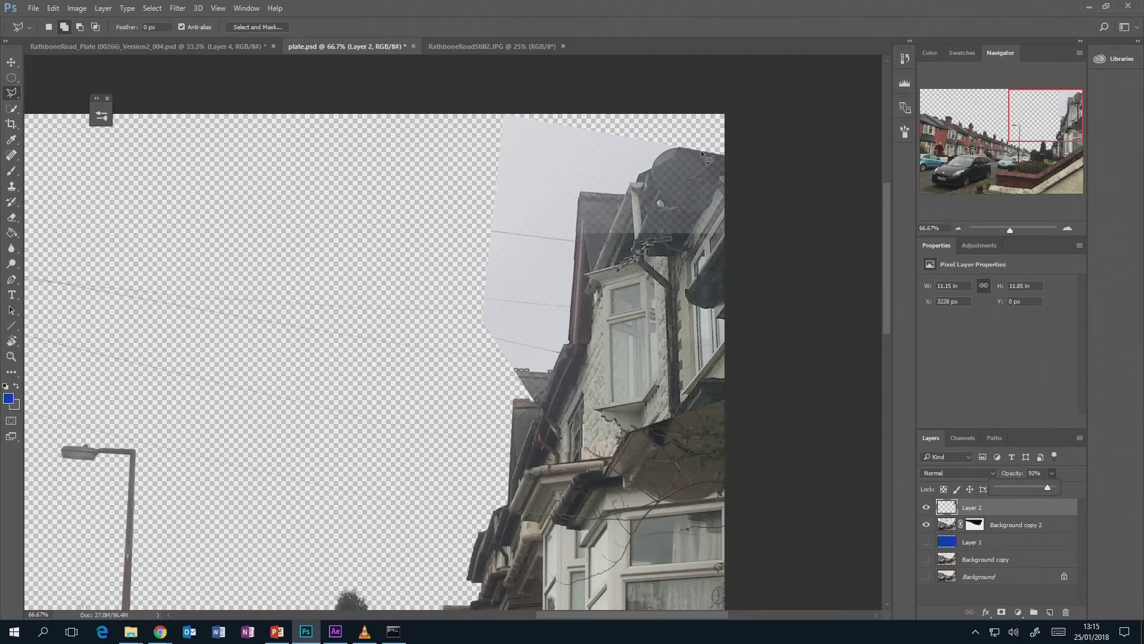
{"action": "key", "text": "ctrl+t"}
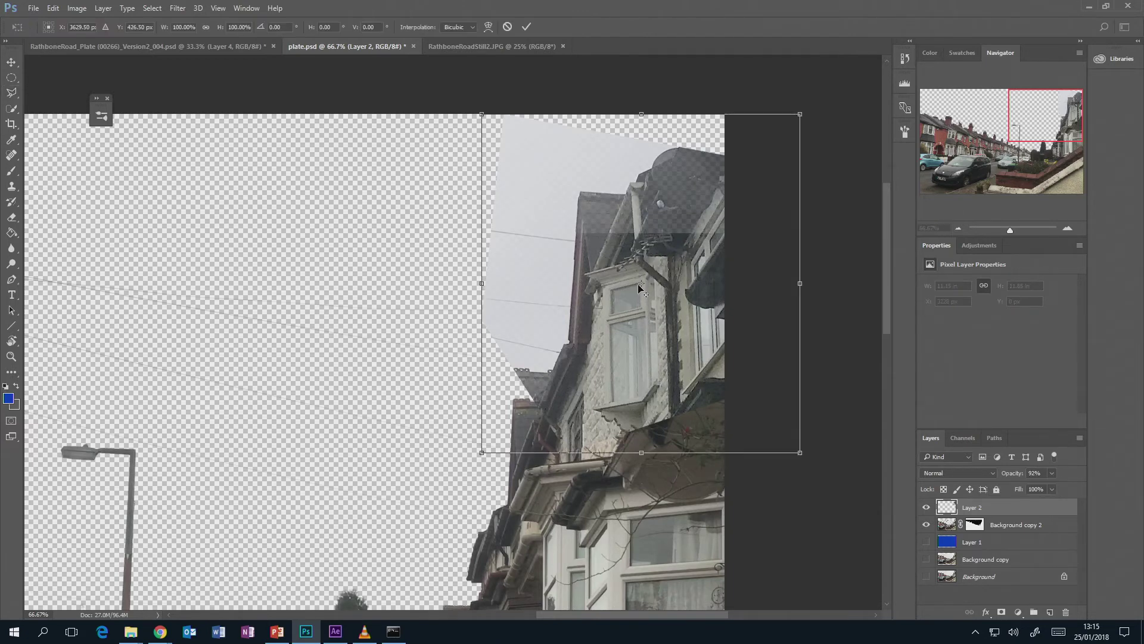
{"action": "left_click_drag", "start_coordinate": [677, 273], "coordinate": [688, 246]}
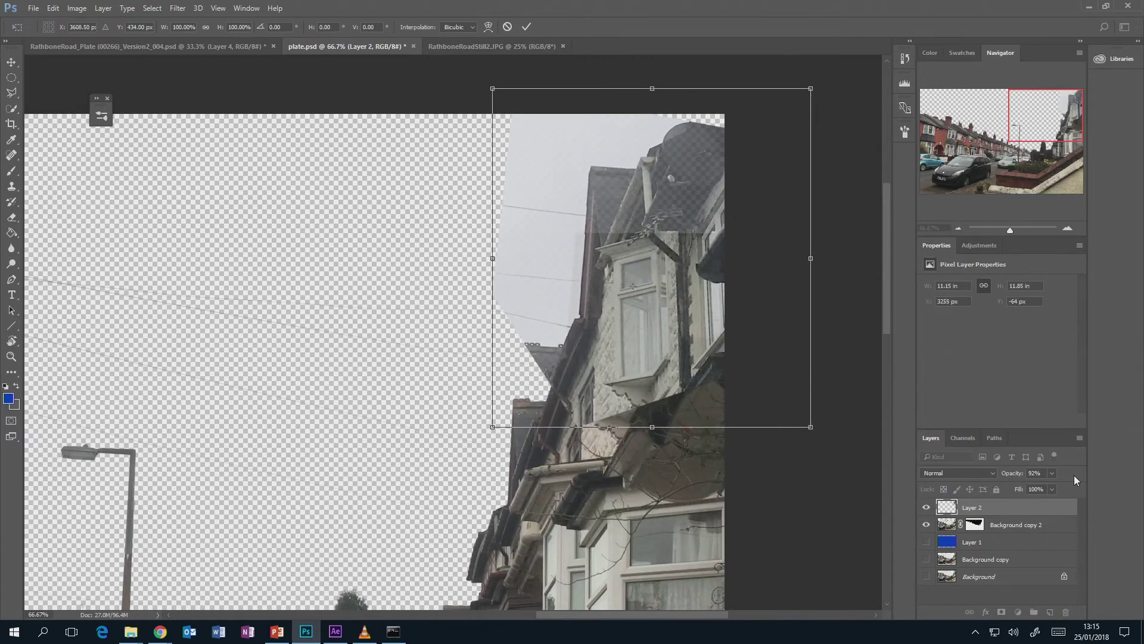
{"action": "left_click_drag", "start_coordinate": [1031, 487], "coordinate": [1030, 488]}
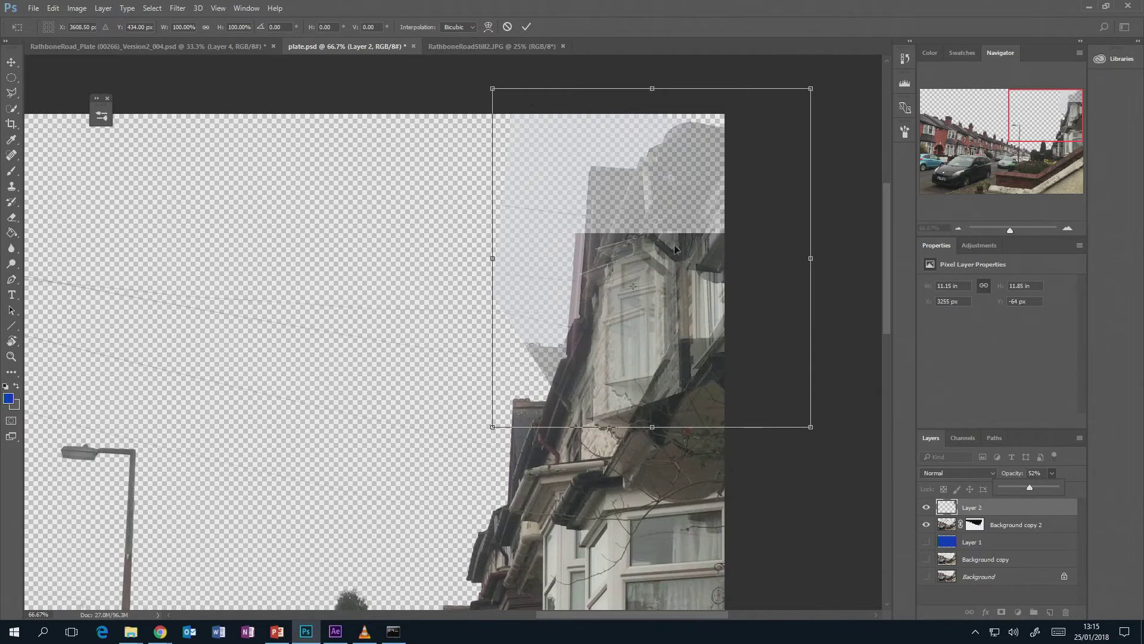
{"action": "mouse_move", "coordinate": [700, 276]}
{"action": "left_mouse_down"}
{"action": "mouse_move", "coordinate": [687, 279]}
{"action": "mouse_move", "coordinate": [691, 268]}
{"action": "mouse_move", "coordinate": [691, 284]}
{"action": "left_mouse_up"}
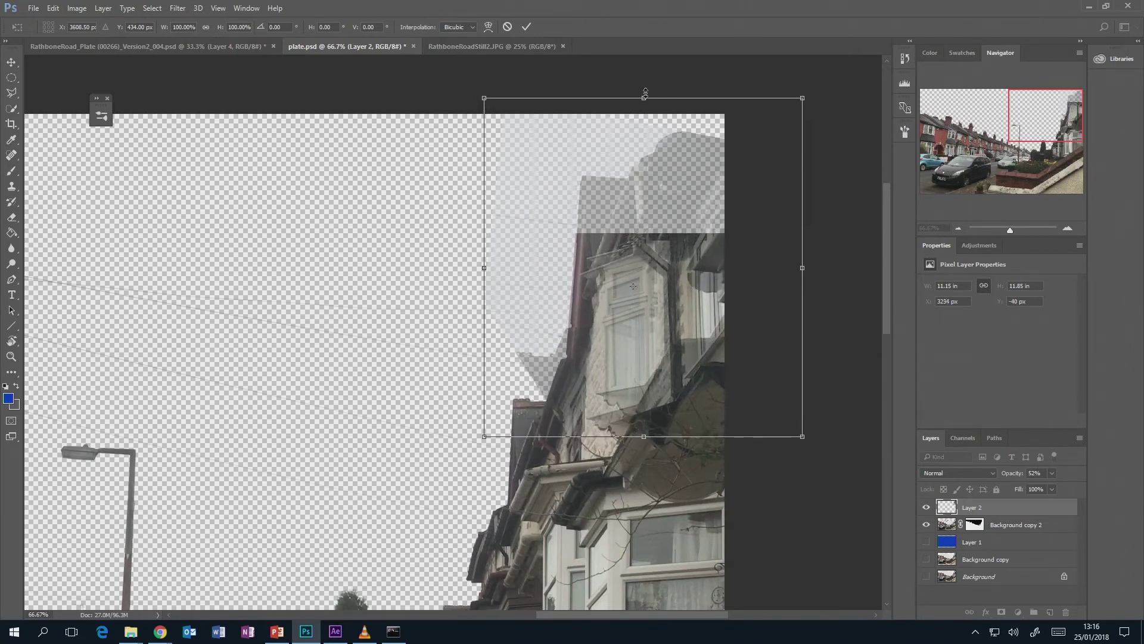
Step: Scale the house patch's height to 95.31%, nudge it into line with the plate and restore its opacity to 100%
{"action": "left_click_drag", "start_coordinate": [644, 98], "coordinate": [643, 110]}
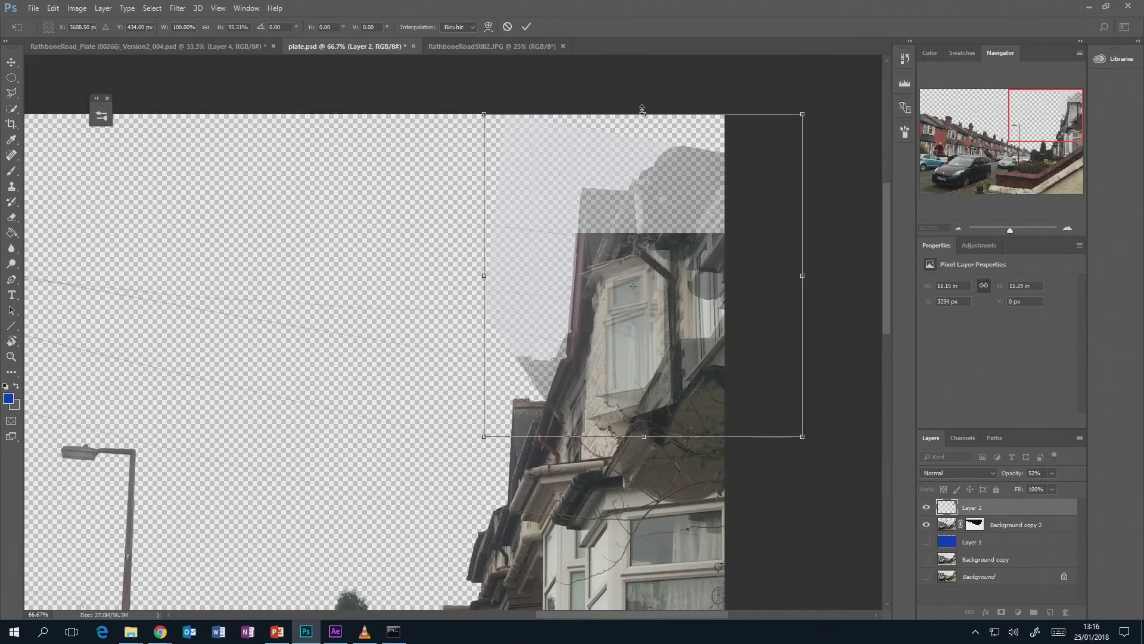
{"action": "left_click_drag", "start_coordinate": [651, 162], "coordinate": [651, 164]}
{"action": "key", "text": "Return"}
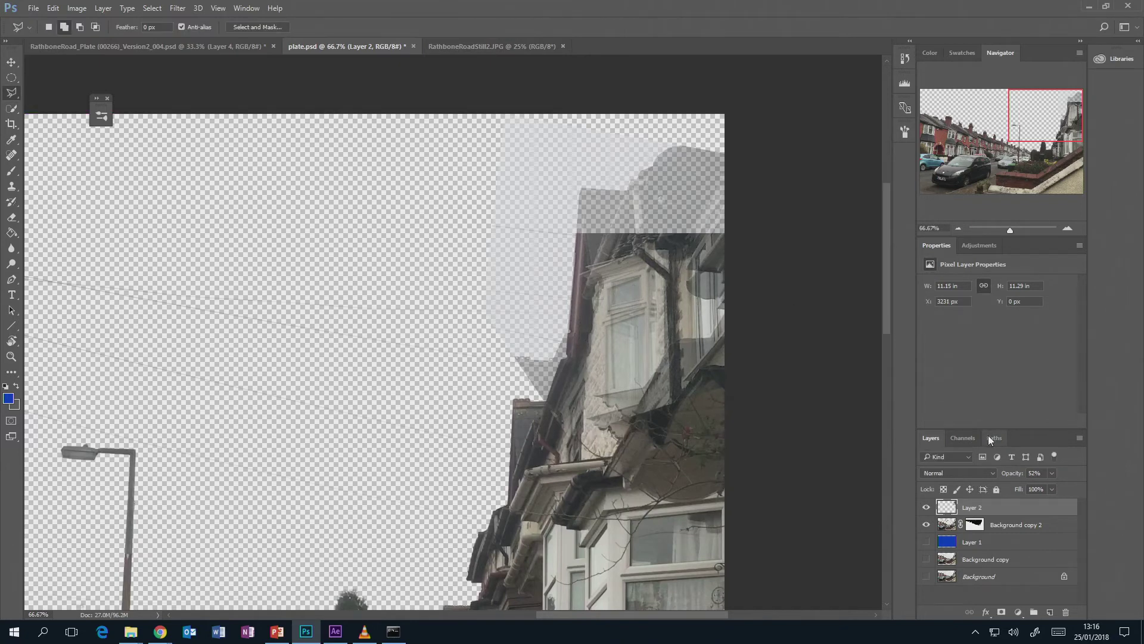
{"action": "left_click_drag", "start_coordinate": [1061, 487], "coordinate": [1080, 487]}
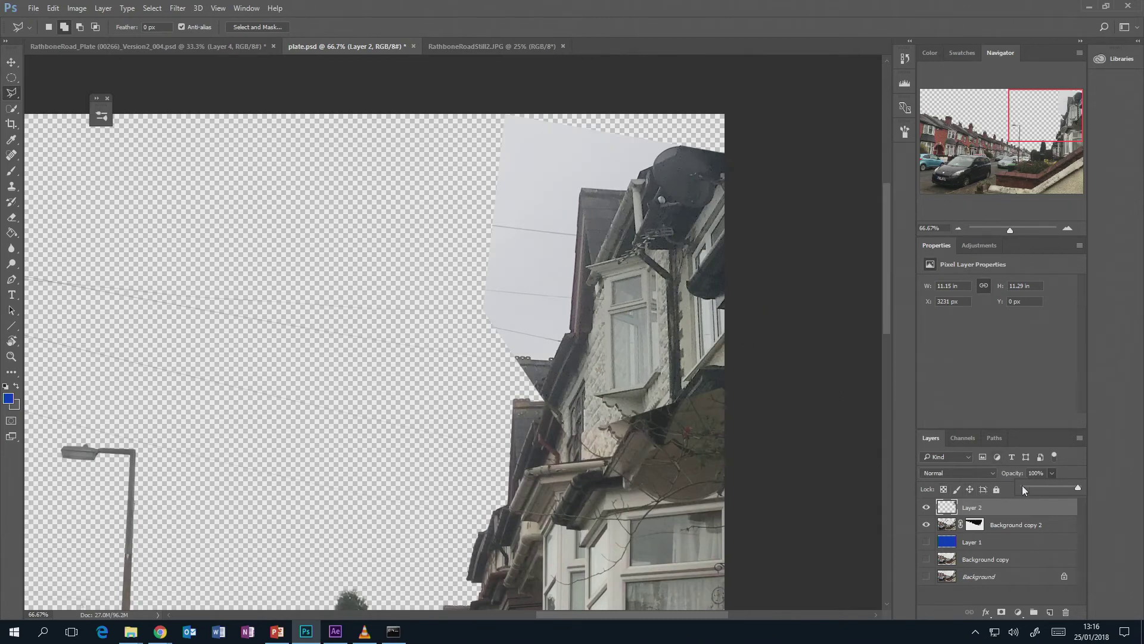
Step: Set the patch's opacity to 47% and mask it to a rectangle covering only the area around and above the plate's cut-off roof
{"action": "left_click_drag", "start_coordinate": [1057, 487], "coordinate": [1047, 488]}
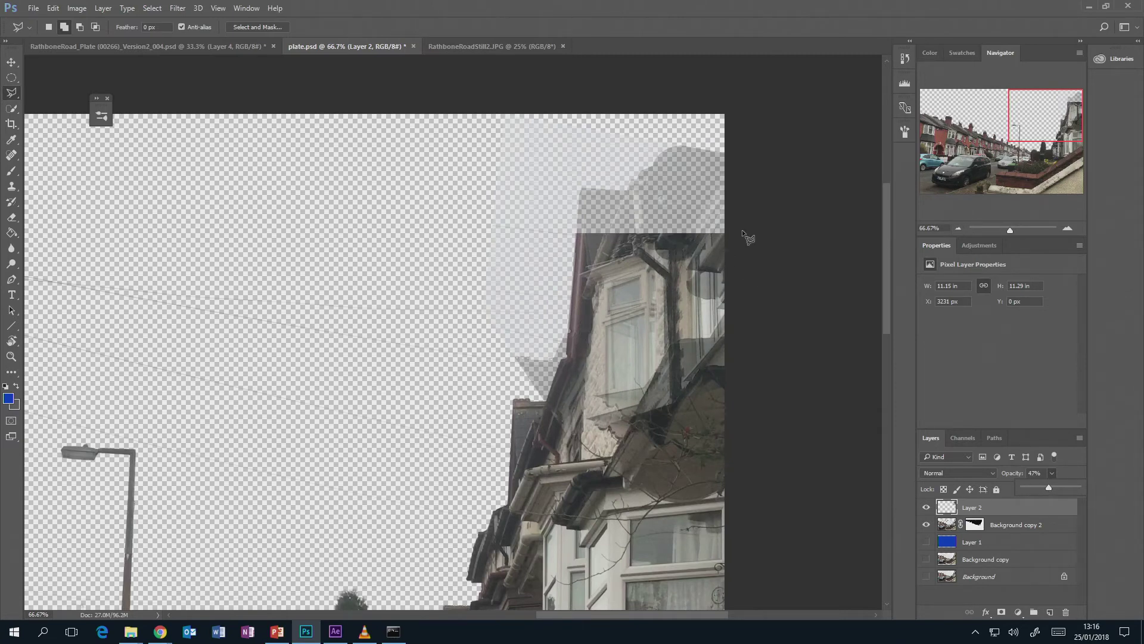
{"action": "right_click", "coordinate": [11, 78]}
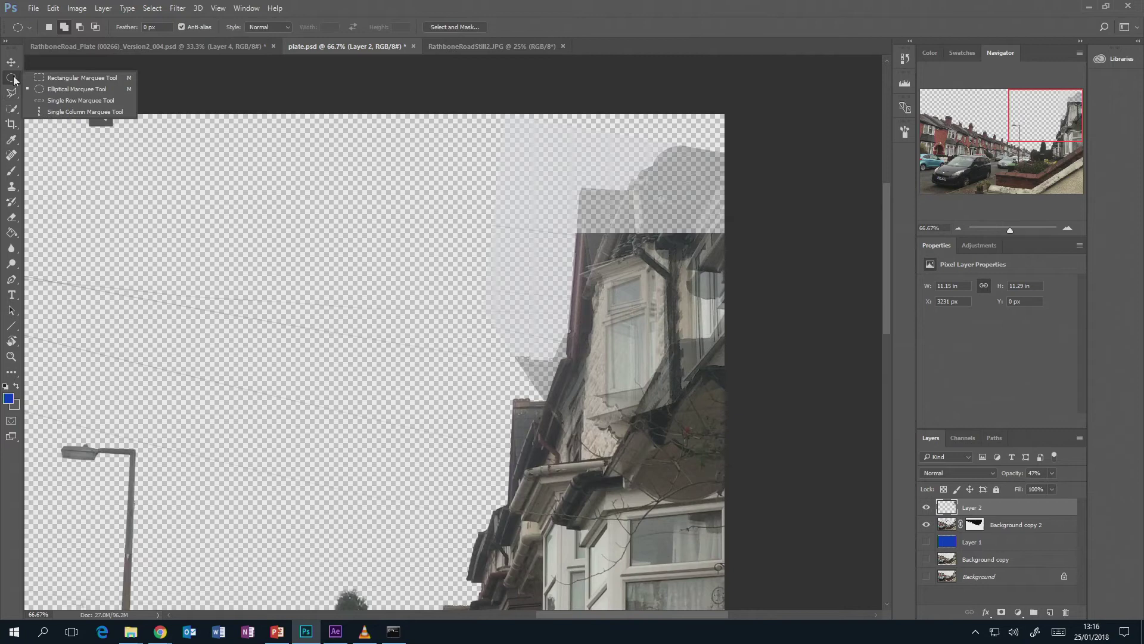
{"action": "left_click", "coordinate": [60, 76]}
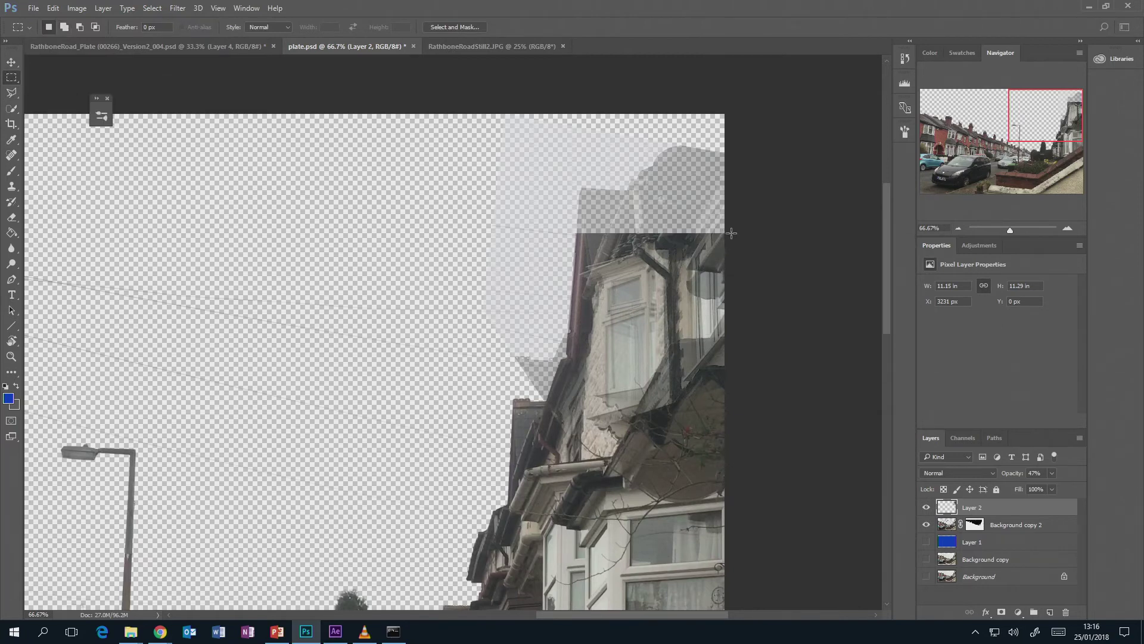
{"action": "left_click_drag", "start_coordinate": [724, 233], "coordinate": [441, 266]}
{"action": "left_click_drag", "start_coordinate": [724, 114], "coordinate": [454, 260]}
{"action": "left_click", "coordinate": [1003, 613]}
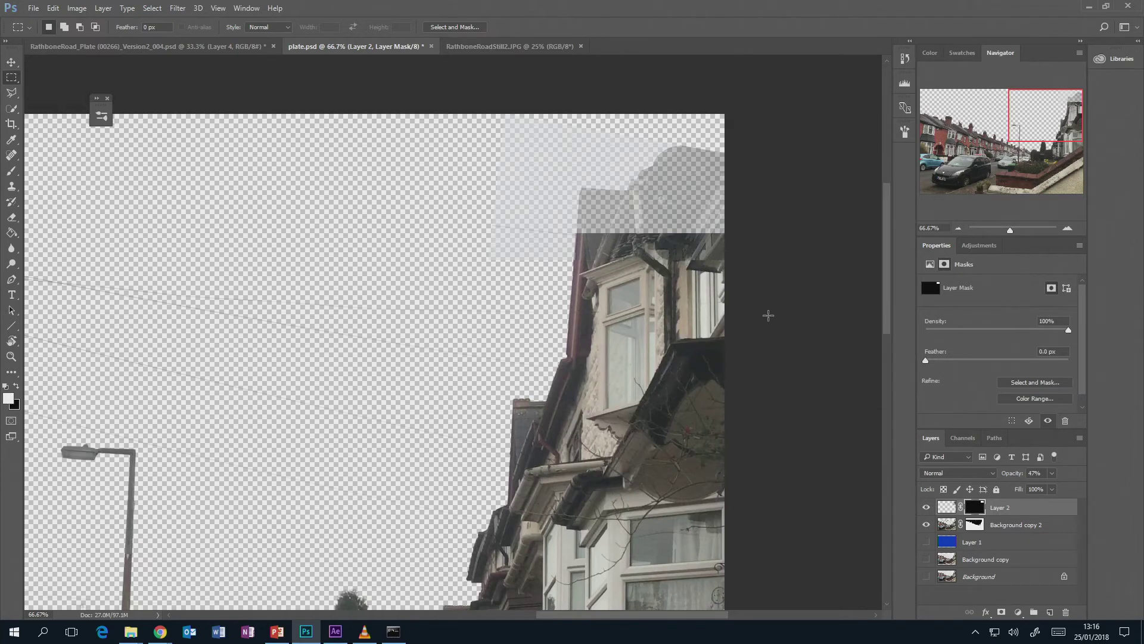
Step: Inspect Layer 2's mask on its own and switch between the layer's image and its mask
{"action": "left_click", "coordinate": [975, 512], "text": "alt"}
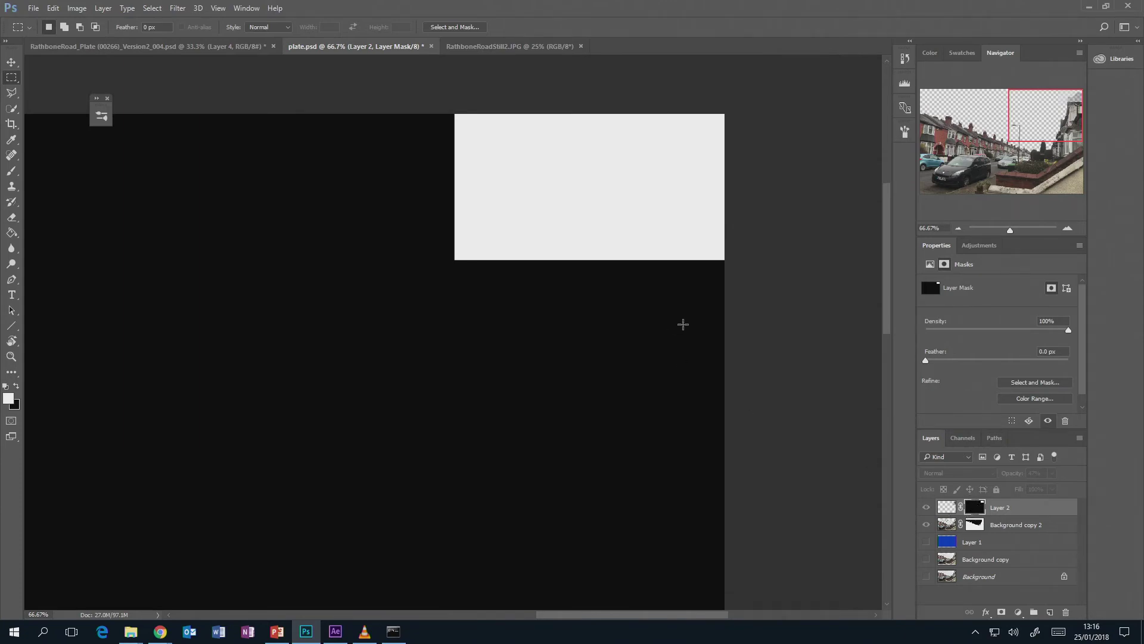
{"action": "left_click", "coordinate": [947, 507]}
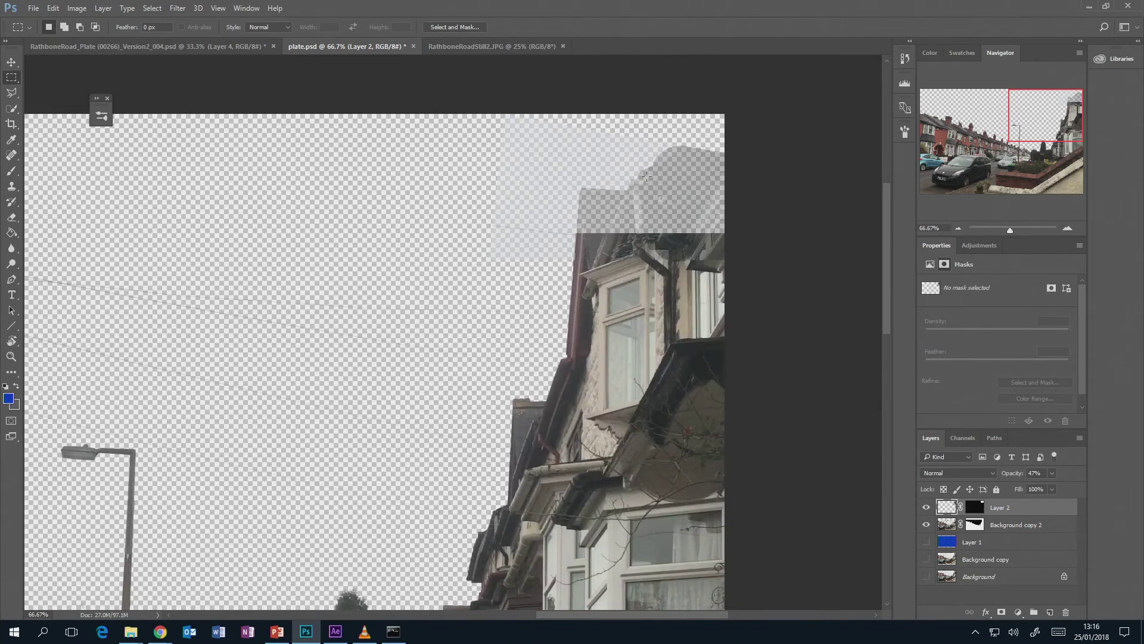
{"action": "left_click", "coordinate": [980, 508]}
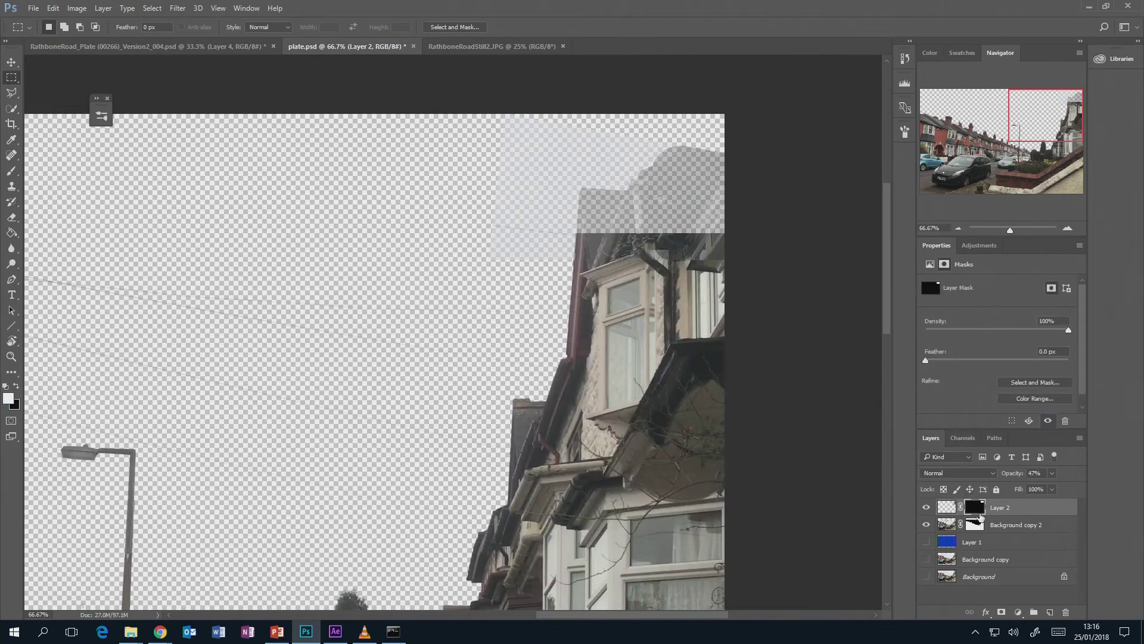
Step: Make Layer 2's image active instead of its mask and restore the layer's opacity to 100%
{"action": "left_click", "coordinate": [948, 508]}
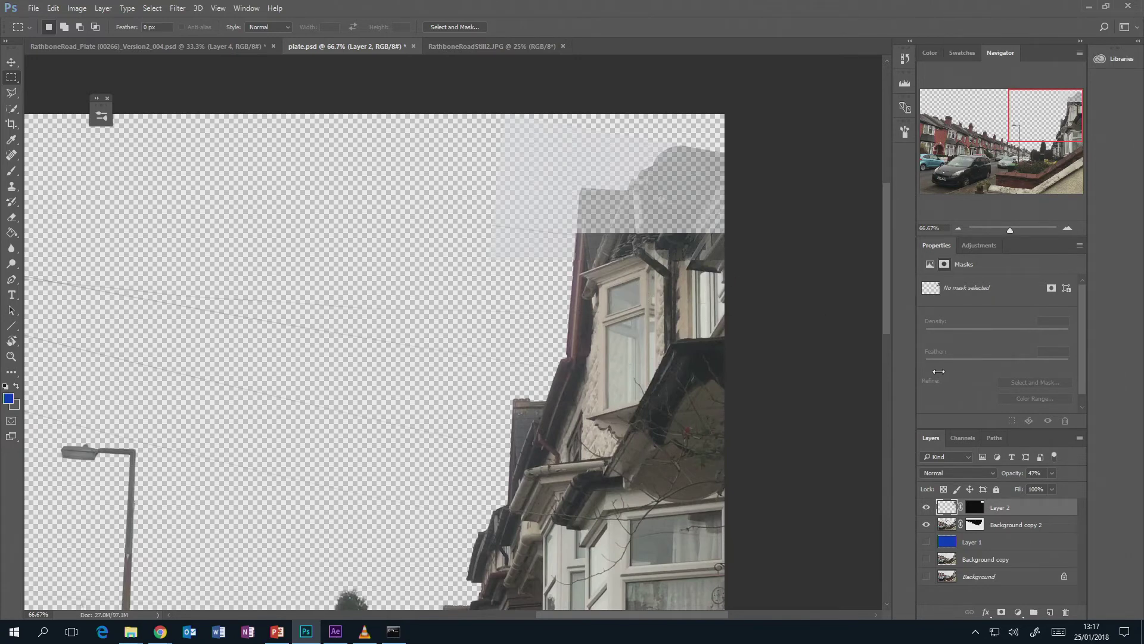
{"action": "left_click", "coordinate": [1052, 473]}
{"action": "left_click_drag", "start_coordinate": [1052, 490], "coordinate": [1096, 489]}
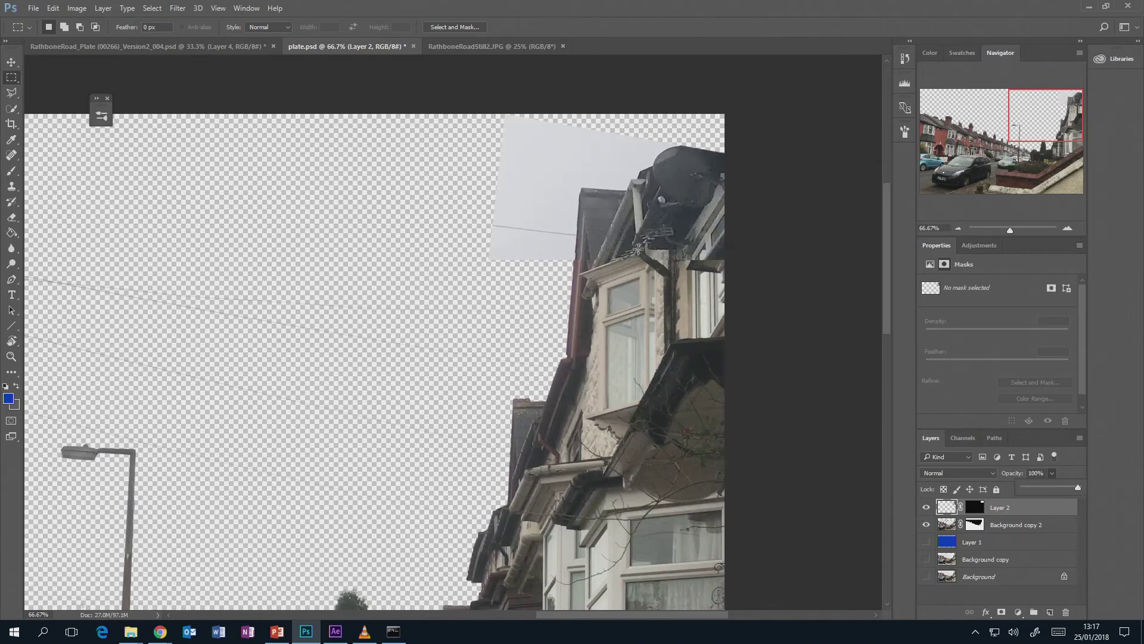
Step: Outline the sky beside the patch's gable and roof with the Polygonal Lasso, delete it and deselect
{"action": "left_click", "coordinate": [12, 92]}
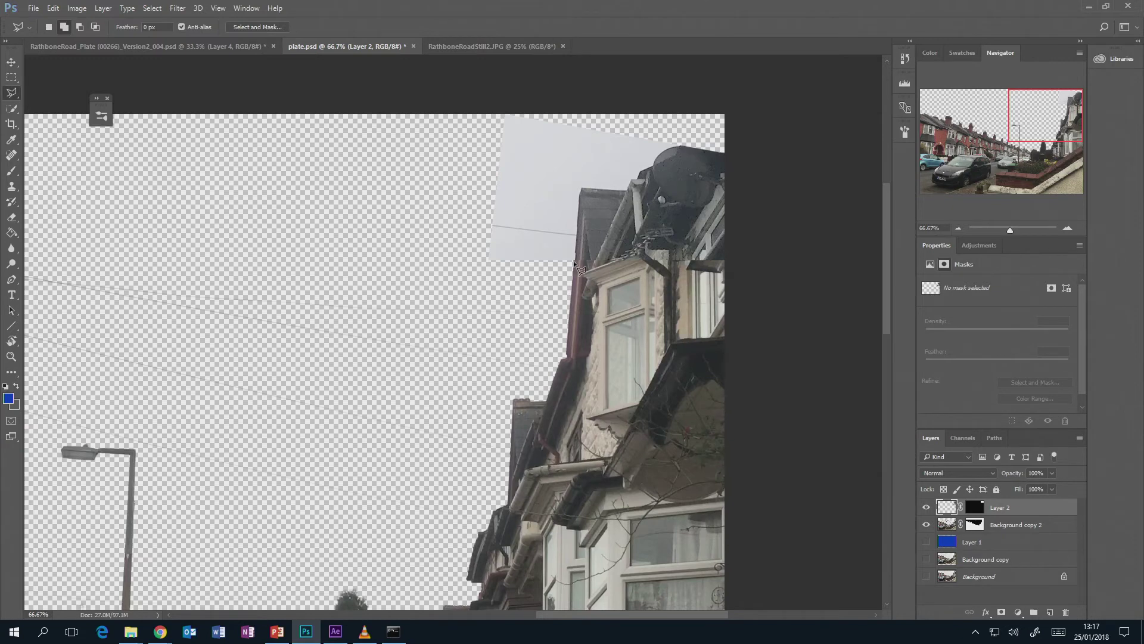
{"action": "left_click", "coordinate": [581, 190]}
{"action": "left_click", "coordinate": [628, 189]}
{"action": "left_click", "coordinate": [642, 170]}
{"action": "left_click", "coordinate": [654, 167]}
{"action": "left_click", "coordinate": [660, 156]}
{"action": "left_click", "coordinate": [670, 148]}
{"action": "left_click", "coordinate": [686, 147]}
{"action": "left_click", "coordinate": [685, 104]}
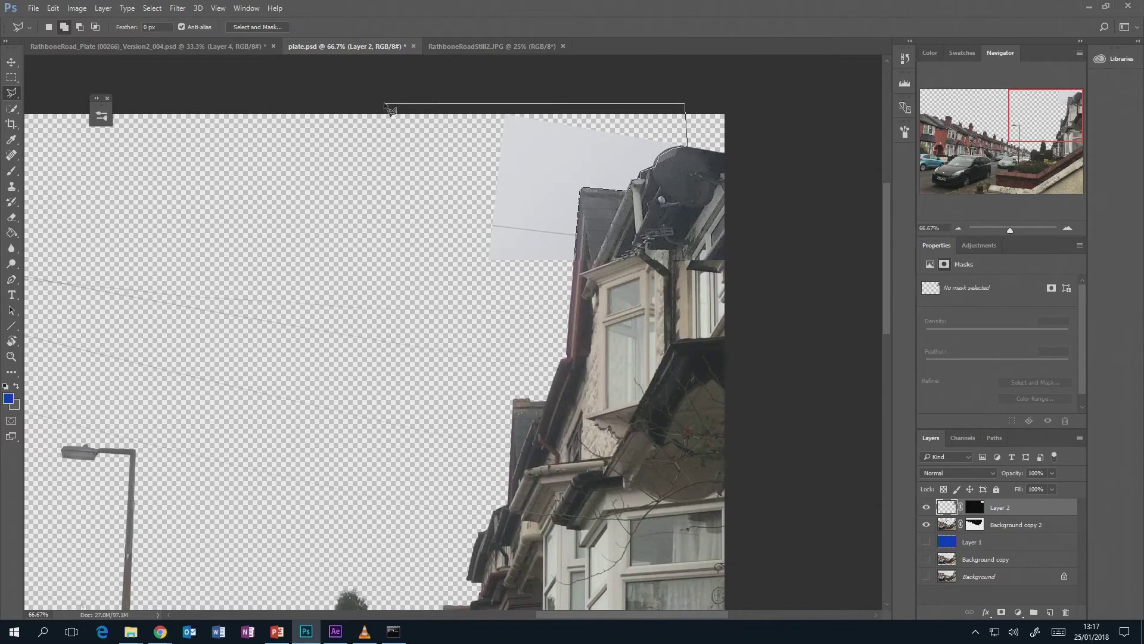
{"action": "left_click", "coordinate": [439, 102]}
{"action": "left_click", "coordinate": [453, 263]}
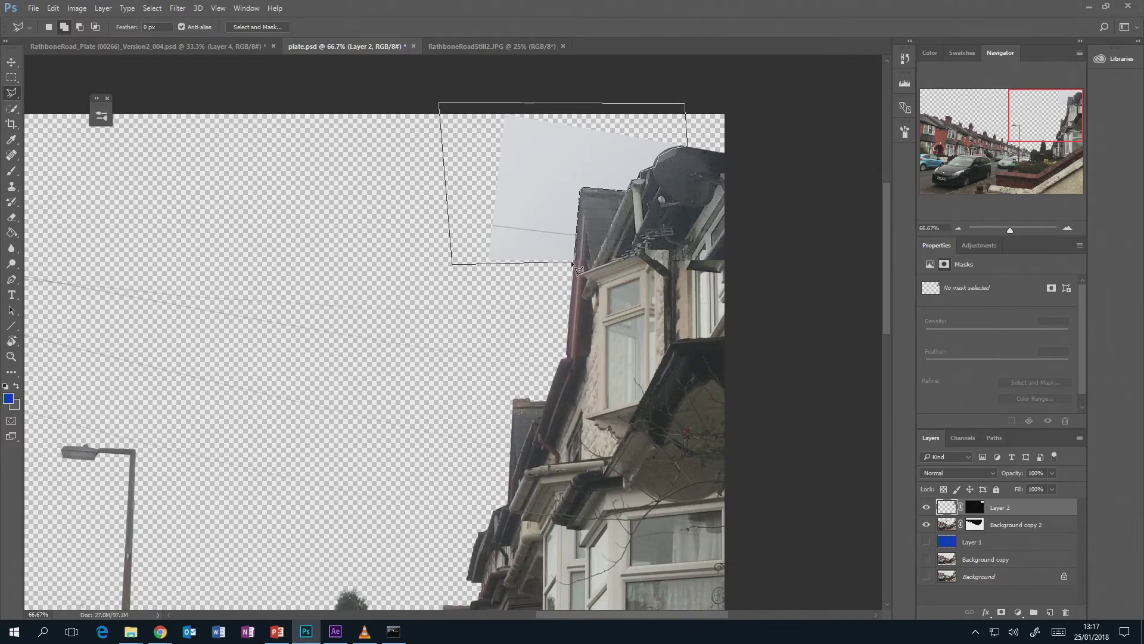
{"action": "left_click", "coordinate": [573, 261]}
{"action": "key", "text": "Delete"}
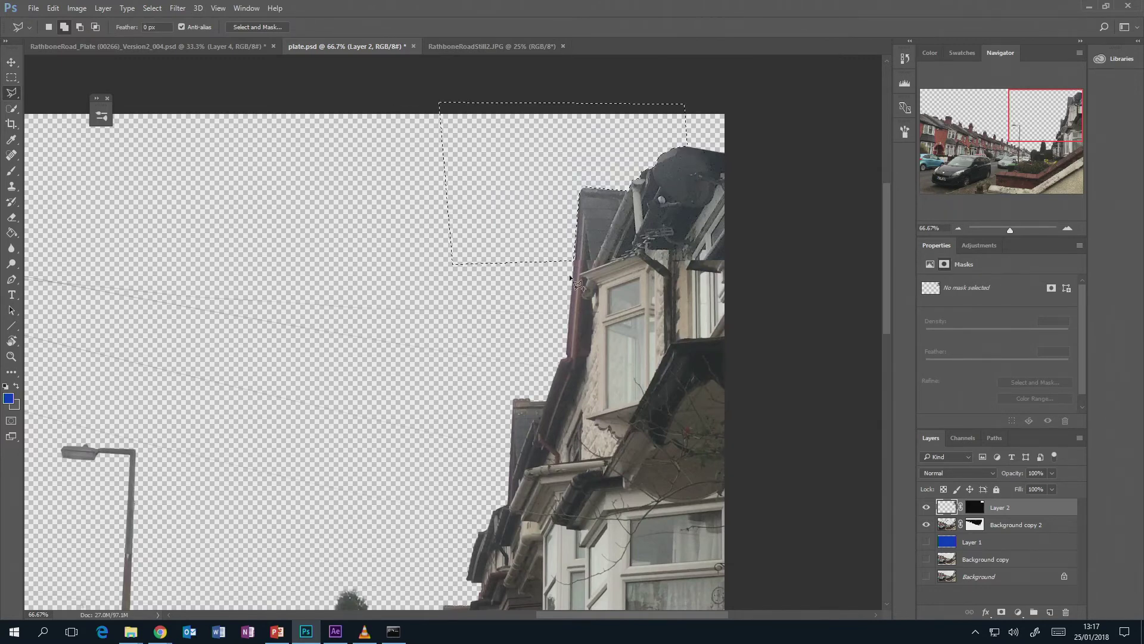
{"action": "key", "text": "ctrl+d"}
Step: Examine the extended house in the full plate at 25%, and its patched roof and bay window up close at 100%
{"action": "left_click", "coordinate": [958, 229]}
{"action": "left_click", "coordinate": [958, 229]}
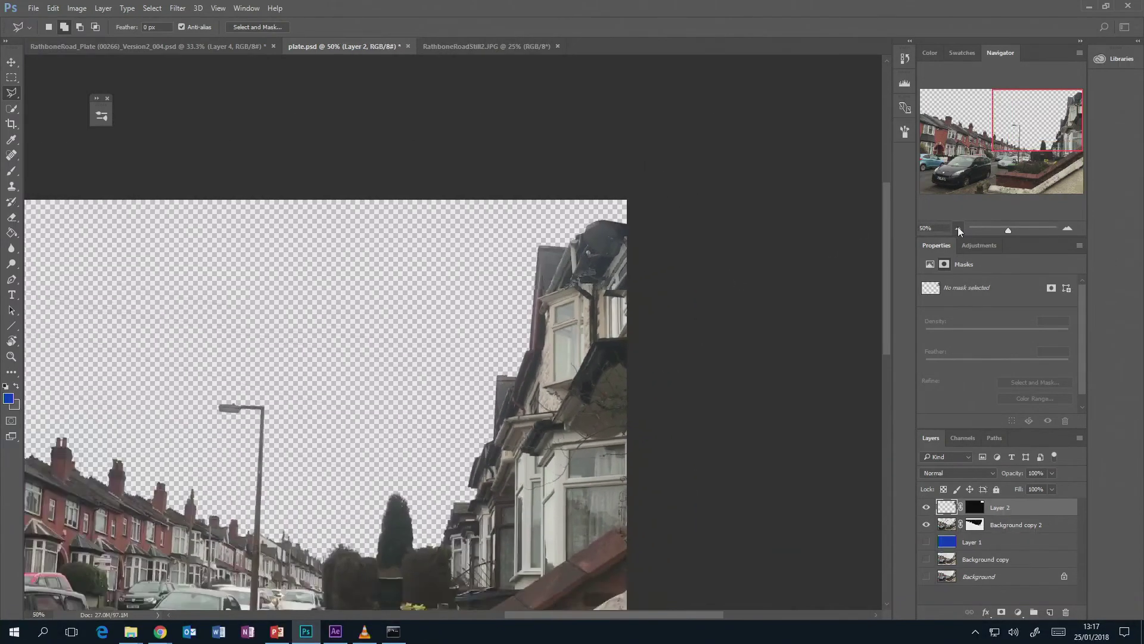
{"action": "left_click", "coordinate": [958, 229]}
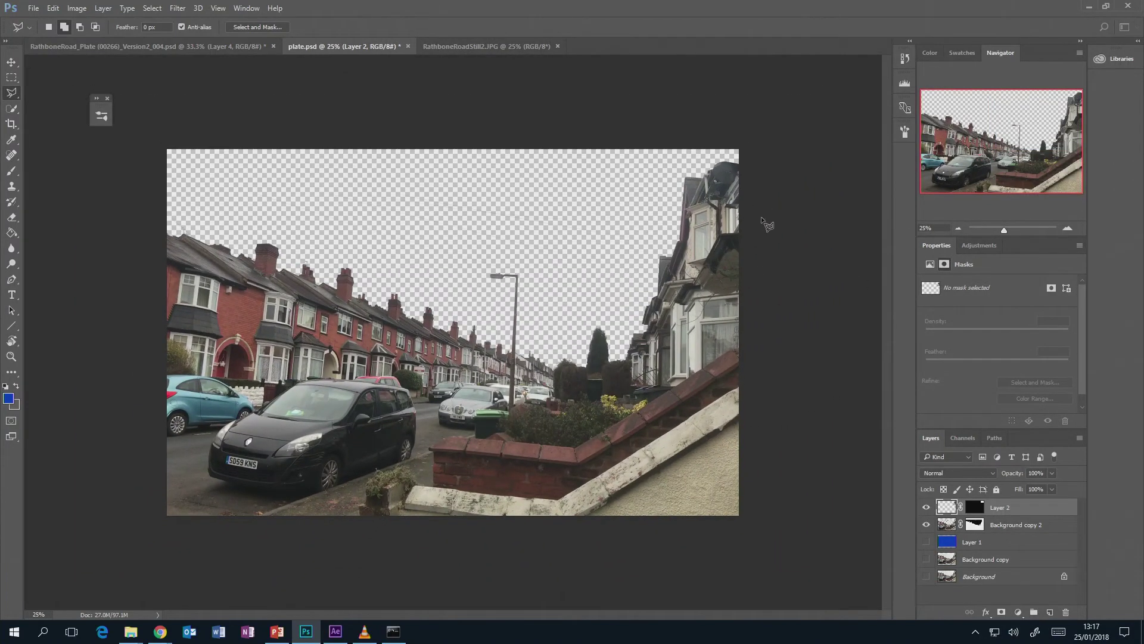
{"action": "left_click", "coordinate": [1069, 230]}
{"action": "left_click", "coordinate": [1069, 229]}
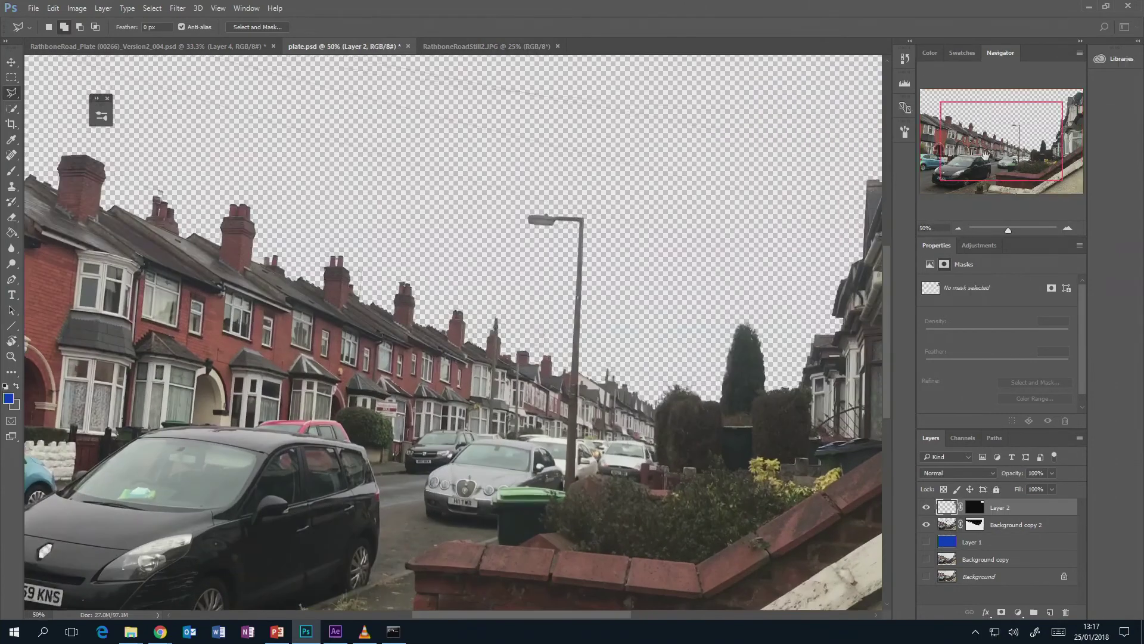
{"action": "left_click", "coordinate": [1070, 229]}
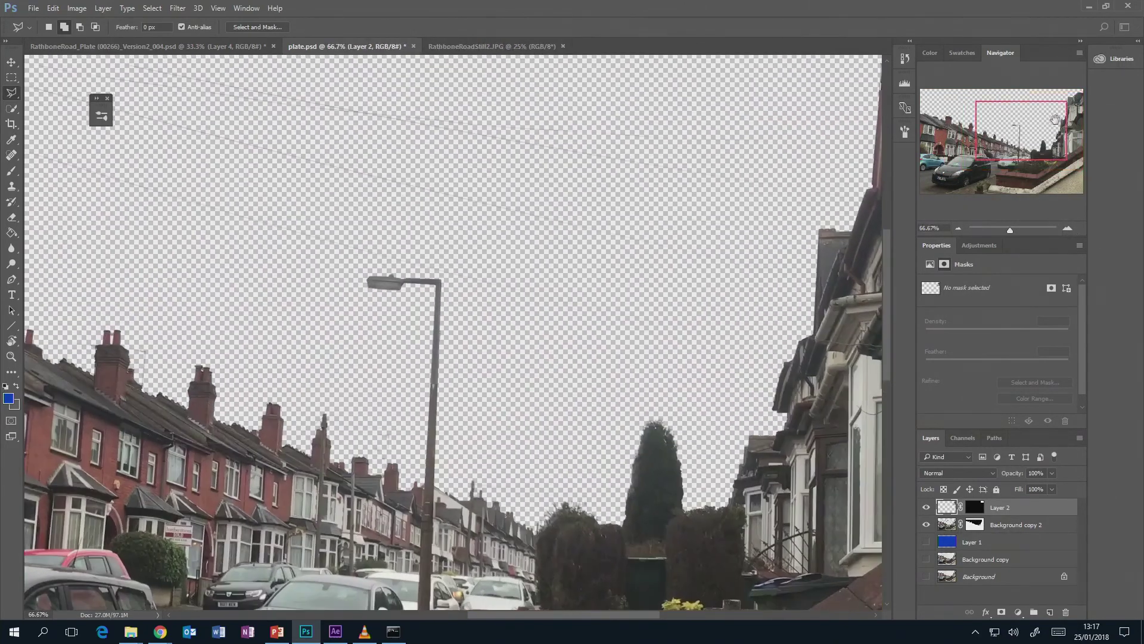
{"action": "left_click_drag", "start_coordinate": [1031, 143], "coordinate": [1051, 114]}
{"action": "left_click", "coordinate": [1069, 229]}
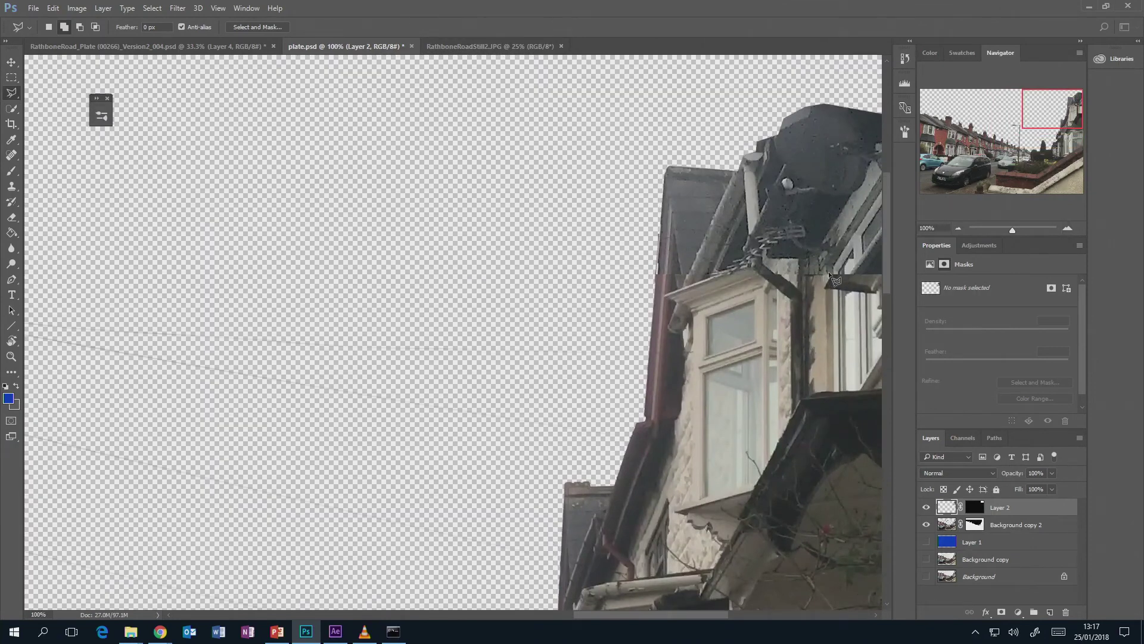
Step: Switch back and forth between Layer 2's mask and its image to compare which one is active
{"action": "left_click", "coordinate": [974, 507]}
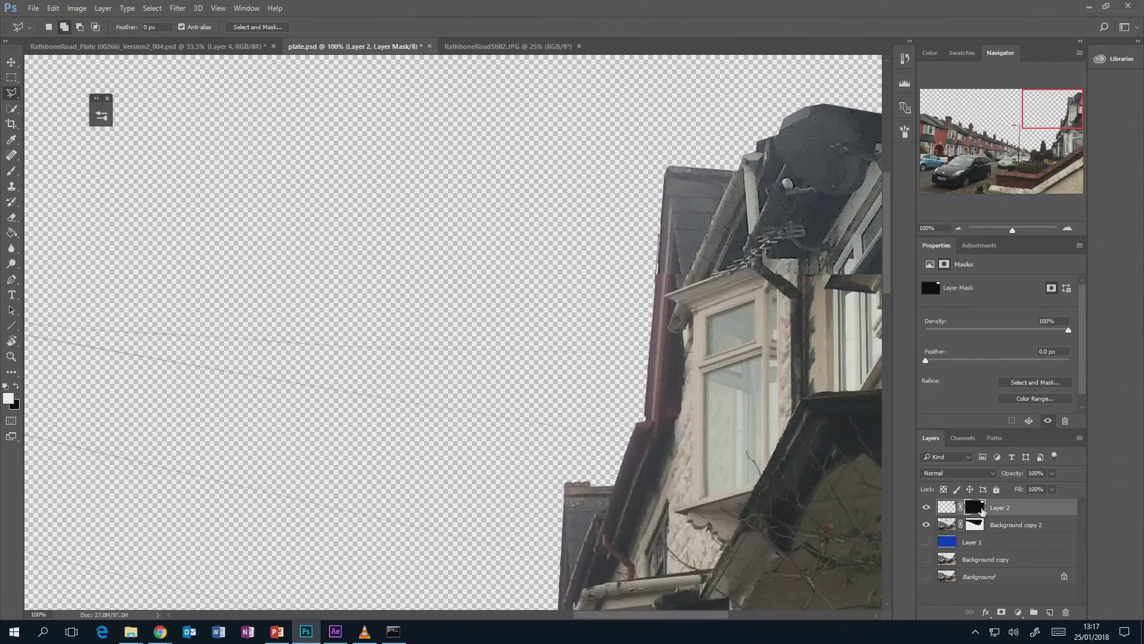
{"action": "left_click", "coordinate": [946, 512]}
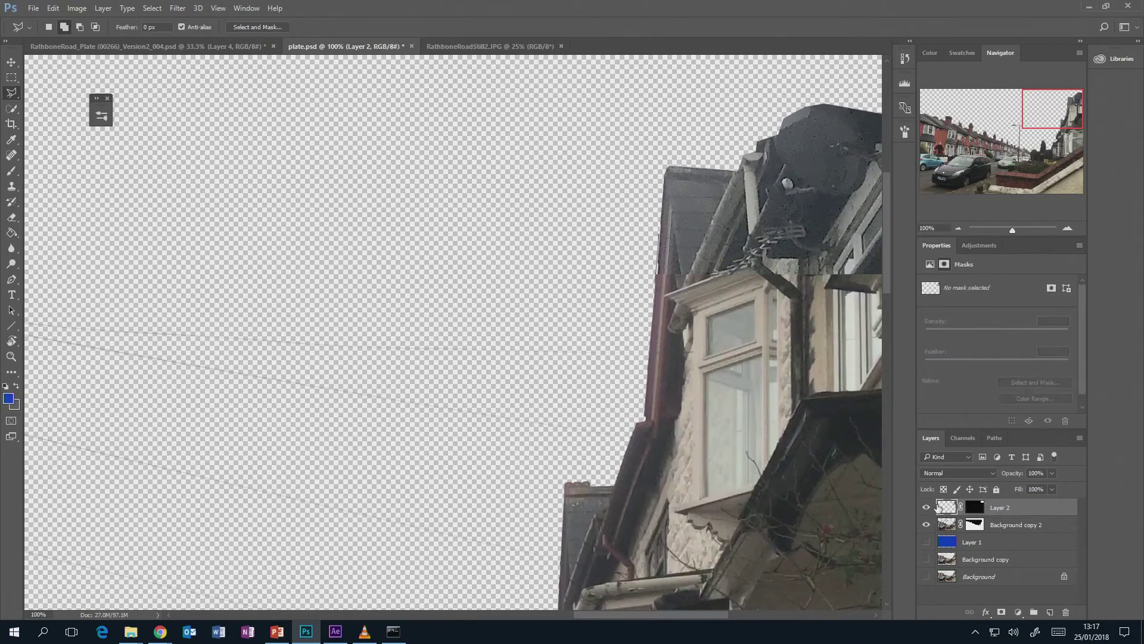
{"action": "left_click", "coordinate": [976, 507]}
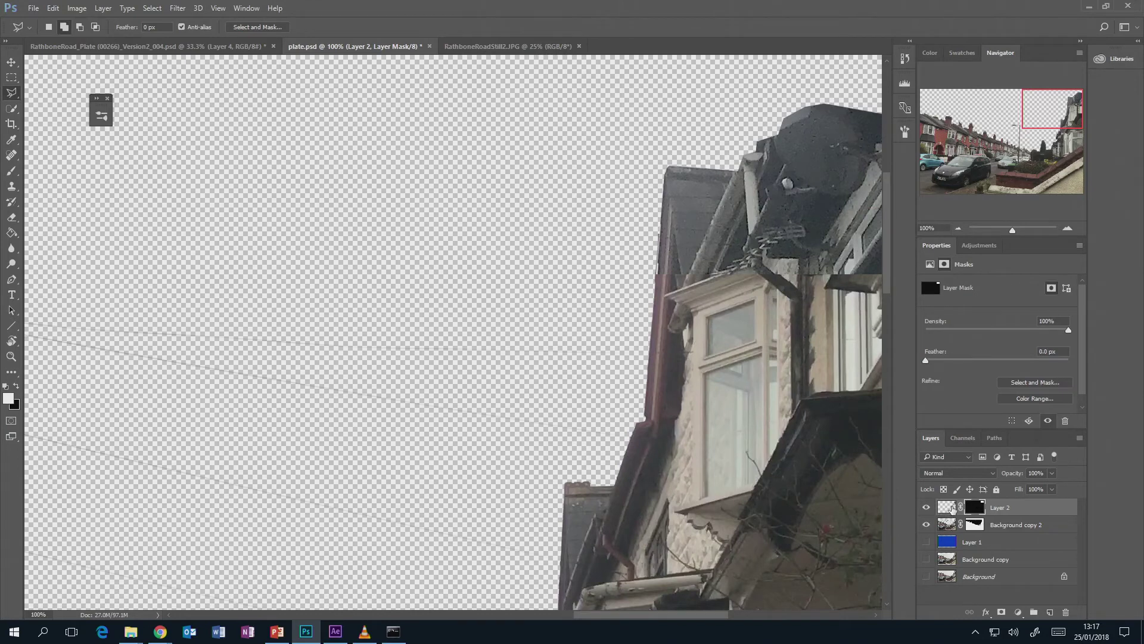
{"action": "left_click", "coordinate": [949, 510]}
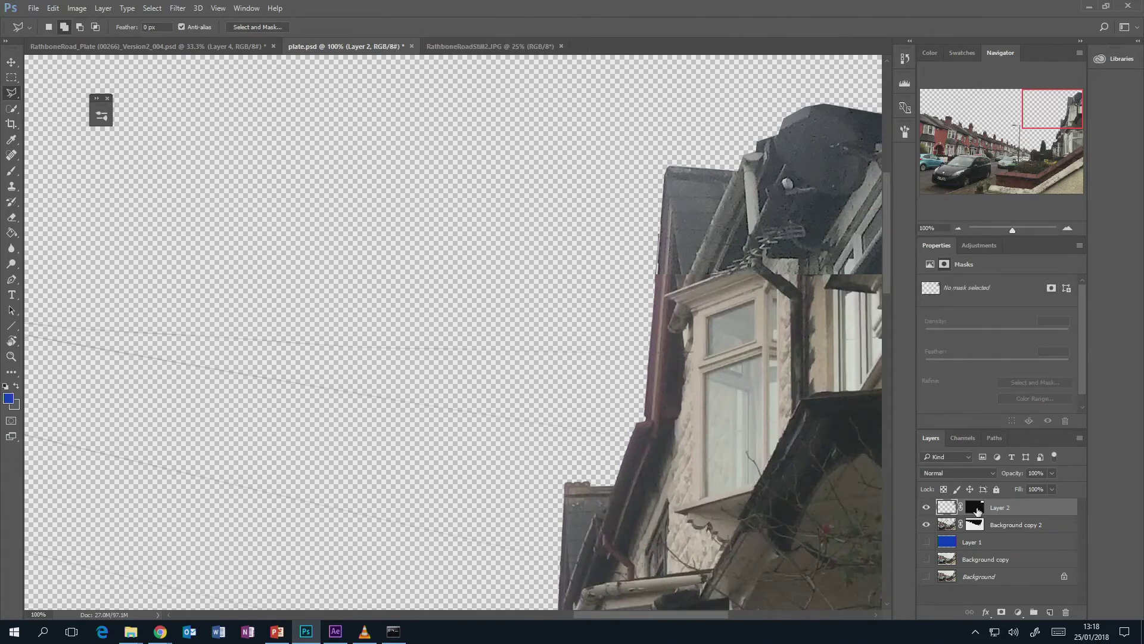
Step: Make Layer 2's mask active and set up the Gradient tool with the Black, White preset
{"action": "left_click", "coordinate": [981, 506]}
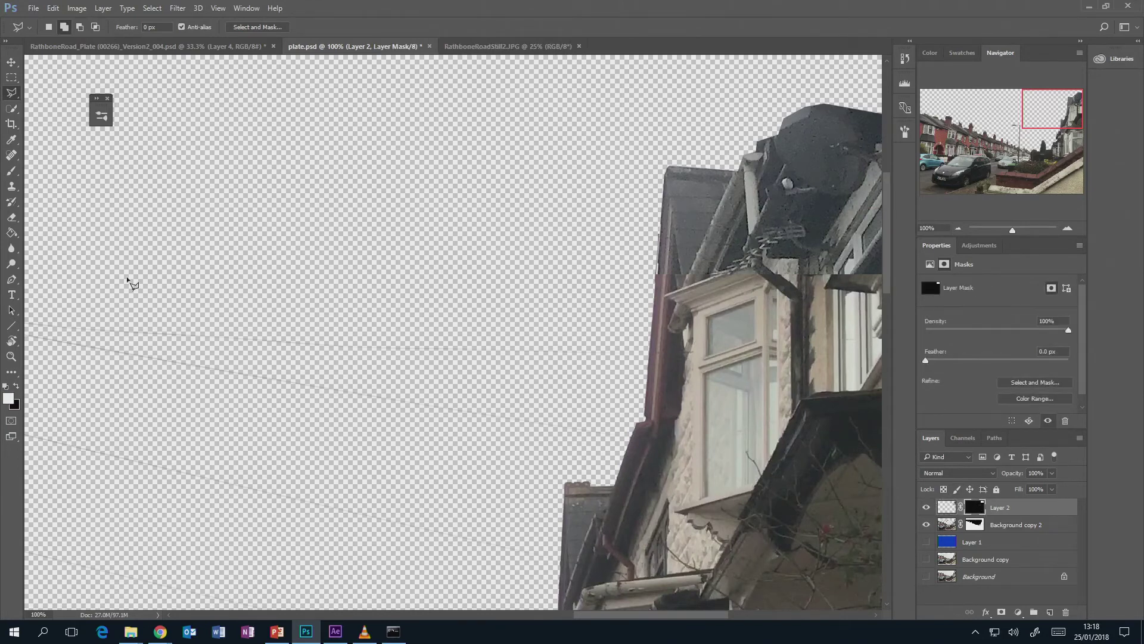
{"action": "left_click", "coordinate": [12, 233]}
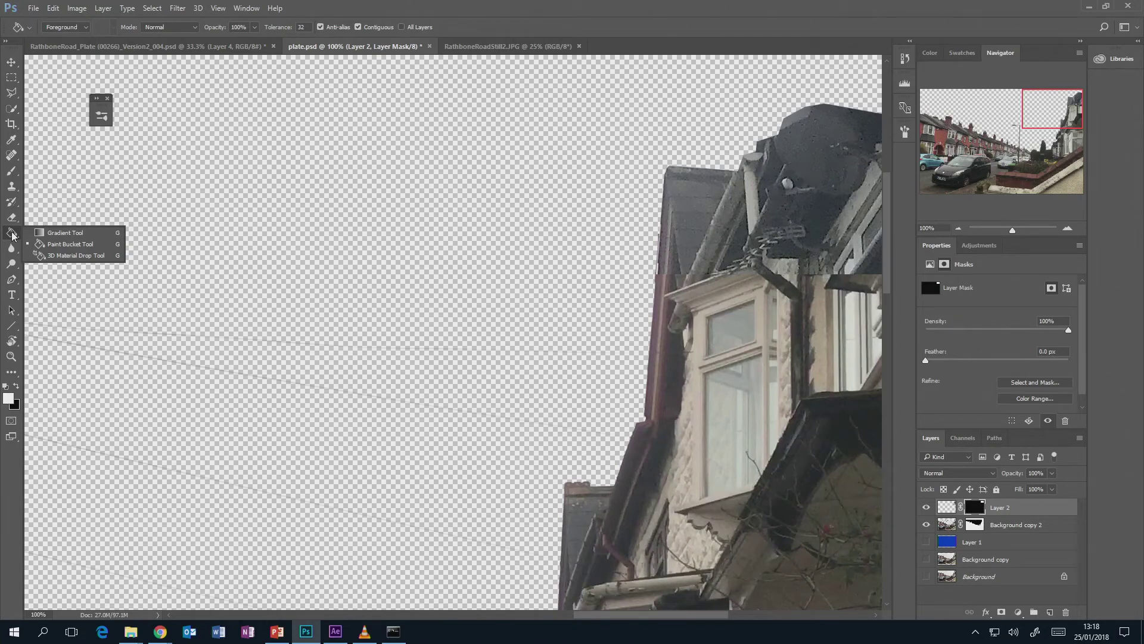
{"action": "left_click", "coordinate": [64, 233]}
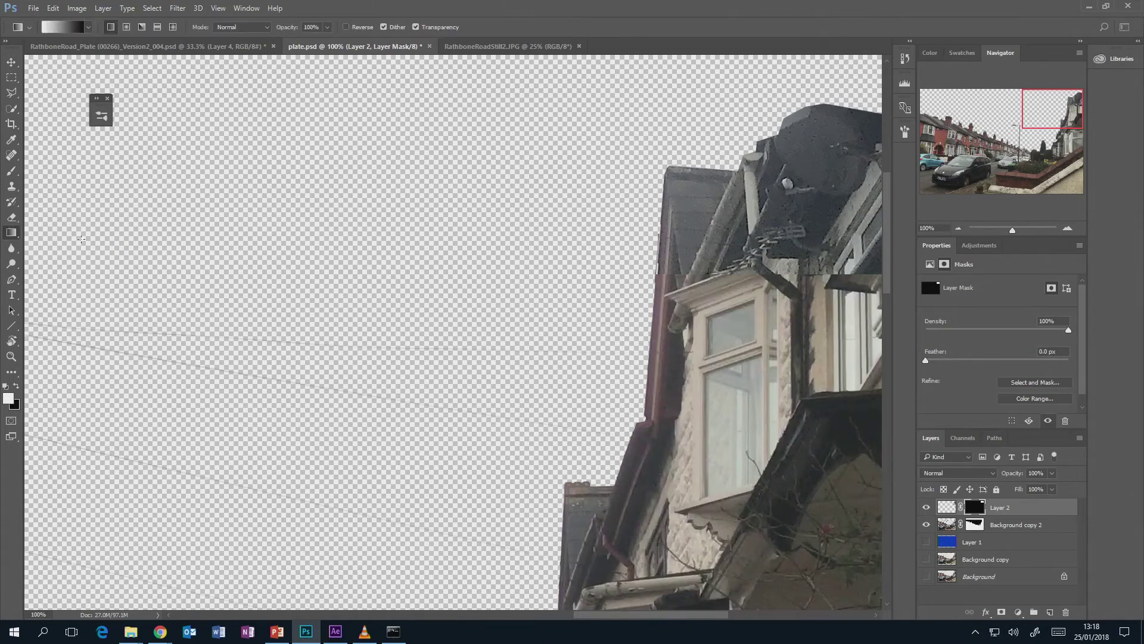
{"action": "left_click", "coordinate": [64, 27]}
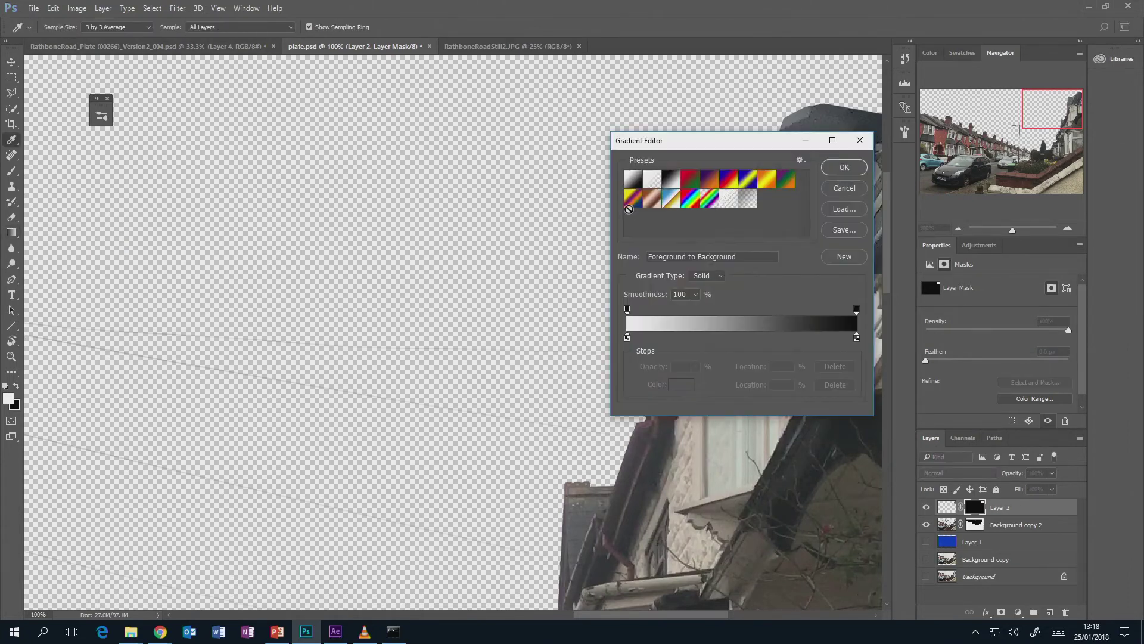
{"action": "left_click", "coordinate": [665, 186]}
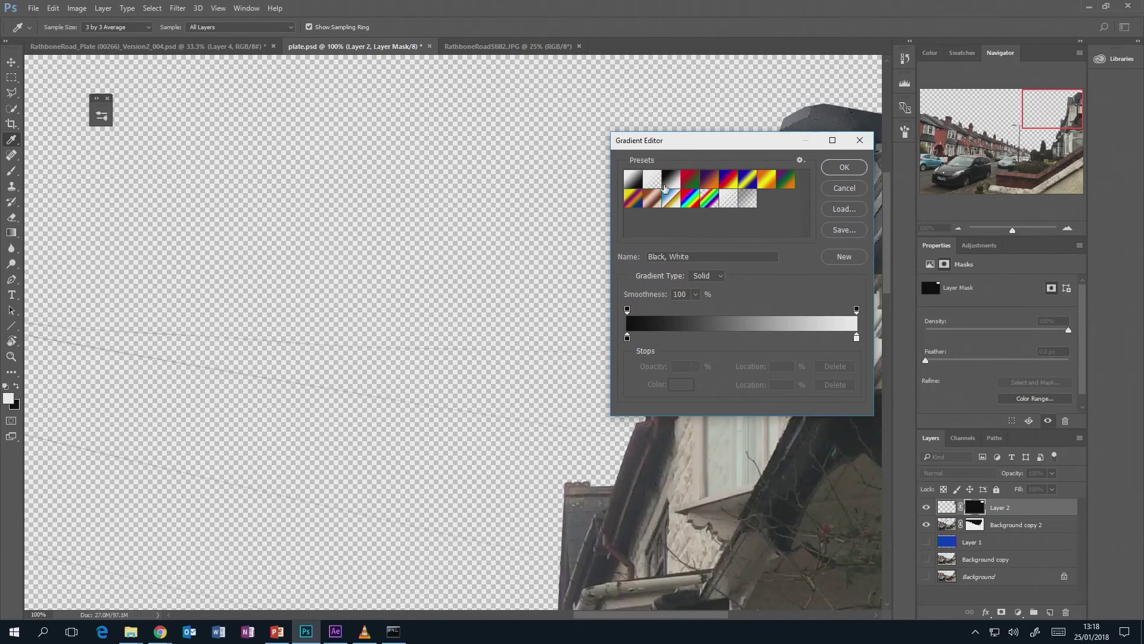
{"action": "left_click", "coordinate": [844, 167]}
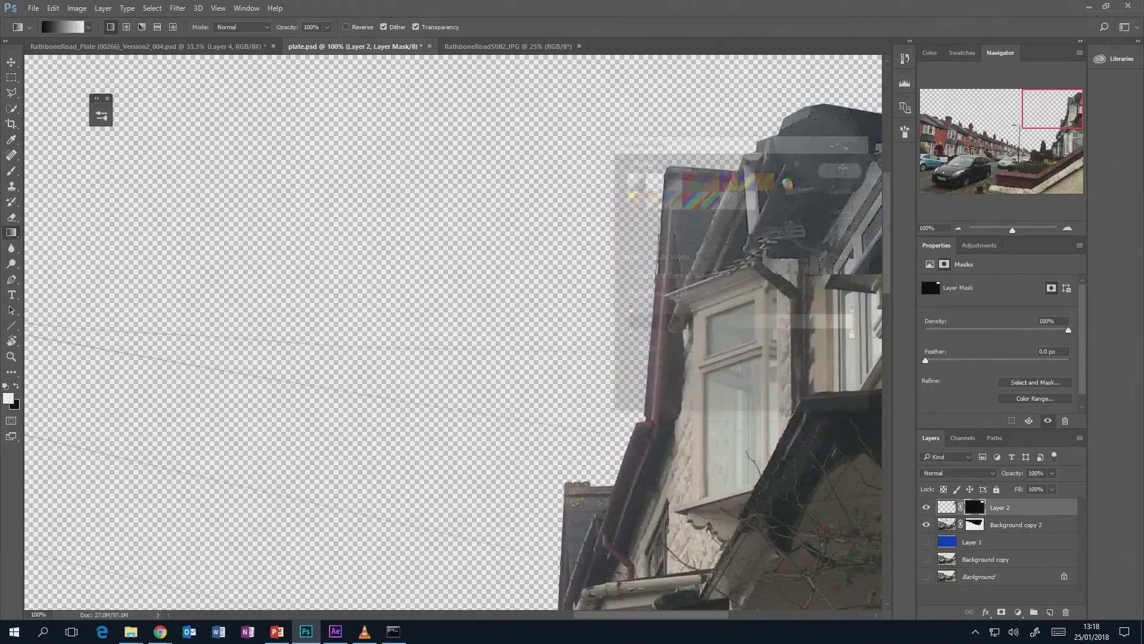
Step: Try fading the lower edge of Layer 2's mask with gradients in Linear Dodge (Add) mode, undoing each attempt
{"action": "left_click", "coordinate": [267, 27]}
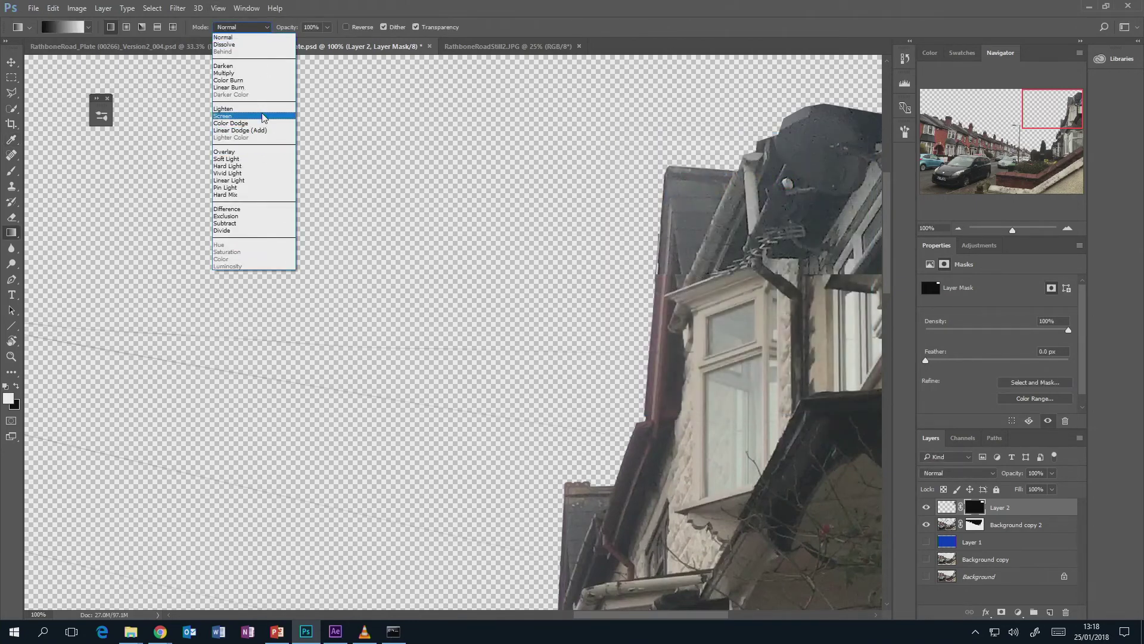
{"action": "left_click", "coordinate": [263, 37]}
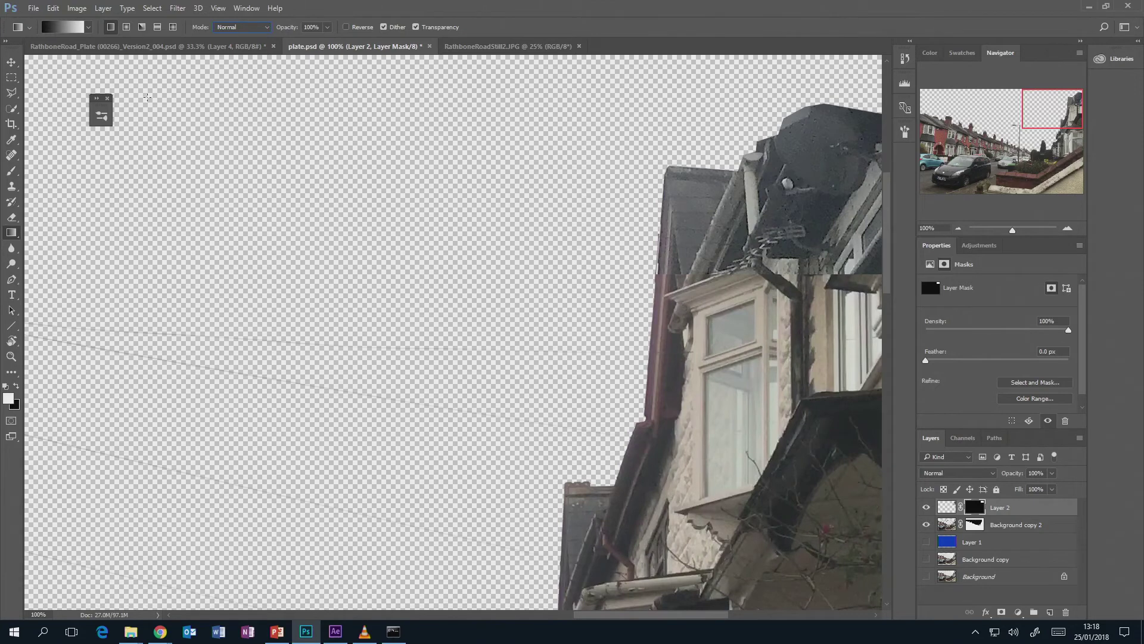
{"action": "left_click", "coordinate": [266, 32]}
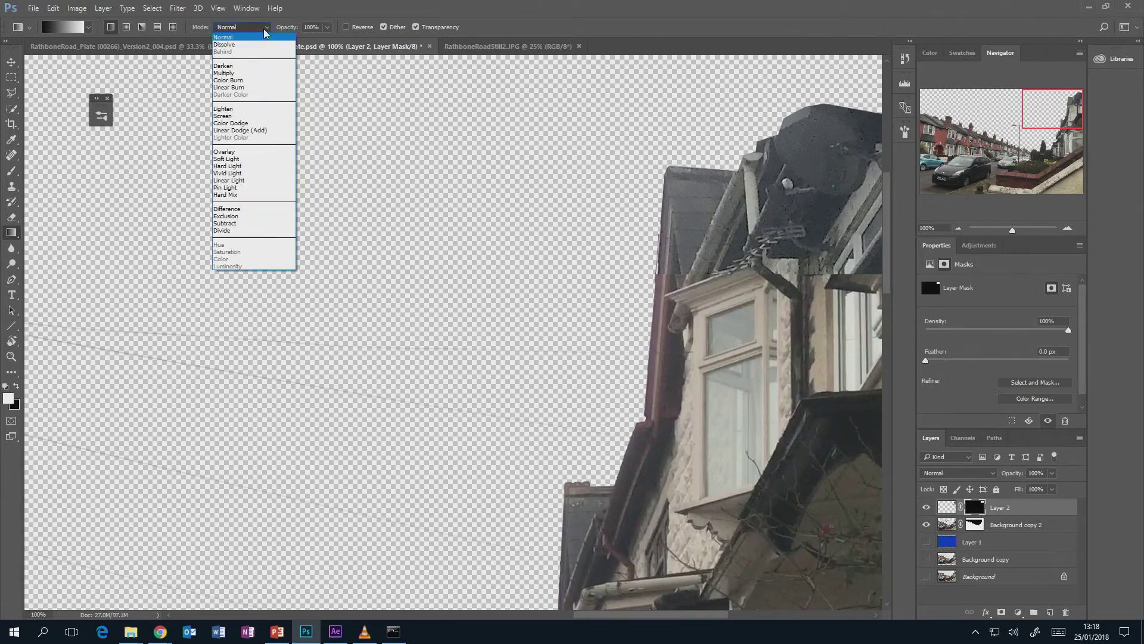
{"action": "left_click", "coordinate": [269, 130]}
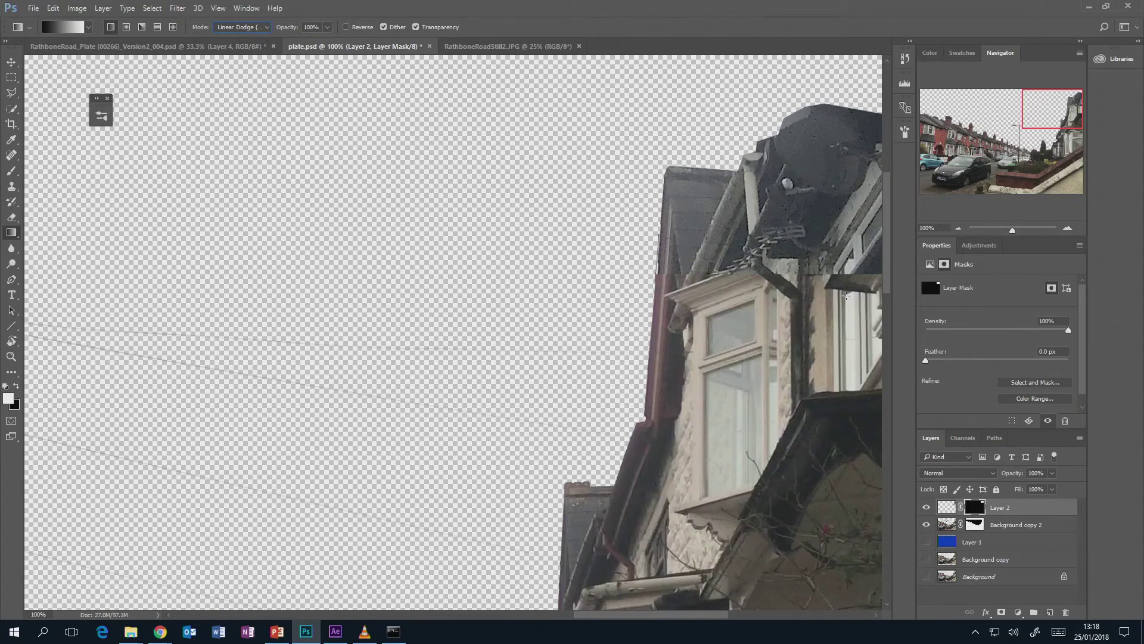
{"action": "mouse_move", "coordinate": [845, 297]}
{"action": "left_mouse_down"}
{"action": "mouse_move", "coordinate": [844, 244]}
{"action": "mouse_move", "coordinate": [843, 321]}
{"action": "left_mouse_up"}
{"action": "key", "text": "ctrl+z"}
{"action": "left_click_drag", "start_coordinate": [842, 264], "coordinate": [842, 292]}
{"action": "key", "text": "ctrl+z"}
Step: Fade the mask's lower edge at the roof seam with a short vertical gradient in Multiply mode and view the mask on its own
{"action": "left_click", "coordinate": [241, 27]}
{"action": "left_click", "coordinate": [248, 64]}
{"action": "left_click_drag", "start_coordinate": [834, 251], "coordinate": [840, 294]}
{"action": "key", "text": "ctrl+z"}
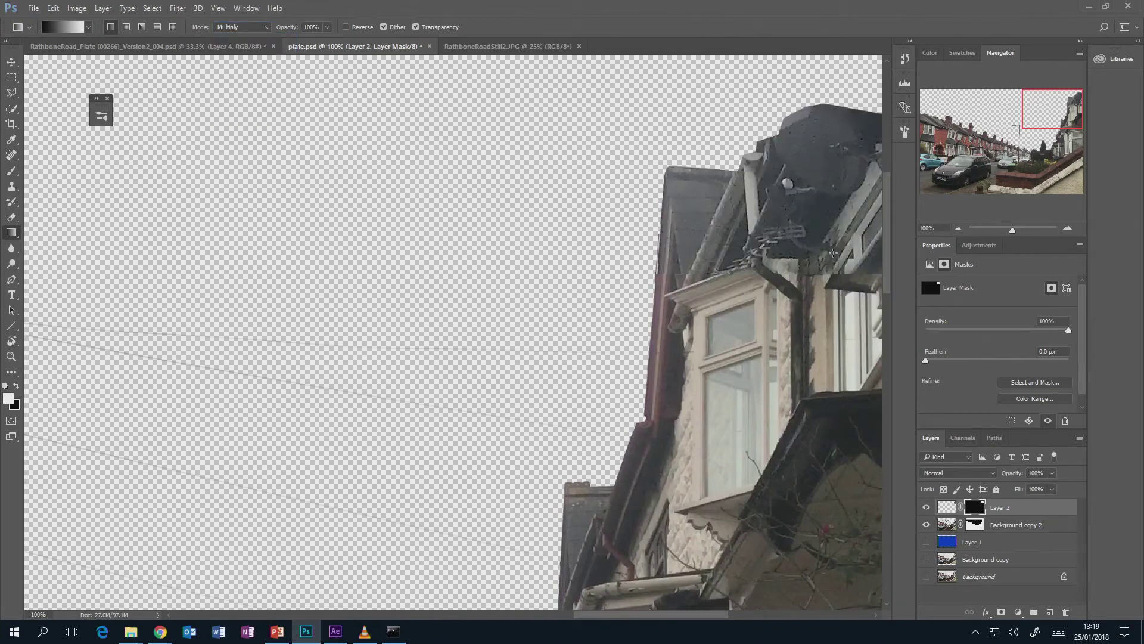
{"action": "left_click_drag", "start_coordinate": [837, 253], "coordinate": [844, 291]}
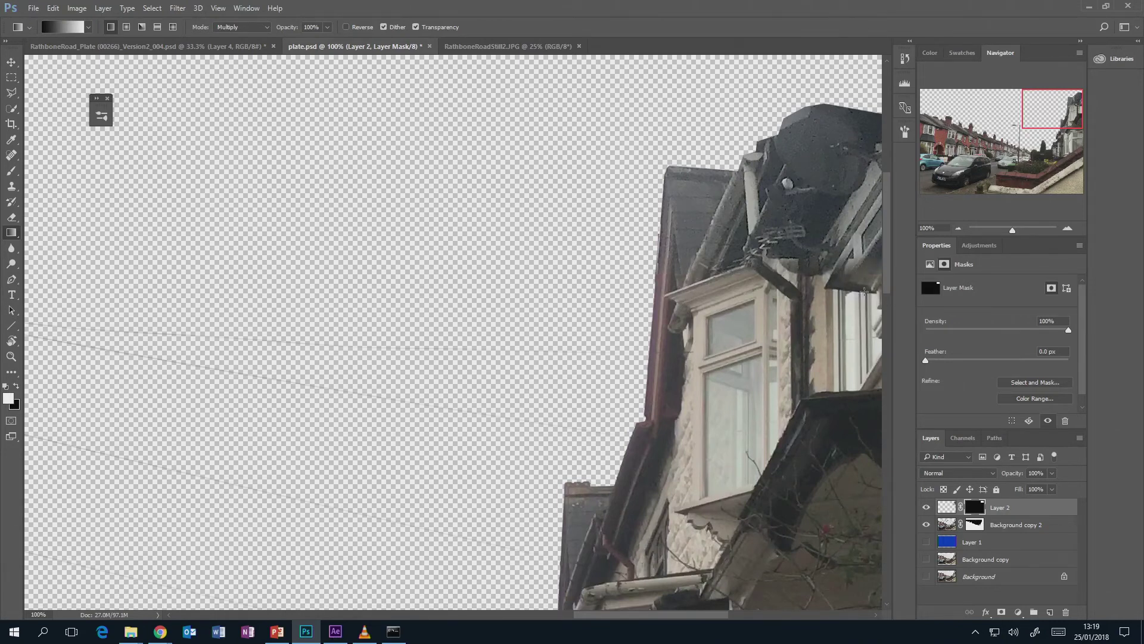
{"action": "left_click", "coordinate": [979, 508], "text": "alt"}
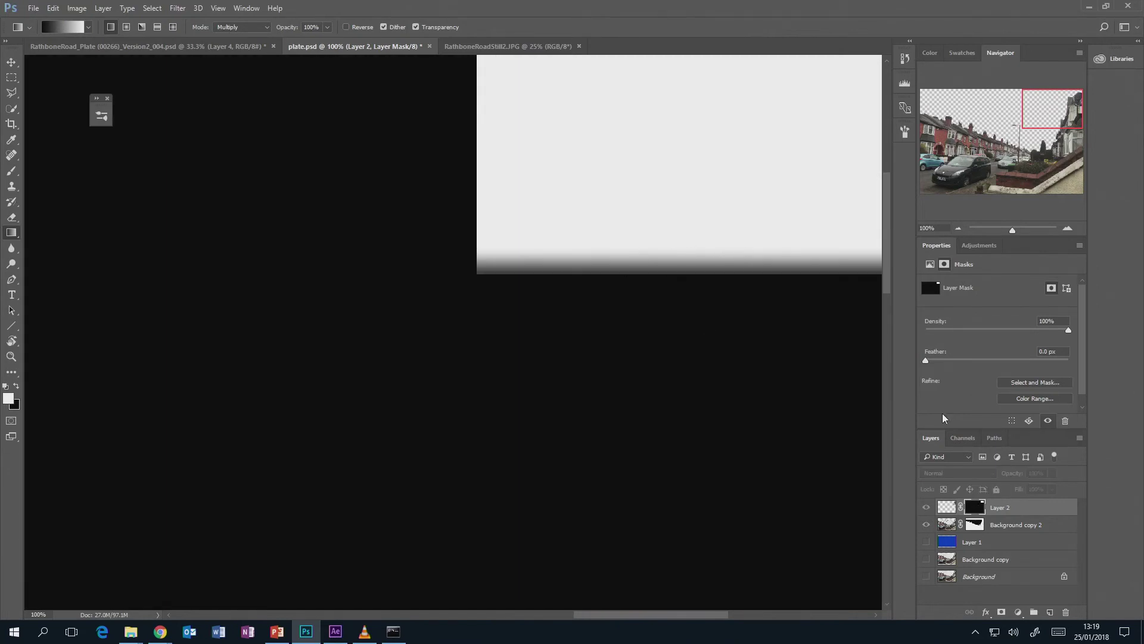
{"action": "left_click", "coordinate": [949, 506]}
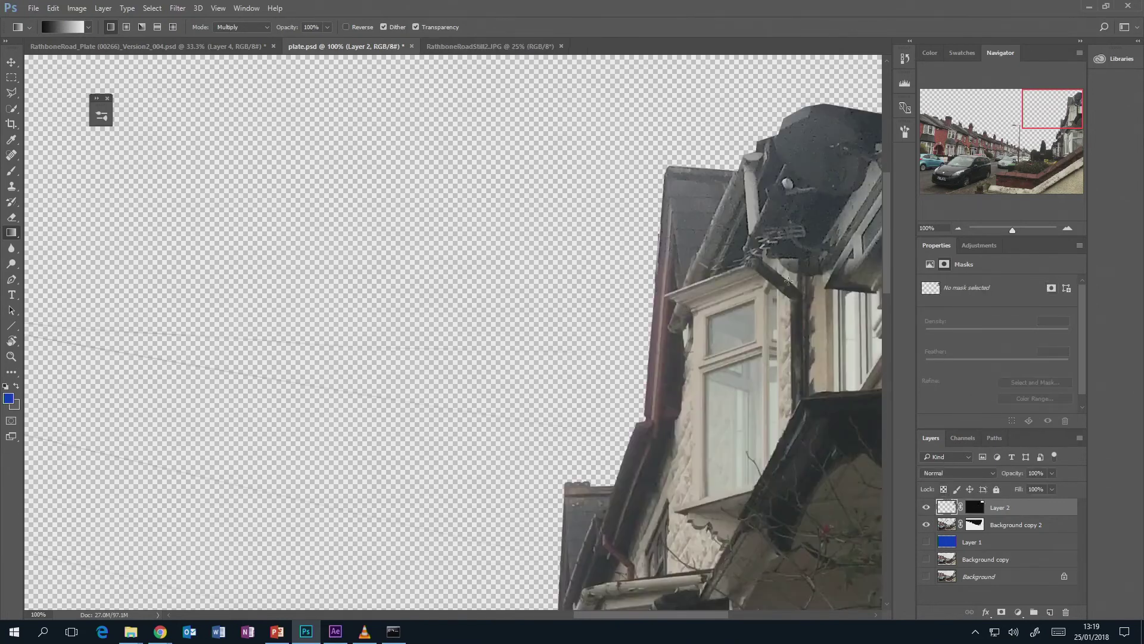
Step: Try the gradient on Layer 2's image instead of its mask, undo it, and recheck the mask on its own
{"action": "left_click_drag", "start_coordinate": [863, 301], "coordinate": [862, 250]}
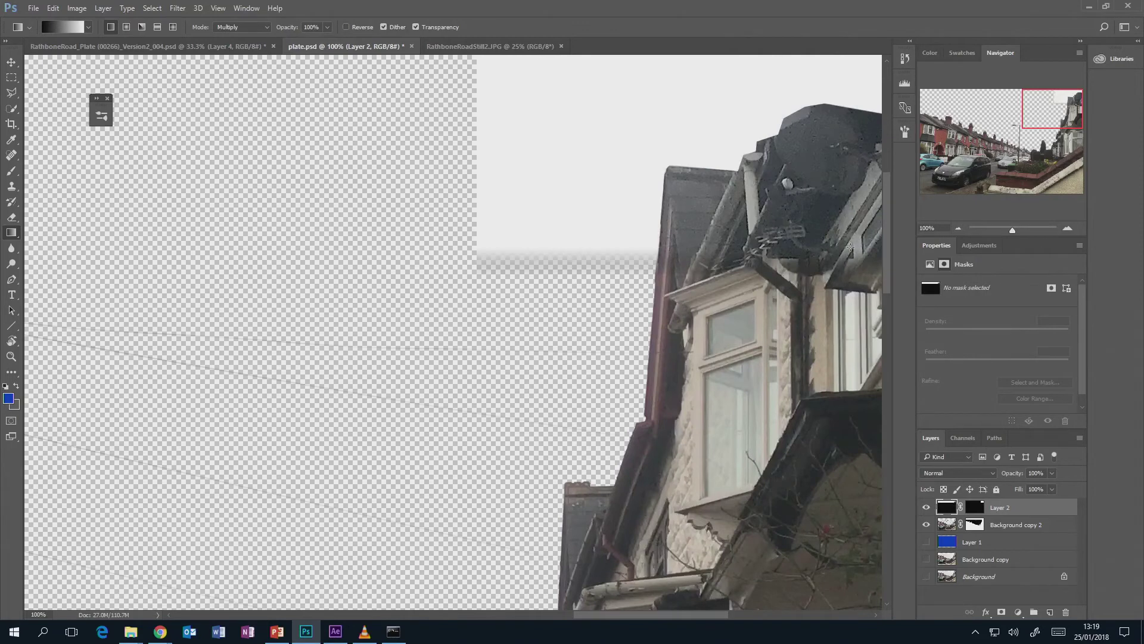
{"action": "key", "text": "ctrl+z"}
{"action": "left_click", "coordinate": [975, 507]}
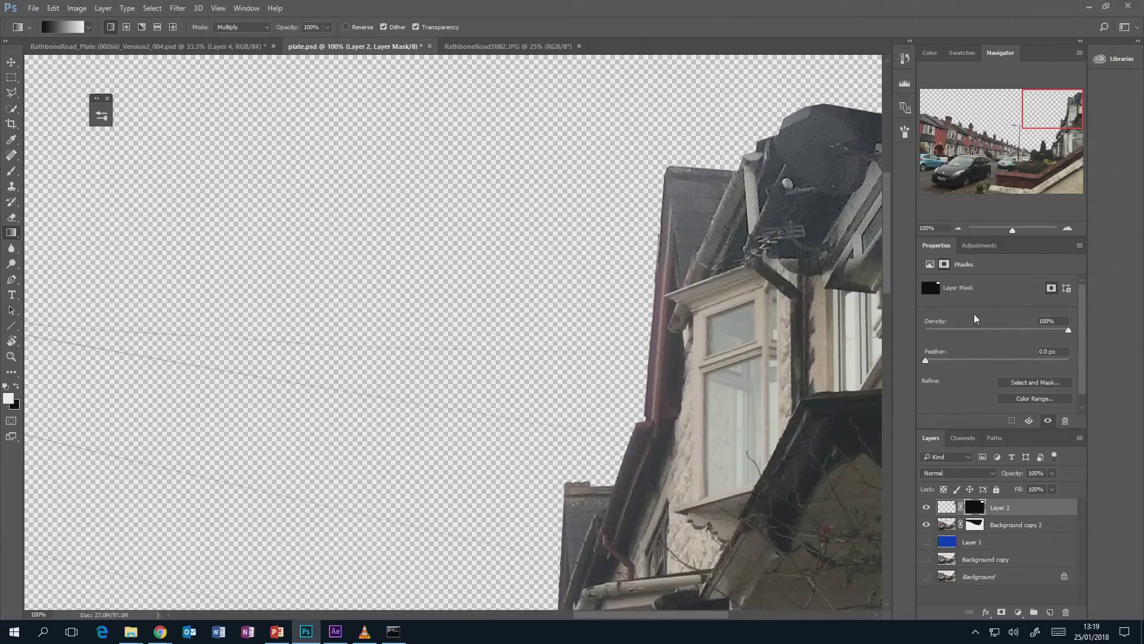
{"action": "left_click", "coordinate": [970, 508], "text": "alt"}
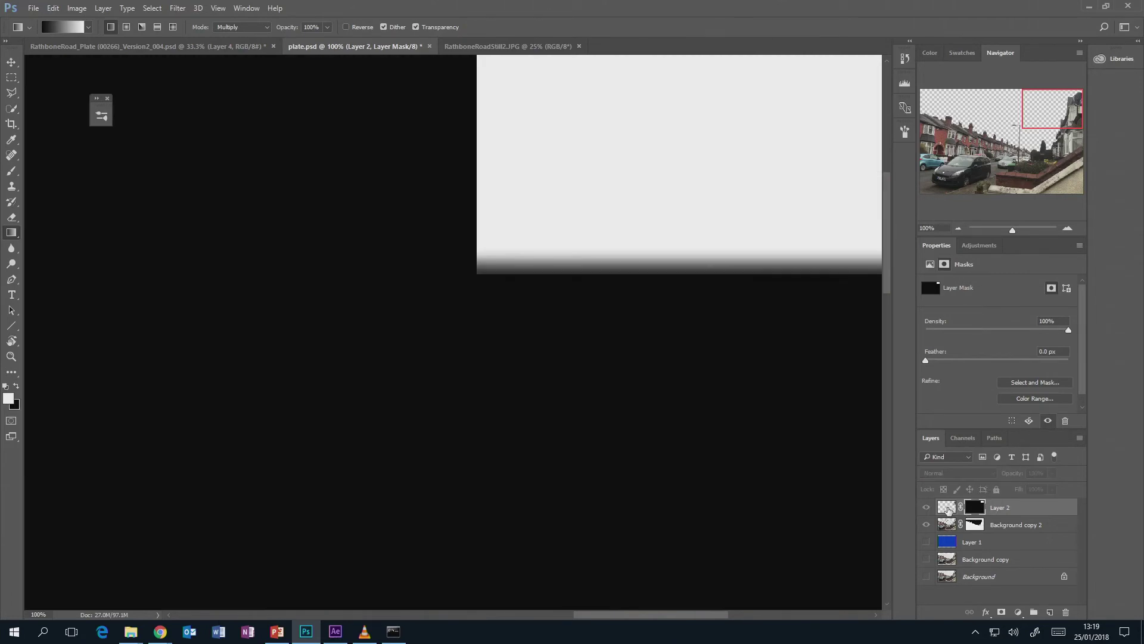
{"action": "left_click", "coordinate": [947, 508]}
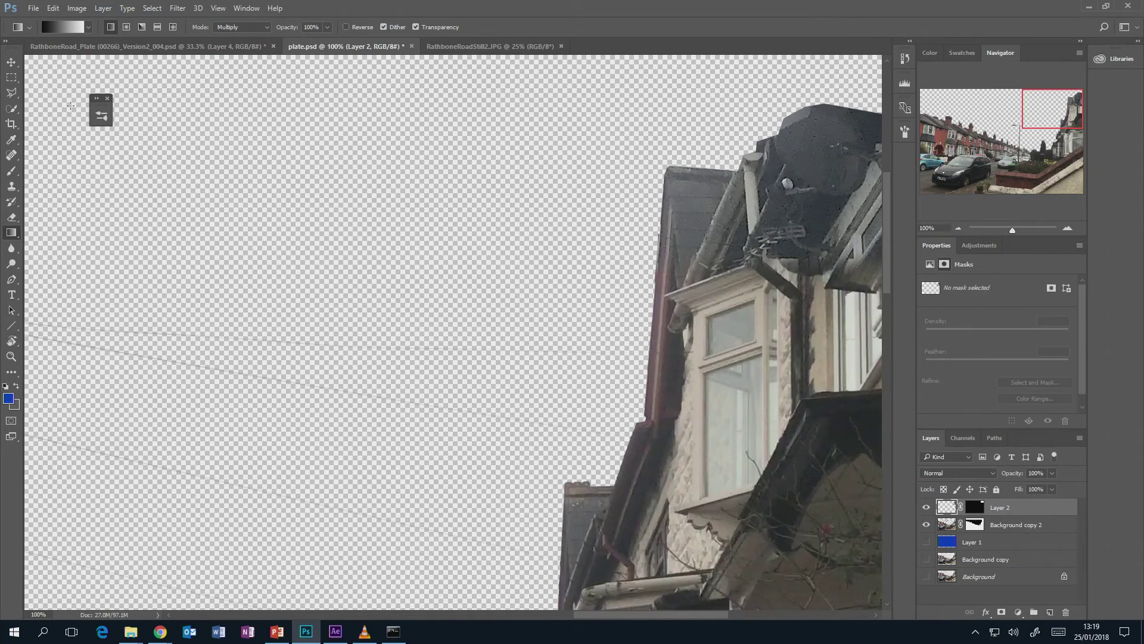
Step: Show the Background copy layer and add a new empty layer above Layer 1
{"action": "left_click", "coordinate": [17, 93]}
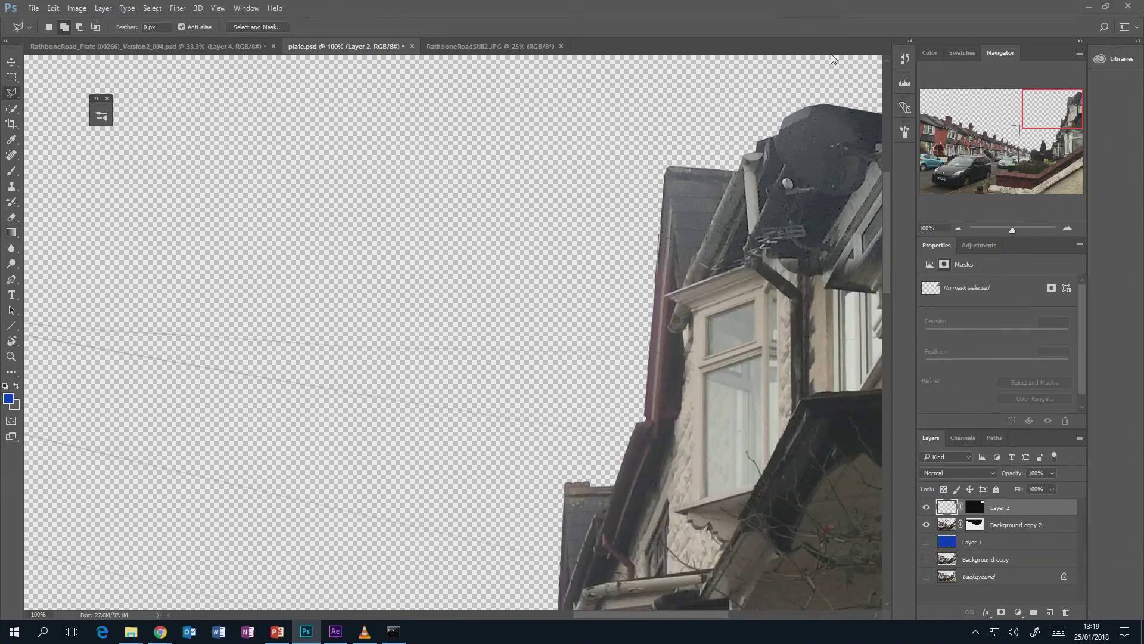
{"action": "left_click", "coordinate": [957, 229]}
{"action": "left_click", "coordinate": [957, 229]}
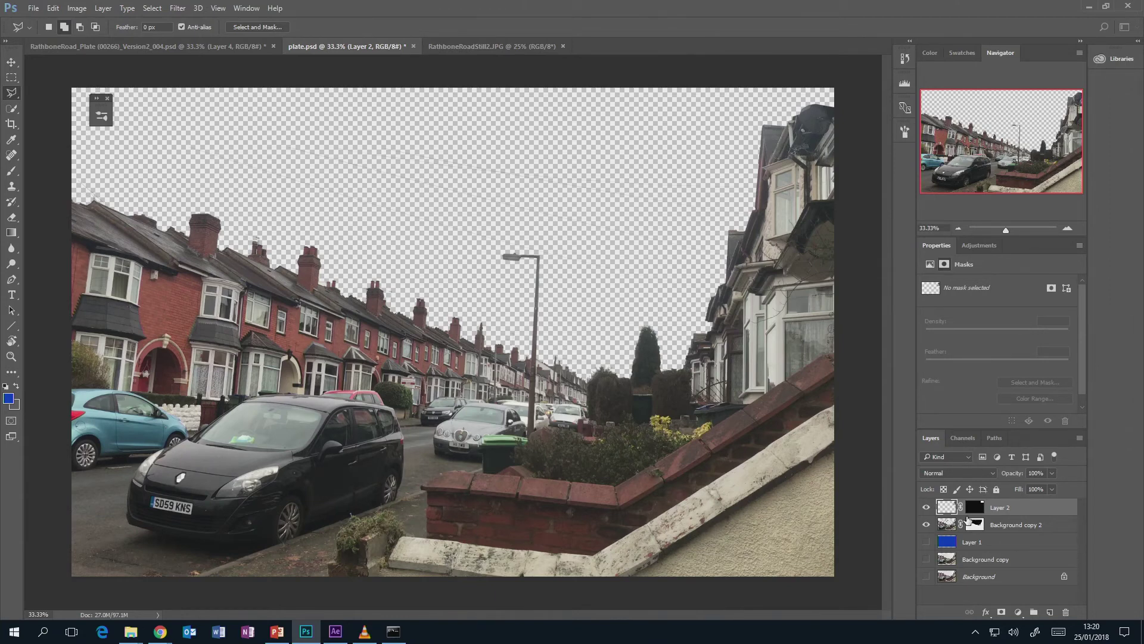
{"action": "left_click", "coordinate": [926, 559]}
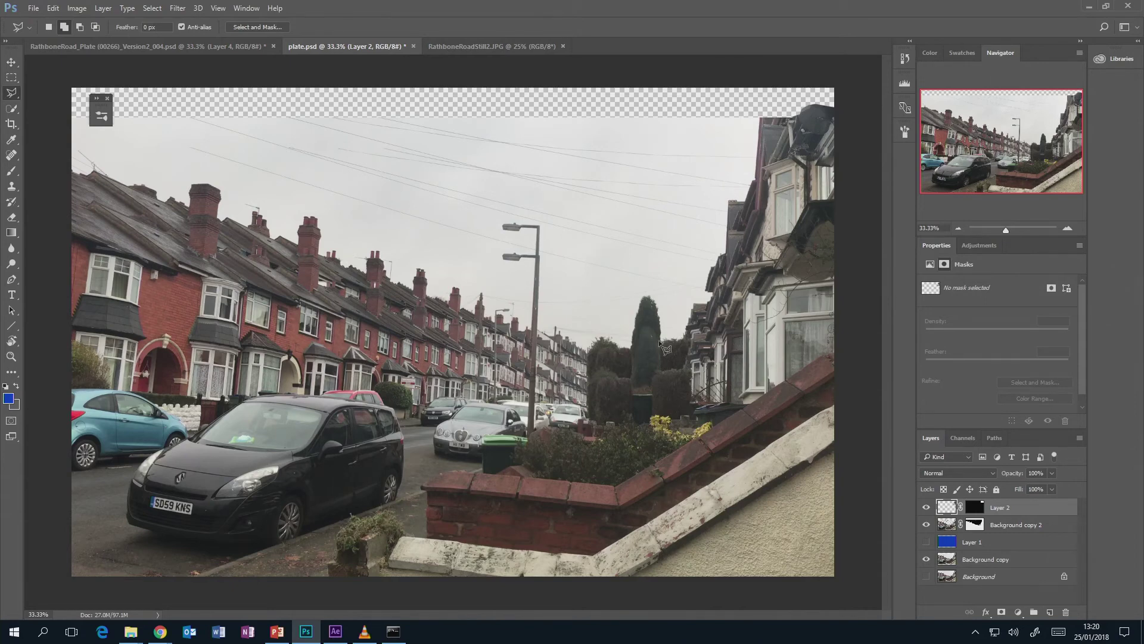
{"action": "left_click", "coordinate": [987, 541]}
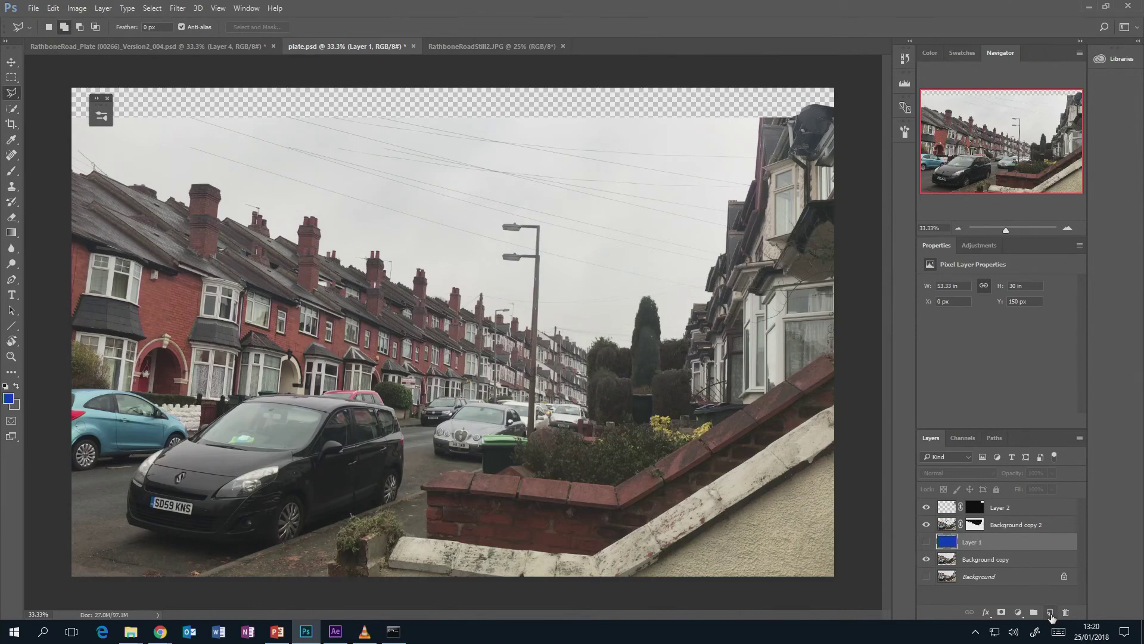
{"action": "left_click", "coordinate": [1050, 614]}
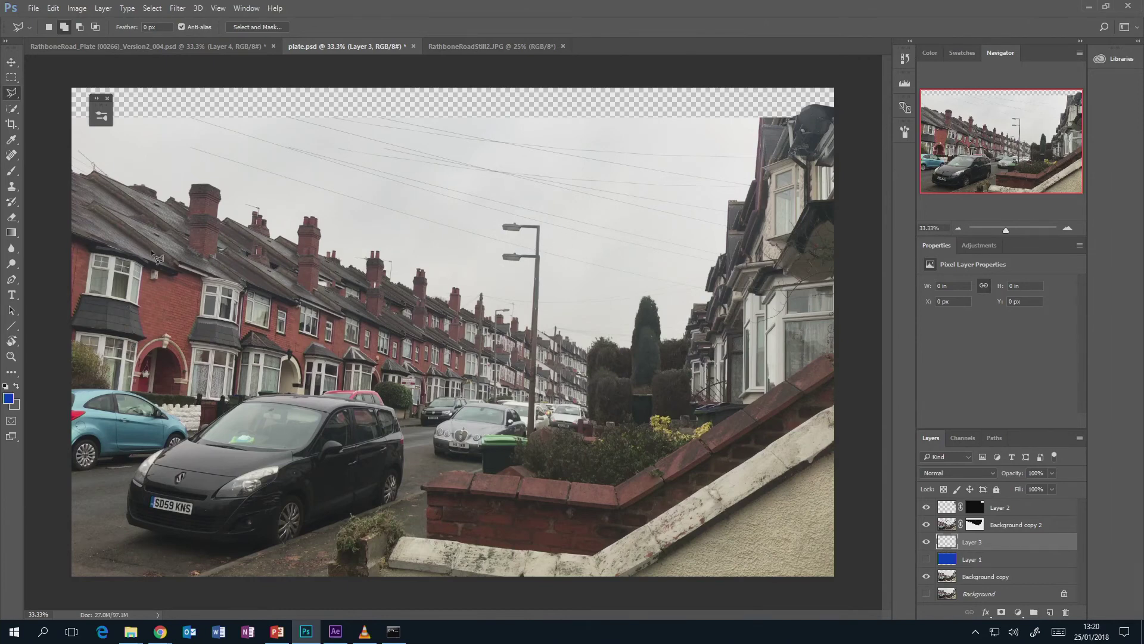
Step: Fill Layer 3 with the pale grey sampled from the sky and hide the Background copy layer
{"action": "left_click", "coordinate": [13, 233]}
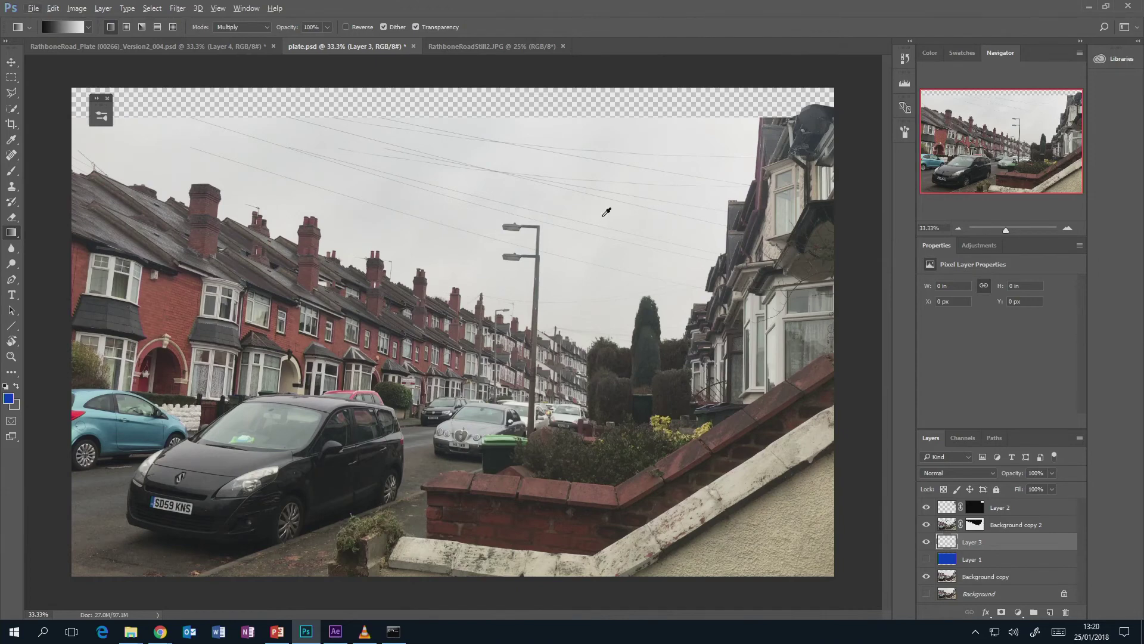
{"action": "mouse_move", "coordinate": [596, 278]}
{"action": "left_mouse_down"}
{"action": "mouse_move", "coordinate": [463, 263]}
{"action": "mouse_move", "coordinate": [480, 245]}
{"action": "mouse_move", "coordinate": [599, 276]}
{"action": "mouse_move", "coordinate": [611, 309]}
{"action": "mouse_move", "coordinate": [612, 204]}
{"action": "mouse_move", "coordinate": [584, 285]}
{"action": "mouse_move", "coordinate": [587, 274]}
{"action": "left_mouse_up"}
{"action": "left_click", "coordinate": [600, 308]}
{"action": "left_click", "coordinate": [594, 278]}
{"action": "key", "text": "alt+BackSpace"}
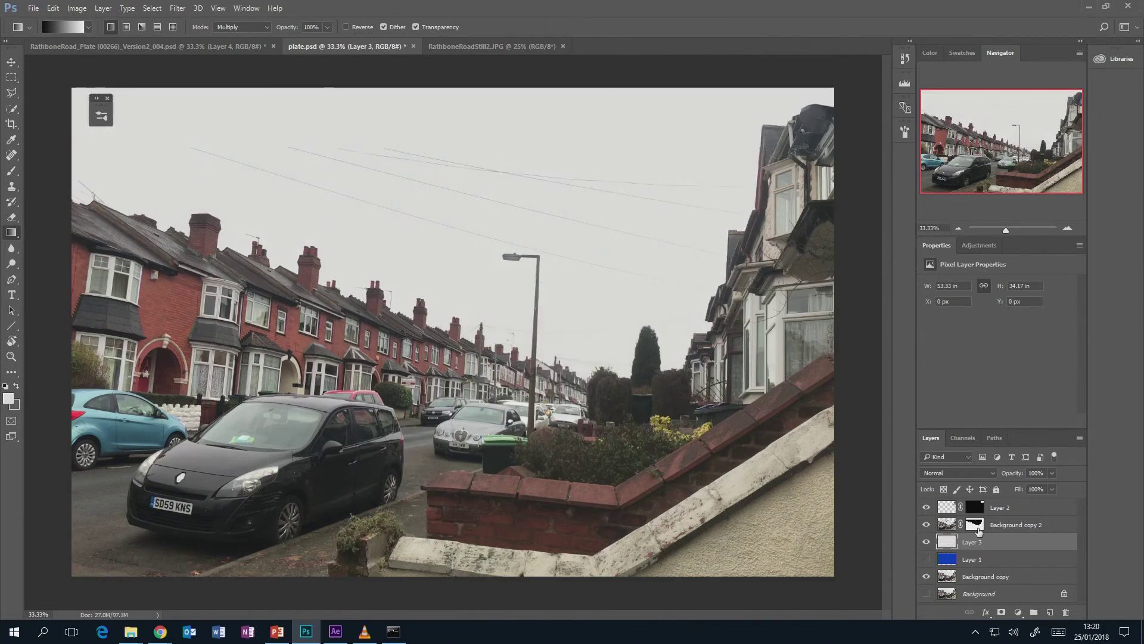
{"action": "left_click", "coordinate": [926, 576]}
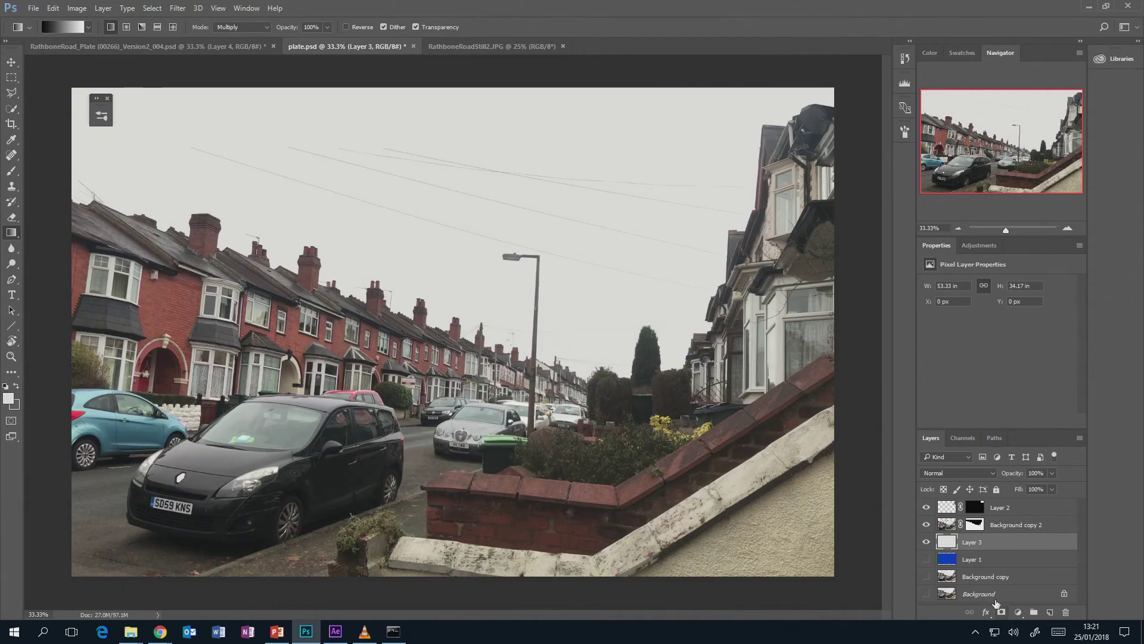
Step: Add a new empty layer above Background copy 2 and set the Line tool's weight to 1 px
{"action": "left_click", "coordinate": [1004, 527]}
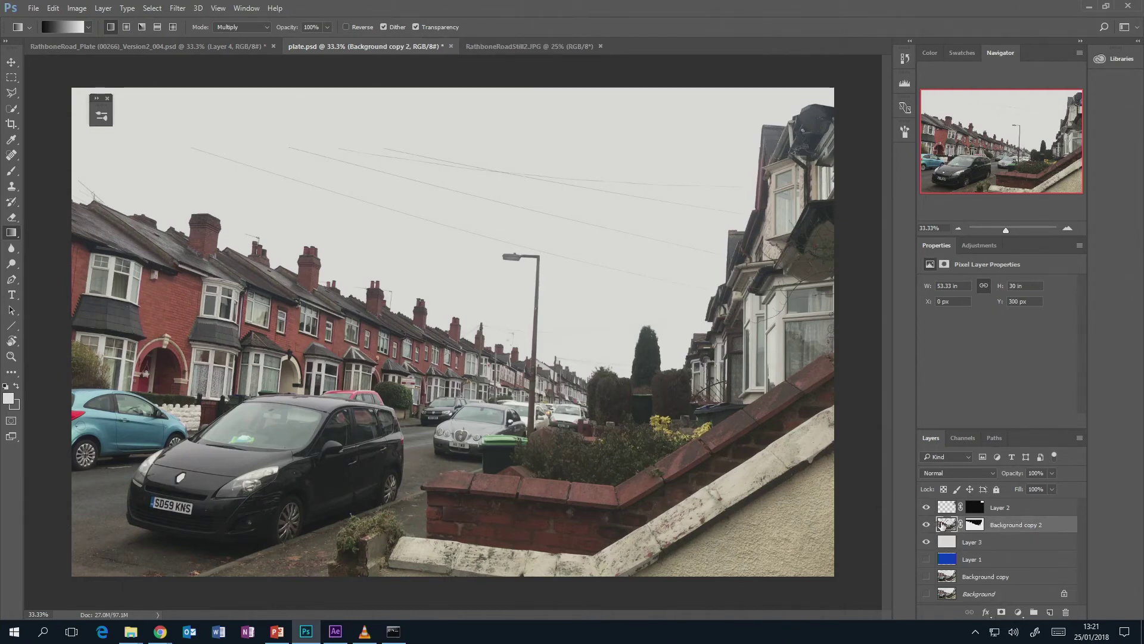
{"action": "left_click", "coordinate": [1050, 612]}
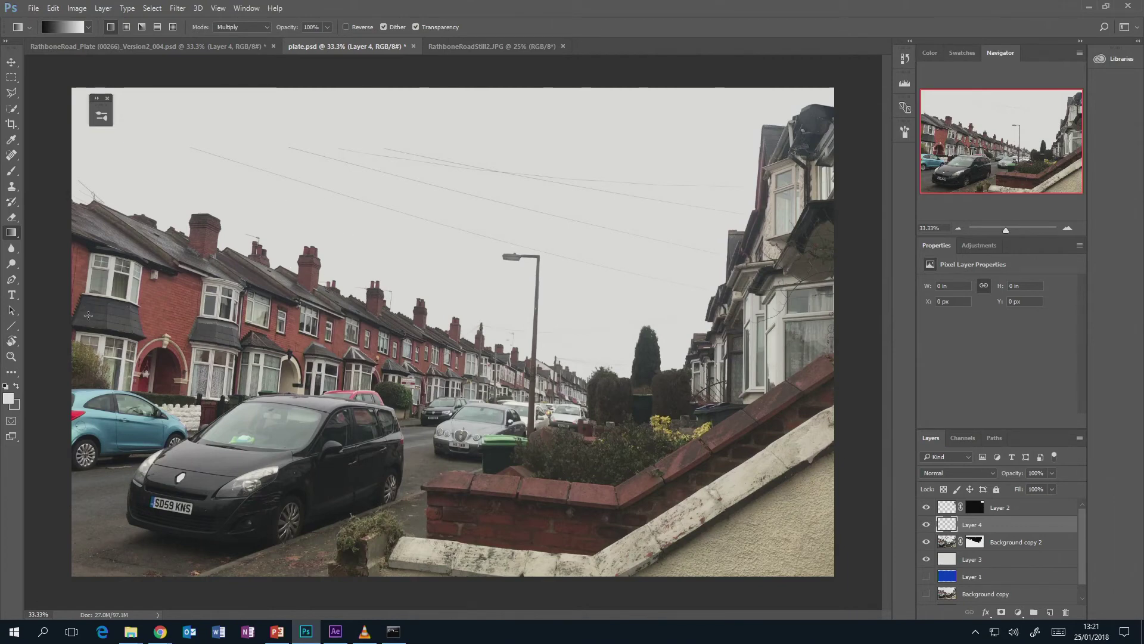
{"action": "left_click", "coordinate": [9, 326]}
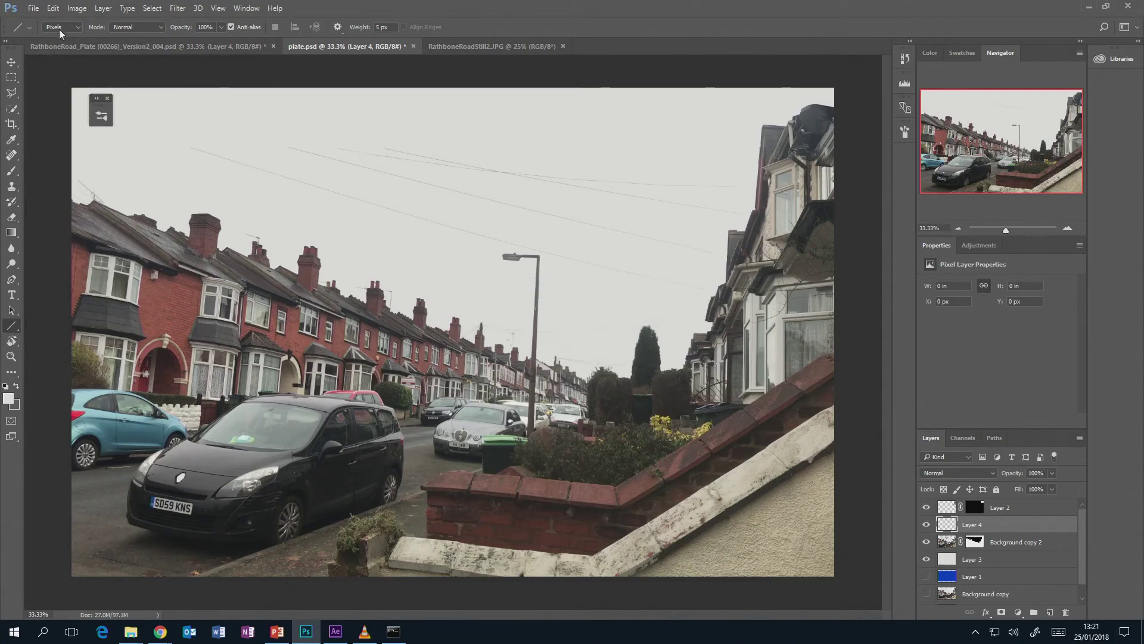
{"action": "double_click", "coordinate": [377, 28]}
Step: Sample the grey of the lowest overhead wire as the foreground colour
{"action": "left_click", "coordinate": [1066, 229]}
{"action": "left_click_drag", "start_coordinate": [1039, 185], "coordinate": [1019, 173]}
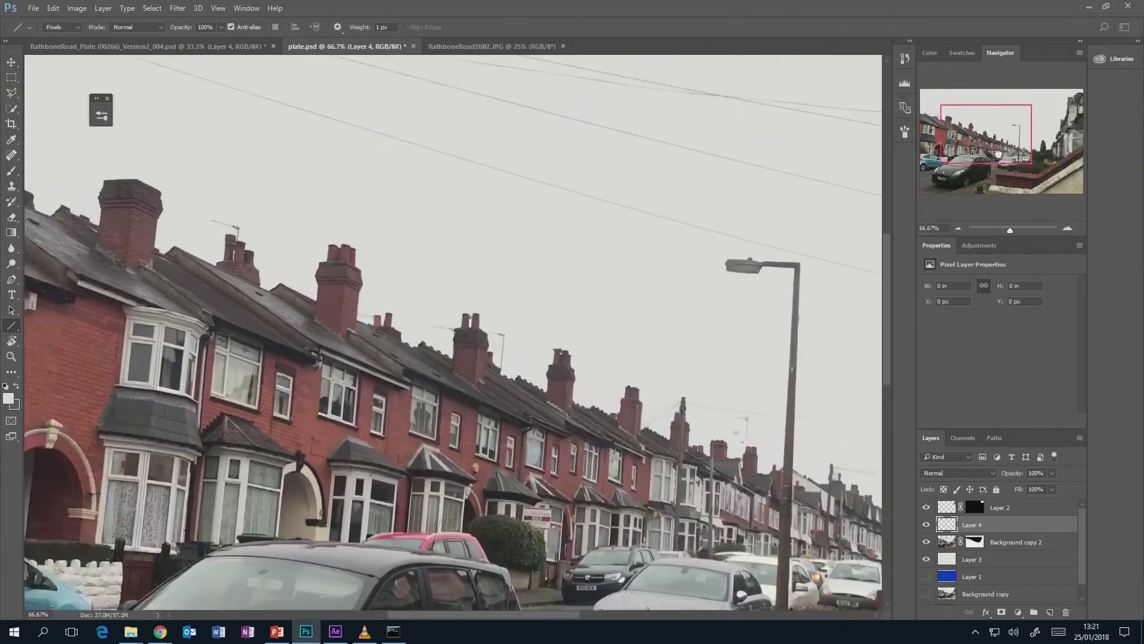
{"action": "left_click", "coordinate": [1067, 229]}
{"action": "key", "text": "ctrl+plus"}
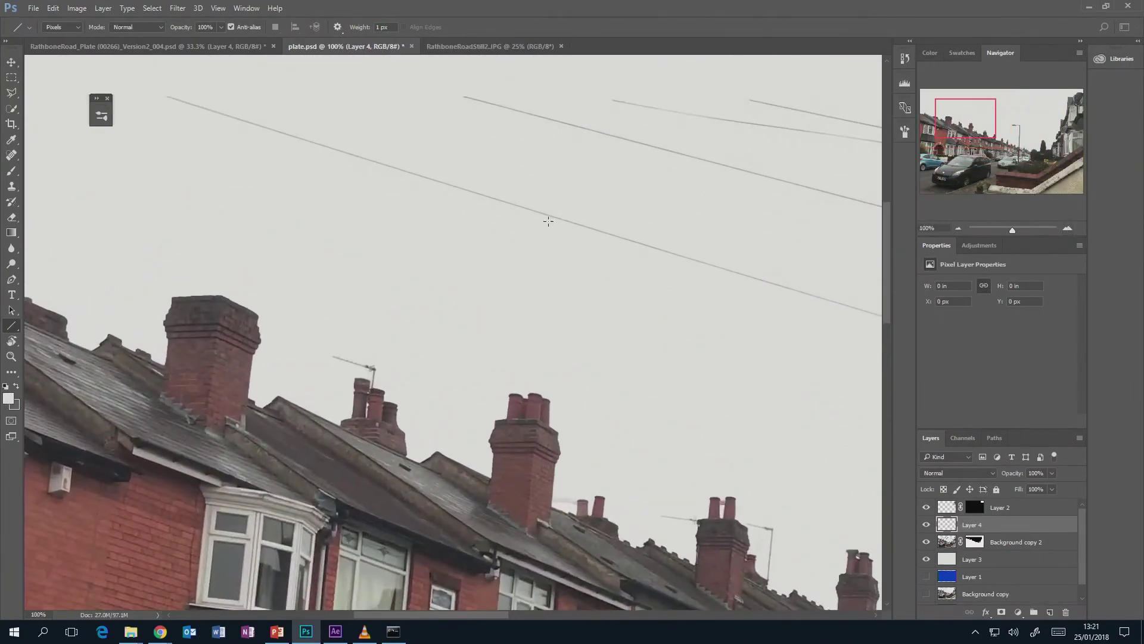
{"action": "left_click", "coordinate": [1069, 228]}
{"action": "mouse_move", "coordinate": [944, 127]}
{"action": "left_mouse_down"}
{"action": "mouse_move", "coordinate": [942, 136]}
{"action": "mouse_move", "coordinate": [936, 119]}
{"action": "mouse_move", "coordinate": [955, 110]}
{"action": "left_mouse_up"}
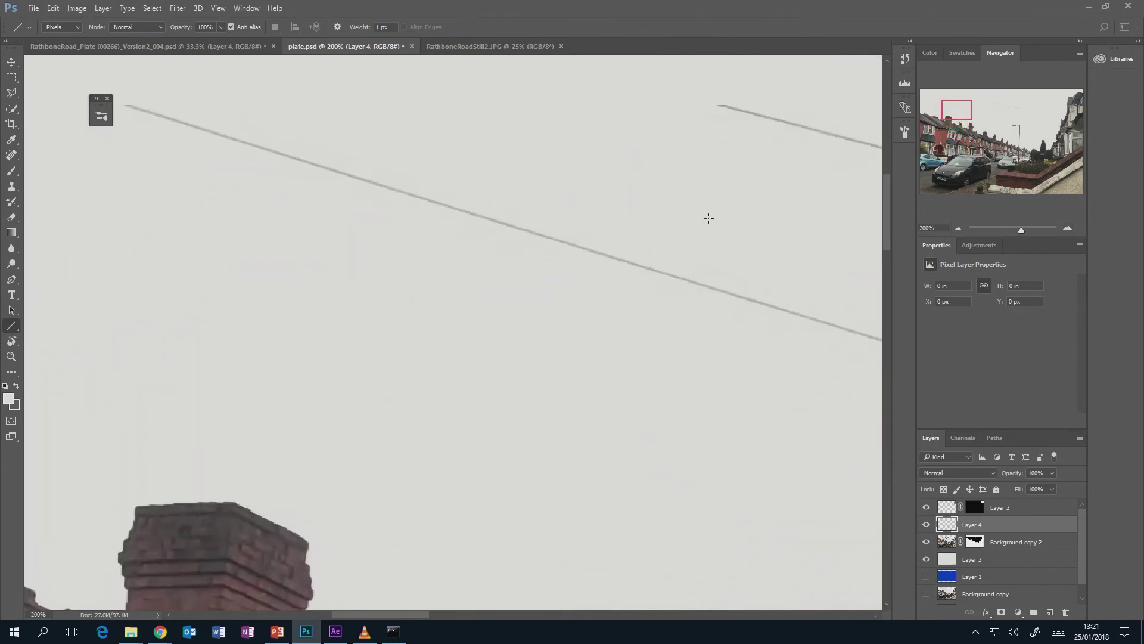
{"action": "left_click", "coordinate": [614, 258], "text": "alt"}
{"action": "left_click", "coordinate": [957, 229]}
{"action": "left_click", "coordinate": [958, 229]}
{"action": "left_click", "coordinate": [957, 229]}
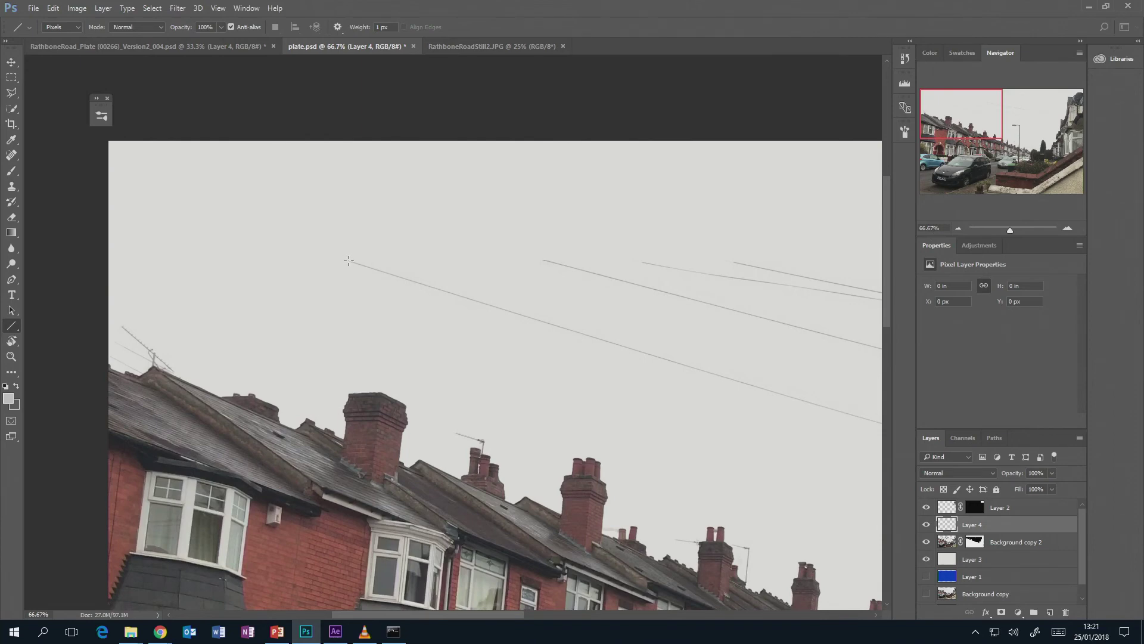
Step: Undo the trial 1 px line and extend the lowest wire to the image's left edge with a 3 px line
{"action": "left_click_drag", "start_coordinate": [349, 261], "coordinate": [222, 216]}
{"action": "key", "text": "ctrl+z"}
{"action": "double_click", "coordinate": [376, 27]}
{"action": "type", "text": "3"}
{"action": "key", "text": "Return"}
{"action": "left_click_drag", "start_coordinate": [234, 220], "coordinate": [62, 155]}
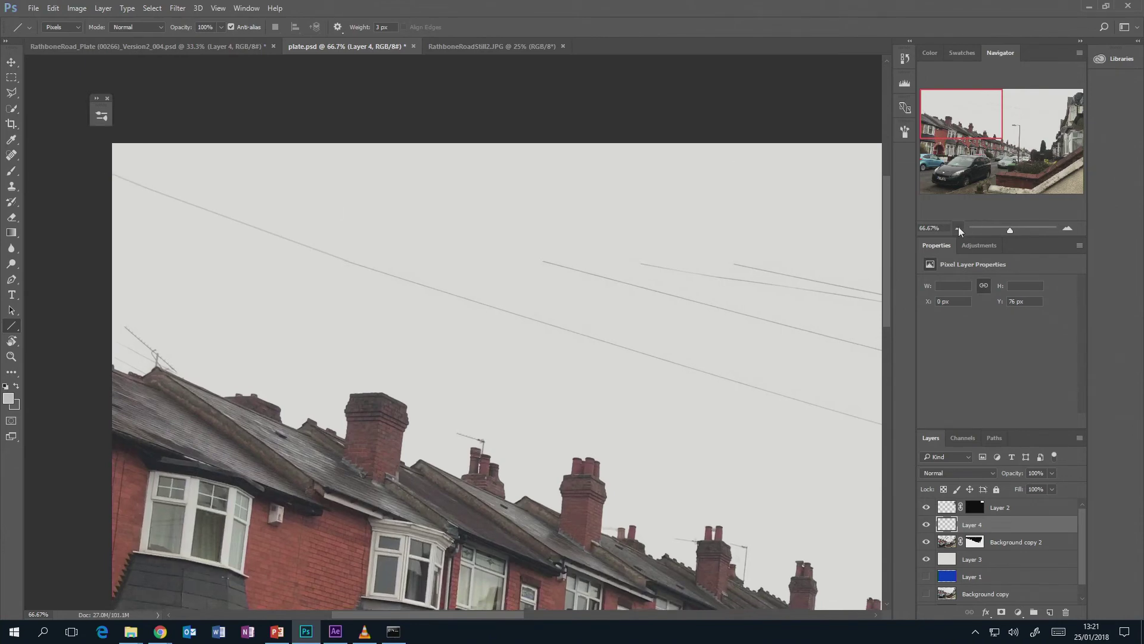
Step: Extend the other three overhead wires along their directions to the image's upper-left border with 3 px lines on Layer 4
{"action": "left_click", "coordinate": [958, 228]}
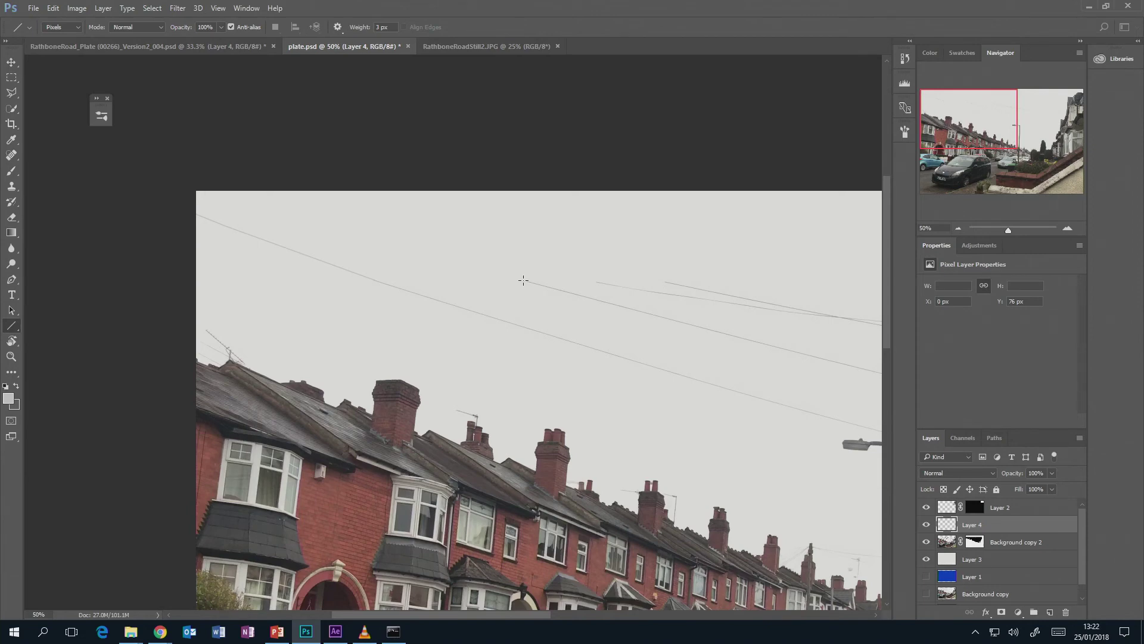
{"action": "left_click_drag", "start_coordinate": [515, 279], "coordinate": [214, 188]}
{"action": "left_click", "coordinate": [980, 129]}
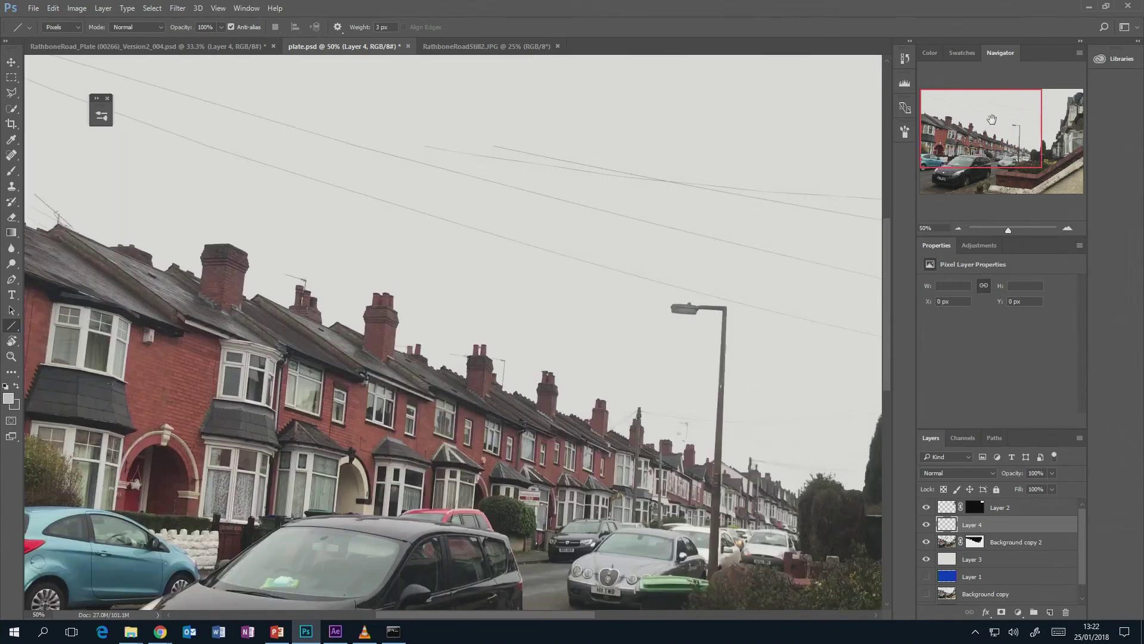
{"action": "left_click", "coordinate": [1072, 229]}
{"action": "left_click", "coordinate": [959, 228]}
{"action": "left_click", "coordinate": [959, 228]}
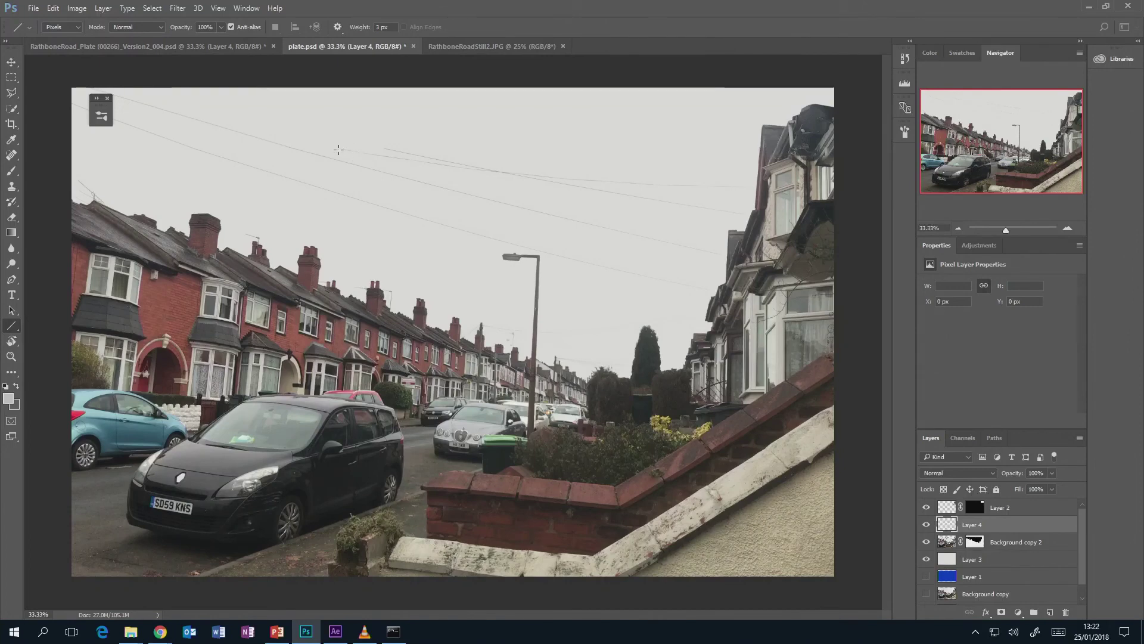
{"action": "left_click_drag", "start_coordinate": [339, 149], "coordinate": [56, 87]}
{"action": "left_click_drag", "start_coordinate": [386, 148], "coordinate": [124, 79]}
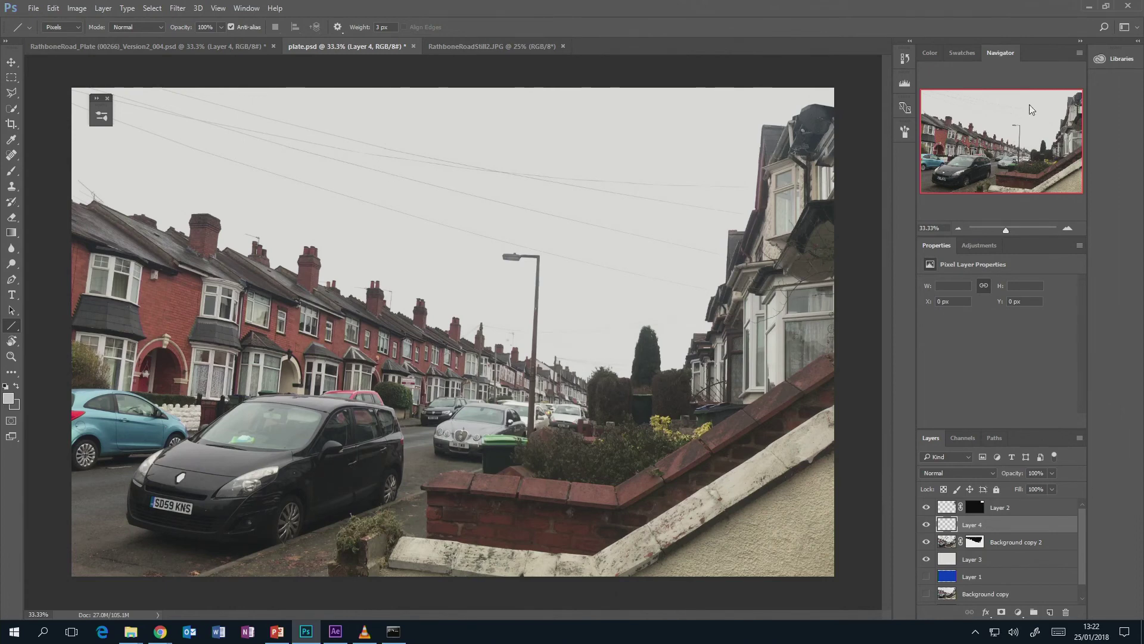
Step: Add a new empty layer directly above Layer 3
{"action": "left_click", "coordinate": [959, 229]}
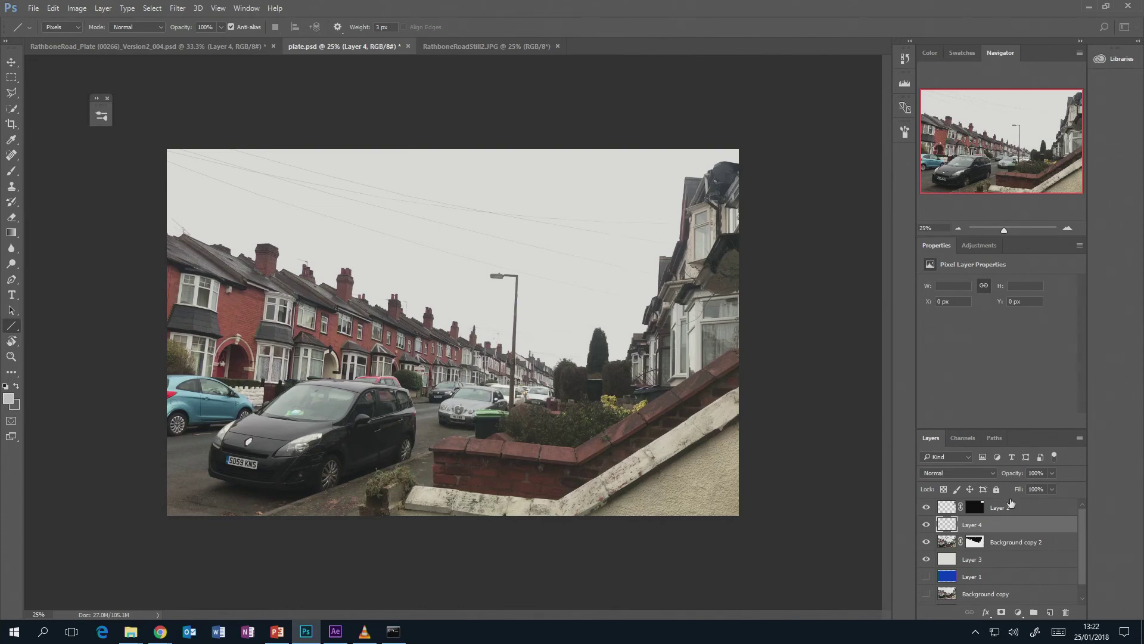
{"action": "left_click", "coordinate": [1001, 563]}
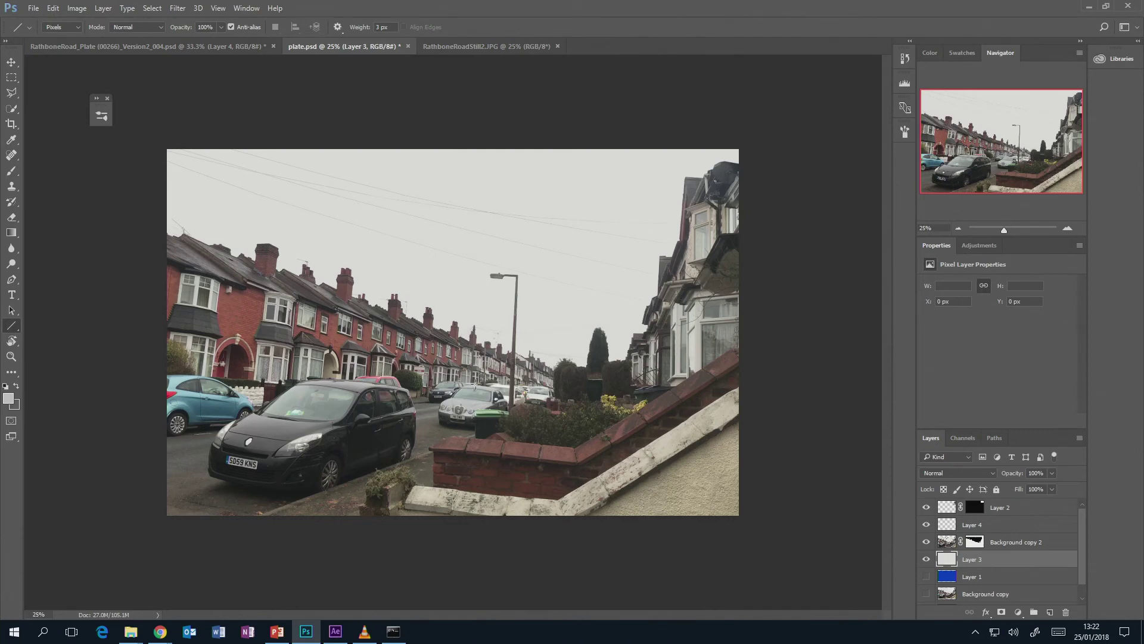
{"action": "left_click", "coordinate": [1051, 614]}
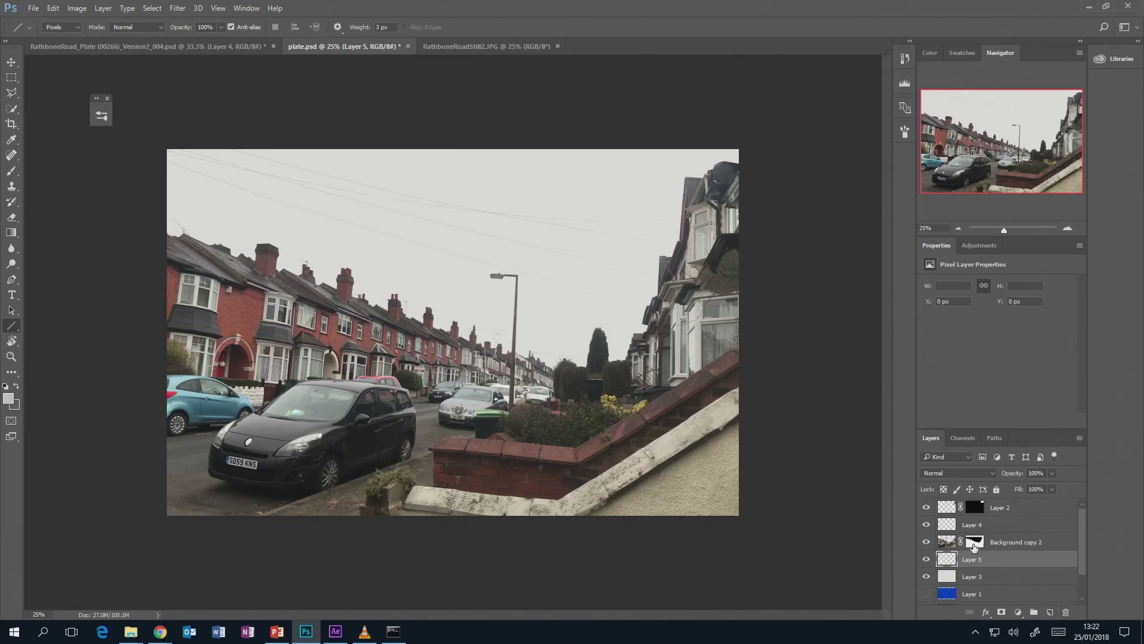
{"action": "left_click", "coordinate": [12, 93]}
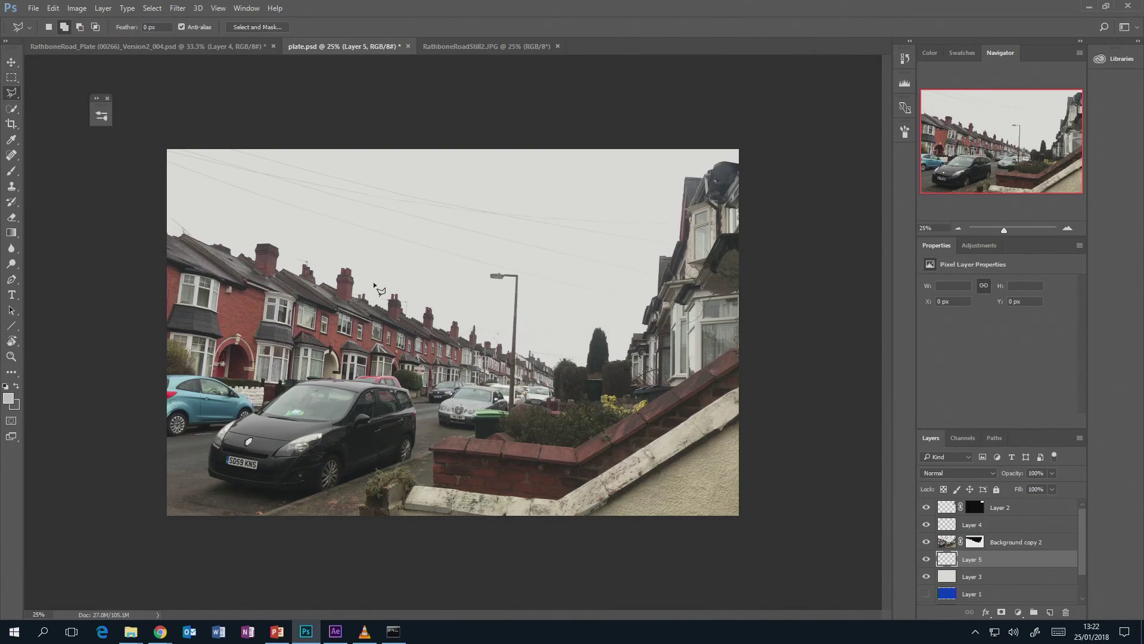
{"action": "left_click", "coordinate": [479, 351]}
{"action": "mouse_move", "coordinate": [483, 294]}
{"action": "left_mouse_down"}
{"action": "mouse_move", "coordinate": [494, 268]}
{"action": "mouse_move", "coordinate": [539, 257]}
{"action": "mouse_move", "coordinate": [536, 331]}
{"action": "mouse_move", "coordinate": [559, 335]}
{"action": "mouse_move", "coordinate": [560, 304]}
{"action": "mouse_move", "coordinate": [587, 280]}
{"action": "mouse_move", "coordinate": [599, 292]}
{"action": "mouse_move", "coordinate": [600, 335]}
{"action": "mouse_move", "coordinate": [622, 350]}
{"action": "mouse_move", "coordinate": [626, 314]}
{"action": "mouse_move", "coordinate": [647, 307]}
{"action": "mouse_move", "coordinate": [652, 367]}
{"action": "mouse_move", "coordinate": [643, 395]}
{"action": "mouse_move", "coordinate": [648, 387]}
{"action": "mouse_move", "coordinate": [575, 399]}
{"action": "mouse_move", "coordinate": [482, 385]}
{"action": "mouse_move", "coordinate": [478, 352]}
{"action": "left_mouse_up"}
{"action": "key", "text": "ctrl+d"}
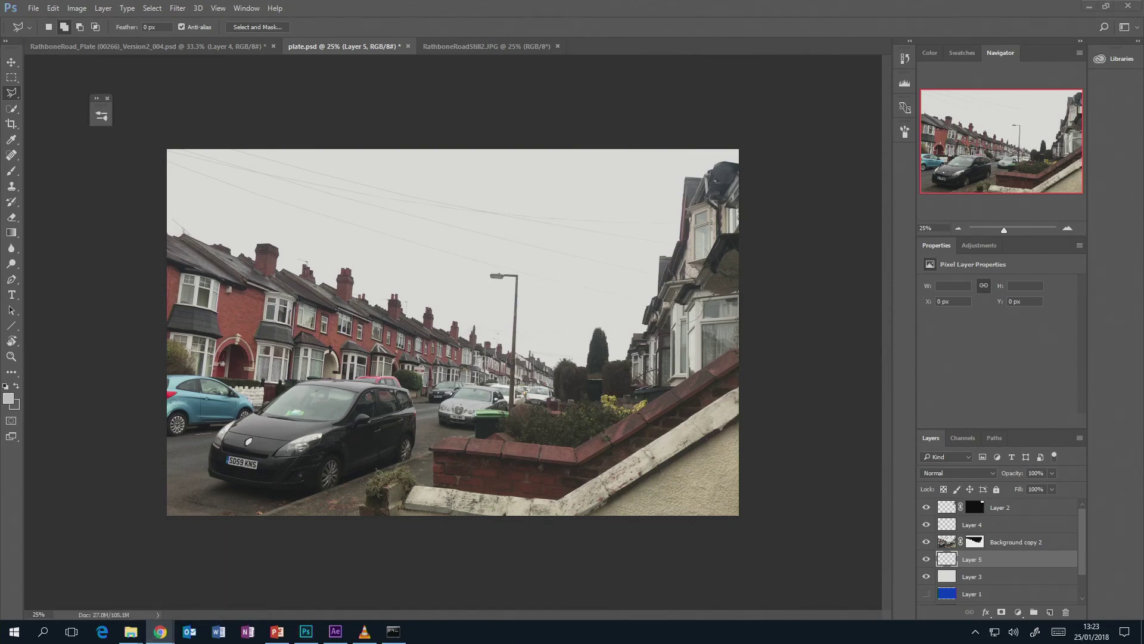
Step: Switch to Chrome and open evilbuildings.reddit.com in a new tab
{"action": "key", "text": "alt+Tab"}
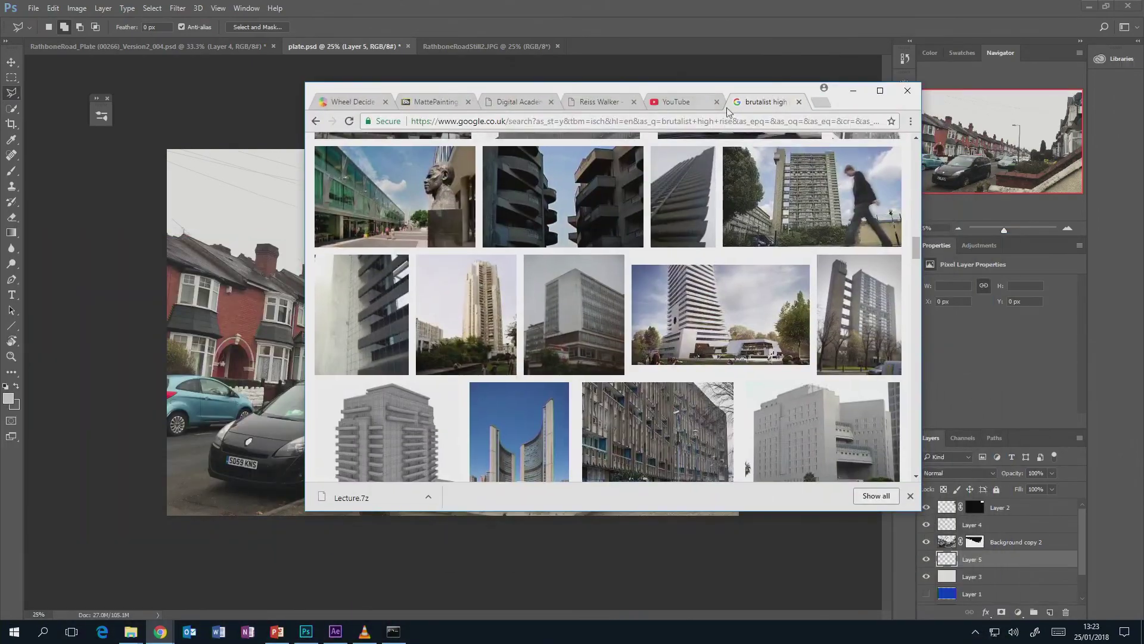
{"action": "left_click", "coordinate": [822, 103]}
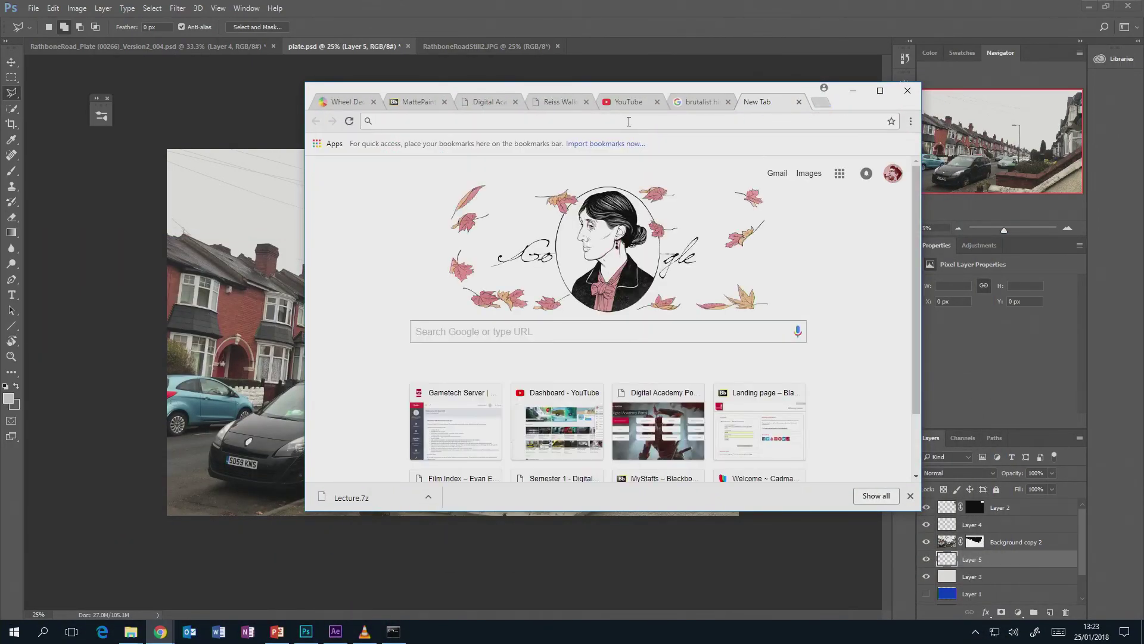
{"action": "type", "text": "evil"}
{"action": "type", "text": "buidl"}
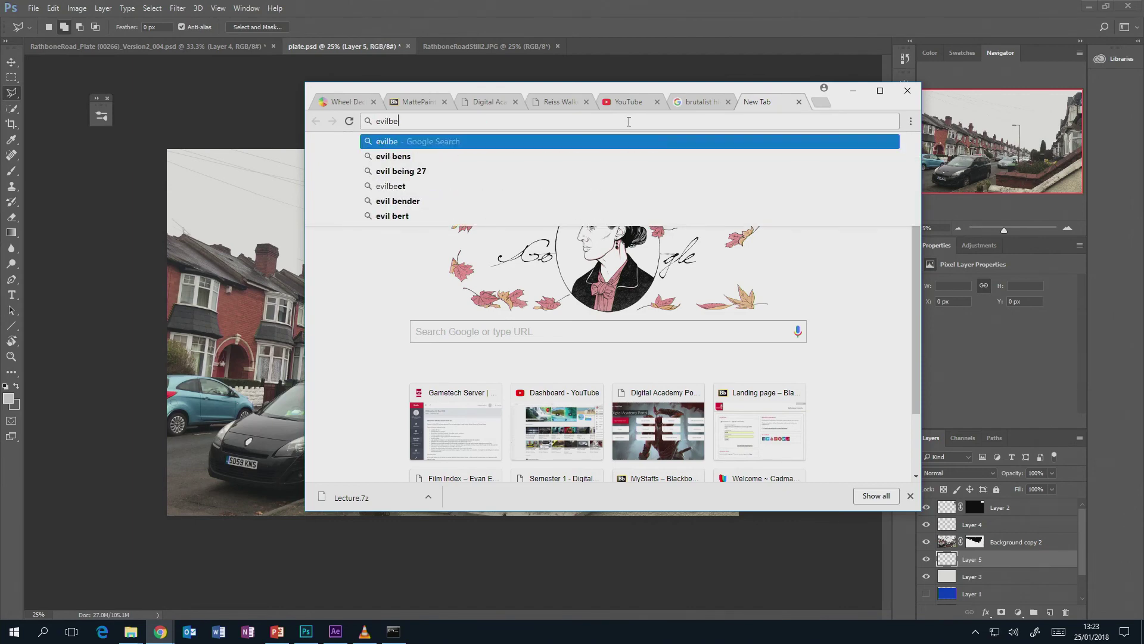
{"action": "type", "text": "ingds"}
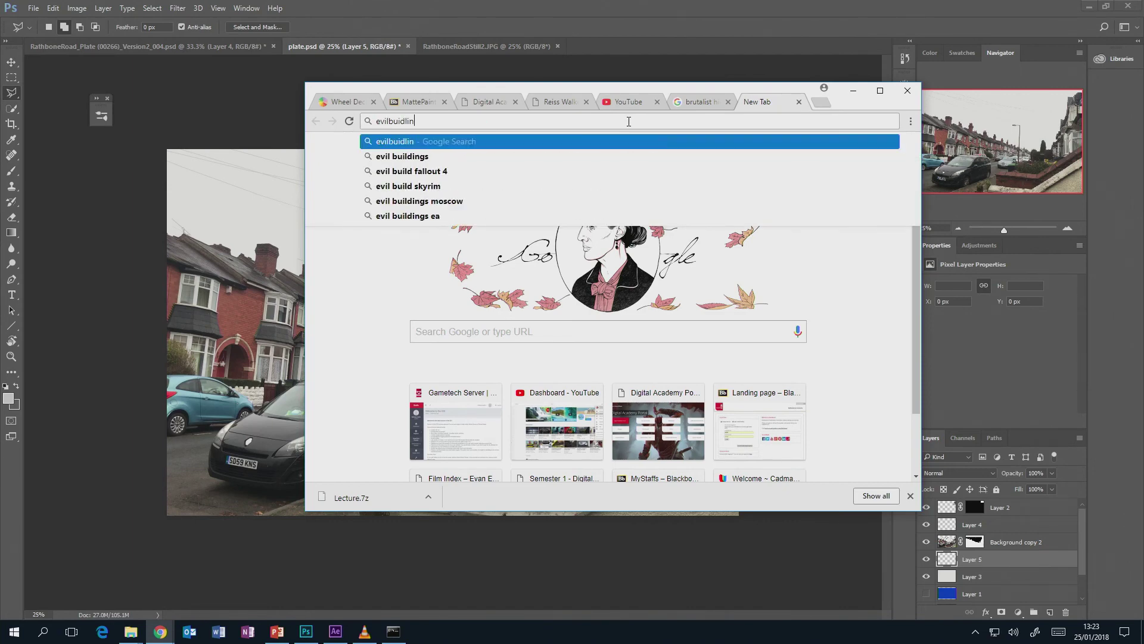
{"action": "key", "text": "BackSpace"}
{"action": "key", "text": "BackSpace"}
{"action": "key", "text": "BackSpace"}
{"action": "key", "text": "BackSpace"}
{"action": "key", "text": "BackSpace"}
{"action": "key", "text": "BackSpace"}
{"action": "key", "text": "BackSpace"}
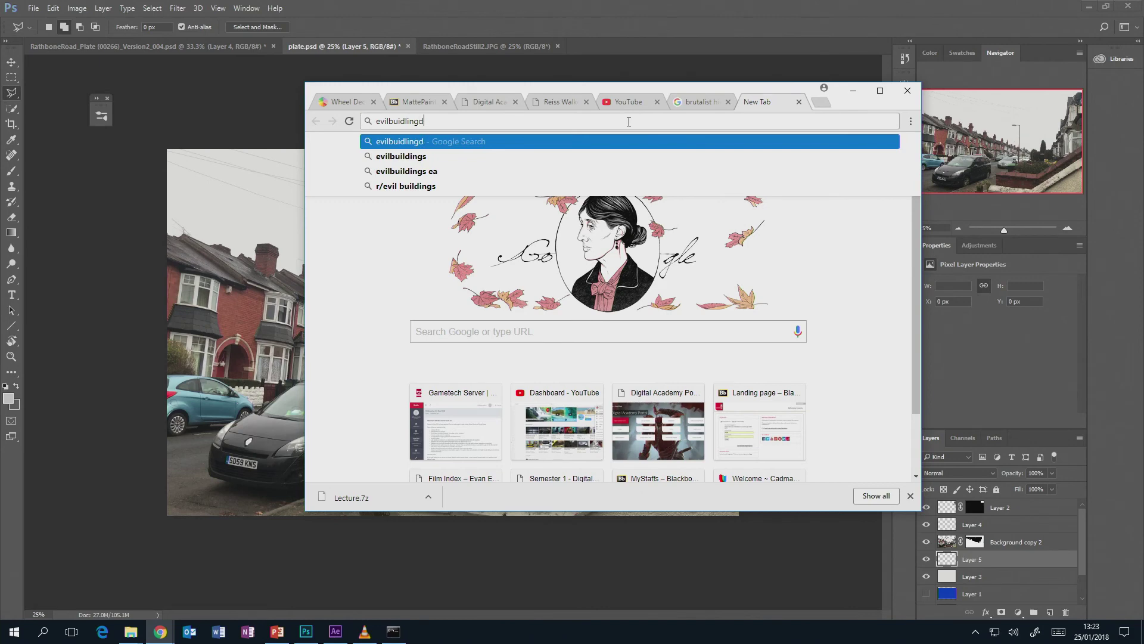
{"action": "type", "text": "ldings"}
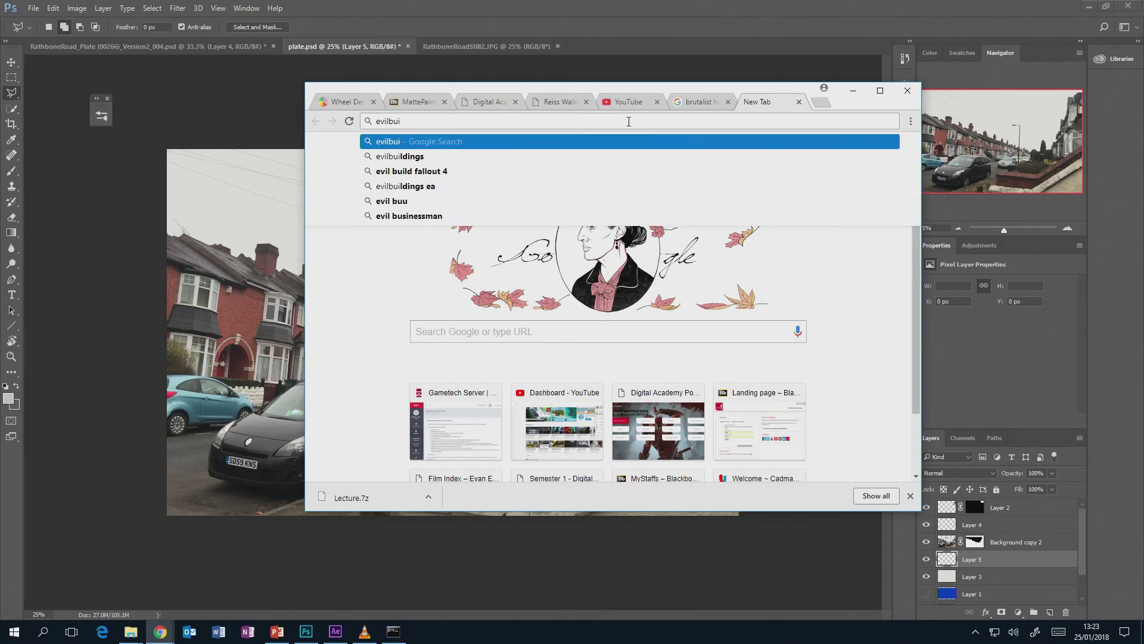
{"action": "type", "text": ".reddit.com"}
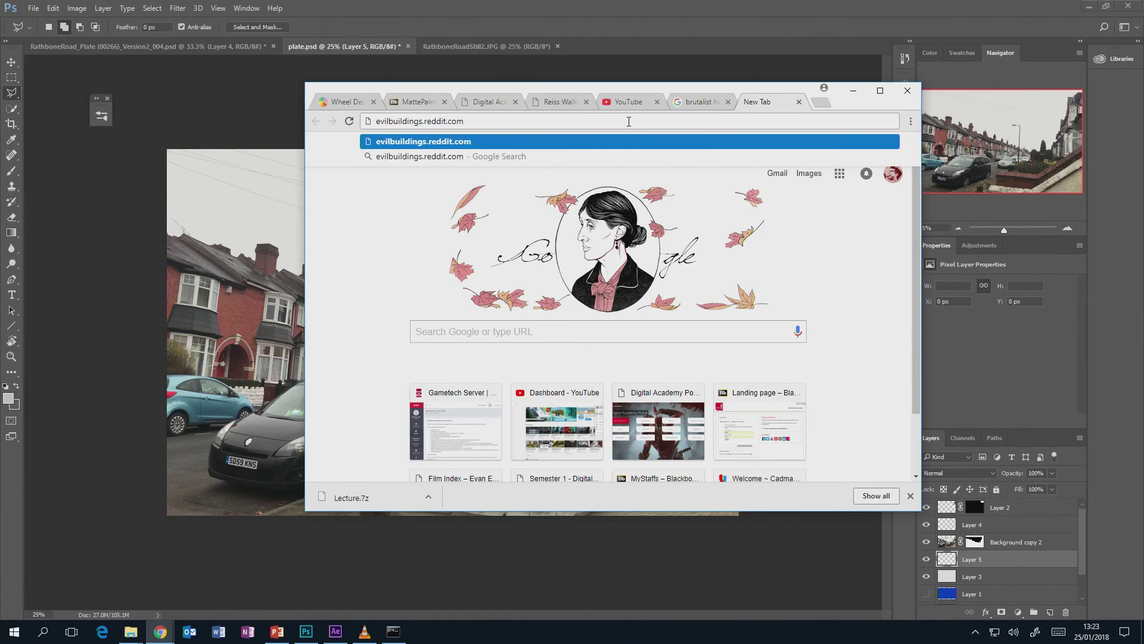
{"action": "key", "text": "Return"}
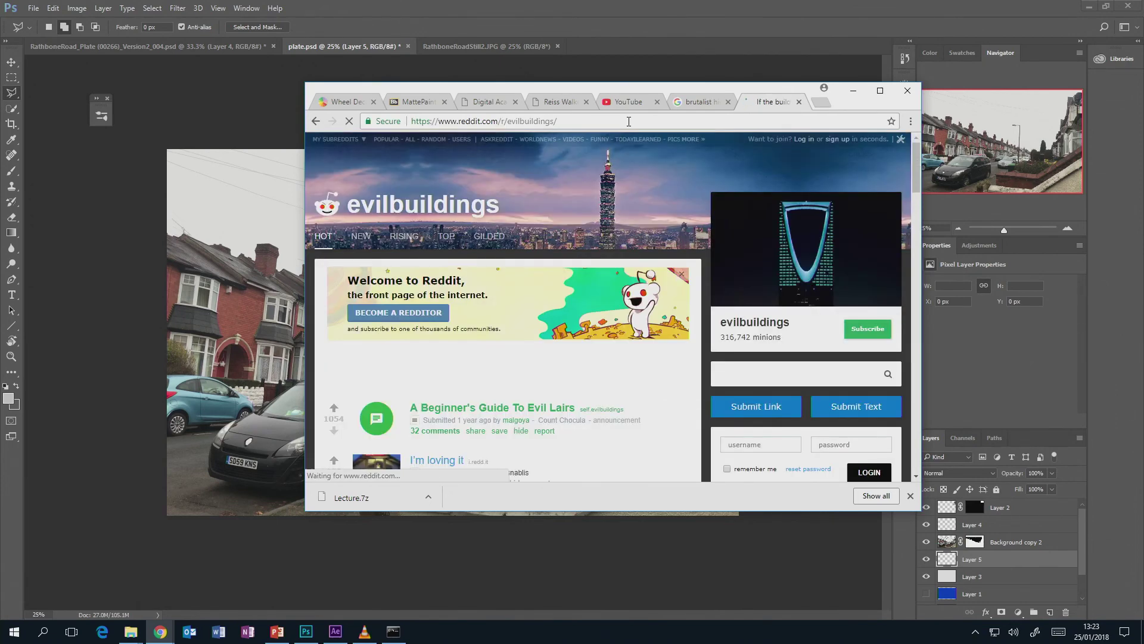
Step: Browse the evilbuildings posts for building references, view the image in "Le Marais, more like les Malais" and return to the list
{"action": "scroll", "coordinate": [626, 292], "scroll_direction": "down", "scroll_amount": 6}
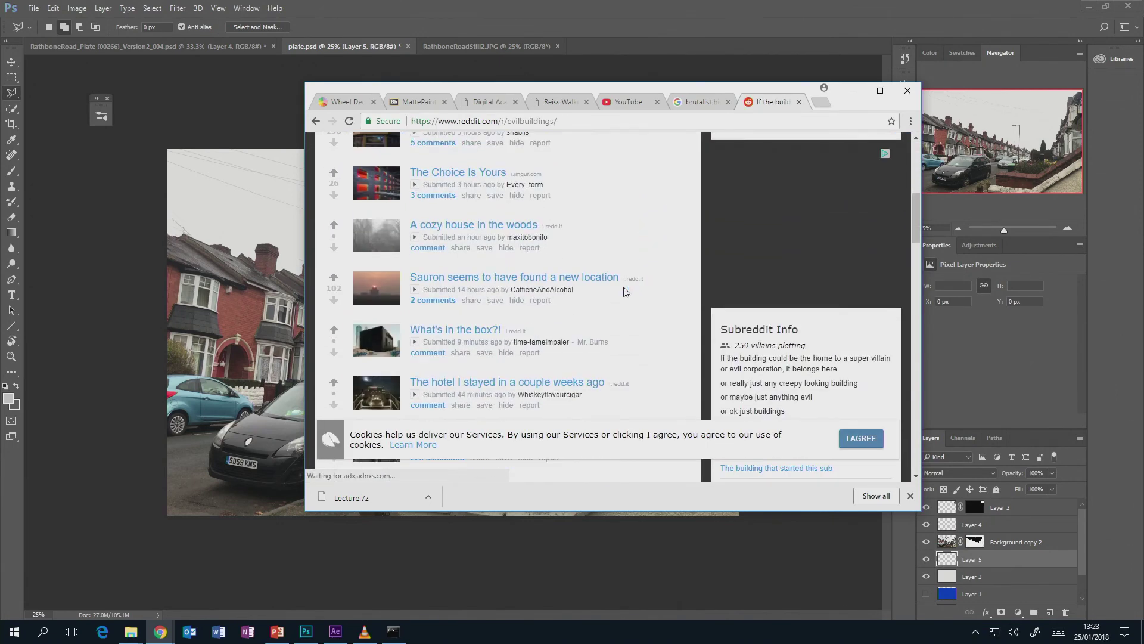
{"action": "scroll", "coordinate": [625, 292], "scroll_direction": "down", "scroll_amount": 2}
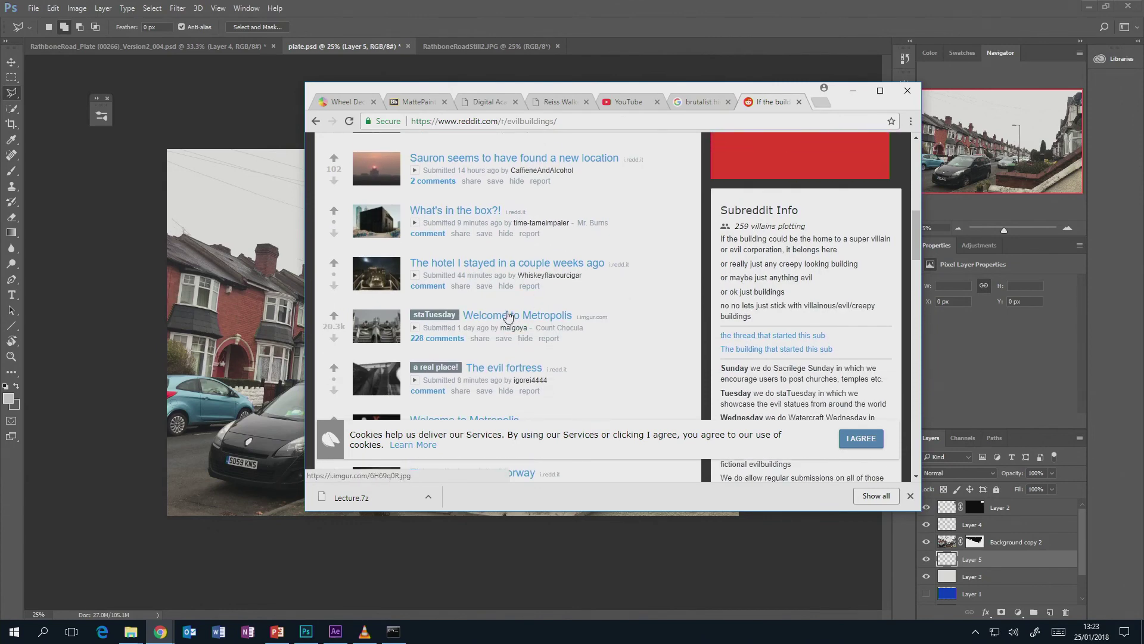
{"action": "scroll", "coordinate": [507, 316], "scroll_direction": "down", "scroll_amount": 7}
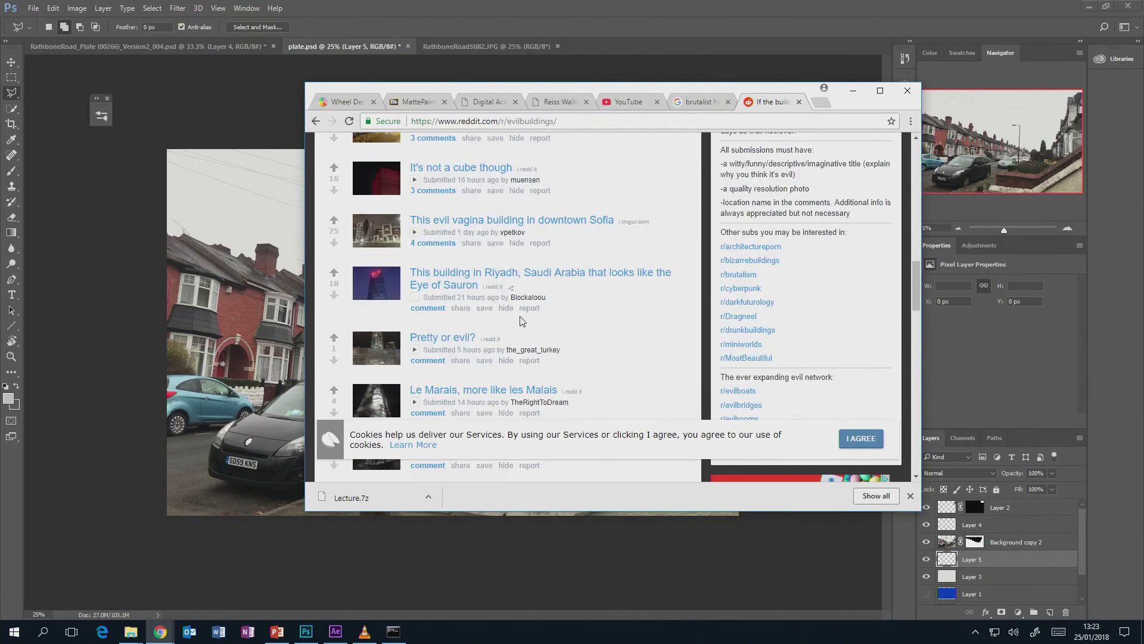
{"action": "scroll", "coordinate": [520, 320], "scroll_direction": "down", "scroll_amount": 1}
{"action": "left_click", "coordinate": [464, 331]}
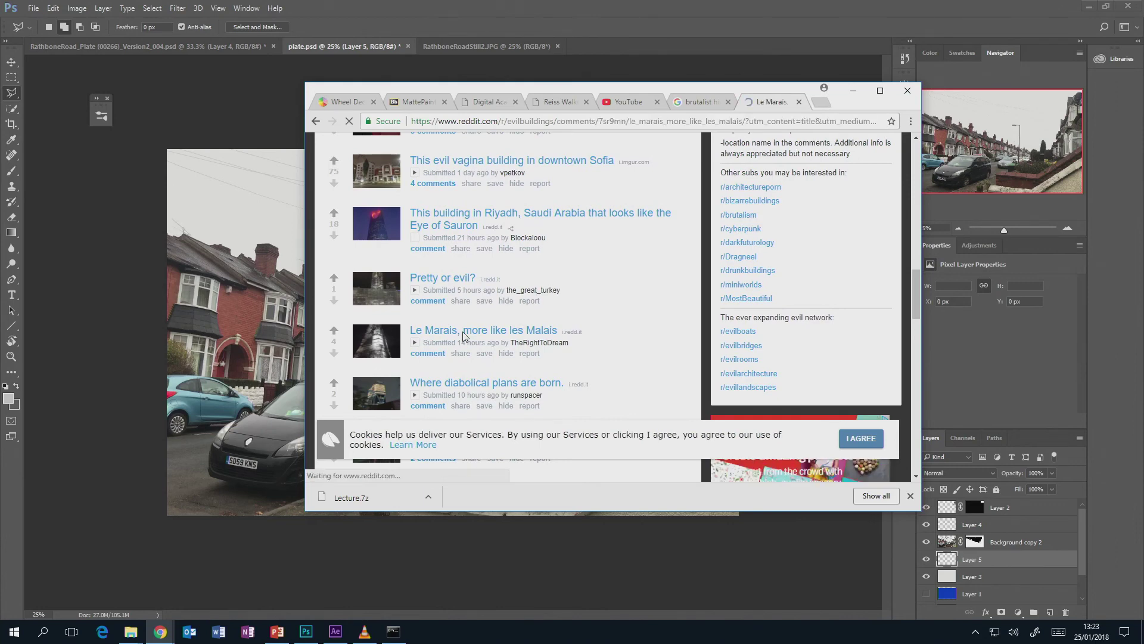
{"action": "scroll", "coordinate": [486, 310], "scroll_direction": "down", "scroll_amount": 5}
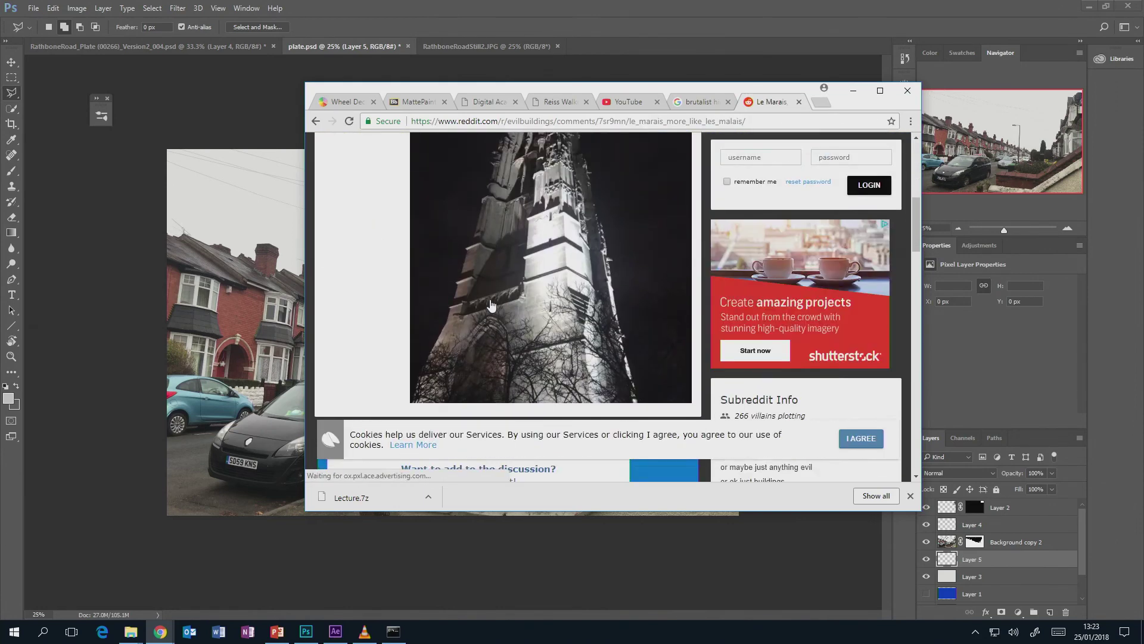
{"action": "scroll", "coordinate": [491, 305], "scroll_direction": "up", "scroll_amount": 5}
{"action": "key", "text": "alt+Left"}
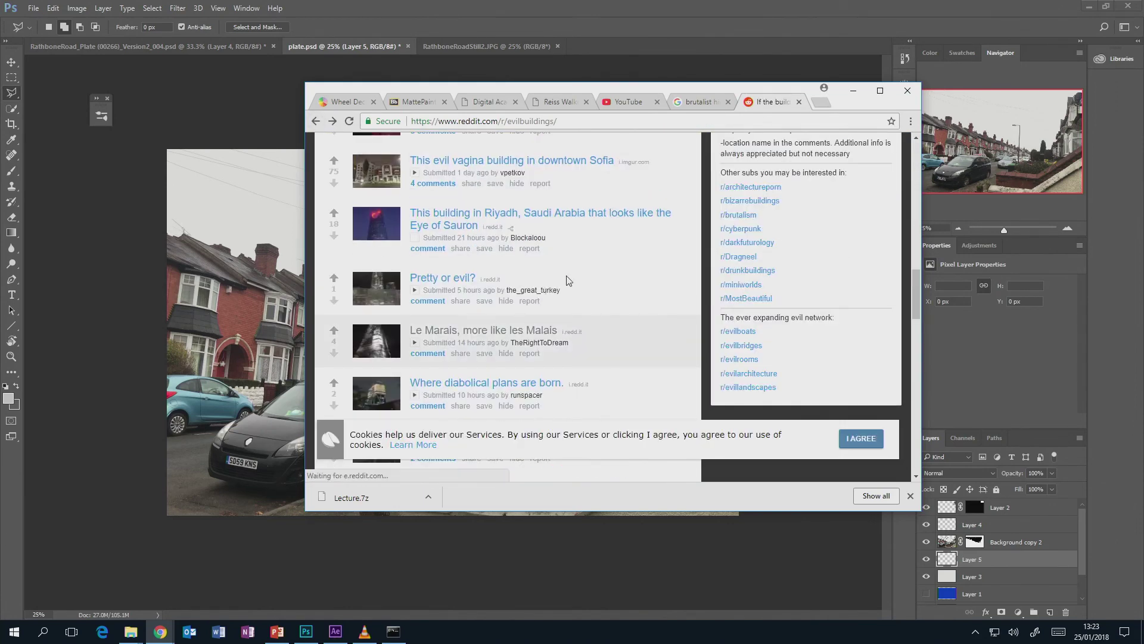
Step: Look through the Stills and Footage folders of the Lecture folder in File Explorer for source images and return to Photoshop
{"action": "left_click", "coordinate": [132, 629]}
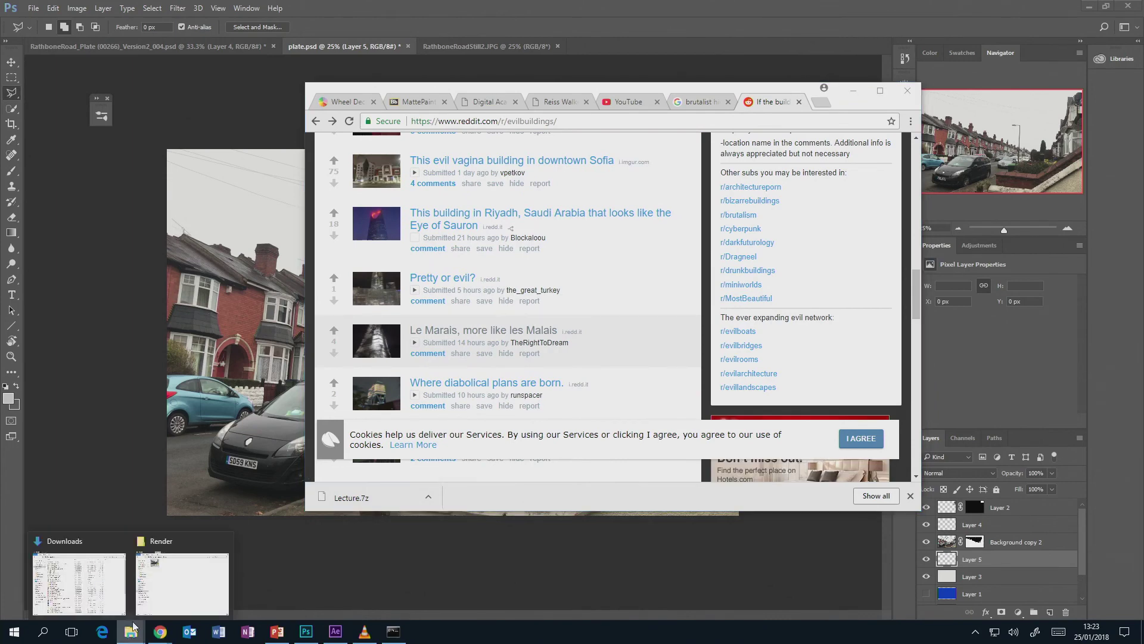
{"action": "left_click", "coordinate": [131, 632]}
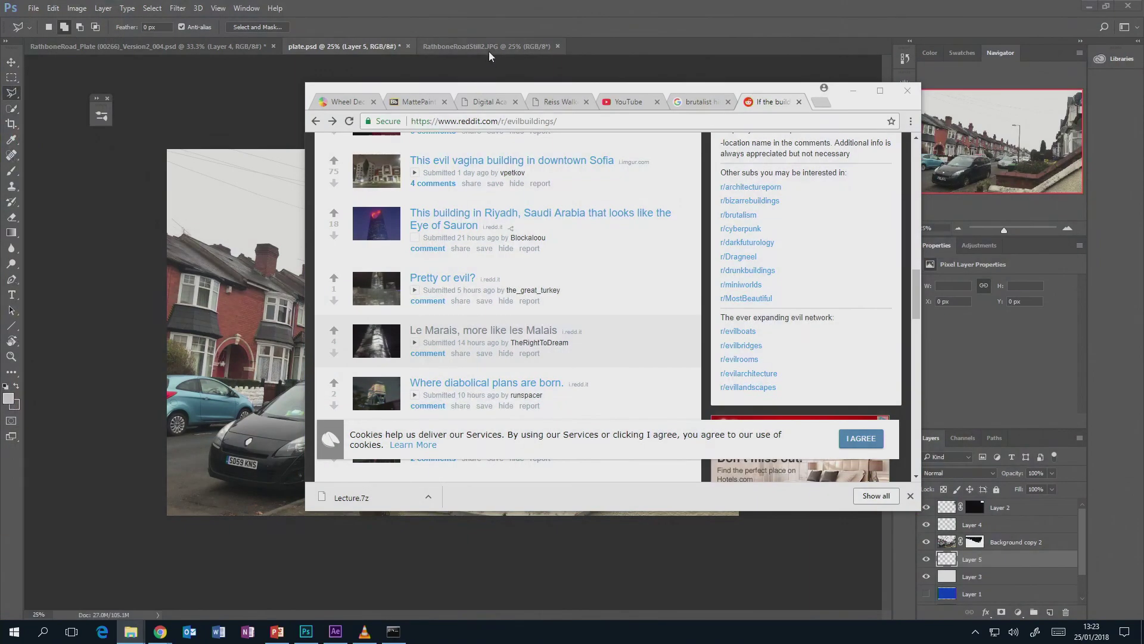
{"action": "left_click", "coordinate": [131, 633]}
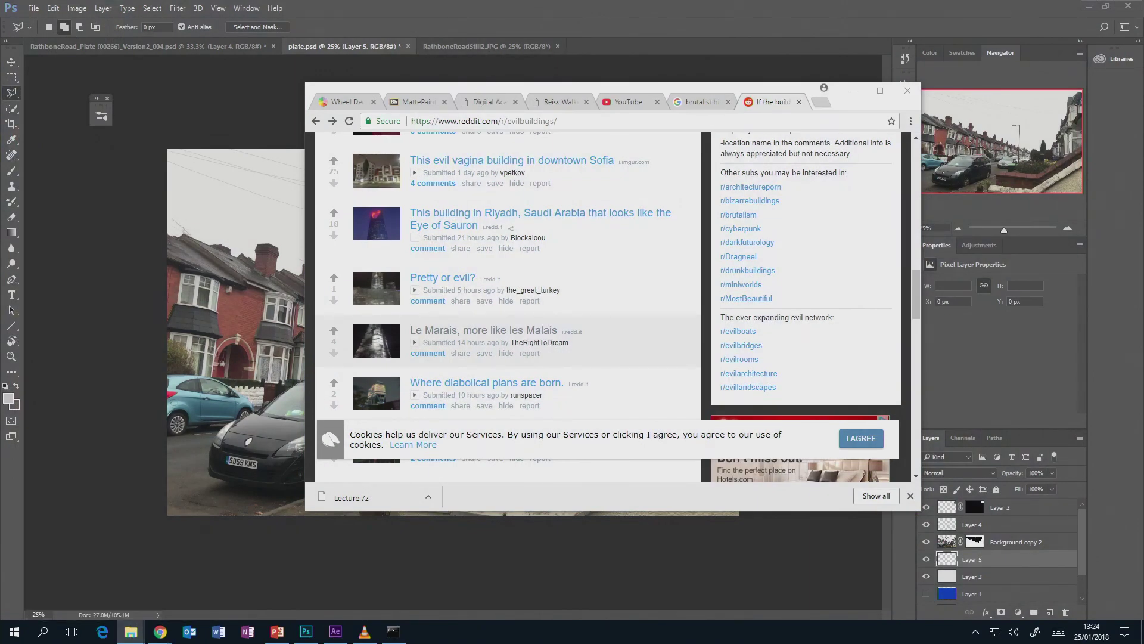
{"action": "left_click", "coordinate": [179, 587]}
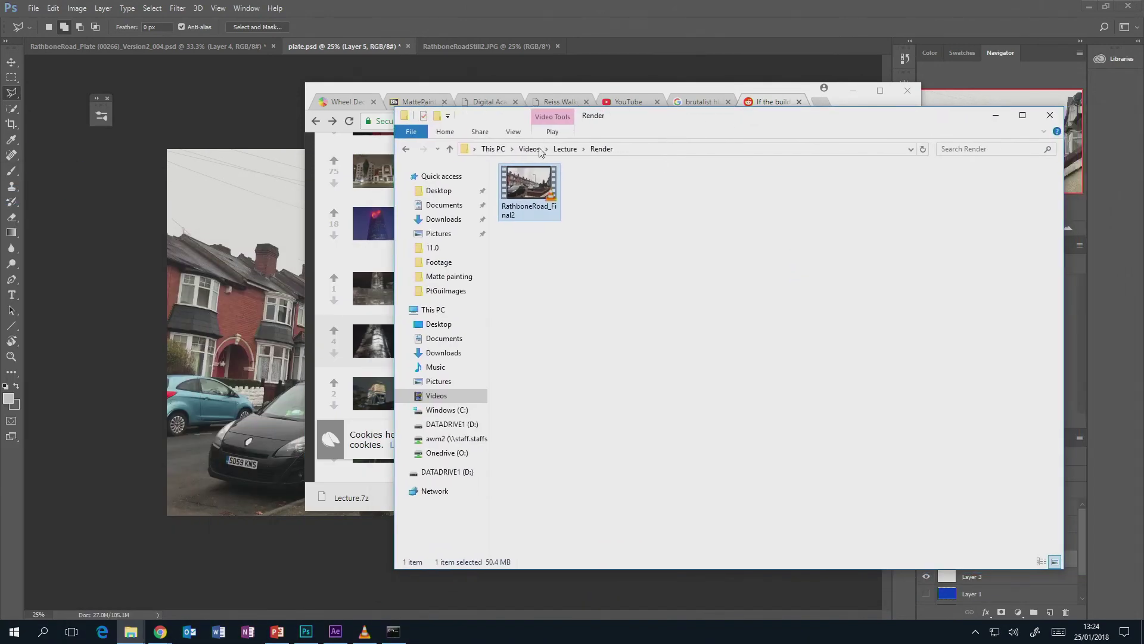
{"action": "left_click", "coordinate": [565, 149]}
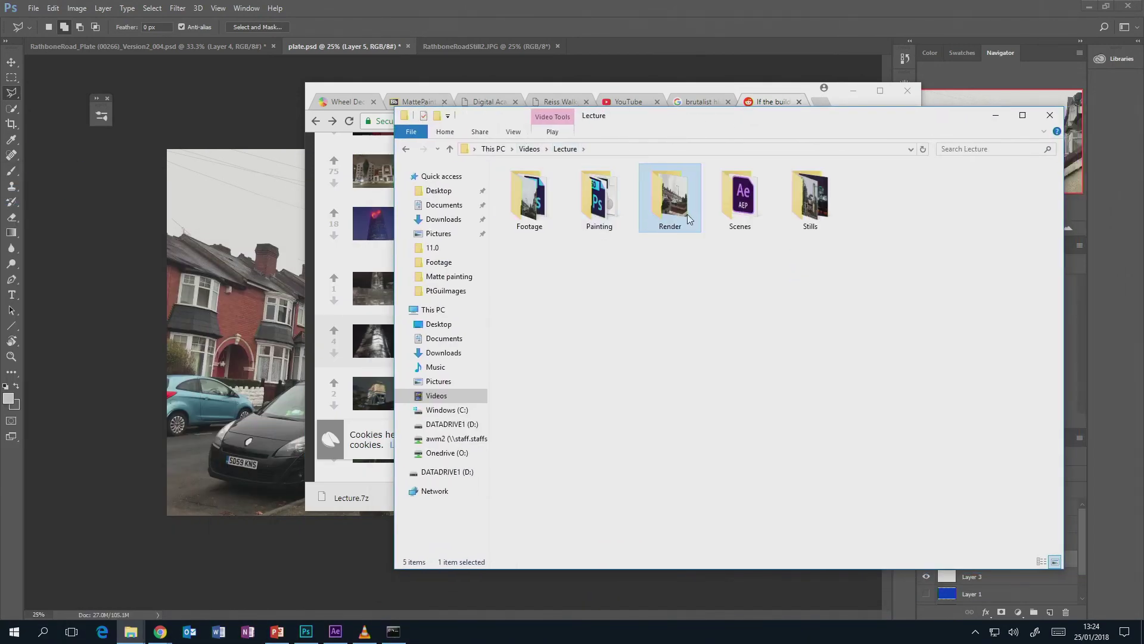
{"action": "double_click", "coordinate": [810, 197]}
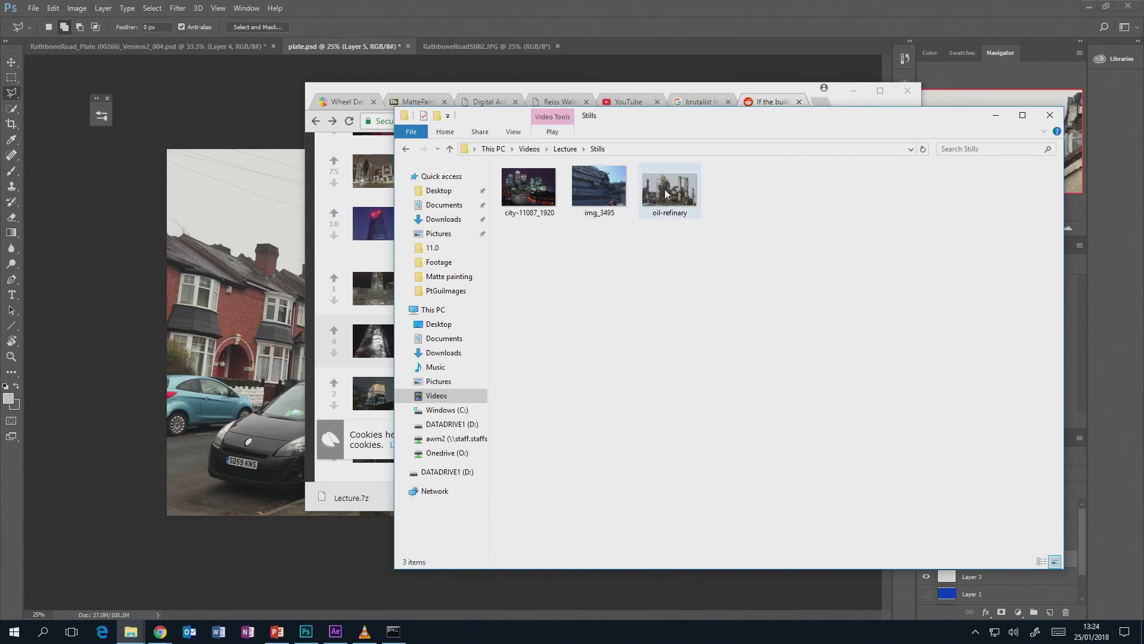
{"action": "left_click", "coordinate": [564, 149]}
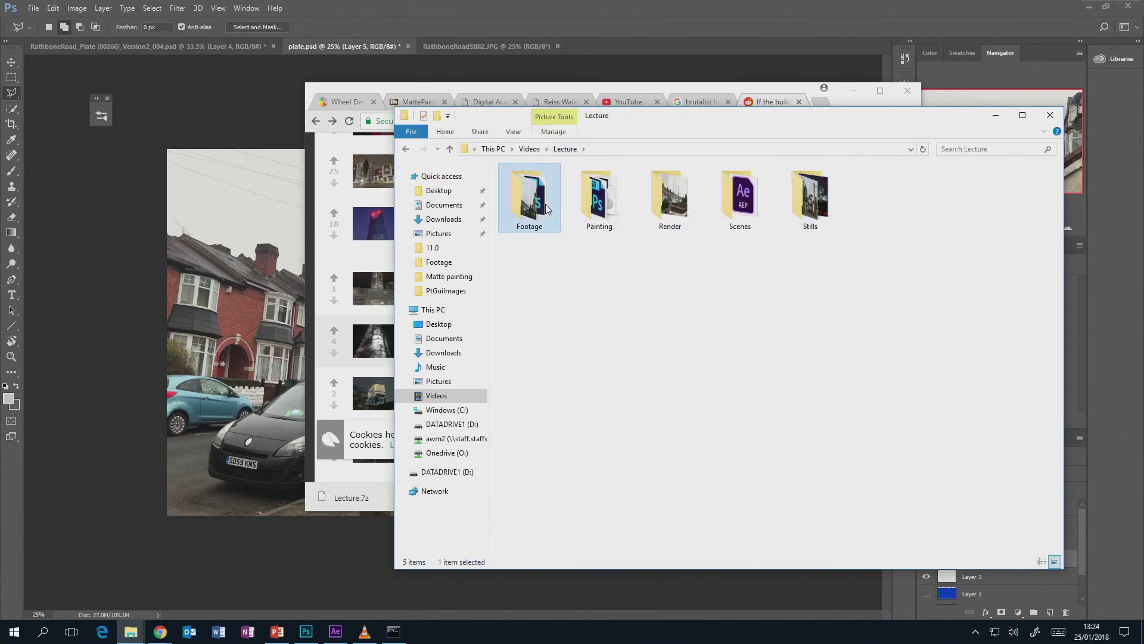
{"action": "double_click", "coordinate": [546, 204]}
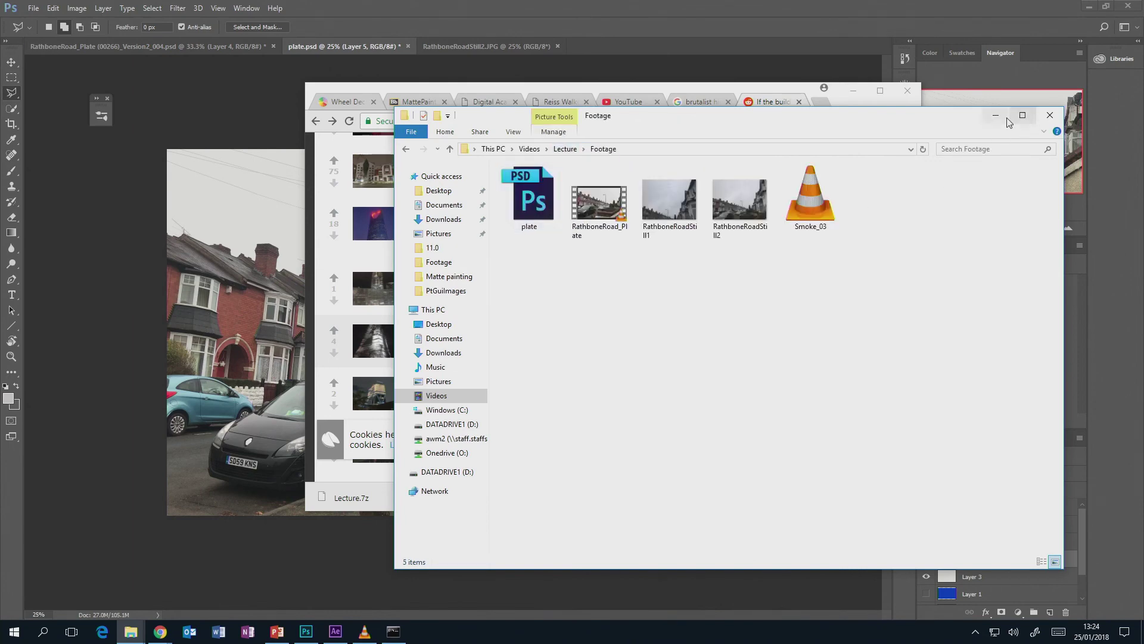
{"action": "left_click_drag", "start_coordinate": [973, 123], "coordinate": [742, 185]}
{"action": "left_click", "coordinate": [764, 177]}
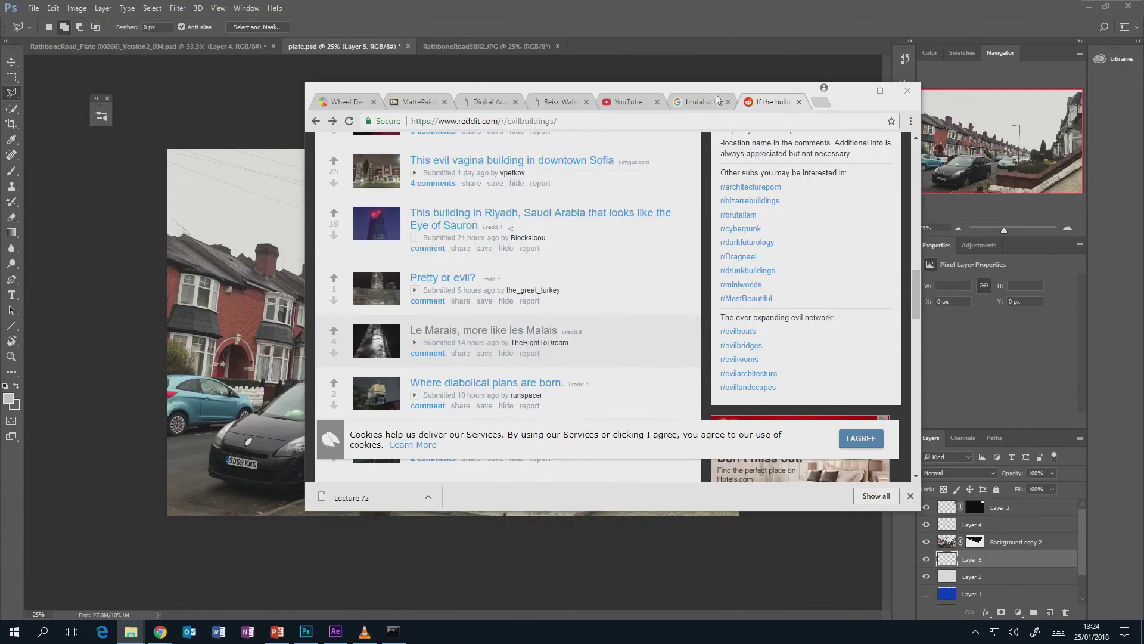
{"action": "left_click", "coordinate": [854, 92]}
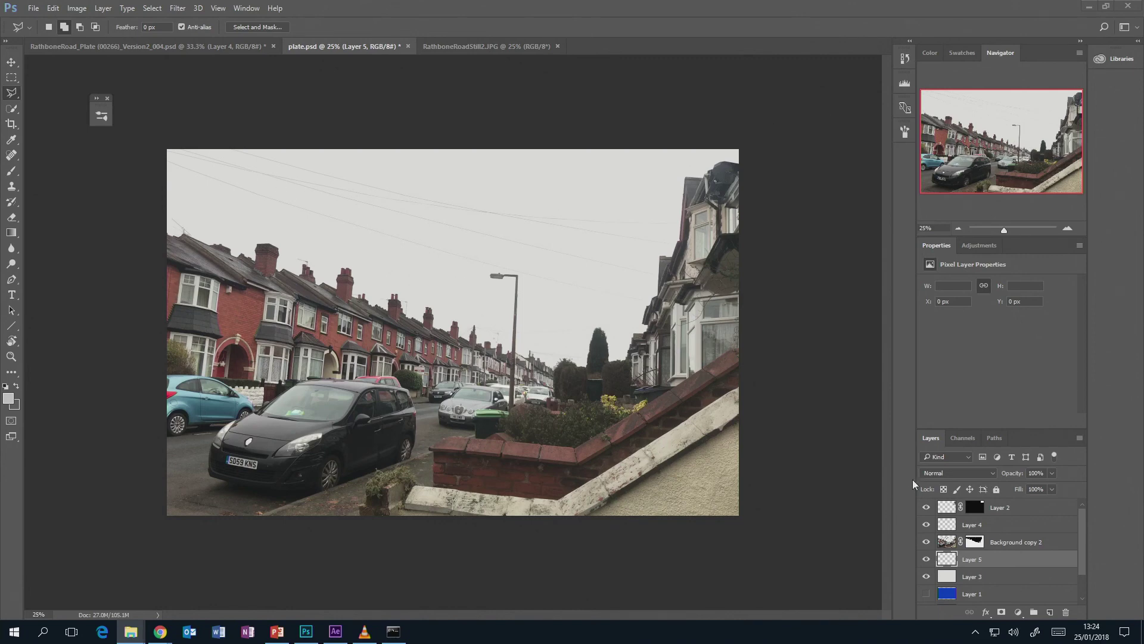
Step: Outline distant building silhouettes above the end of the street on Layer 5, fill them with the light grey foreground color and deselect
{"action": "left_click", "coordinate": [987, 560]}
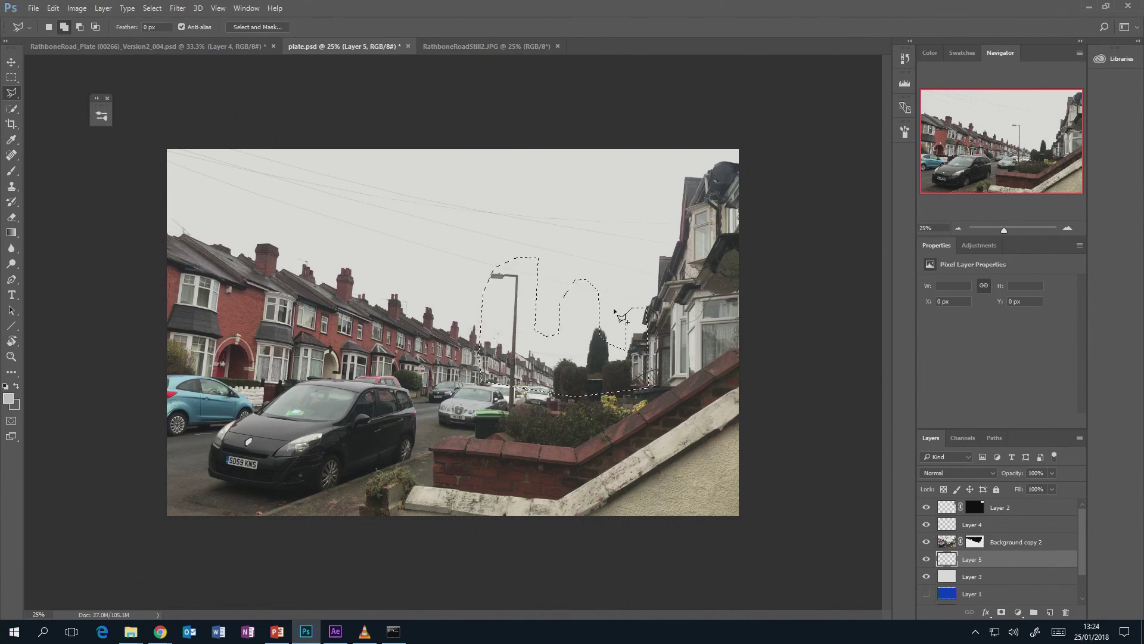
{"action": "key", "text": "g"}
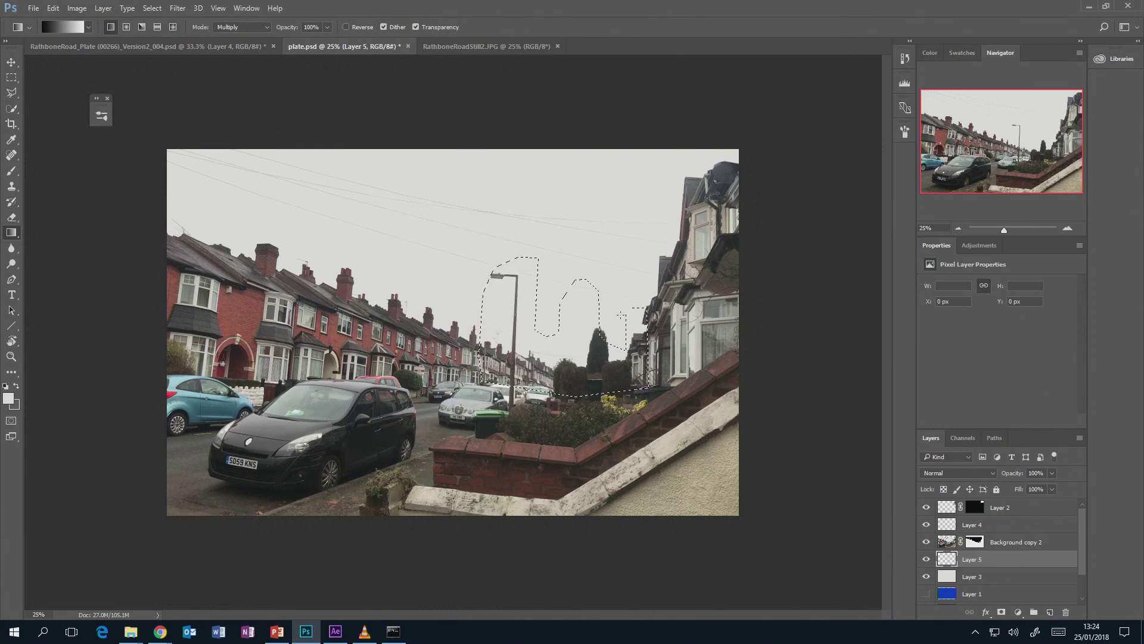
{"action": "left_click_drag", "start_coordinate": [626, 310], "coordinate": [621, 314]}
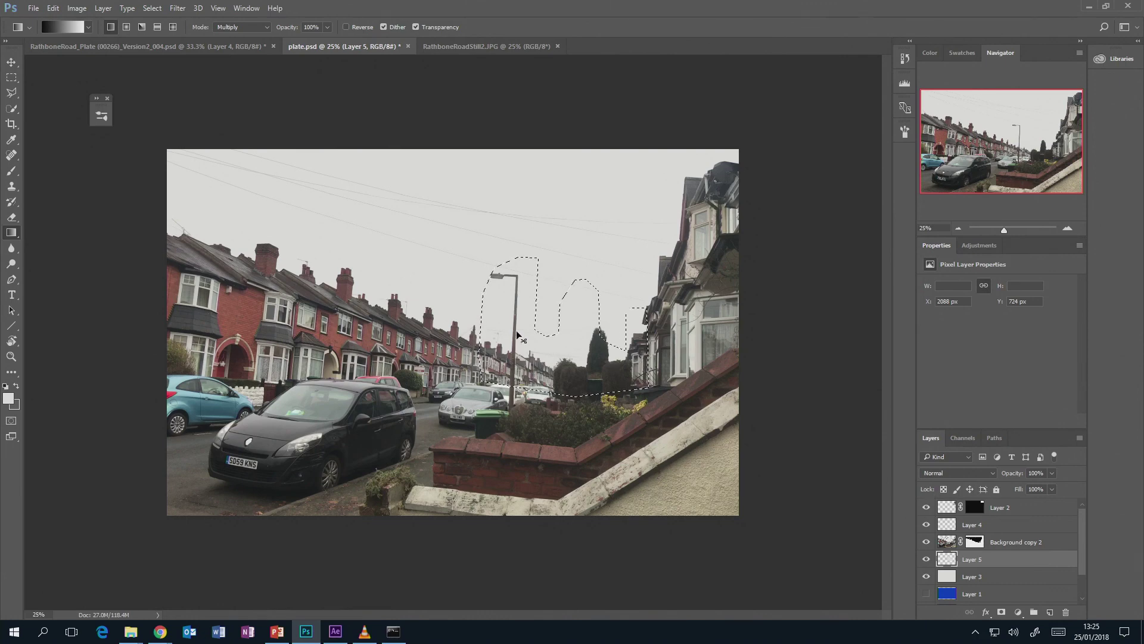
{"action": "key", "text": "ctrl+d"}
Step: Create a soft selection of the image's upper part using a Quick Mask with an upward linear gradient in Normal mode
{"action": "left_click", "coordinate": [11, 422]}
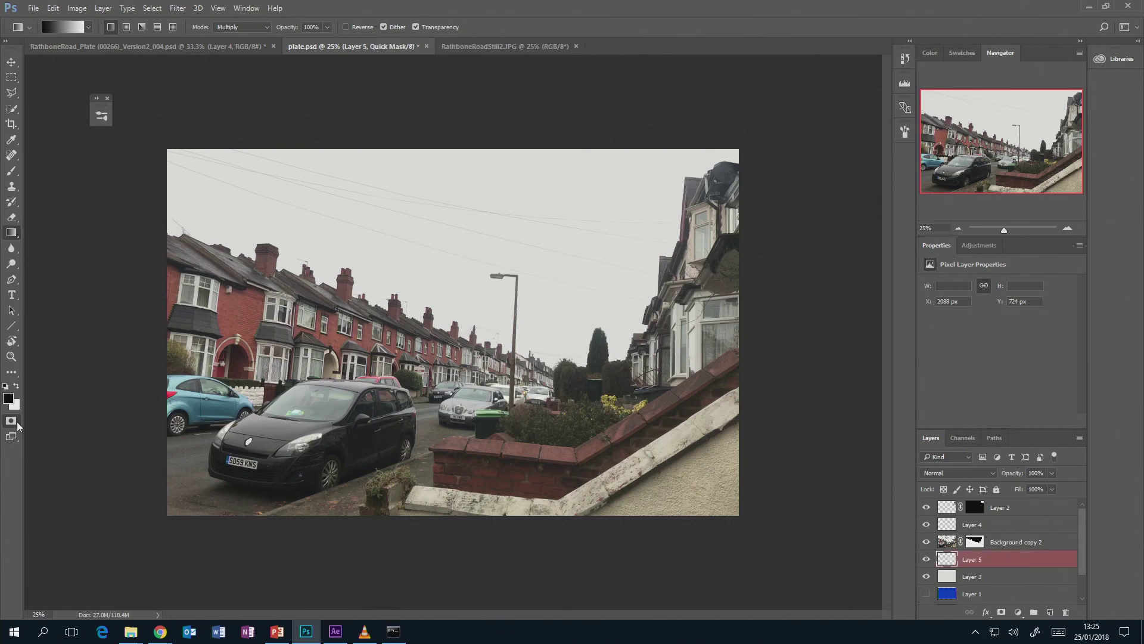
{"action": "left_click", "coordinate": [241, 27]}
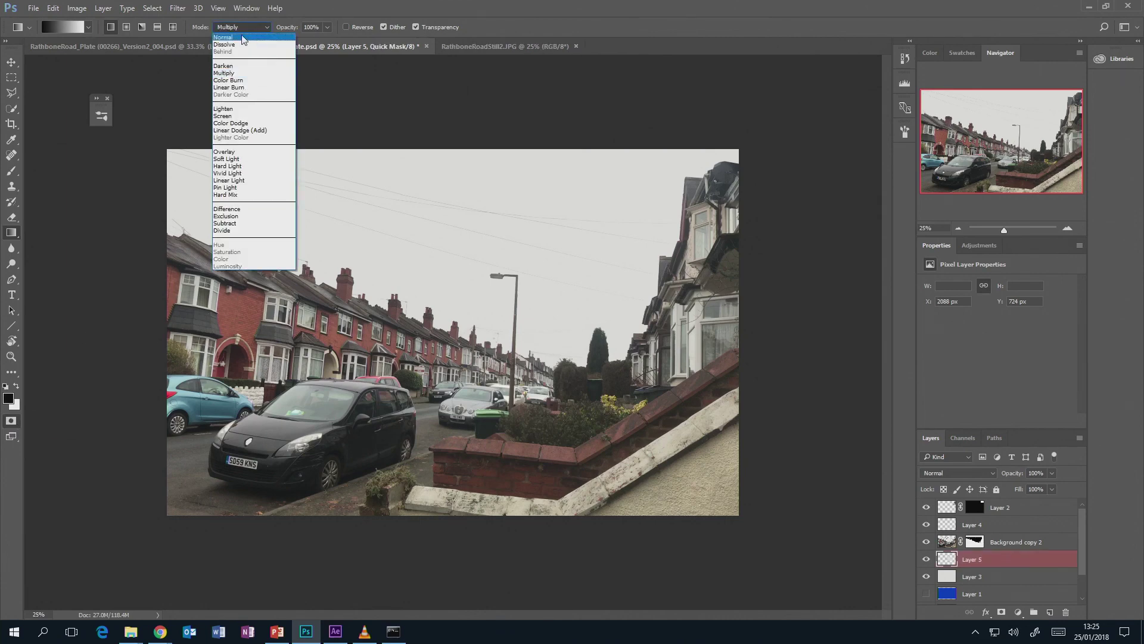
{"action": "left_click", "coordinate": [243, 37]}
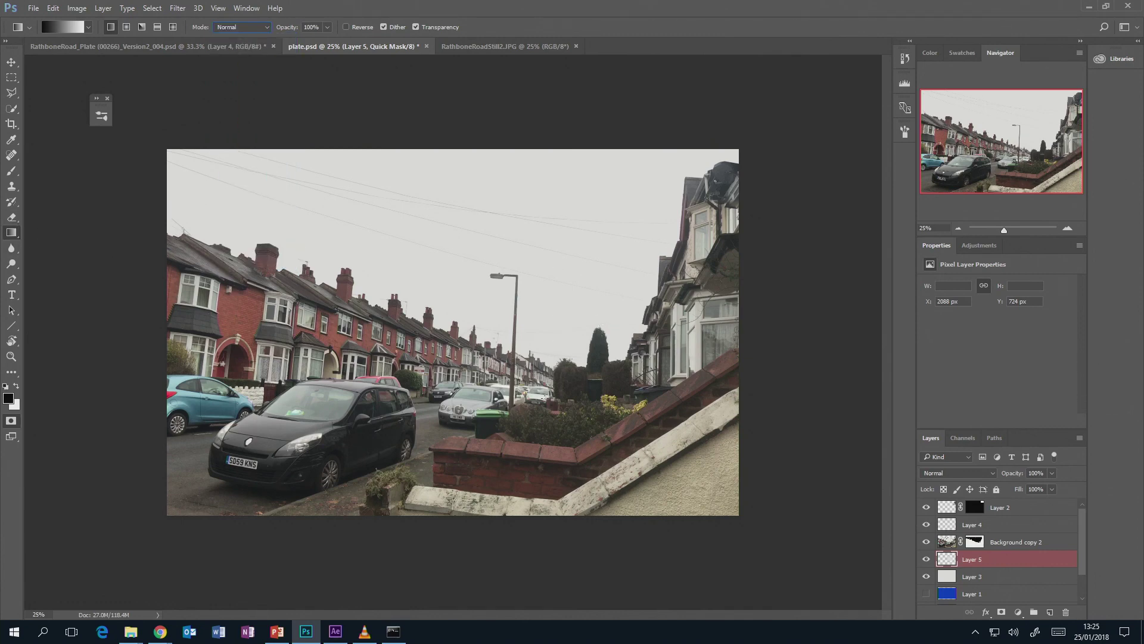
{"action": "left_click_drag", "start_coordinate": [545, 397], "coordinate": [546, 275]}
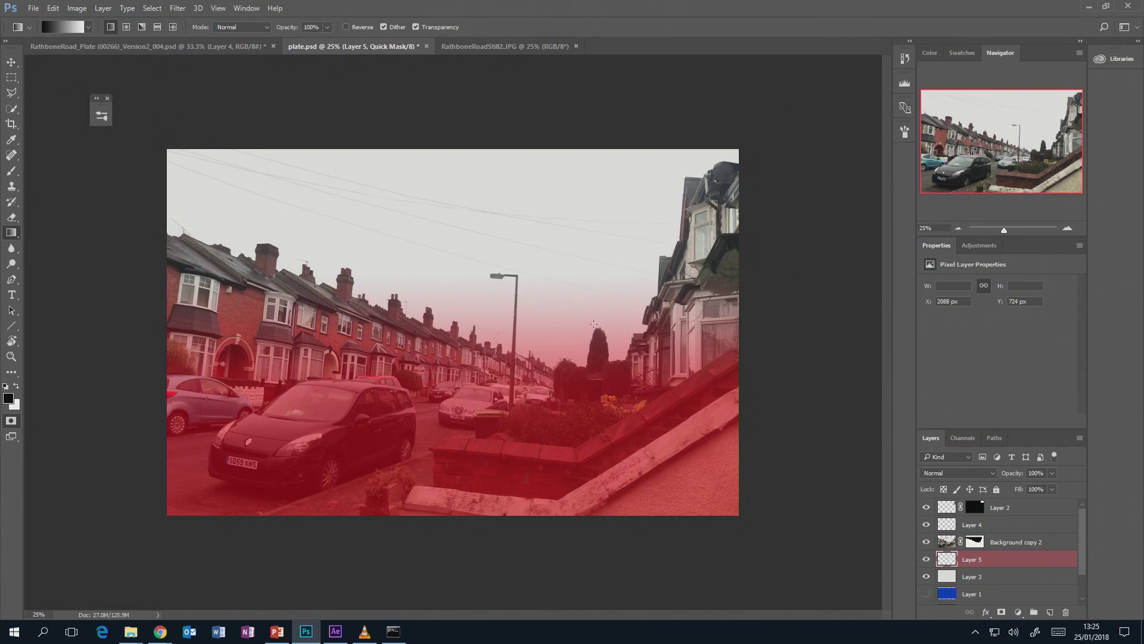
{"action": "left_click_drag", "start_coordinate": [563, 386], "coordinate": [560, 320]}
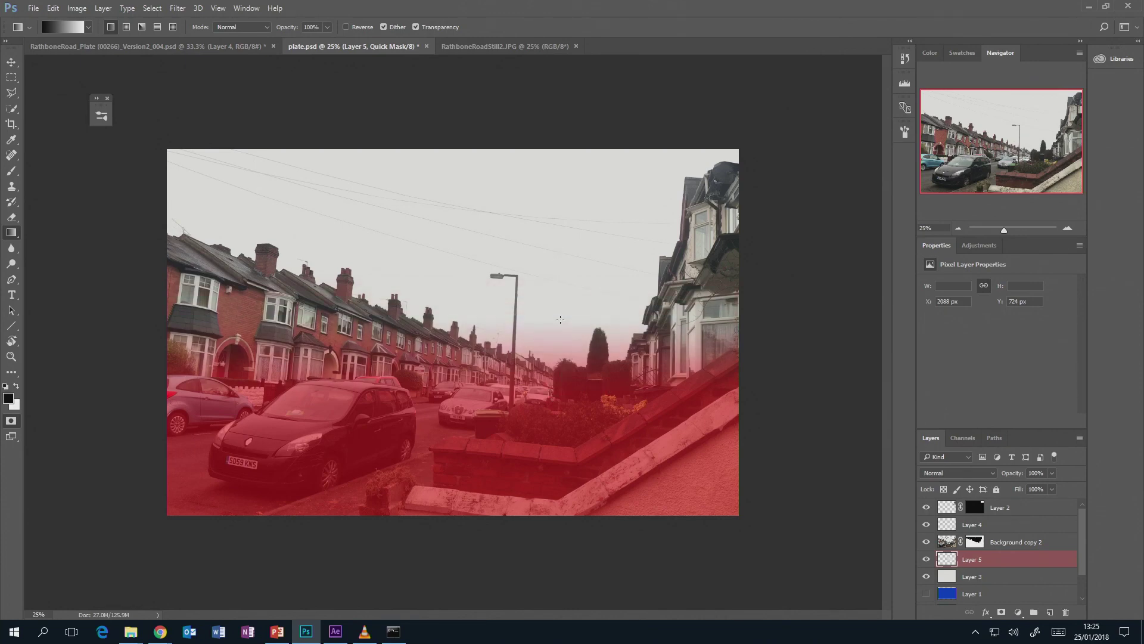
{"action": "left_click_drag", "start_coordinate": [548, 378], "coordinate": [548, 312]}
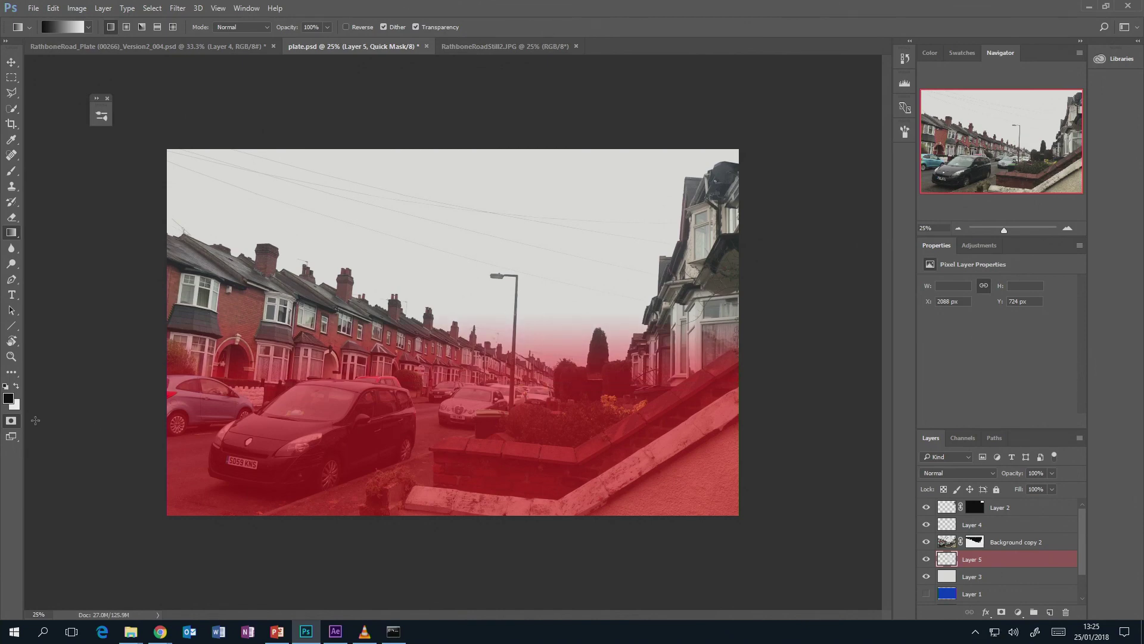
{"action": "left_click", "coordinate": [13, 422]}
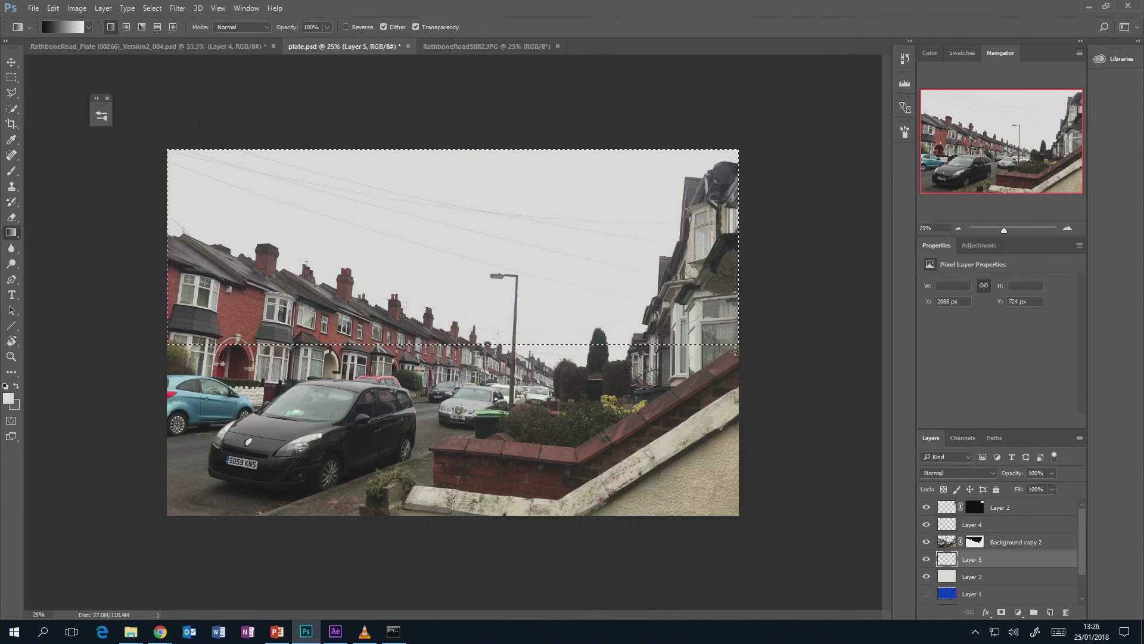
Step: Darken the selected upper part of the Layer 5 silhouettes by lowering the Levels output white, and deselect
{"action": "key", "text": "ctrl+l"}
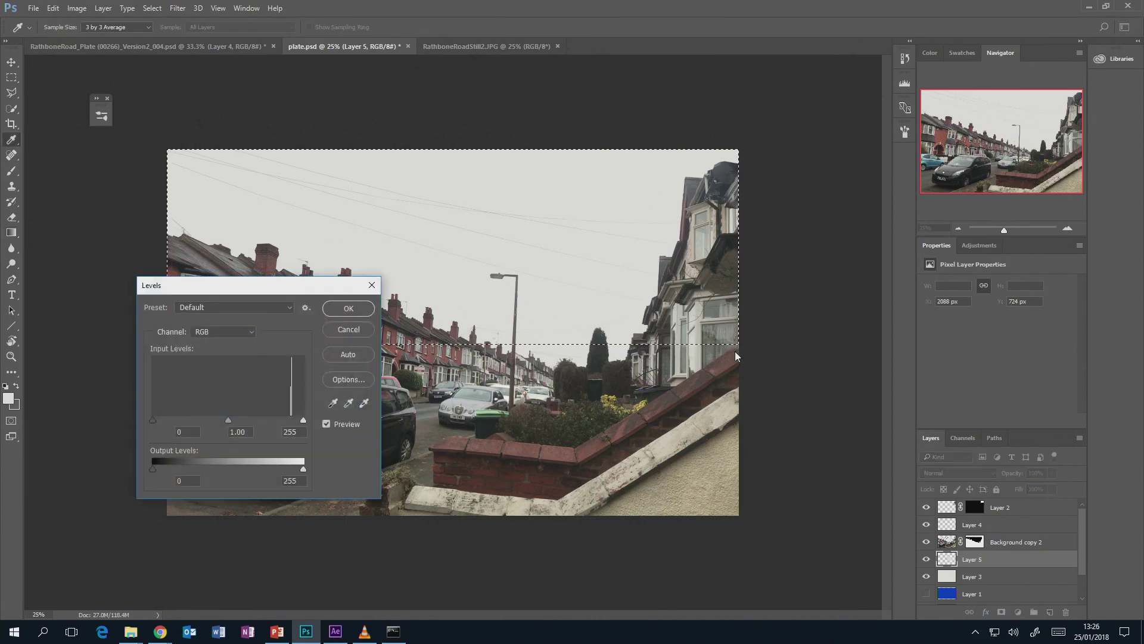
{"action": "left_click_drag", "start_coordinate": [308, 290], "coordinate": [289, 340]}
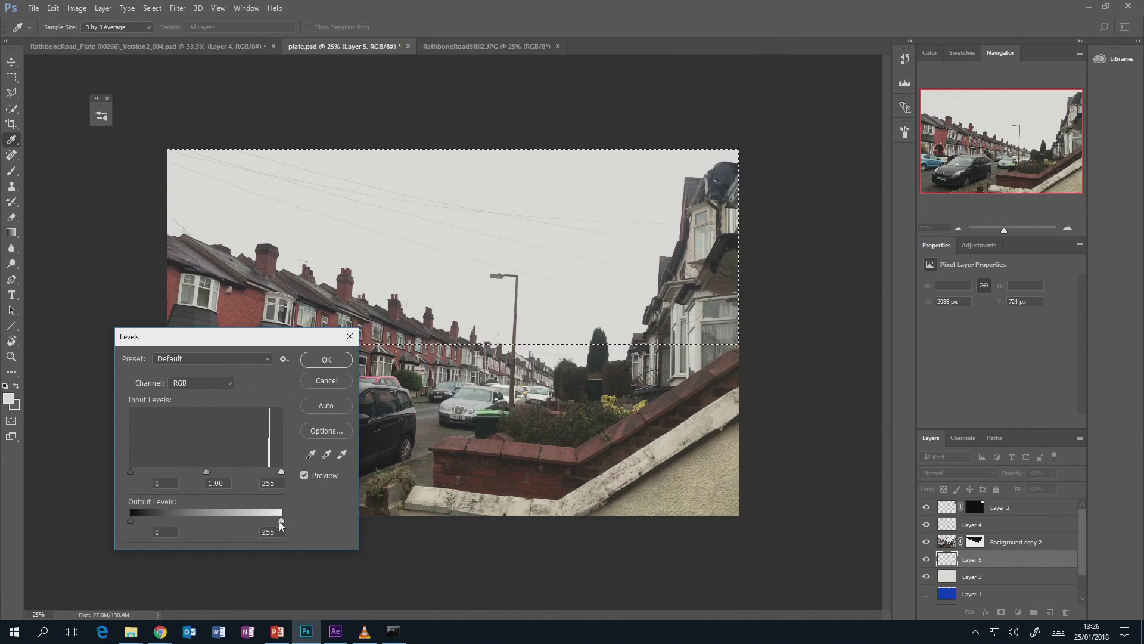
{"action": "left_click_drag", "start_coordinate": [281, 520], "coordinate": [275, 520]}
{"action": "left_click", "coordinate": [276, 521]}
{"action": "left_click_drag", "start_coordinate": [276, 522], "coordinate": [275, 522]}
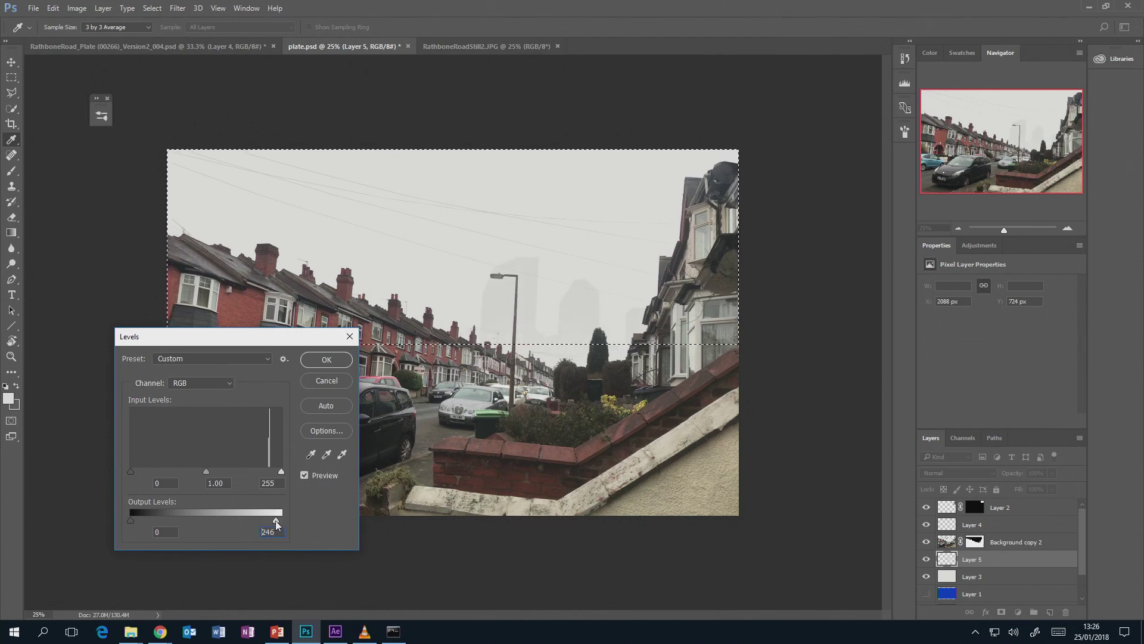
{"action": "left_click_drag", "start_coordinate": [276, 522], "coordinate": [274, 522]}
{"action": "left_click", "coordinate": [325, 360]}
{"action": "key", "text": "g"}
{"action": "key", "text": "ctrl+d"}
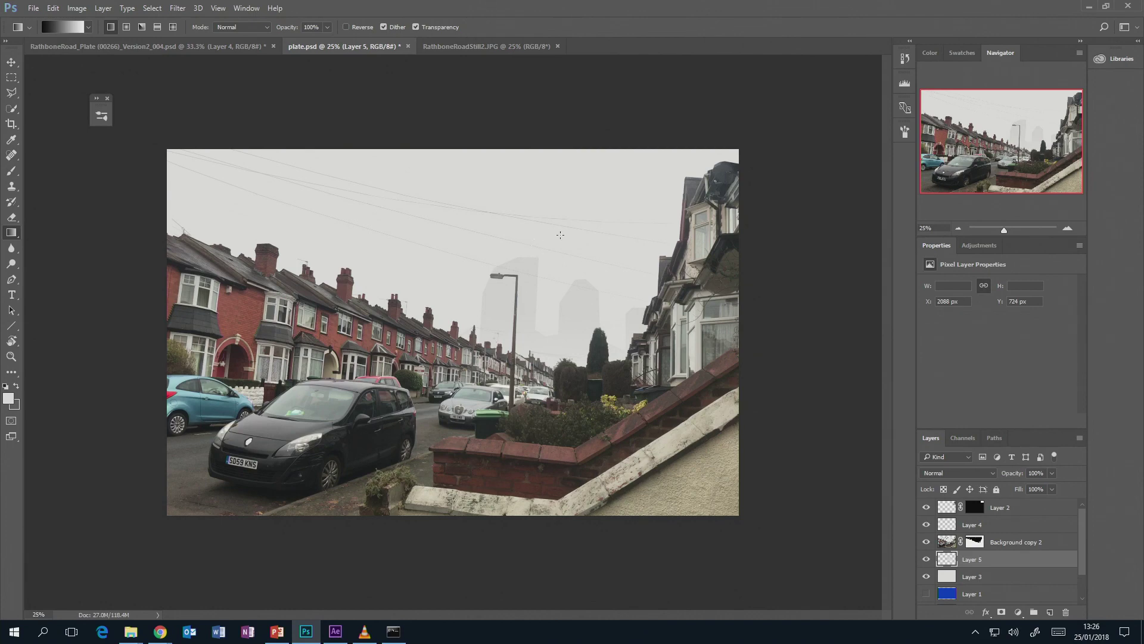
{"action": "key", "text": "d"}
{"action": "key", "text": "q"}
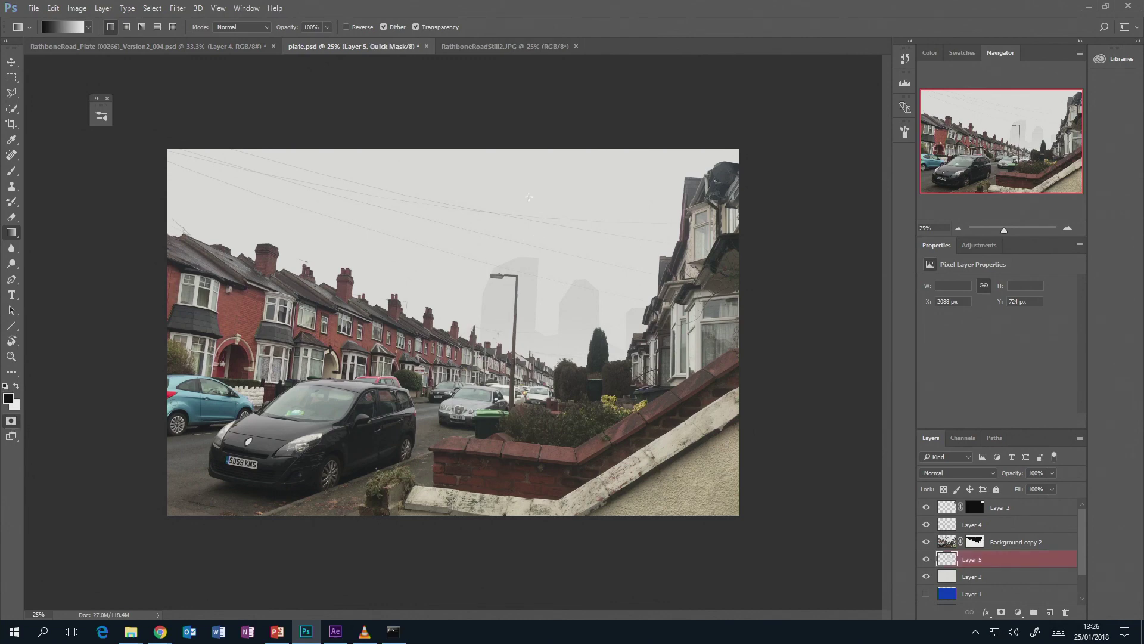
{"action": "left_click_drag", "start_coordinate": [525, 198], "coordinate": [520, 275]}
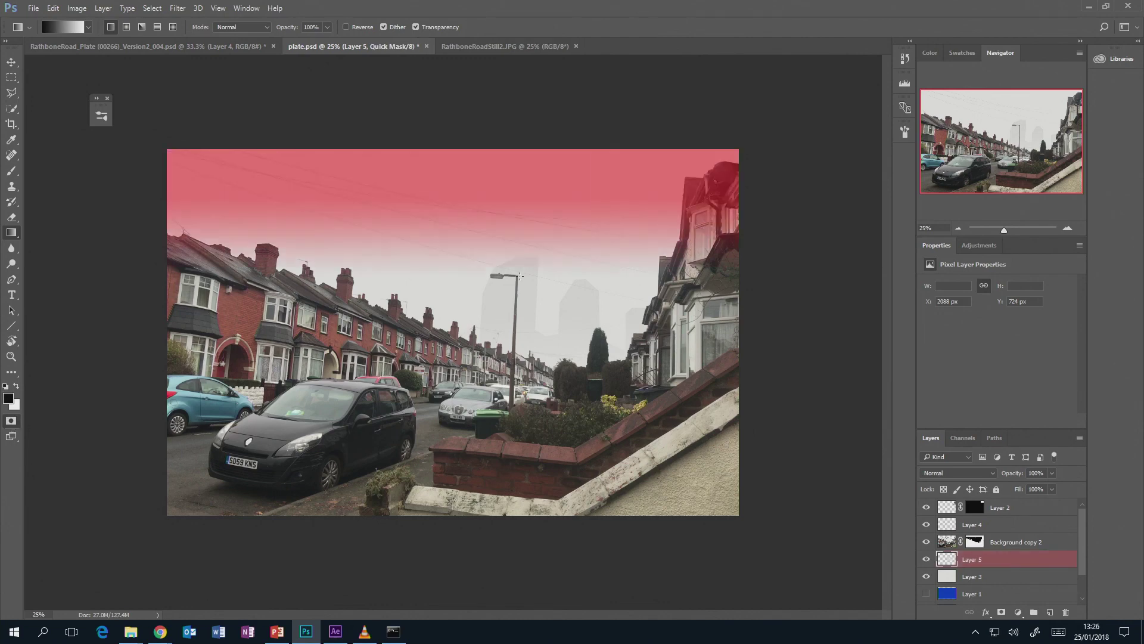
{"action": "left_click_drag", "start_coordinate": [514, 216], "coordinate": [515, 292]}
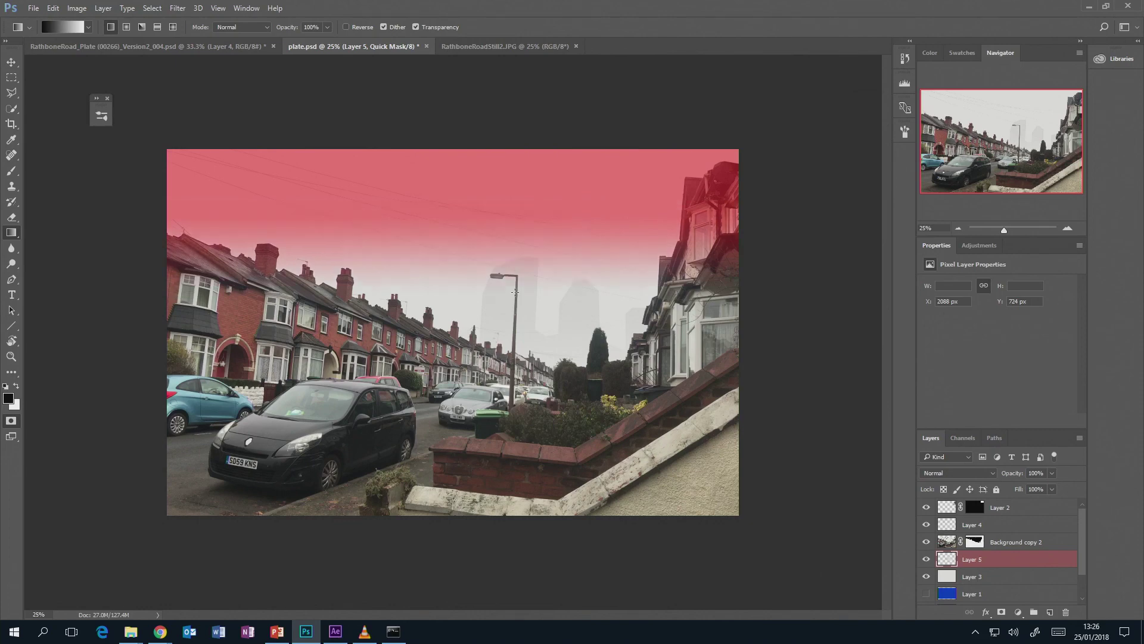
{"action": "left_click", "coordinate": [11, 421]}
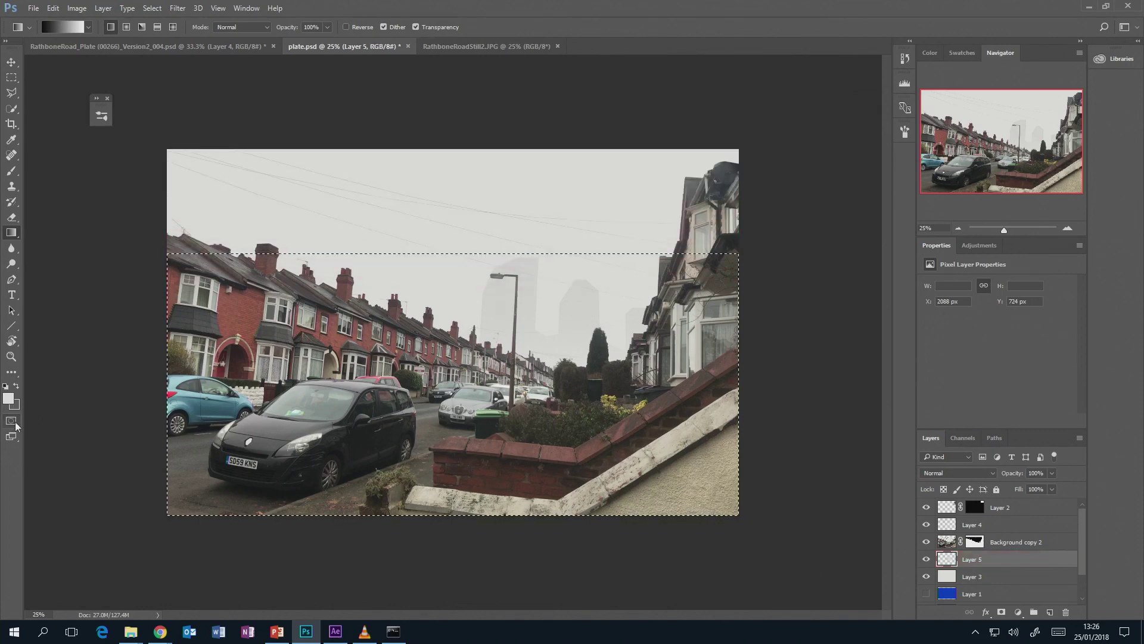
{"action": "key", "text": "ctrl+l"}
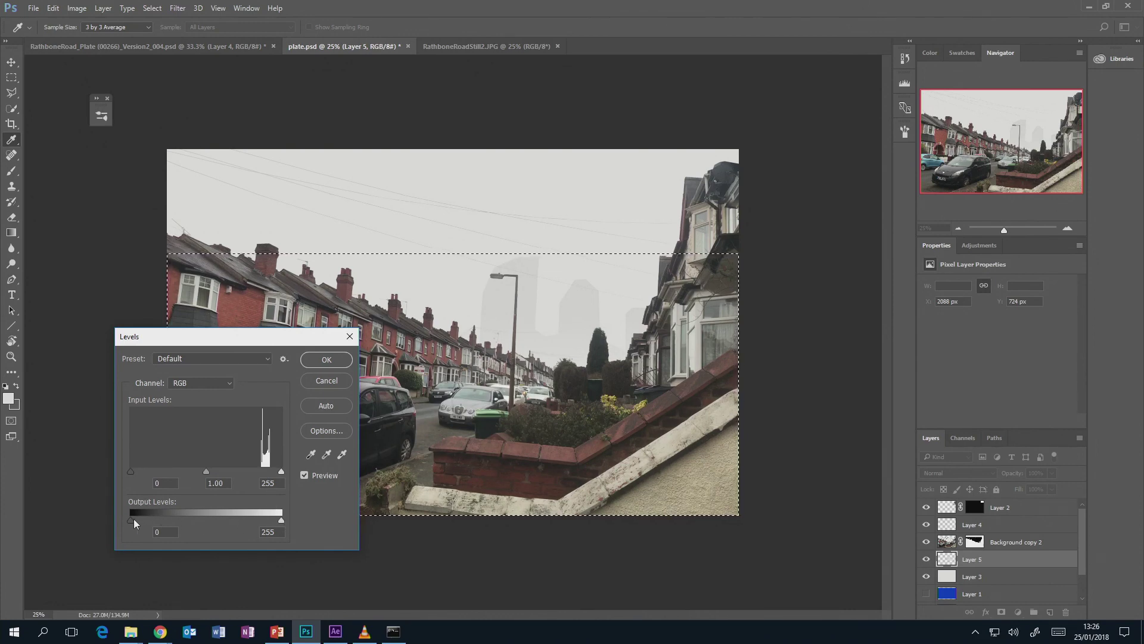
{"action": "left_click_drag", "start_coordinate": [134, 518], "coordinate": [109, 514]}
{"action": "left_click", "coordinate": [350, 380]}
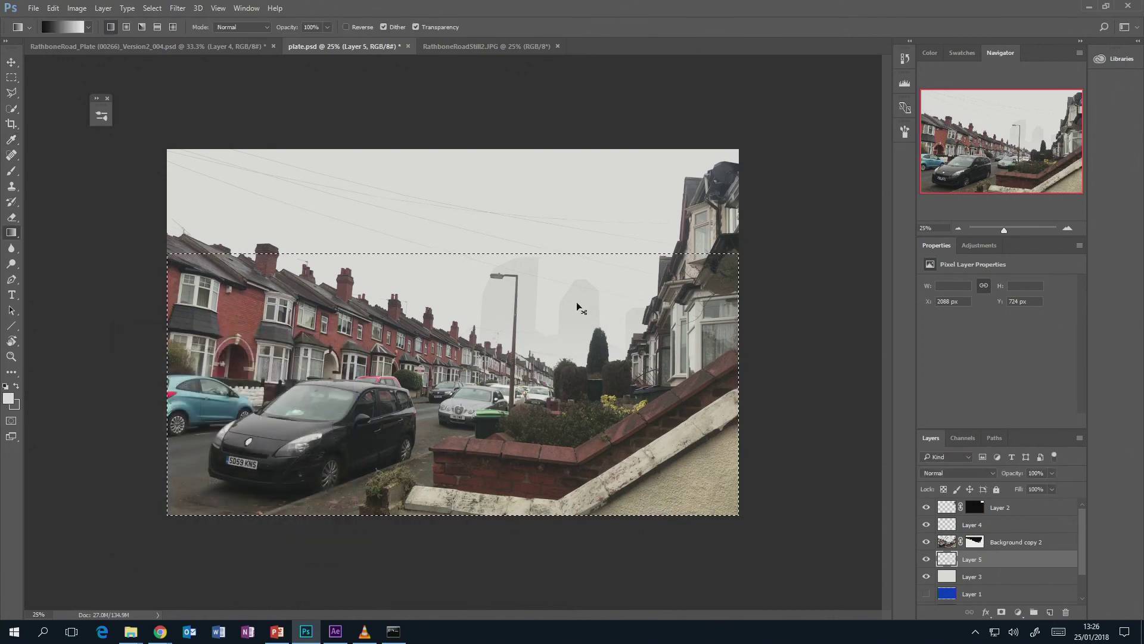
{"action": "key", "text": "ctrl+d"}
Step: Create a soft selection of the image's lower part using a Quick Mask with a downward gradient starting in the sky
{"action": "left_click", "coordinate": [11, 421]}
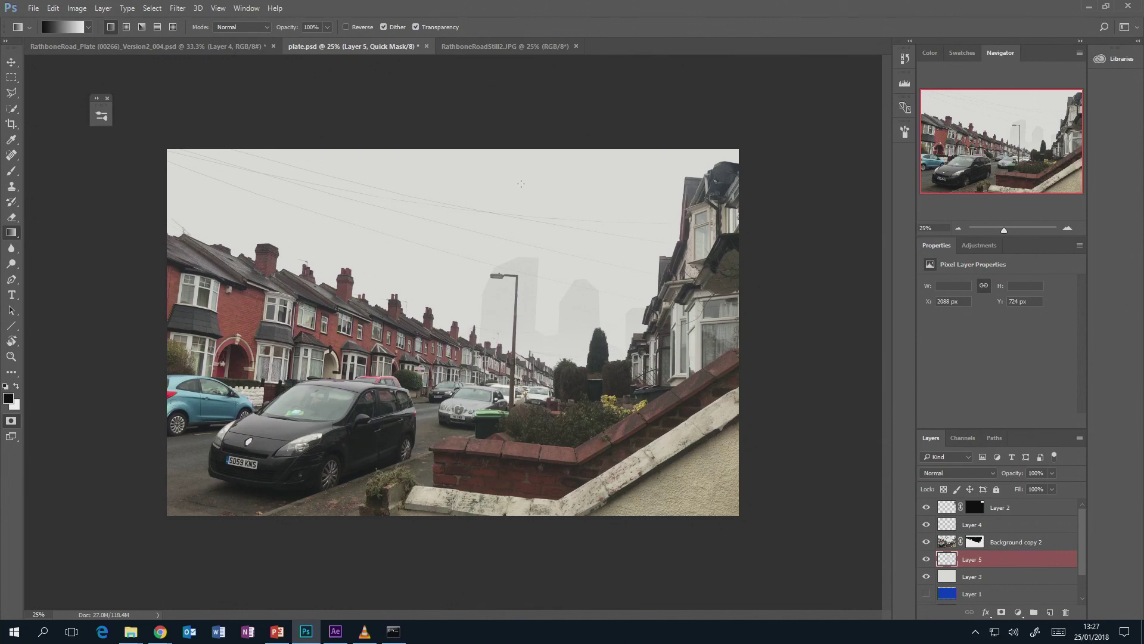
{"action": "left_click_drag", "start_coordinate": [521, 184], "coordinate": [513, 280]}
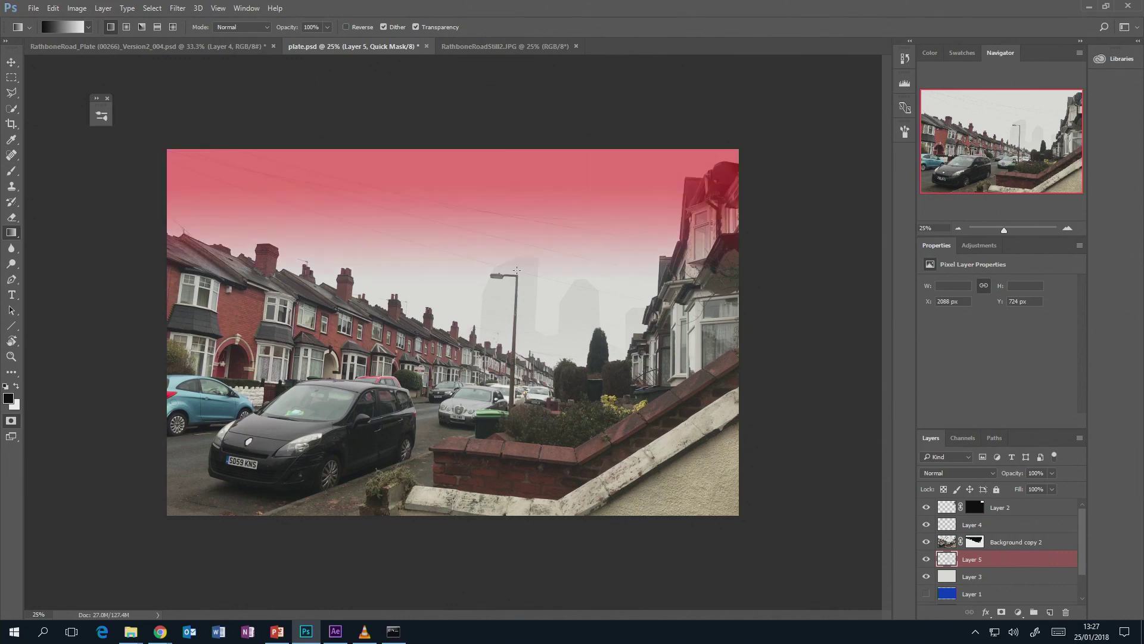
{"action": "left_click_drag", "start_coordinate": [522, 224], "coordinate": [521, 292]}
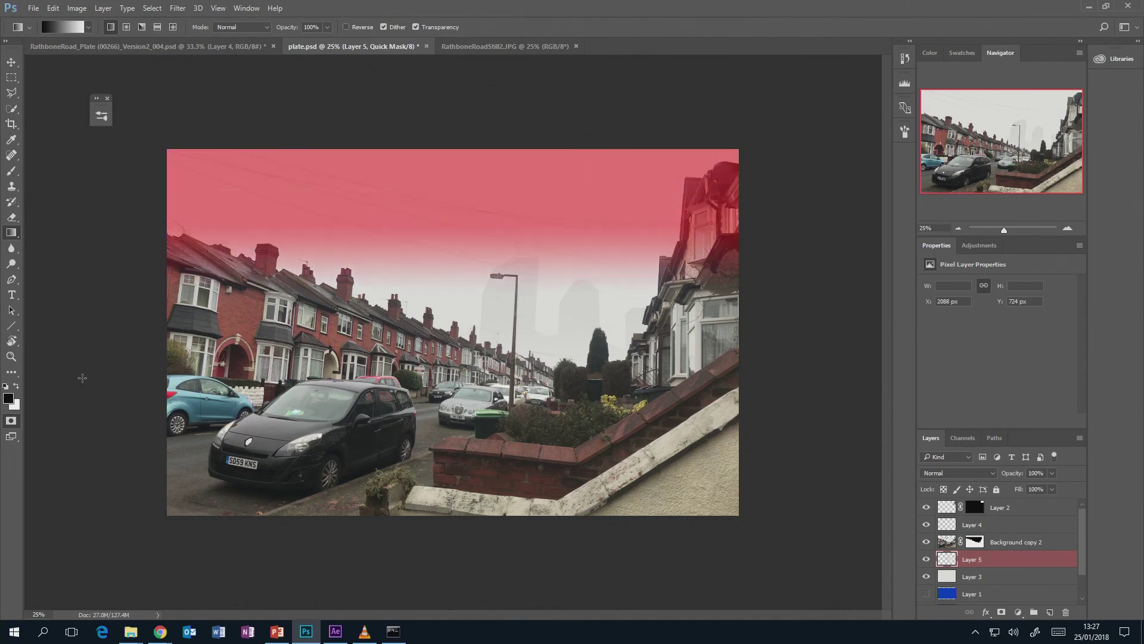
{"action": "left_click", "coordinate": [12, 422]}
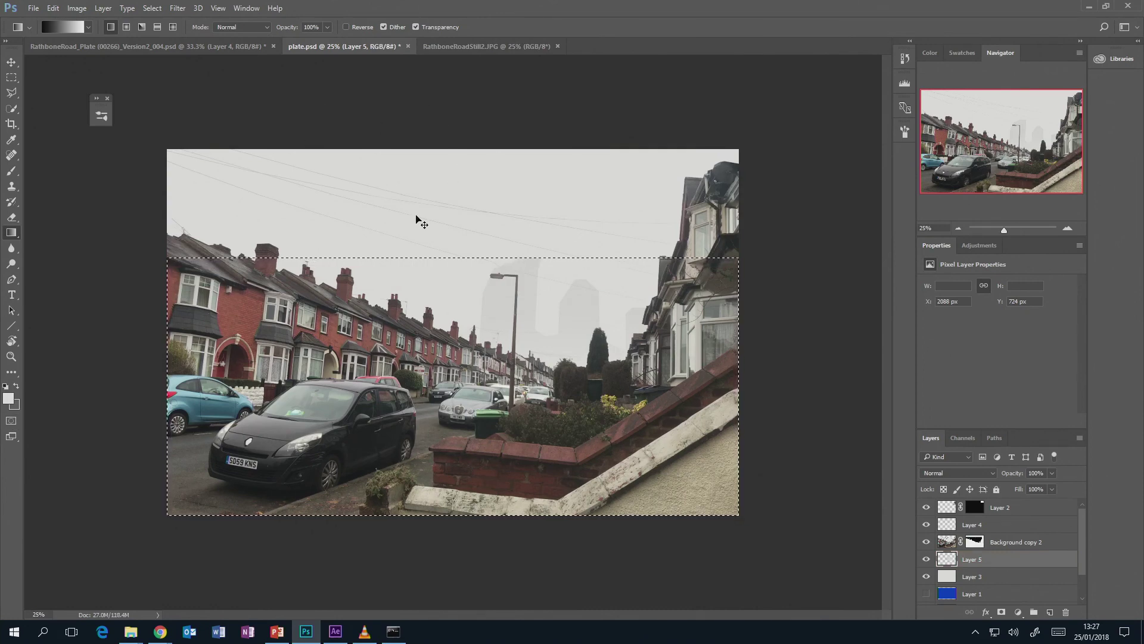
Step: Darken the selected lower part of the Layer 5 silhouettes by lowering the Levels output white
{"action": "key", "text": "ctrl+l"}
{"action": "mouse_move", "coordinate": [130, 520]}
{"action": "left_mouse_down"}
{"action": "mouse_move", "coordinate": [159, 516]}
{"action": "mouse_move", "coordinate": [131, 519]}
{"action": "left_mouse_up"}
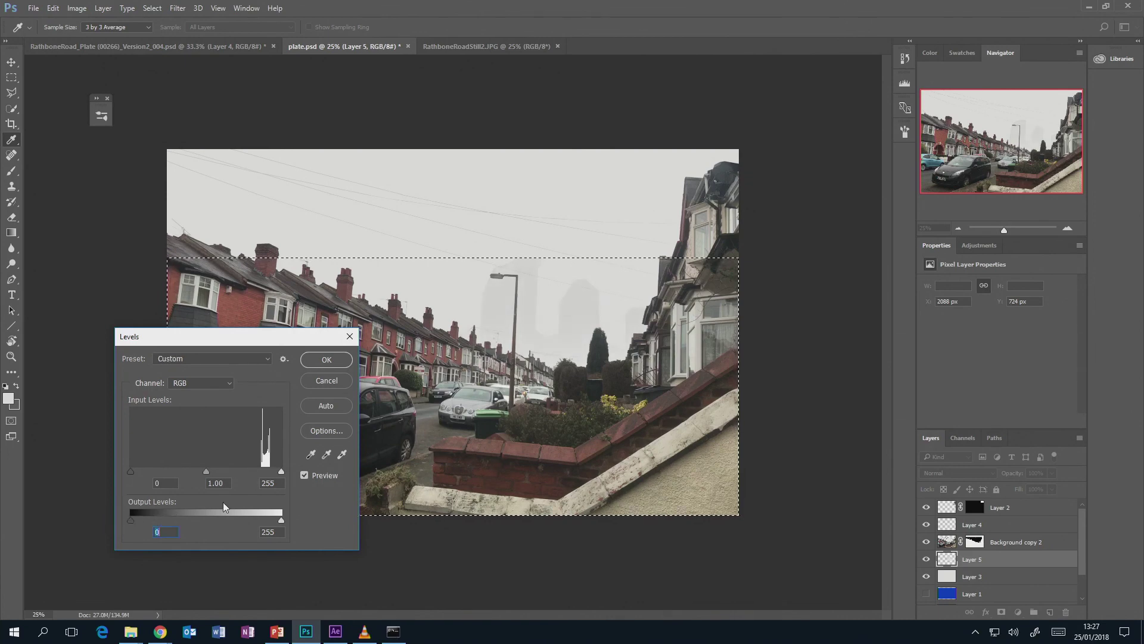
{"action": "left_click_drag", "start_coordinate": [281, 520], "coordinate": [262, 523]}
{"action": "left_click", "coordinate": [326, 359]}
Step: Invert the selection, slightly raise the Levels output black on the upper part of the silhouettes, and deselect
{"action": "key", "text": "ctrl+shift+i"}
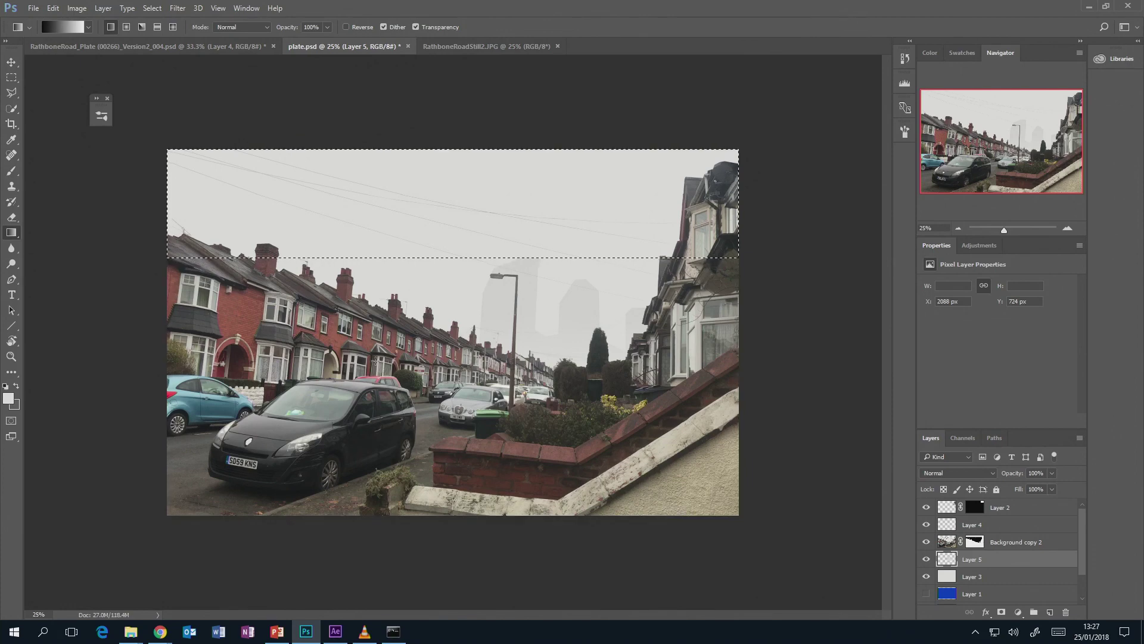
{"action": "key", "text": "ctrl+l"}
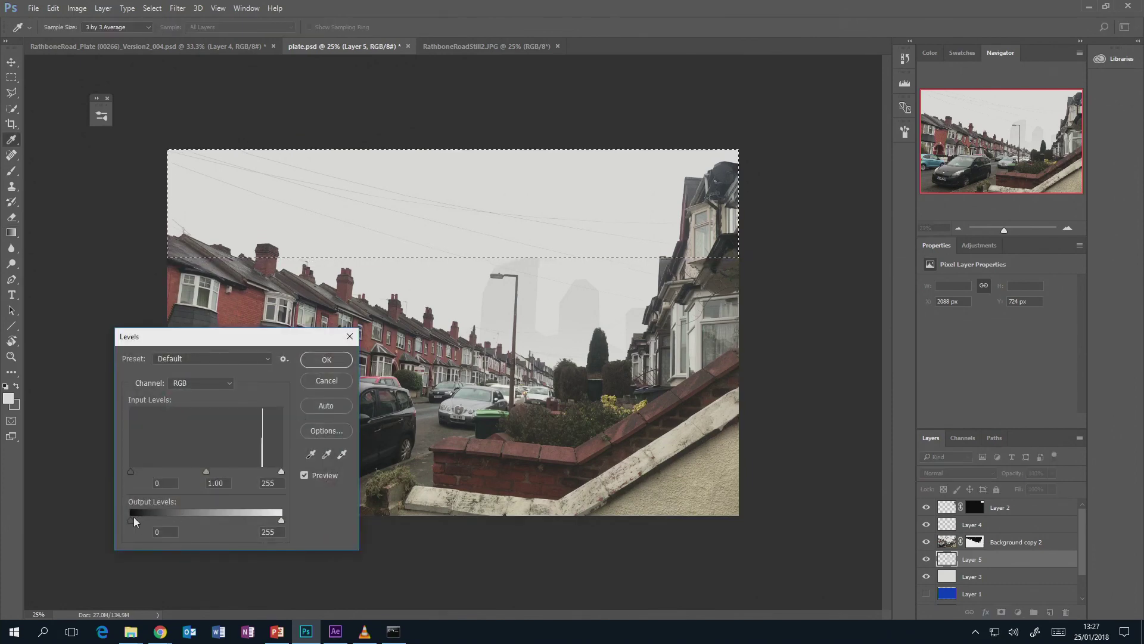
{"action": "left_click_drag", "start_coordinate": [131, 522], "coordinate": [136, 517]}
{"action": "left_click", "coordinate": [326, 359]}
{"action": "key", "text": "g"}
{"action": "key", "text": "ctrl+d"}
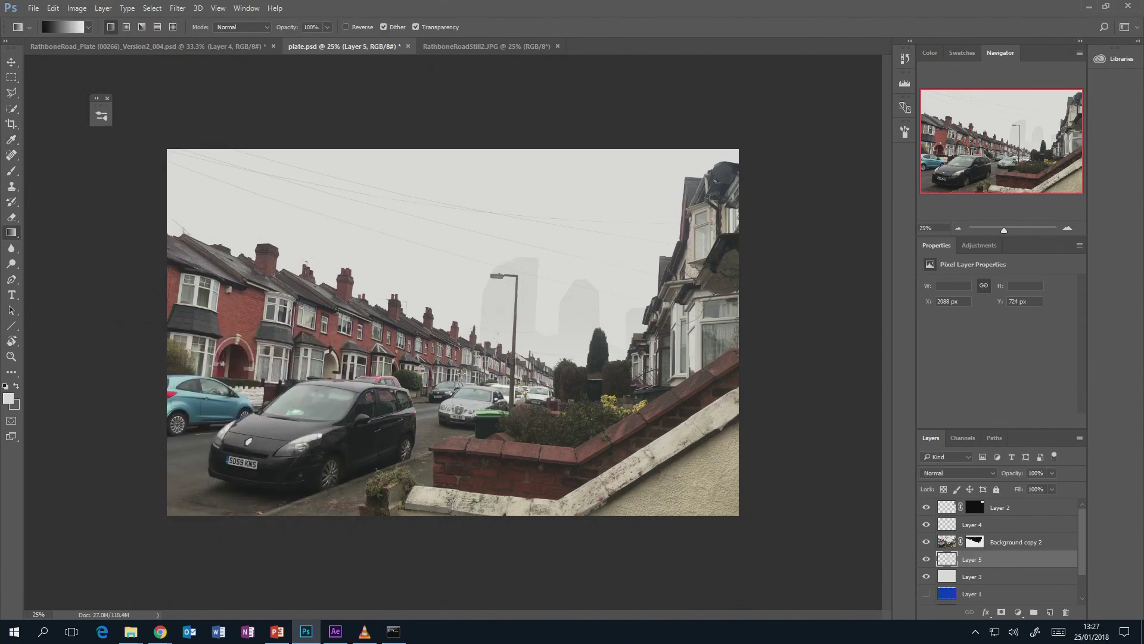
Step: Lighten the whole Layer 5 silhouettes by raising the Levels output black to 123
{"action": "key", "text": "ctrl+l"}
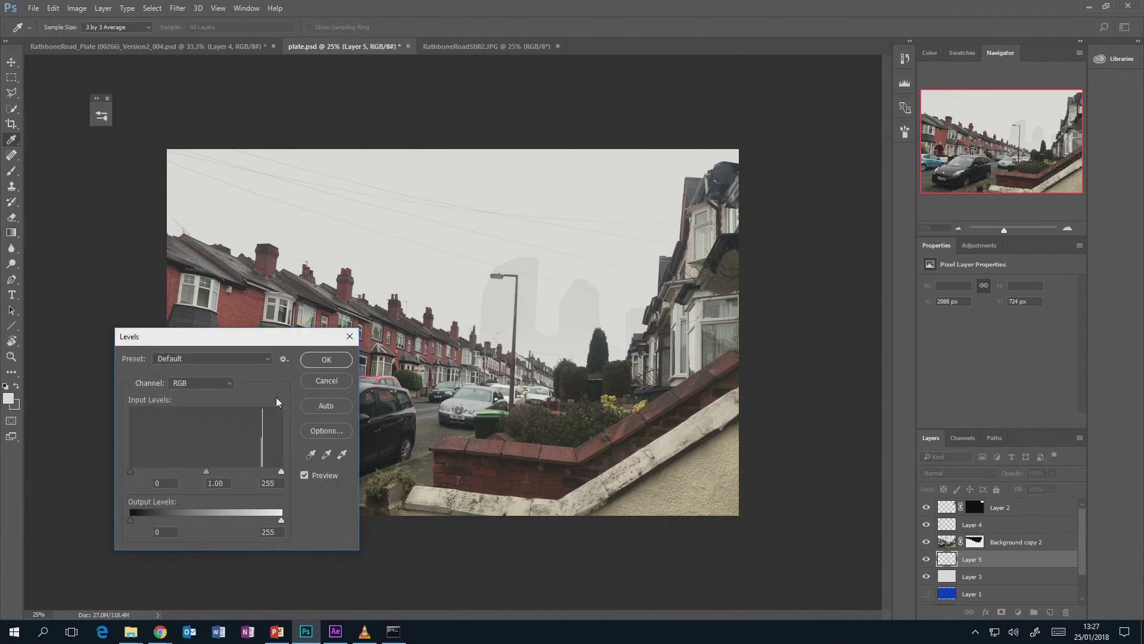
{"action": "left_click_drag", "start_coordinate": [132, 518], "coordinate": [136, 521]}
{"action": "left_click_drag", "start_coordinate": [226, 507], "coordinate": [216, 508]}
{"action": "left_click", "coordinate": [203, 517]}
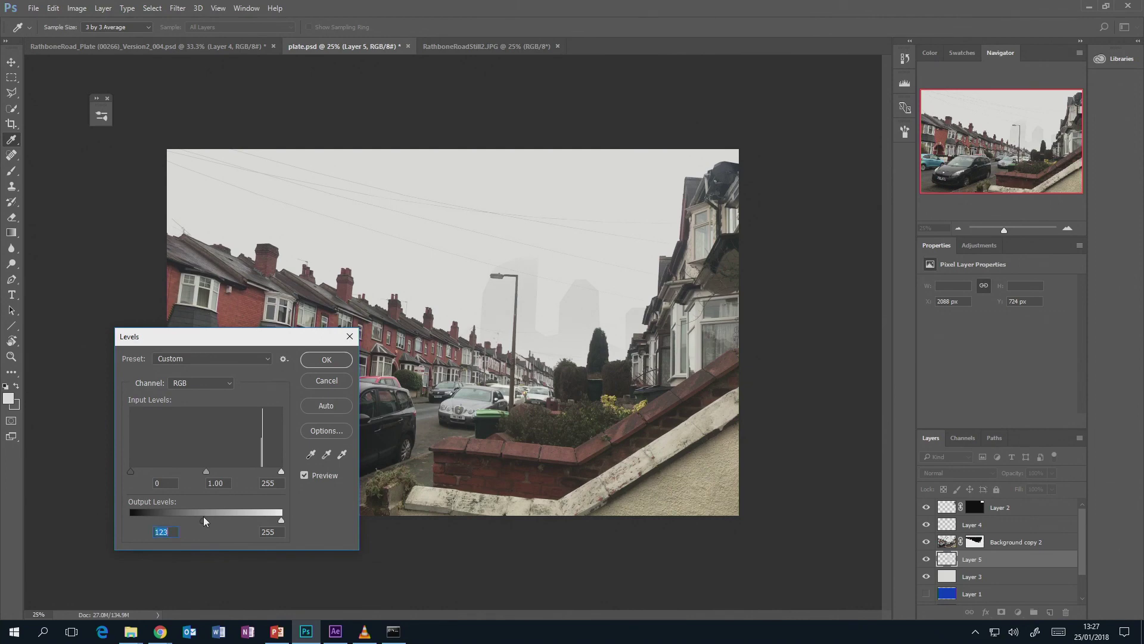